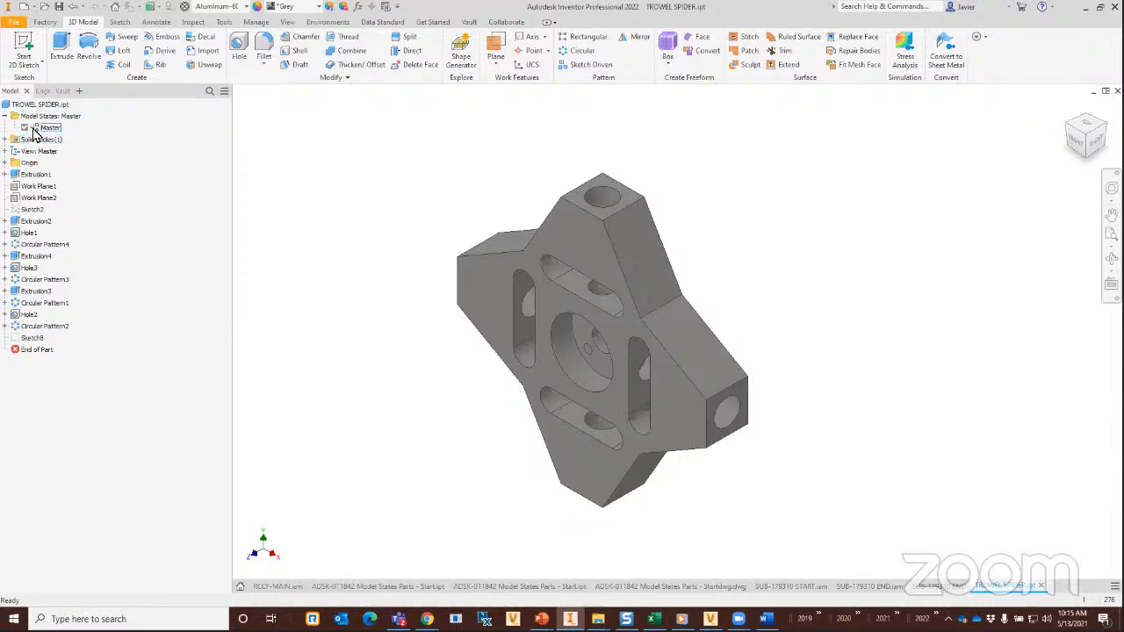
Create a new model state in the part and rename it BILLET ALUM.
{"action": "right_click", "coordinate": [44, 116]}
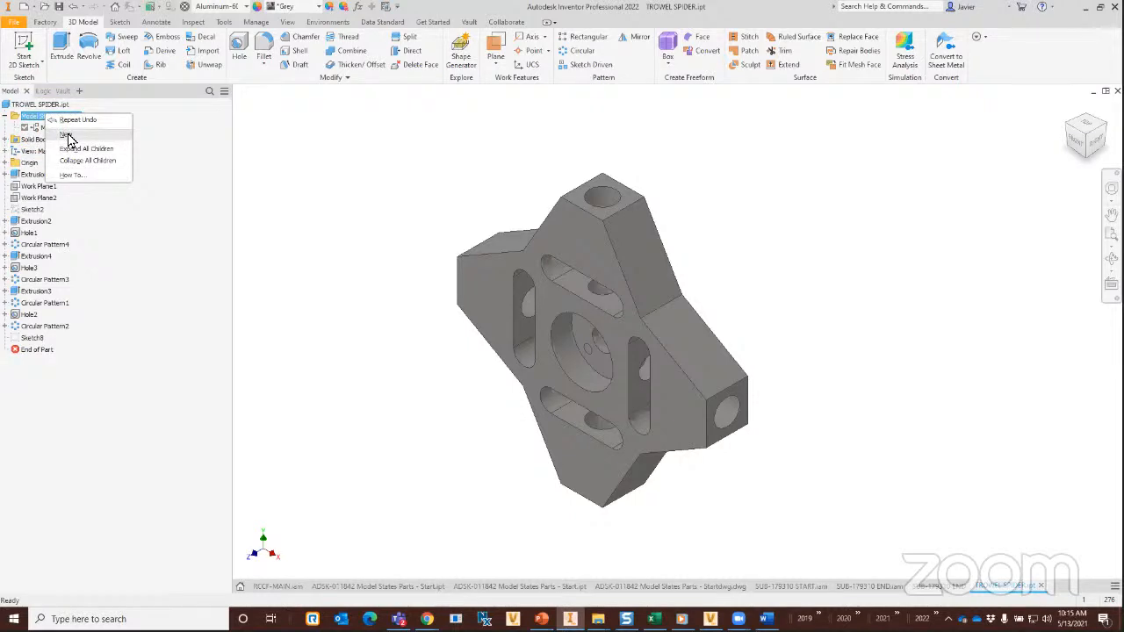
{"action": "left_click", "coordinate": [66, 136]}
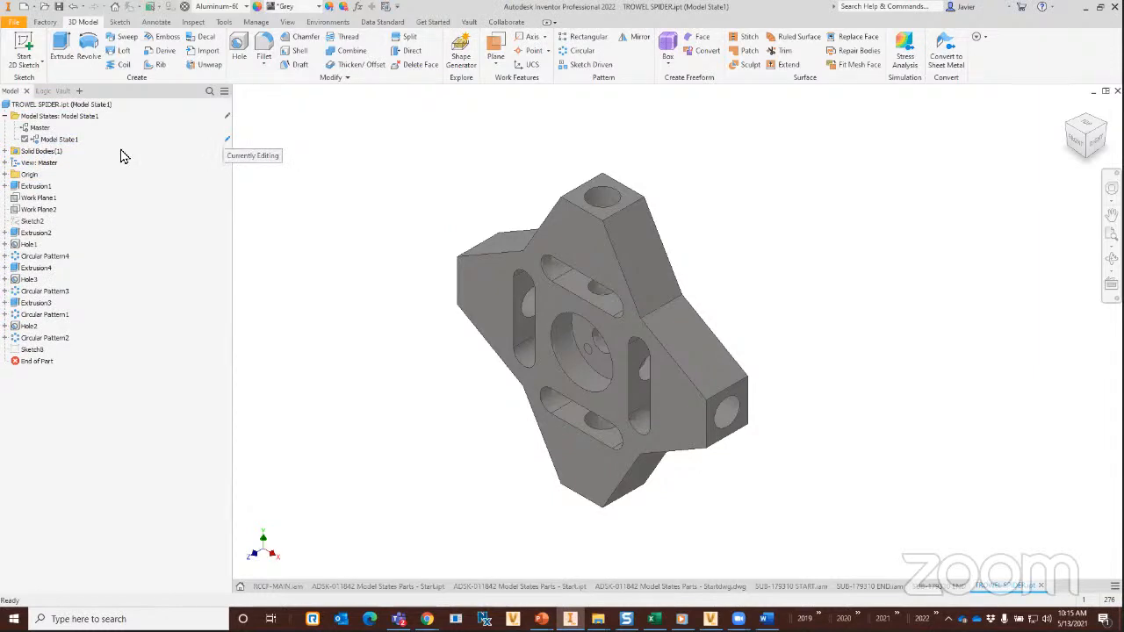
{"action": "left_click", "coordinate": [24, 142]}
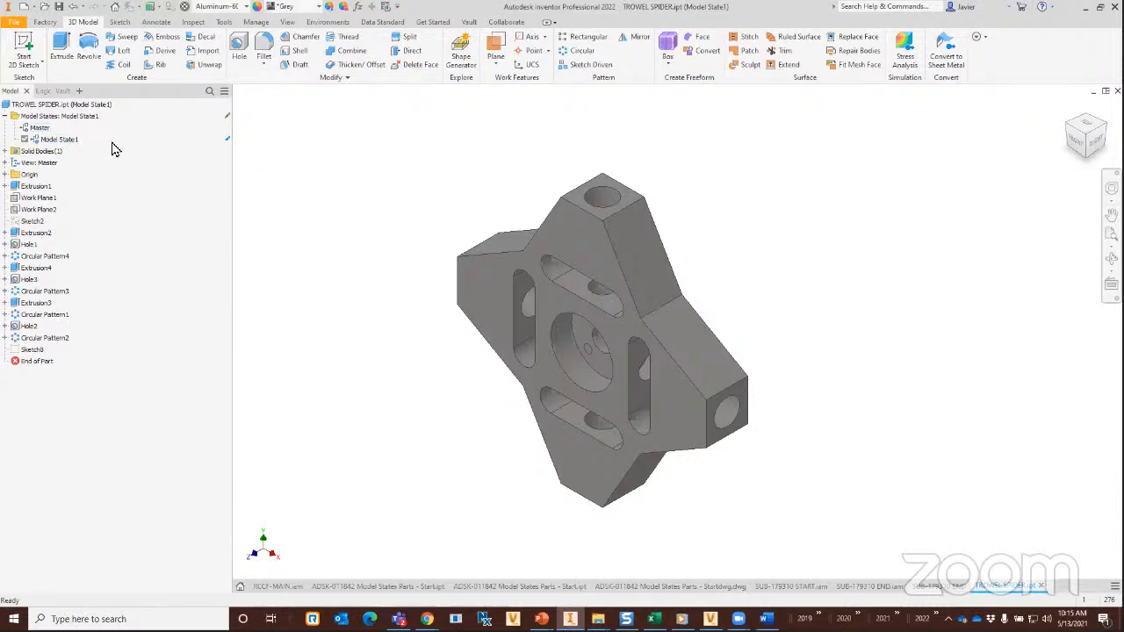
{"action": "left_click", "coordinate": [55, 141]}
{"action": "left_click", "coordinate": [70, 144]}
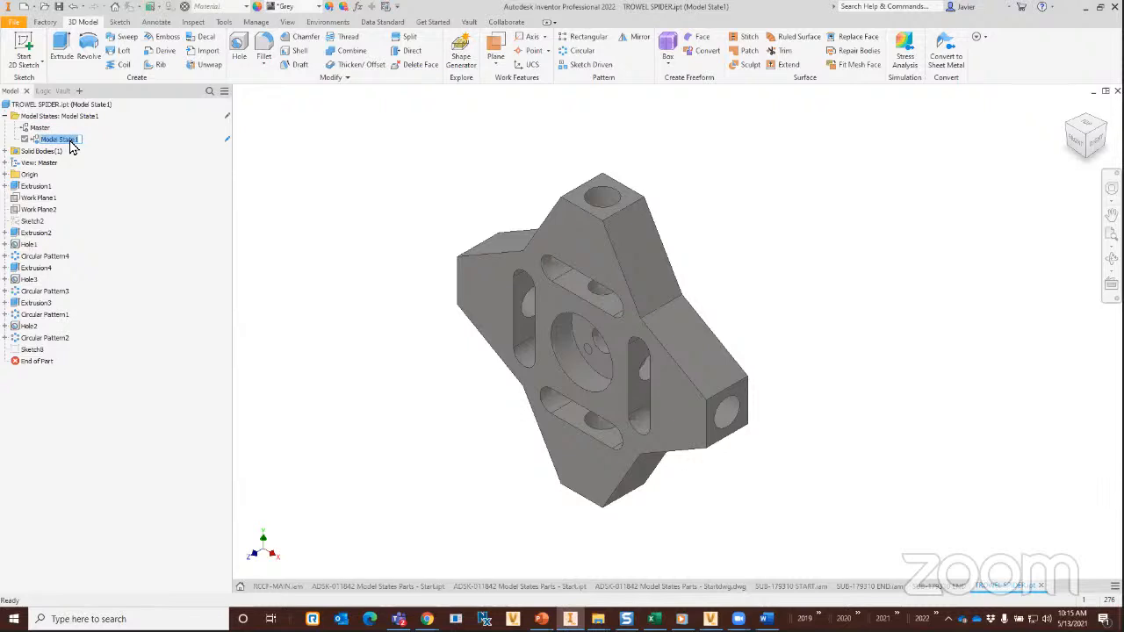
{"action": "type", "text": "Bo"}
{"action": "type", "text": "LLET"}
{"action": "type", "text": " ALUM"}
{"action": "key", "text": "Return"}
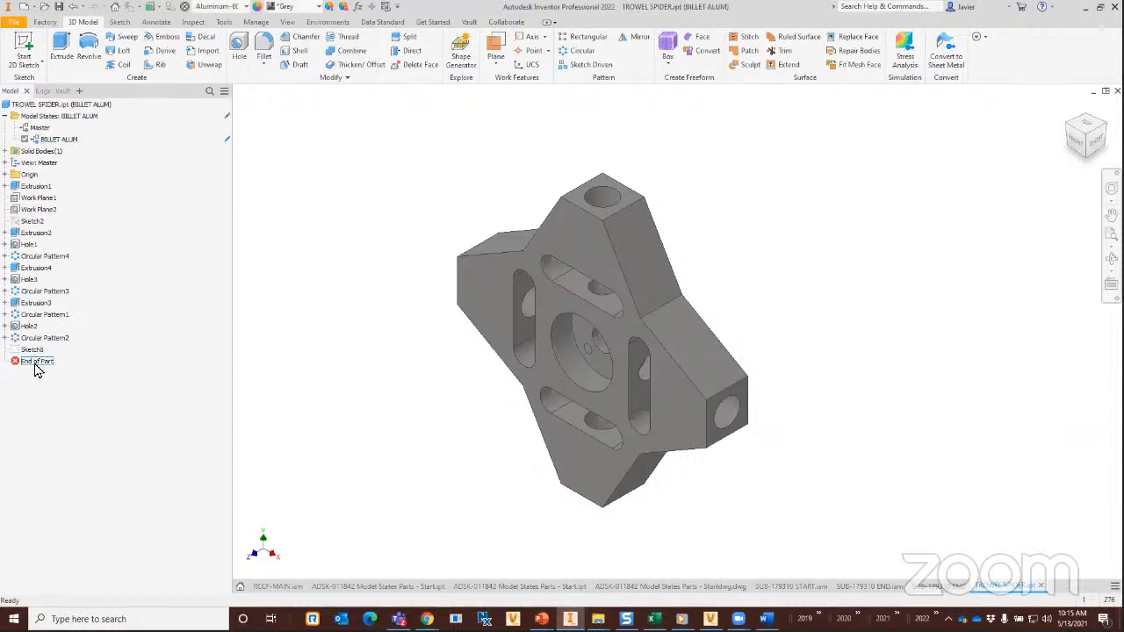
Roll the End of Part marker back to just after Extrusion1 and advance it in stages to the end to review the feature sequence.
{"action": "left_click_drag", "start_coordinate": [35, 362], "coordinate": [38, 193]}
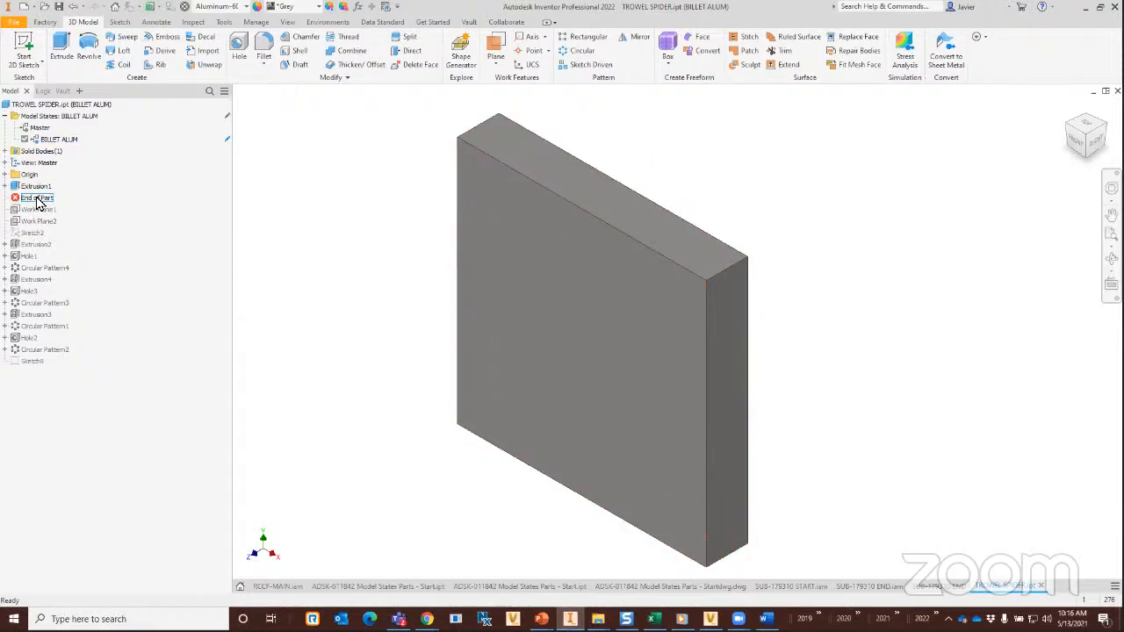
{"action": "left_click_drag", "start_coordinate": [38, 202], "coordinate": [31, 251]}
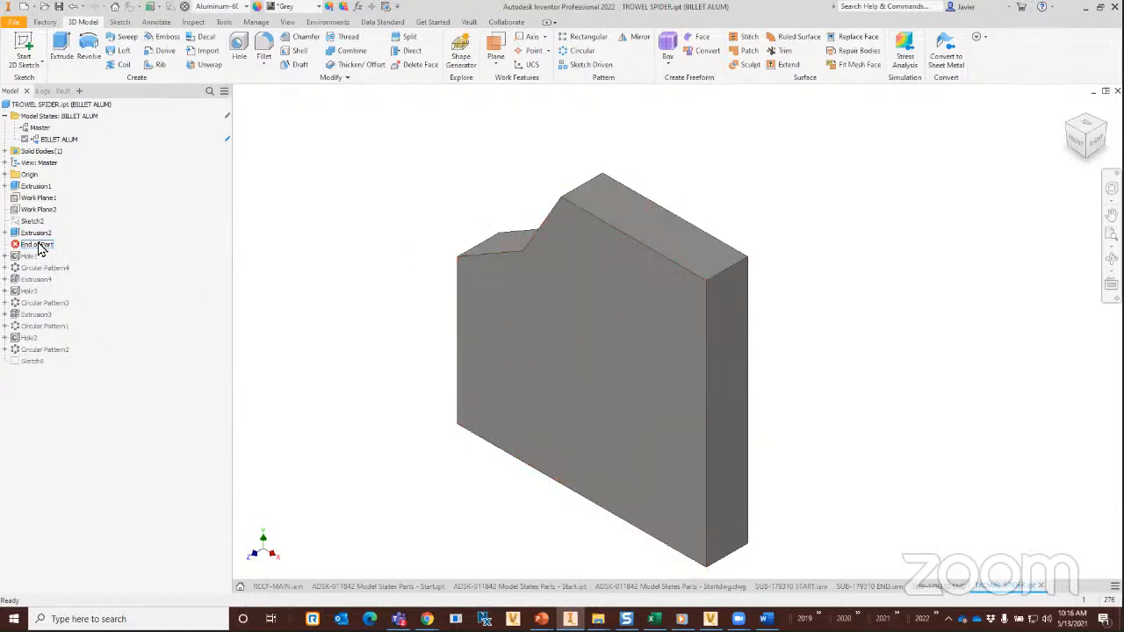
{"action": "left_click_drag", "start_coordinate": [36, 249], "coordinate": [35, 260]}
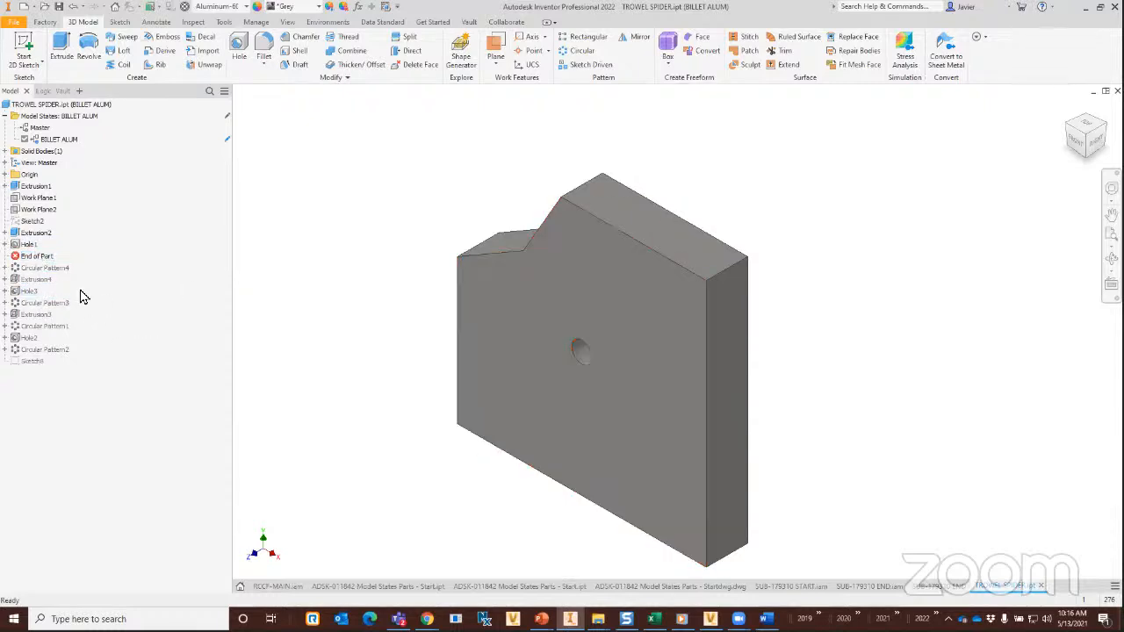
{"action": "left_click_drag", "start_coordinate": [37, 260], "coordinate": [33, 301]}
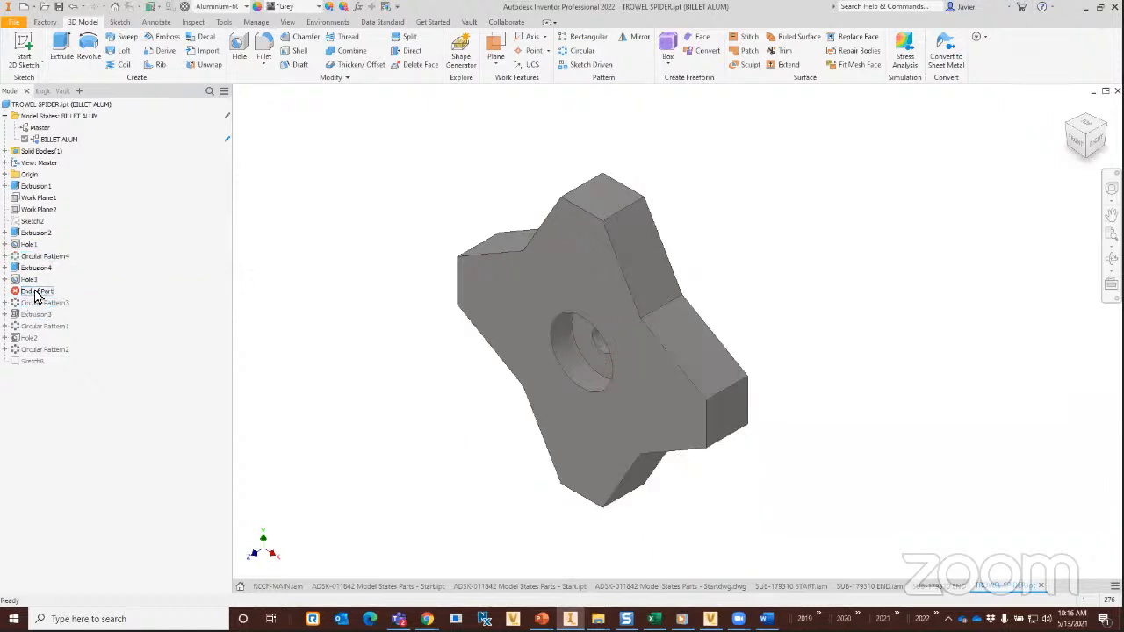
{"action": "left_click_drag", "start_coordinate": [39, 303], "coordinate": [38, 373]}
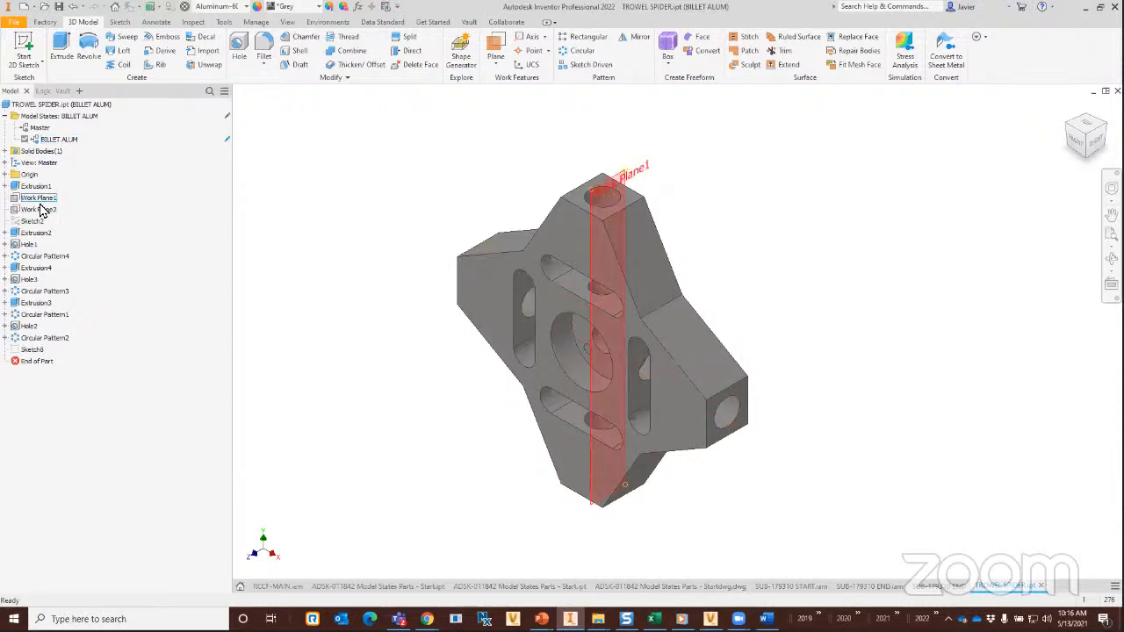
Suppress all features from Extrusion2 through Circular Pattern2 in the BILLET ALUM state, and compare it with the Master state.
{"action": "left_click", "coordinate": [33, 233]}
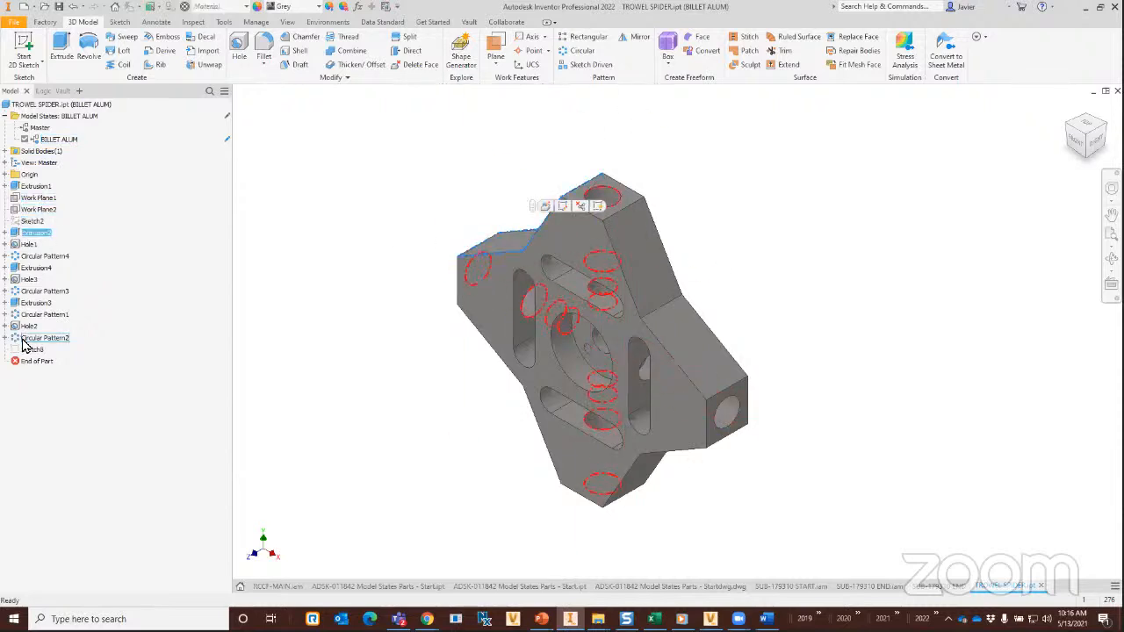
{"action": "left_click", "coordinate": [29, 343], "text": "shift"}
{"action": "right_click", "coordinate": [31, 341]}
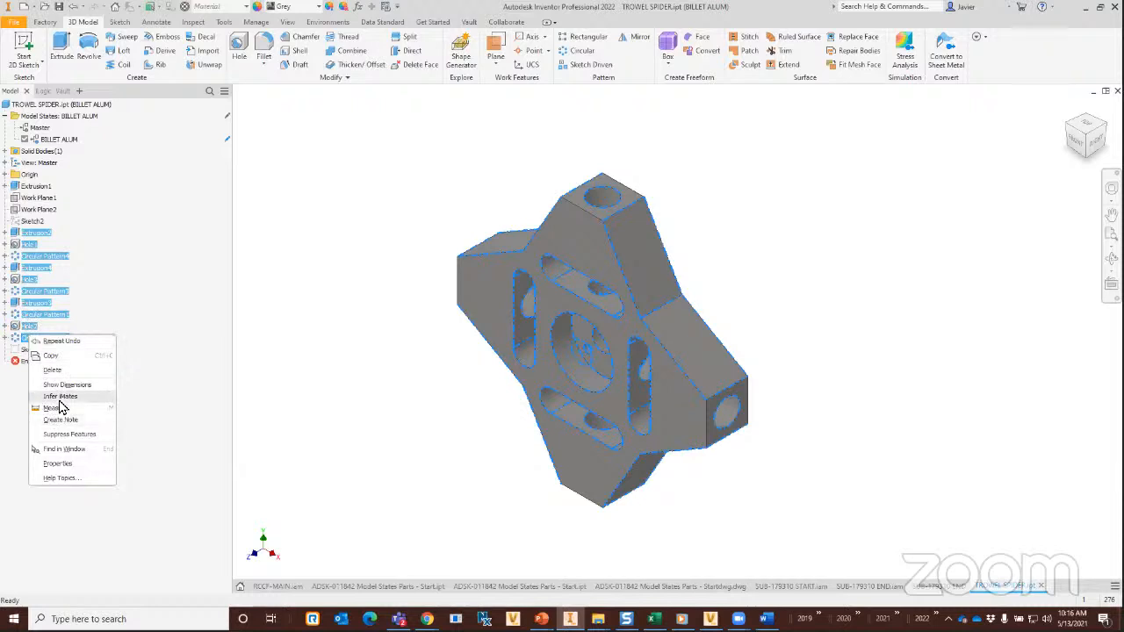
{"action": "left_click", "coordinate": [54, 434]}
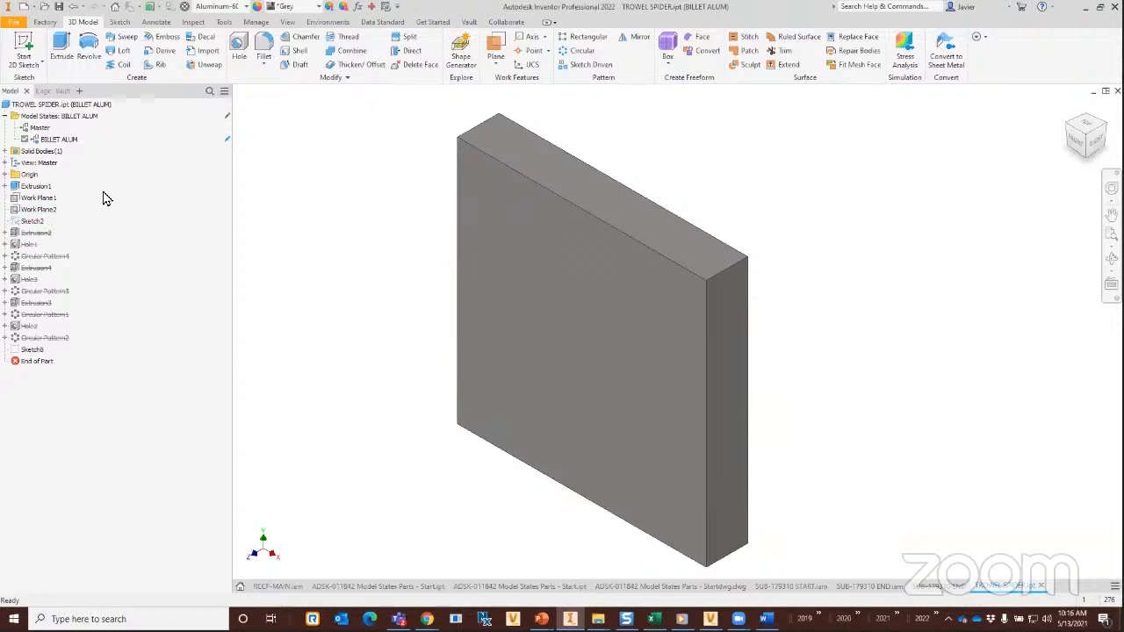
{"action": "double_click", "coordinate": [40, 127]}
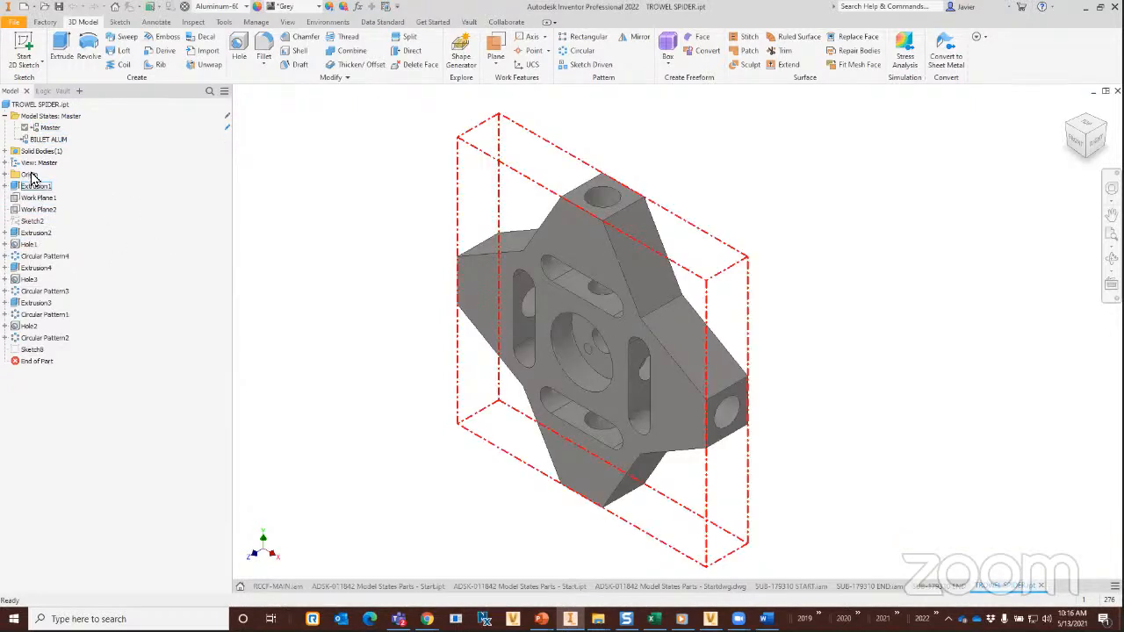
{"action": "double_click", "coordinate": [48, 139]}
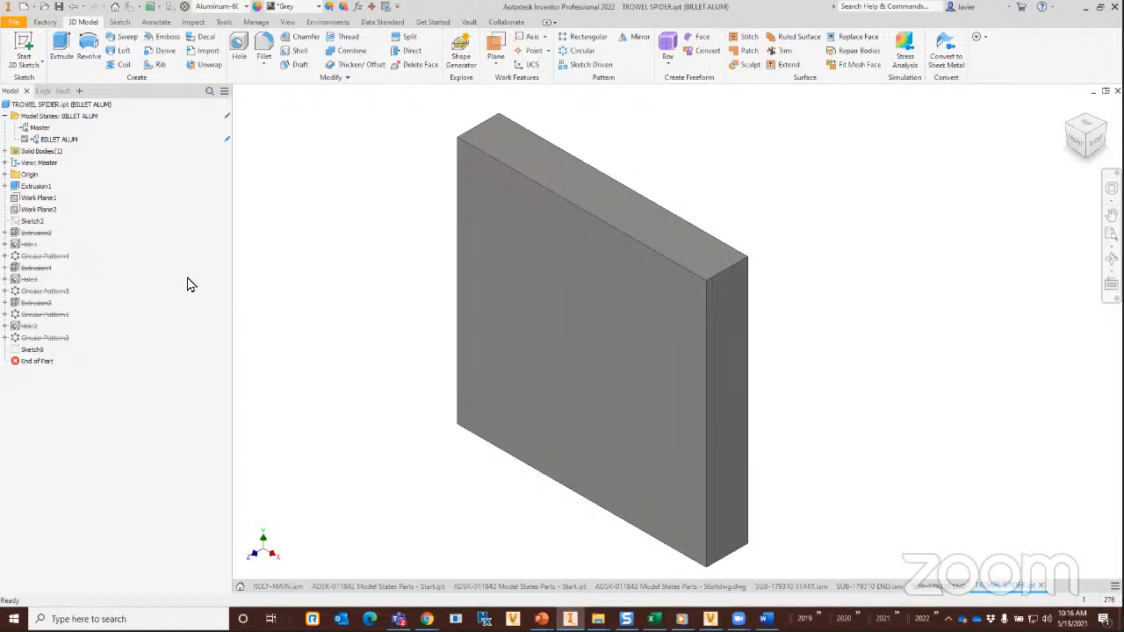
Copy the BILLET ALUM model state, activate the copy and rename it HOLE MACH.
{"action": "right_click", "coordinate": [51, 140]}
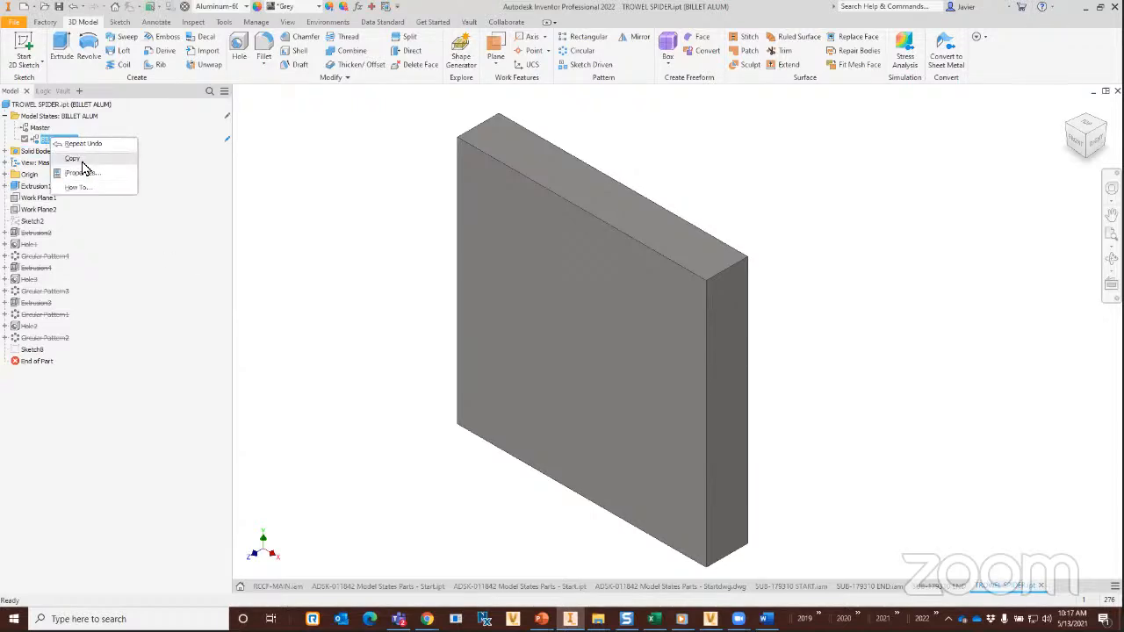
{"action": "left_click", "coordinate": [77, 159]}
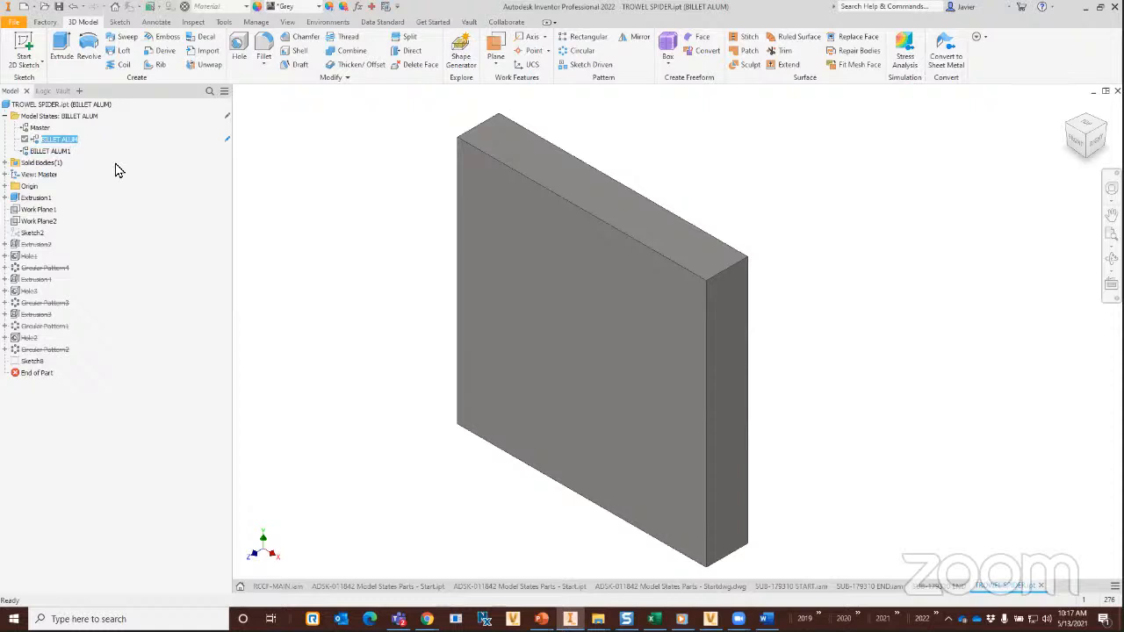
{"action": "double_click", "coordinate": [50, 153]}
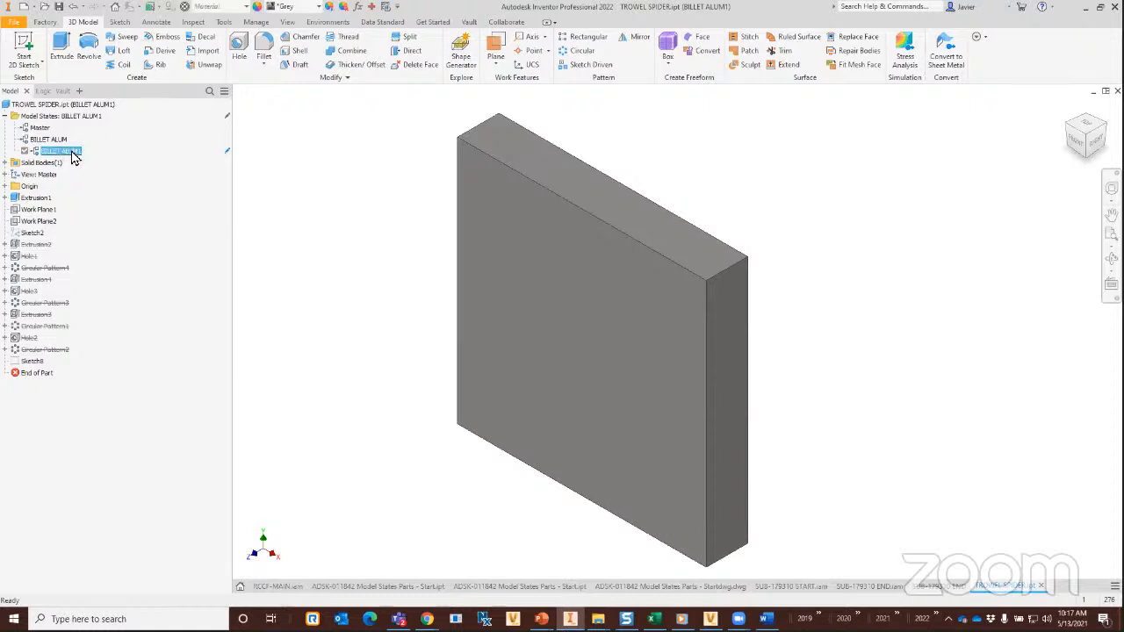
{"action": "key", "text": "h"}
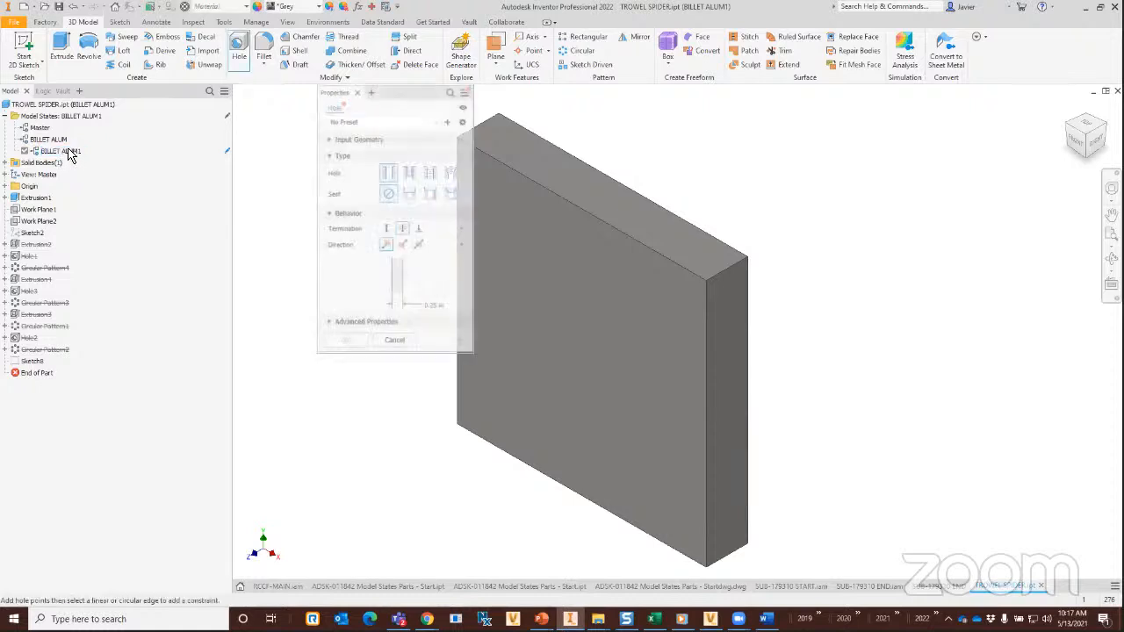
{"action": "key", "text": "Escape"}
{"action": "left_click", "coordinate": [58, 152]}
{"action": "left_click", "coordinate": [58, 151]}
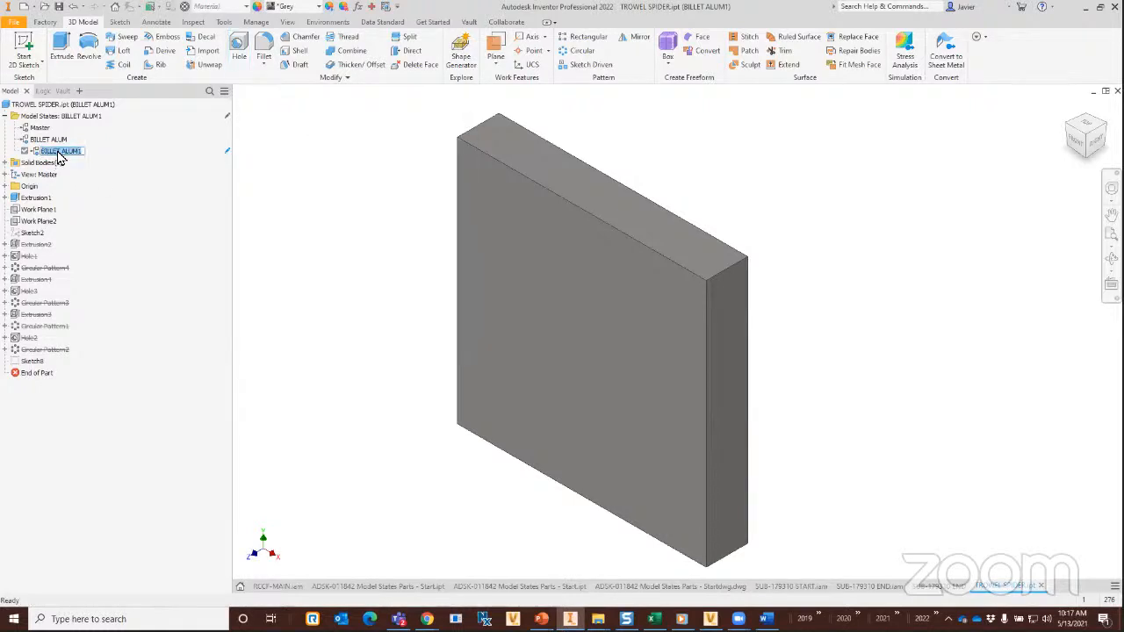
{"action": "type", "text": "HOLE MACH"}
{"action": "left_click", "coordinate": [96, 197]}
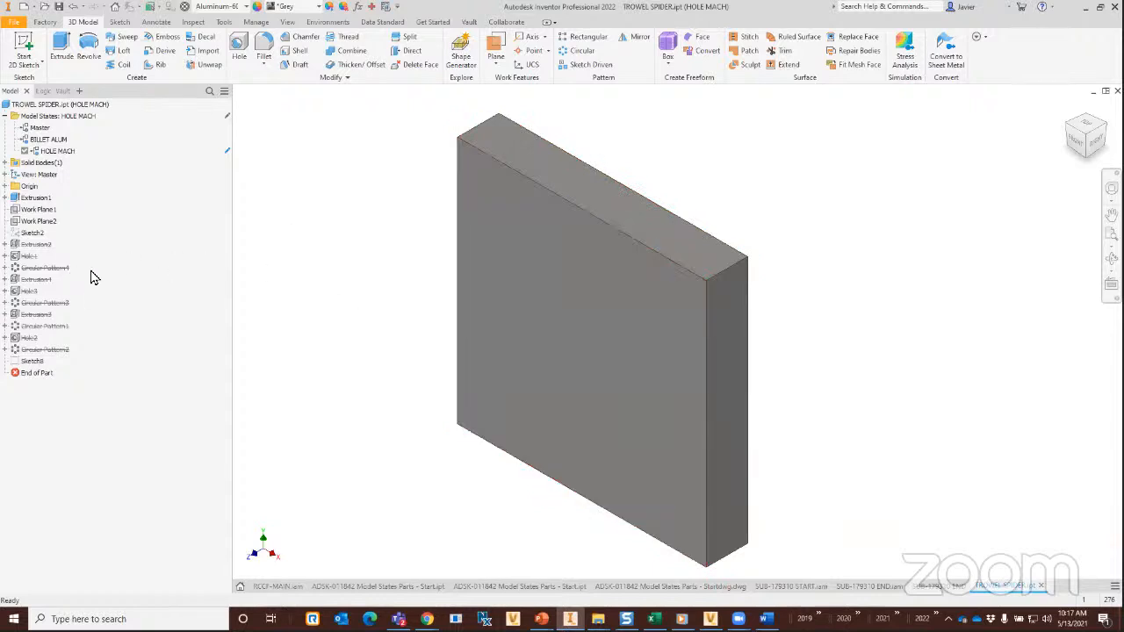
Unsuppress Hole1 in the HOLE MACH state and compare the Master, BILLET ALUM and HOLE MACH states by activating each.
{"action": "right_click", "coordinate": [27, 258]}
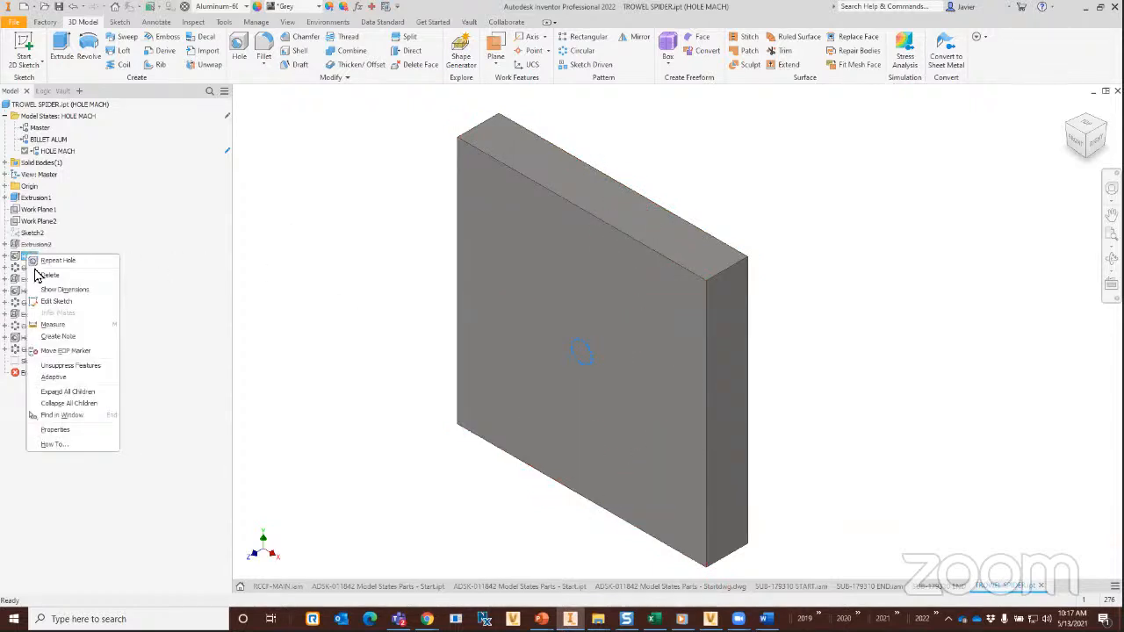
{"action": "left_click", "coordinate": [71, 365]}
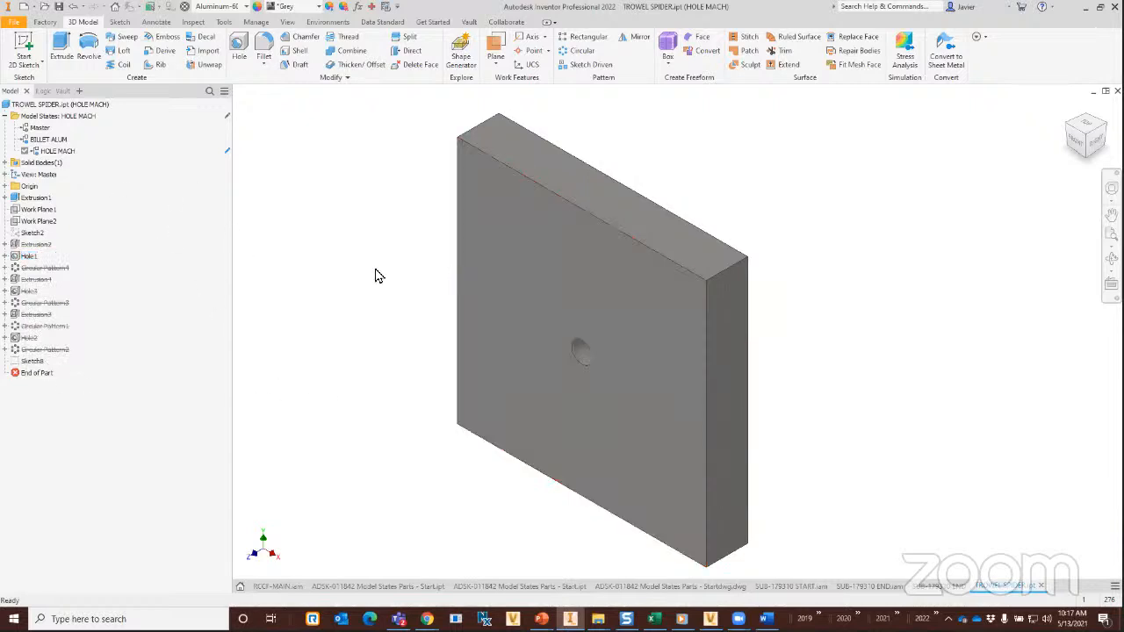
{"action": "double_click", "coordinate": [40, 127]}
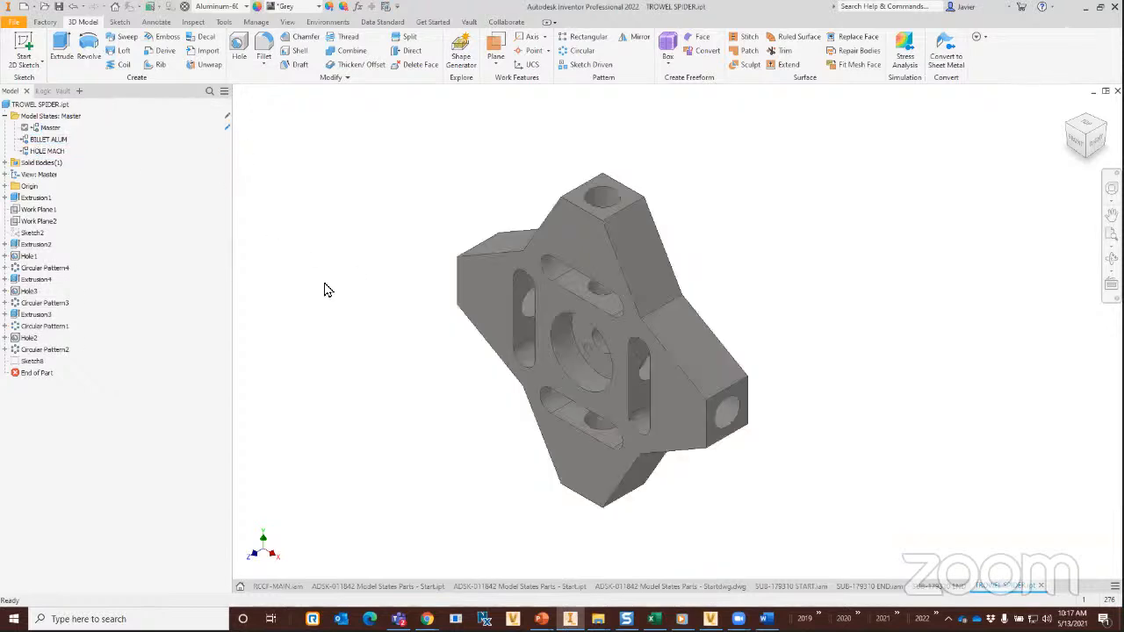
{"action": "double_click", "coordinate": [55, 138]}
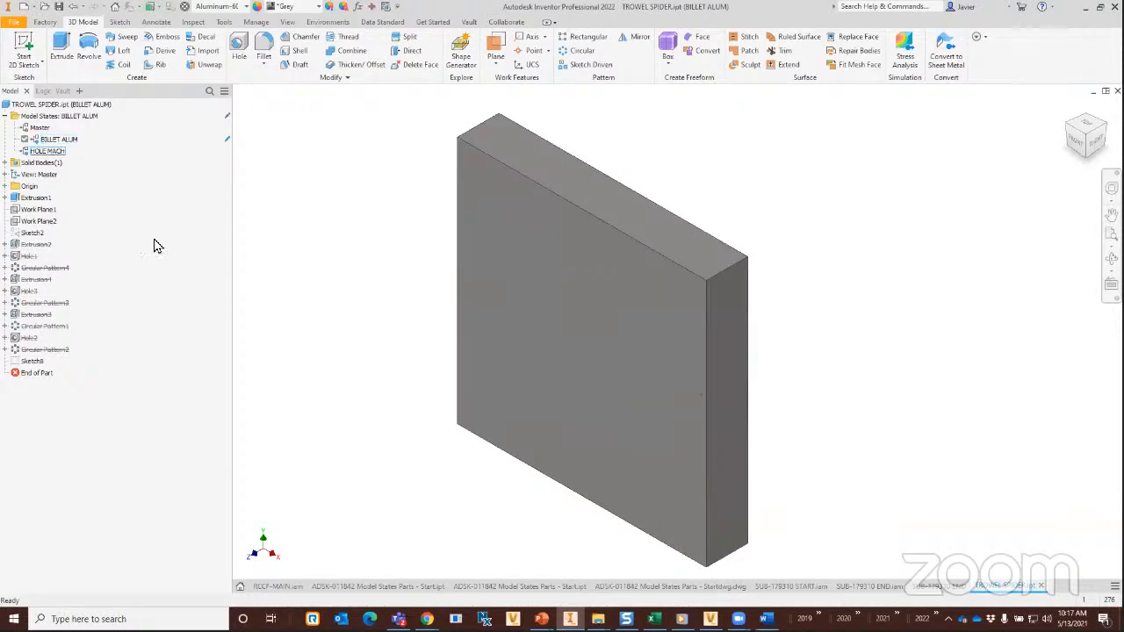
{"action": "left_click", "coordinate": [46, 153]}
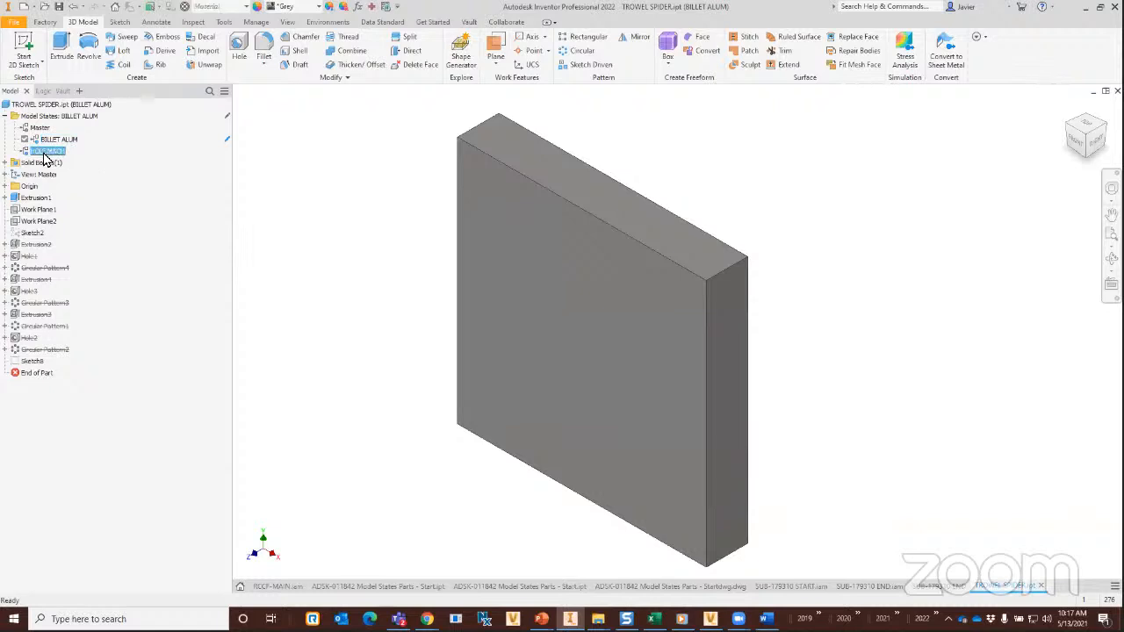
{"action": "double_click", "coordinate": [45, 153]}
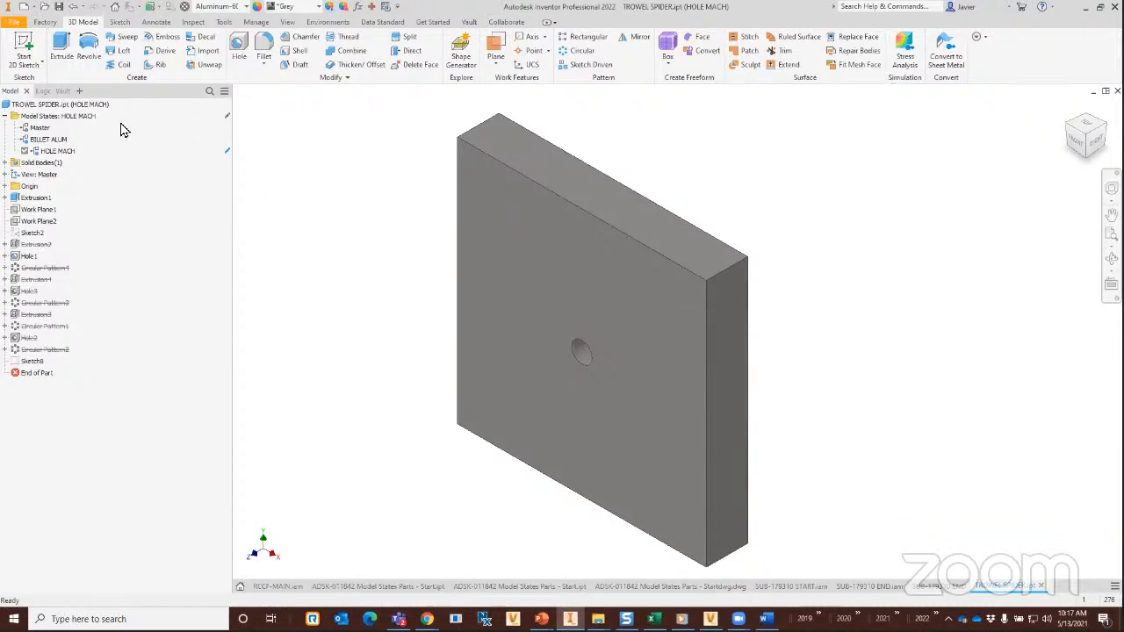
Open the part's model states for editing via spreadsheet in Excel.
{"action": "left_click", "coordinate": [39, 115]}
{"action": "right_click", "coordinate": [44, 116]}
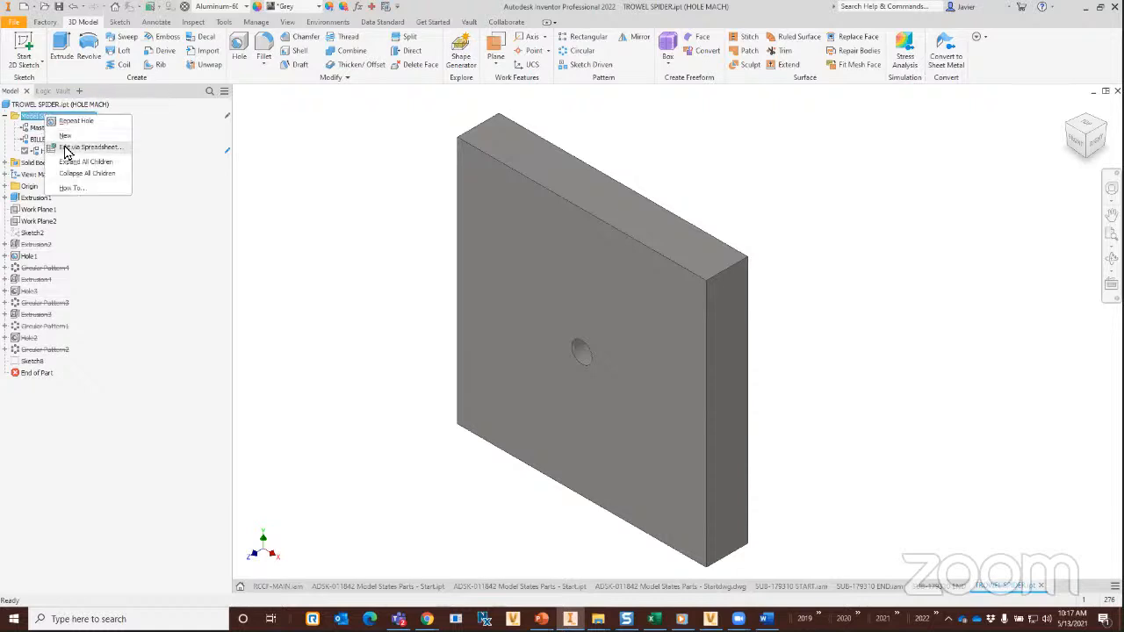
{"action": "left_click", "coordinate": [65, 148]}
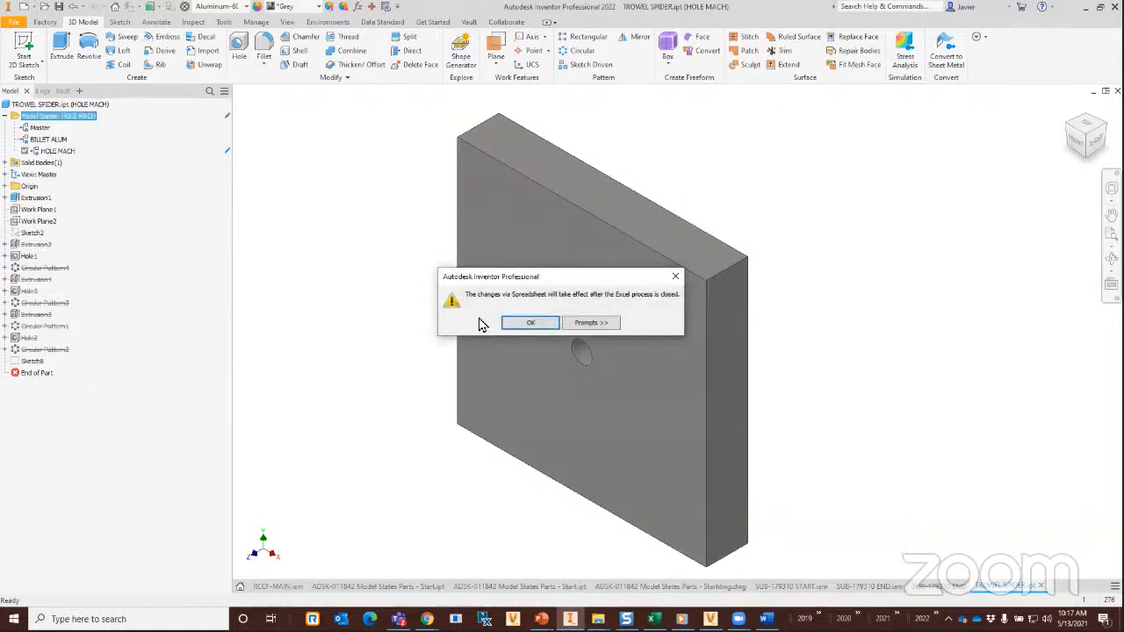
{"action": "left_click", "coordinate": [537, 322]}
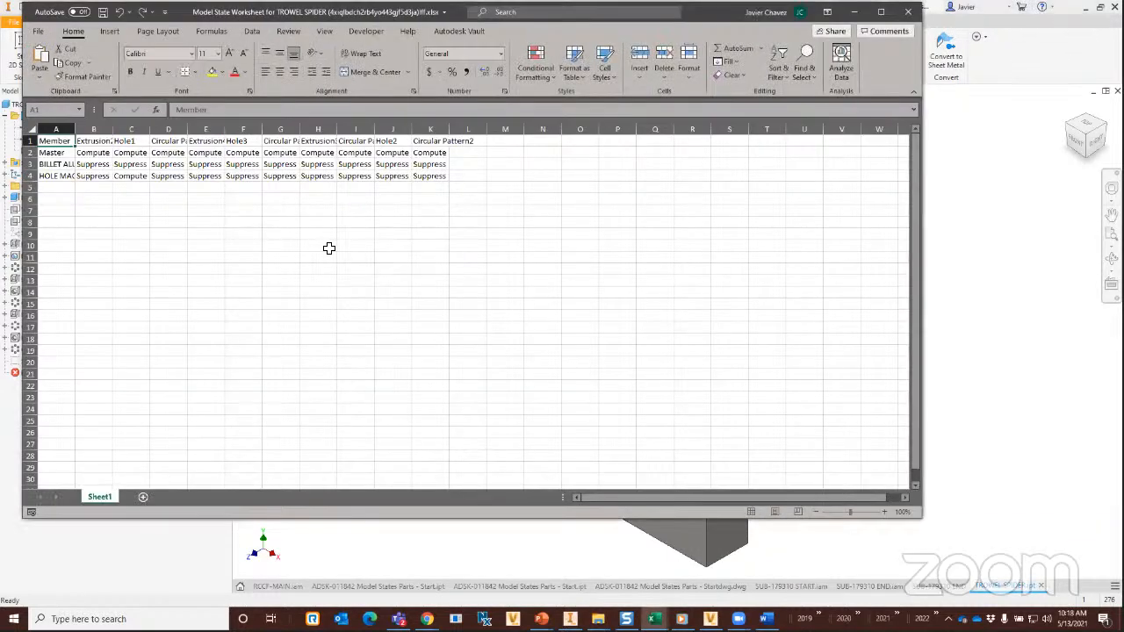
Widen the Member and Extrusion2 columns to review each model state's suppressed and computed features, and close the worksheet without saving.
{"action": "left_click_drag", "start_coordinate": [75, 129], "coordinate": [144, 130]}
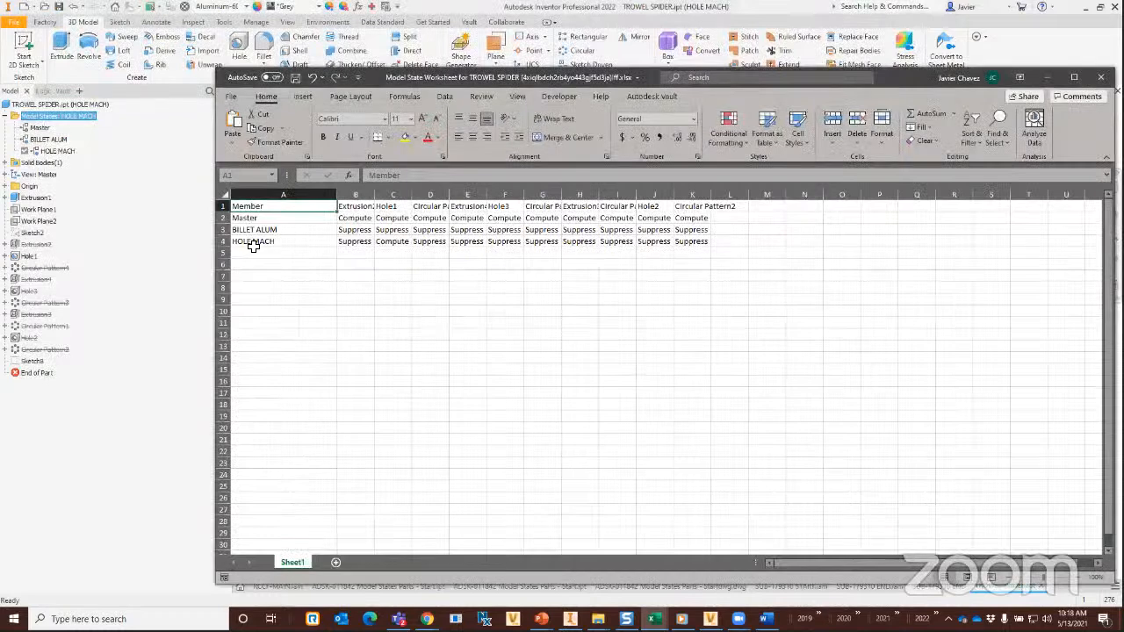
{"action": "left_click_drag", "start_coordinate": [373, 194], "coordinate": [400, 194]}
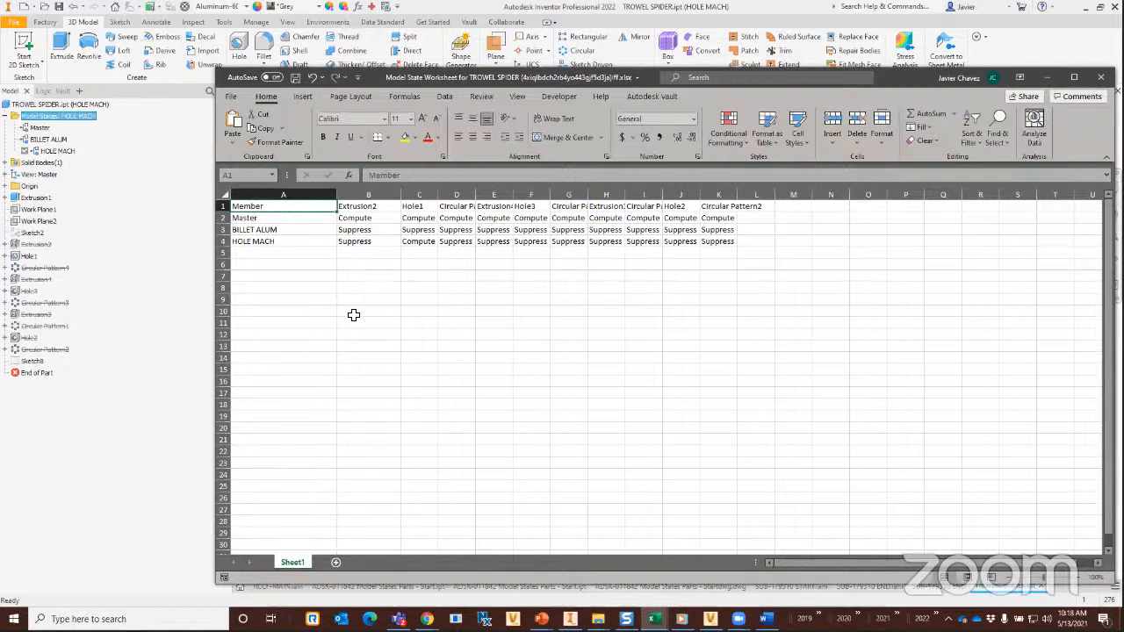
{"action": "left_click", "coordinate": [269, 256]}
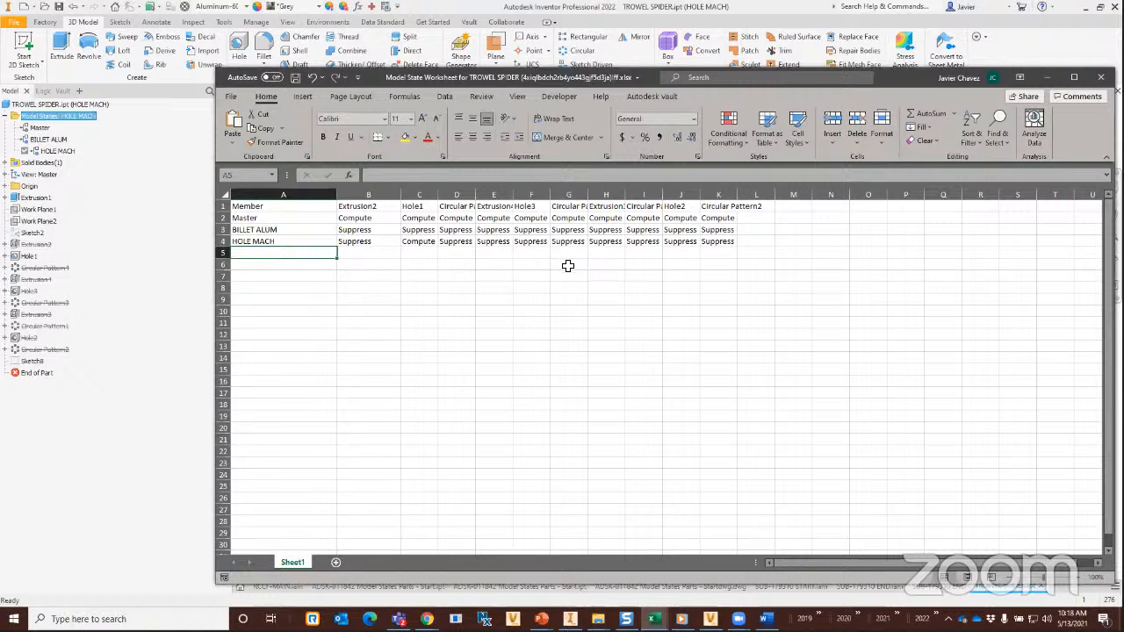
{"action": "left_click_drag", "start_coordinate": [900, 79], "coordinate": [823, 80]}
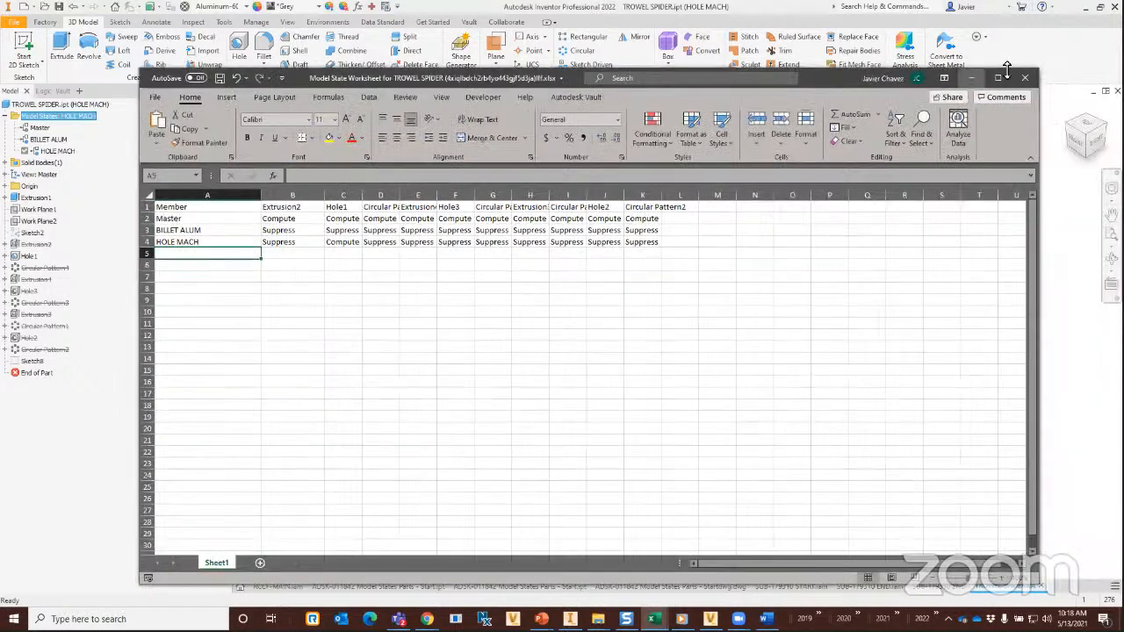
{"action": "left_click", "coordinate": [1025, 77]}
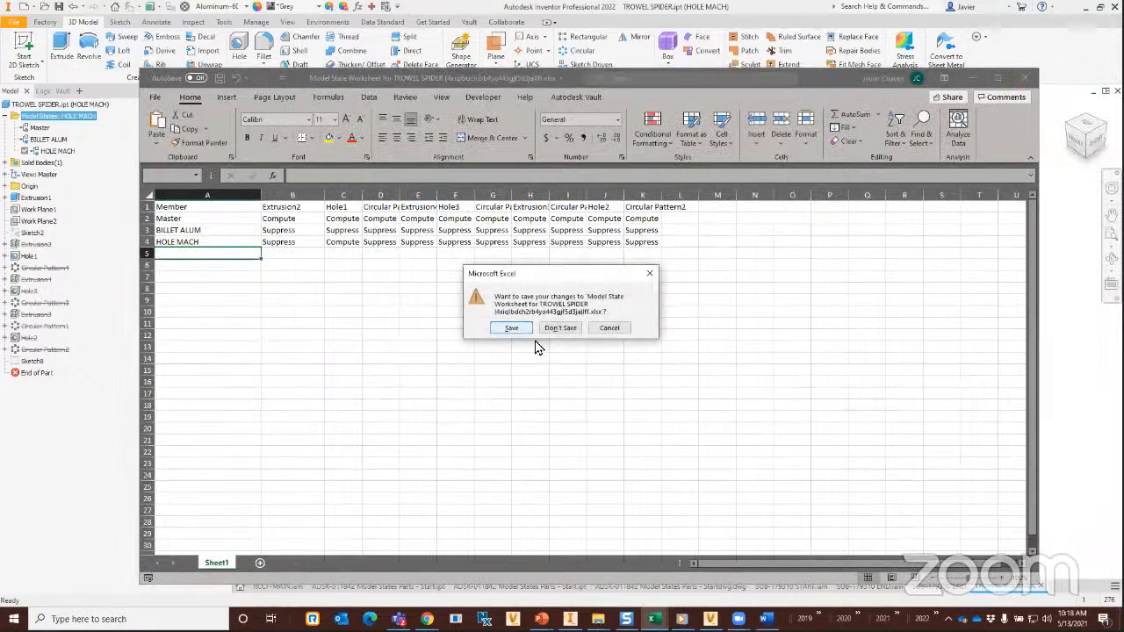
{"action": "left_click", "coordinate": [560, 329]}
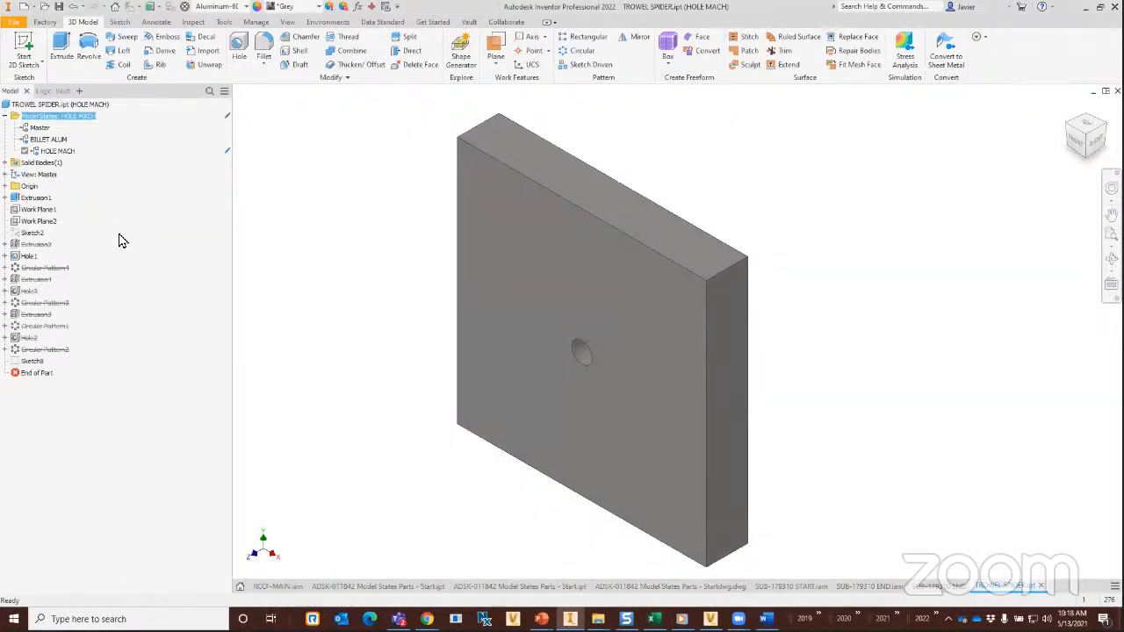
Copy the HOLE MACH model state and rename the copy BORE.
{"action": "left_click", "coordinate": [67, 154]}
{"action": "right_click", "coordinate": [67, 155]}
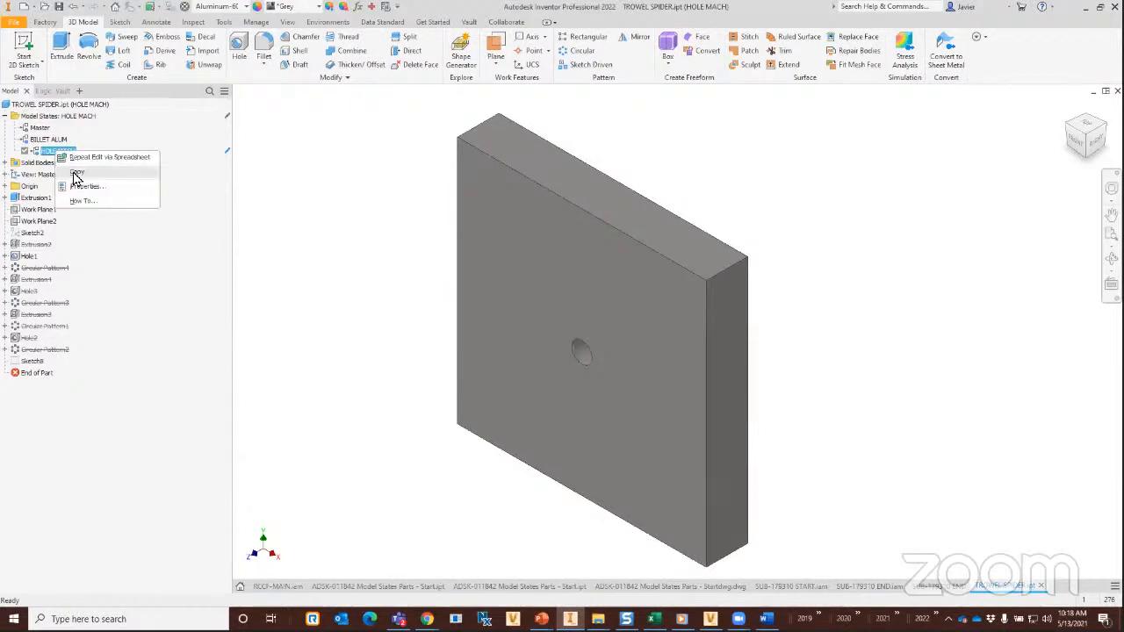
{"action": "left_click", "coordinate": [75, 173]}
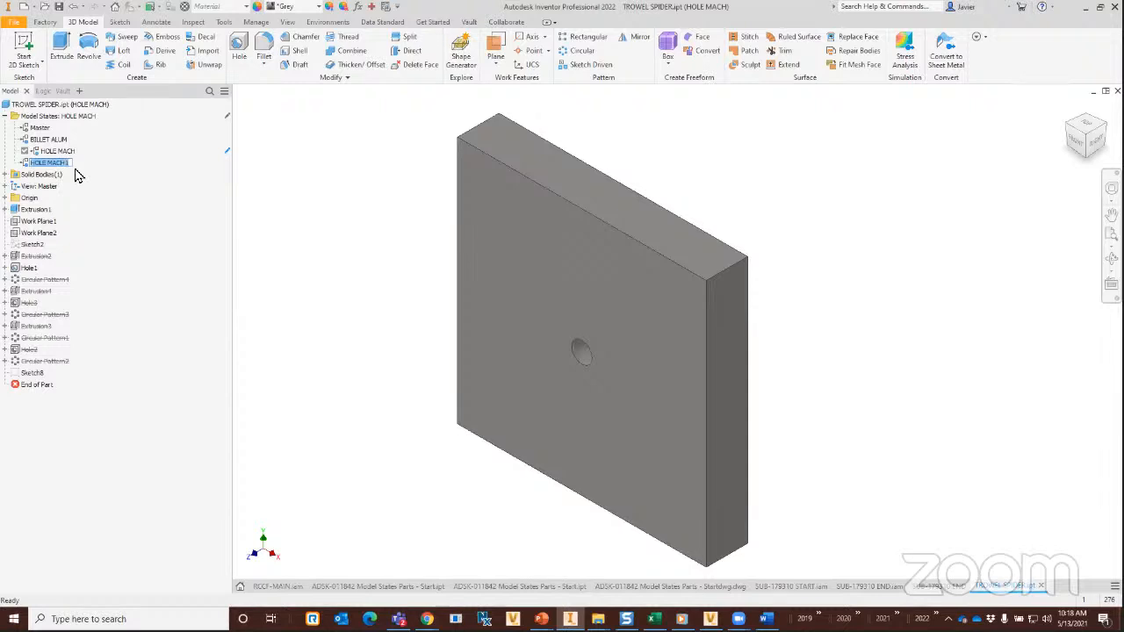
{"action": "key", "text": "BackSpace"}
{"action": "key", "text": "Return"}
Activate the BORE model state and unsuppress Extrusion4 in it.
{"action": "left_click", "coordinate": [29, 294]}
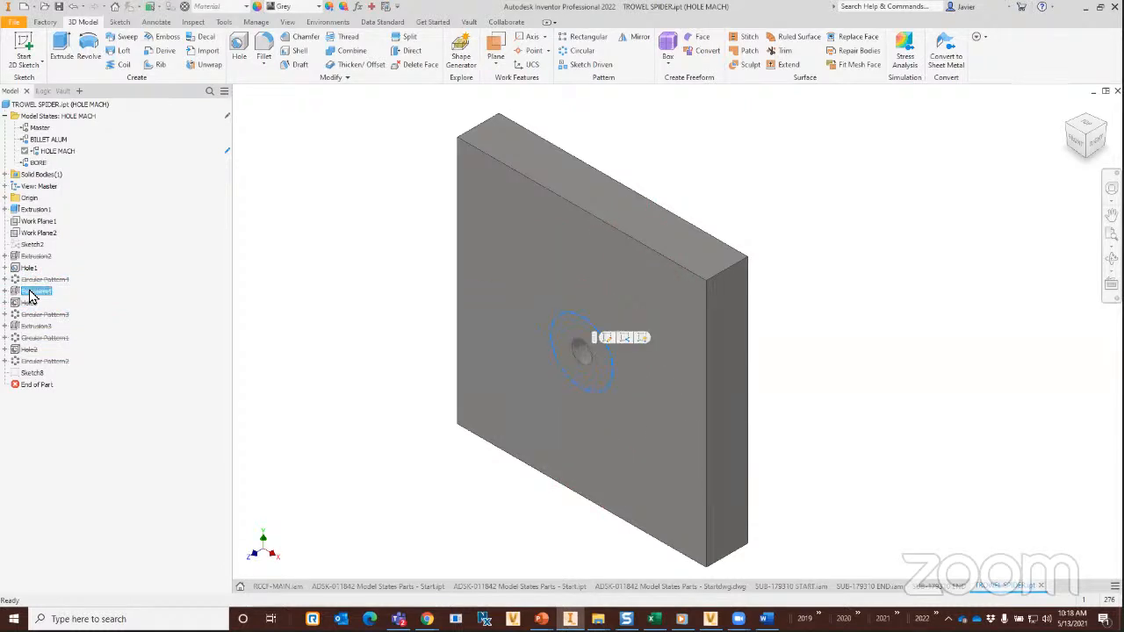
{"action": "double_click", "coordinate": [38, 162]}
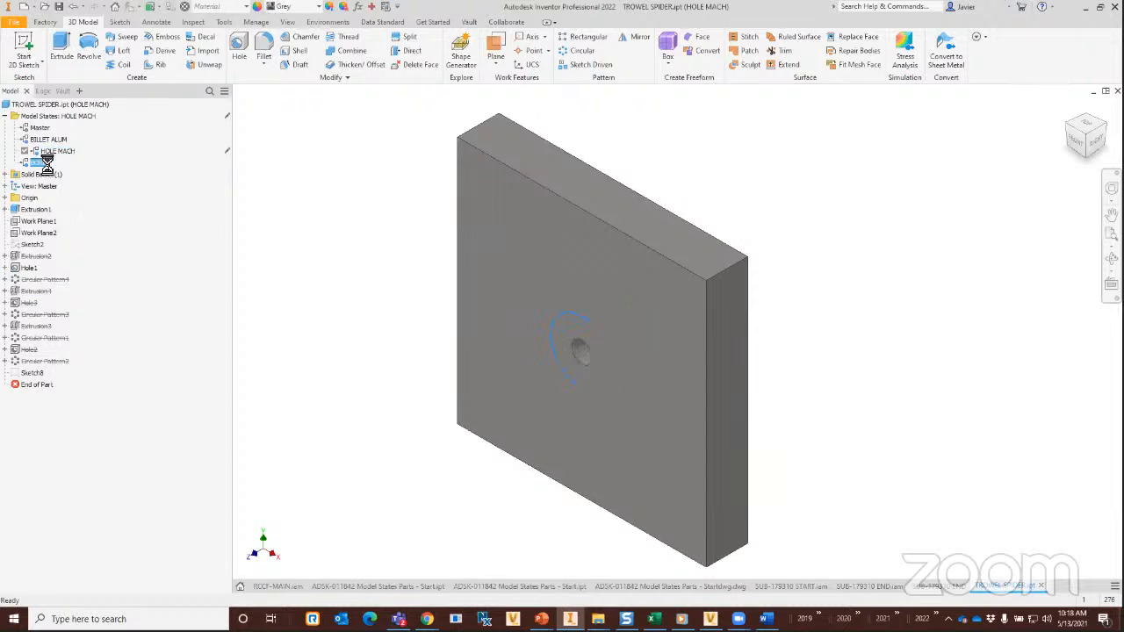
{"action": "right_click", "coordinate": [27, 291]}
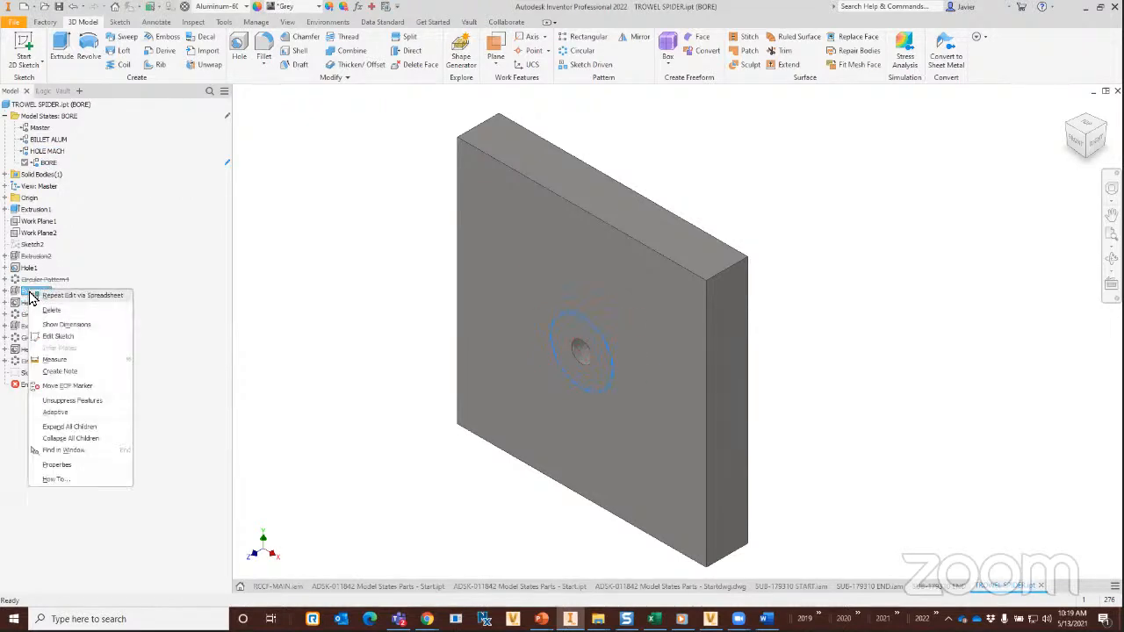
{"action": "left_click", "coordinate": [67, 400]}
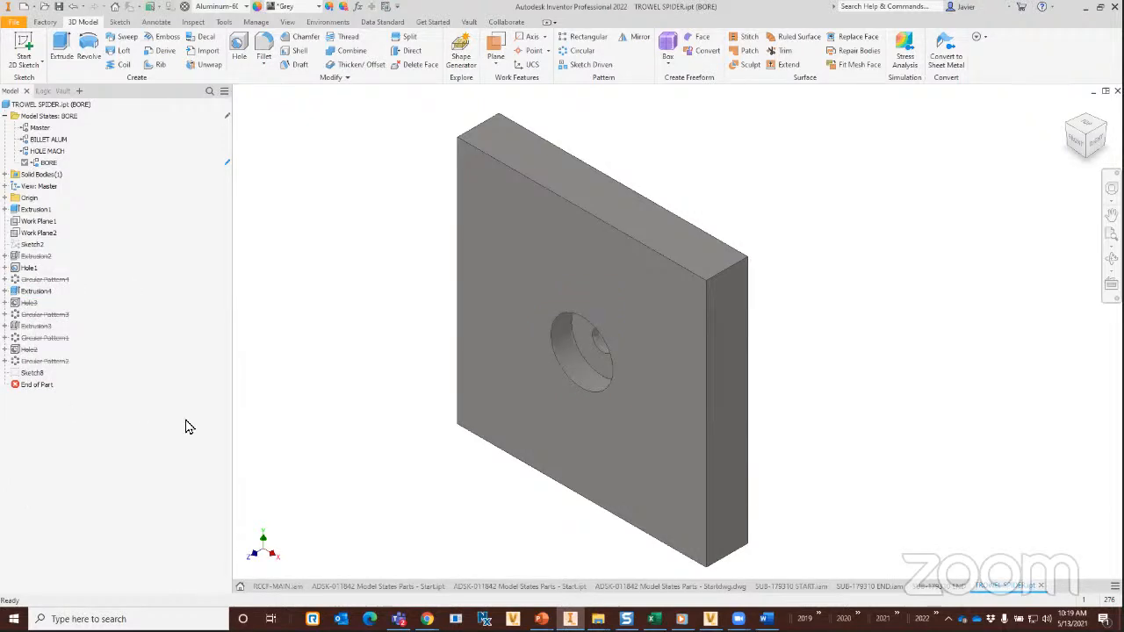
Copy the BORE model state, rename the copy THE REST OF MACH and activate it.
{"action": "right_click", "coordinate": [51, 163]}
{"action": "left_click", "coordinate": [85, 192]}
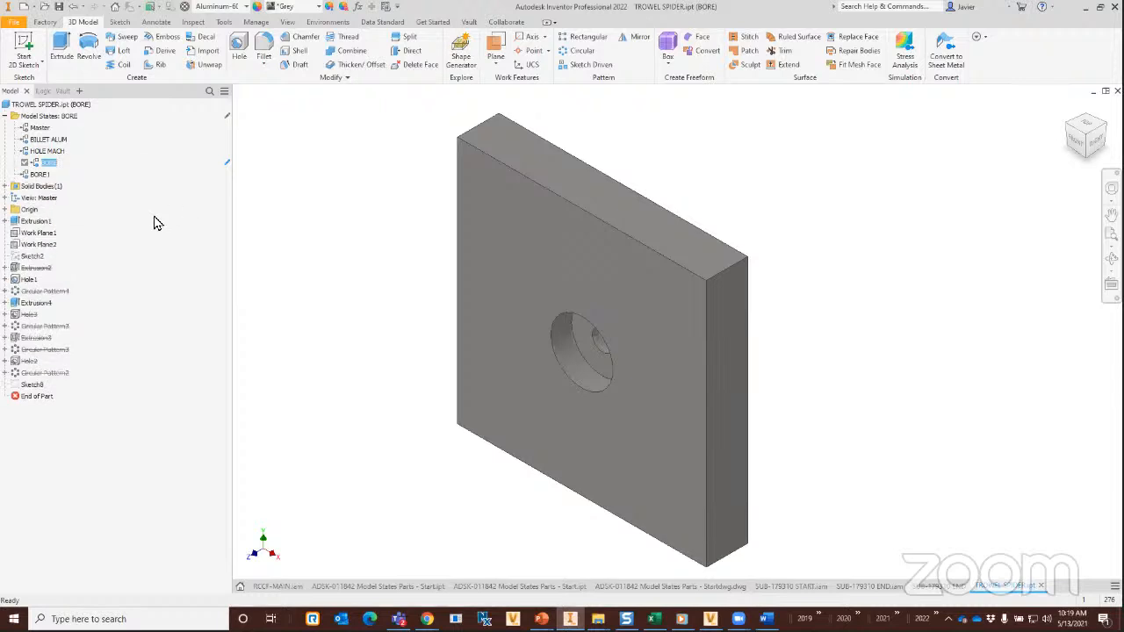
{"action": "left_click", "coordinate": [39, 175]}
{"action": "left_click", "coordinate": [43, 178]}
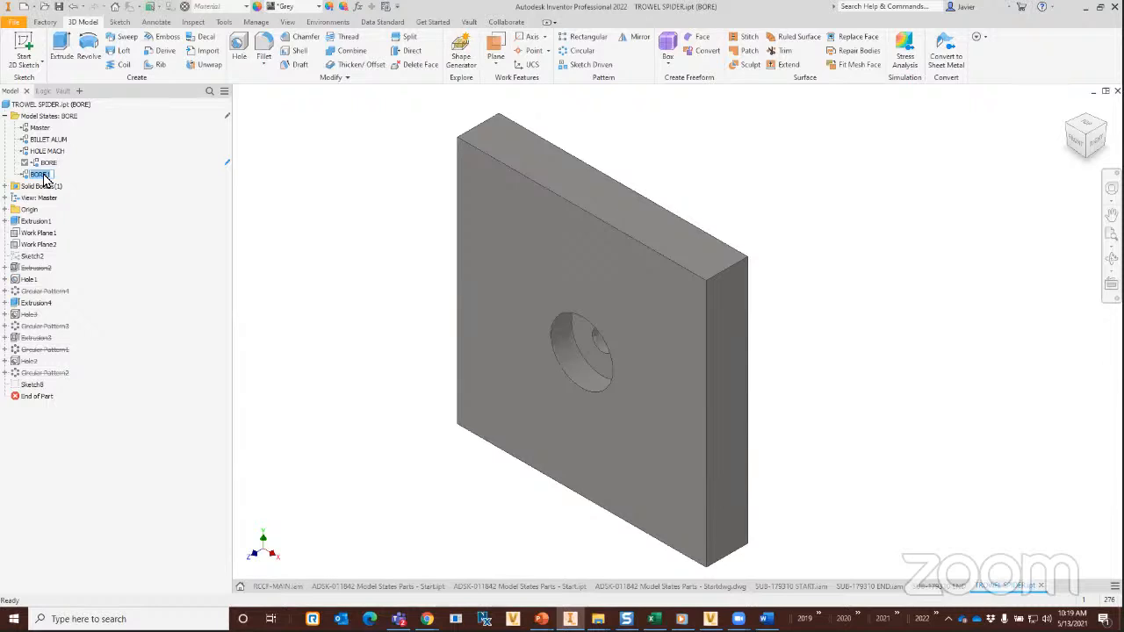
{"action": "type", "text": "THR"}
{"action": "left_click", "coordinate": [168, 318]}
{"action": "left_click", "coordinate": [59, 174]}
{"action": "double_click", "coordinate": [59, 174]}
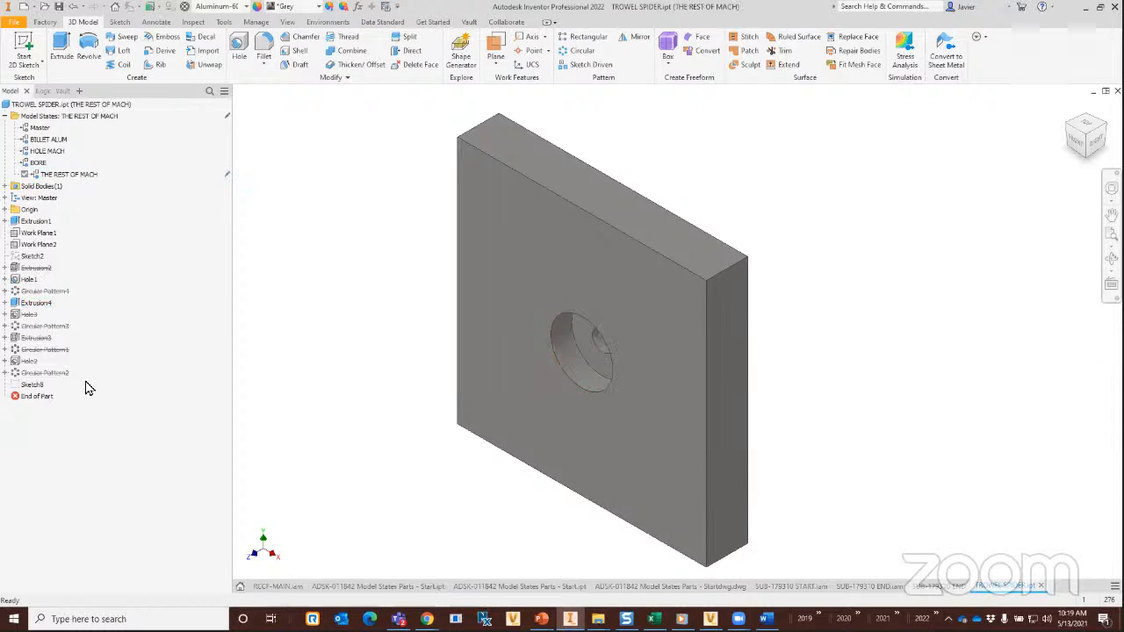
Unsuppress Extrusion2, Hole3, Extrusion3, Hole2 and Circular Patterns 4, 3, 1 and 2 in the THE REST OF MACH state.
{"action": "left_click", "coordinate": [42, 269]}
{"action": "left_click", "coordinate": [39, 291], "text": "ctrl"}
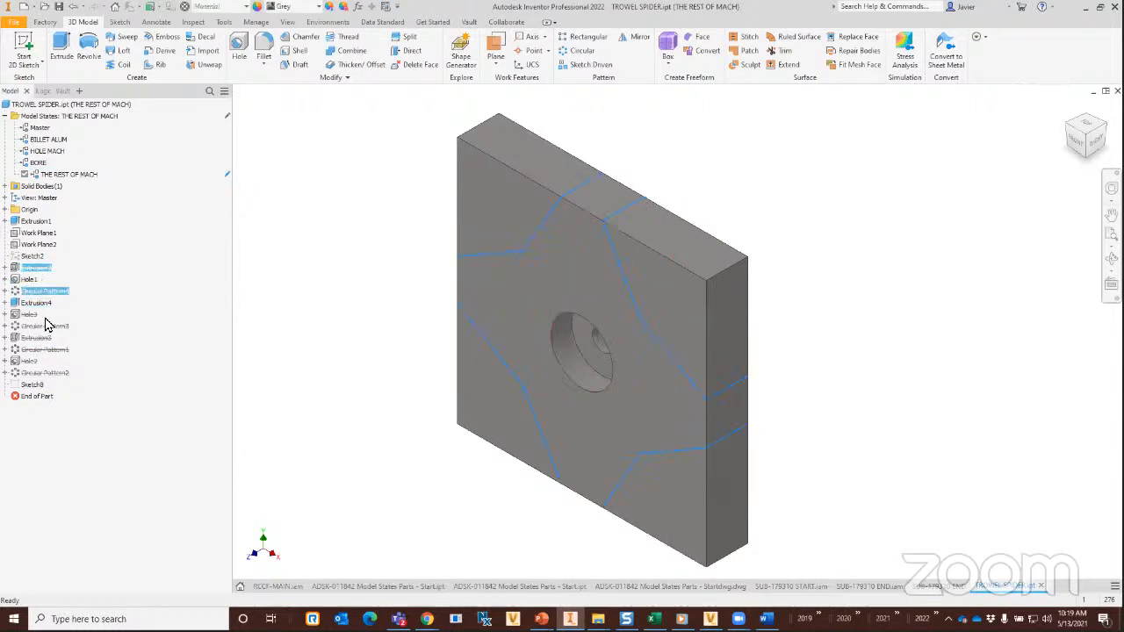
{"action": "left_click", "coordinate": [29, 314], "text": "ctrl"}
{"action": "left_click", "coordinate": [35, 325], "text": "ctrl"}
{"action": "left_click", "coordinate": [35, 337], "text": "ctrl"}
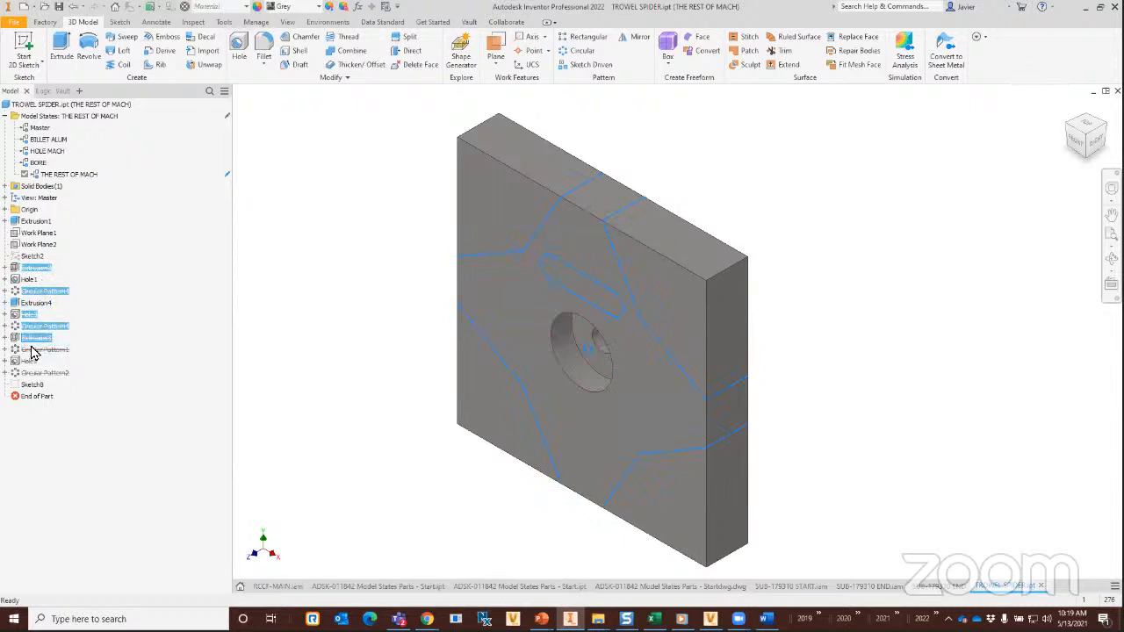
{"action": "left_click", "coordinate": [39, 349], "text": "ctrl"}
{"action": "left_click", "coordinate": [29, 362], "text": "ctrl"}
{"action": "left_click", "coordinate": [35, 373], "text": "ctrl"}
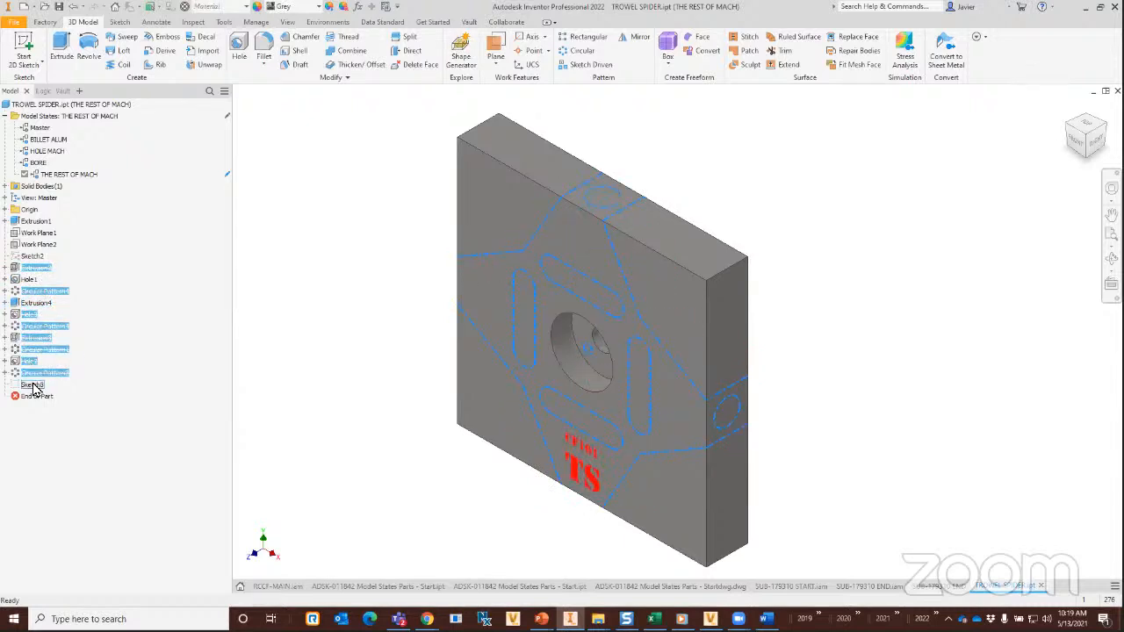
{"action": "left_click", "coordinate": [31, 387], "text": "ctrl"}
{"action": "right_click", "coordinate": [31, 386]}
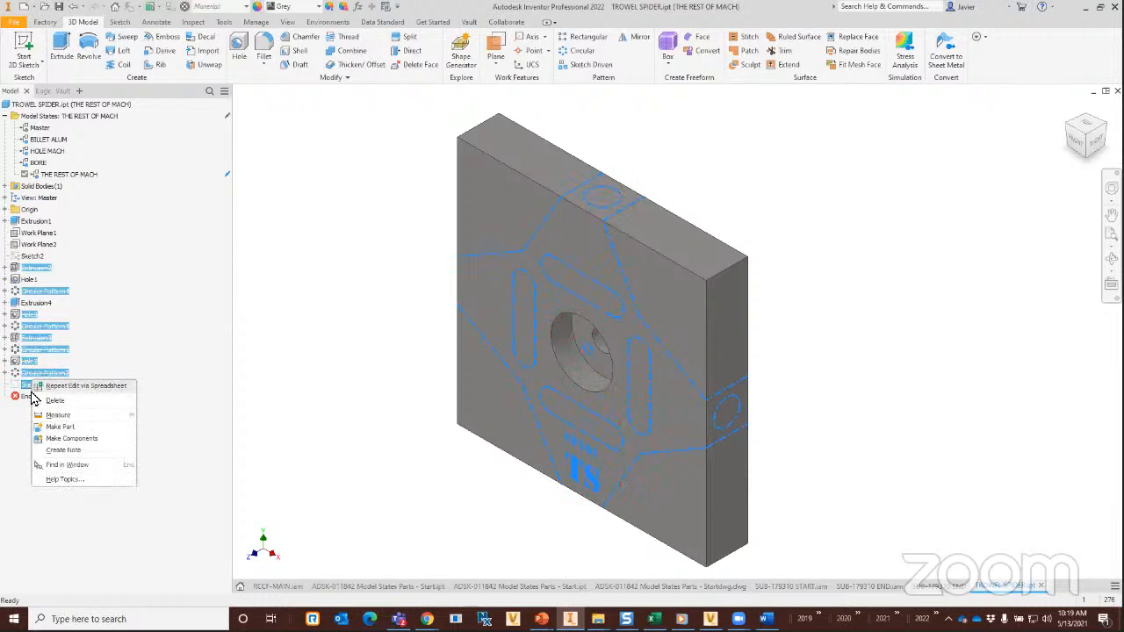
{"action": "left_click", "coordinate": [22, 389]}
{"action": "left_click", "coordinate": [23, 386], "text": "ctrl"}
{"action": "right_click", "coordinate": [35, 371]}
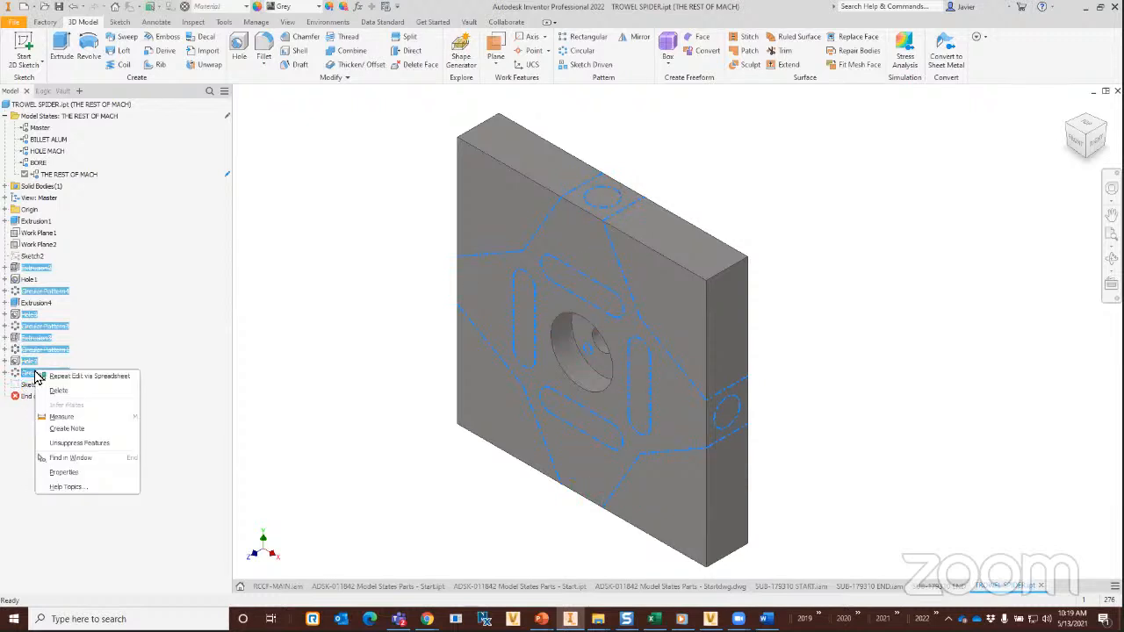
{"action": "left_click", "coordinate": [65, 442]}
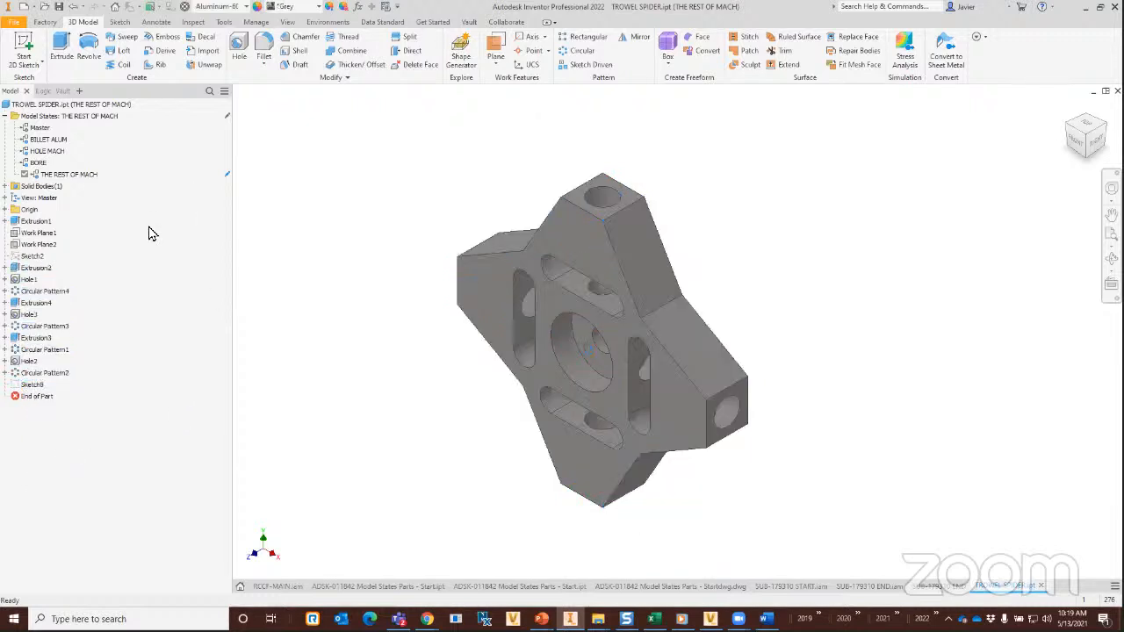
Compare the machining stages by activating BILLET ALUM, HOLE MACH, BORE and THE REST OF MACH in turn.
{"action": "double_click", "coordinate": [47, 140]}
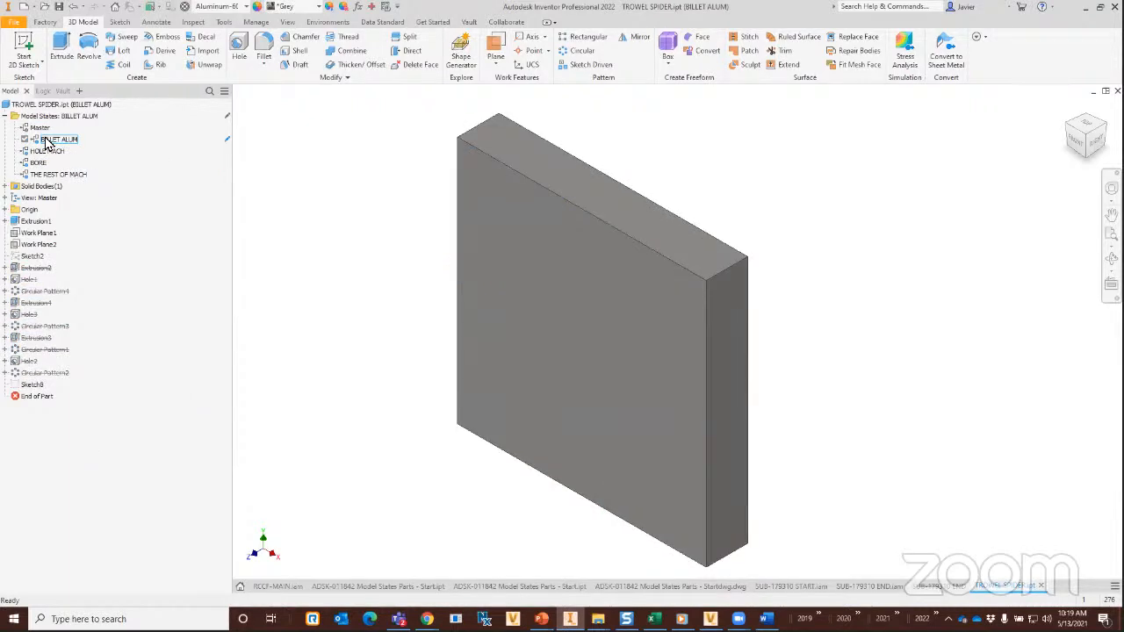
{"action": "double_click", "coordinate": [48, 151]}
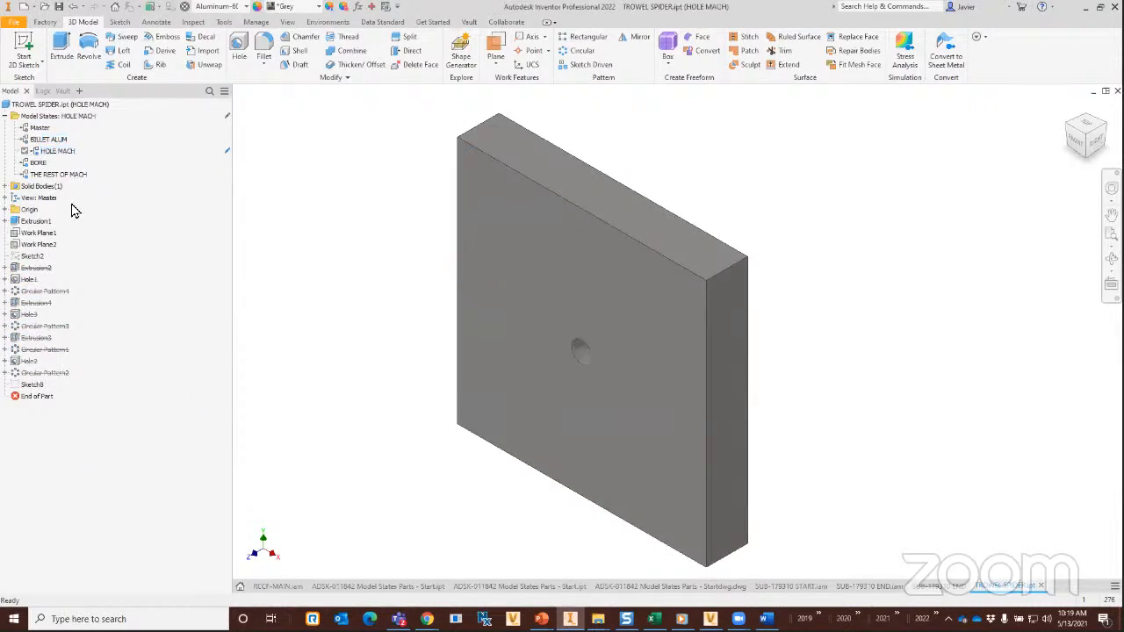
{"action": "double_click", "coordinate": [38, 162]}
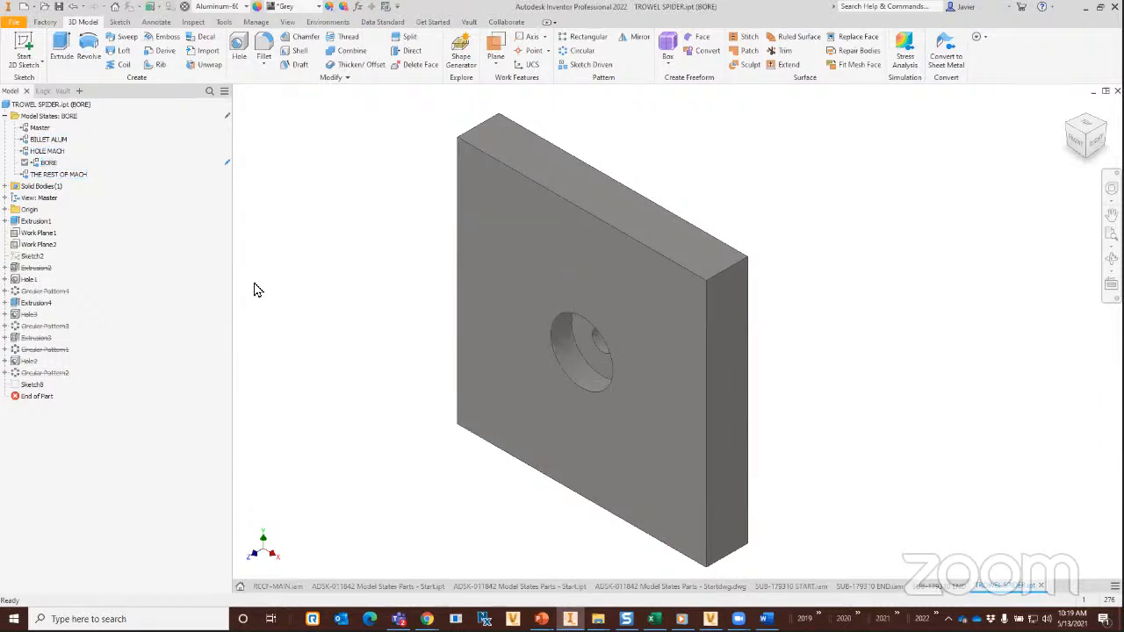
{"action": "double_click", "coordinate": [58, 174]}
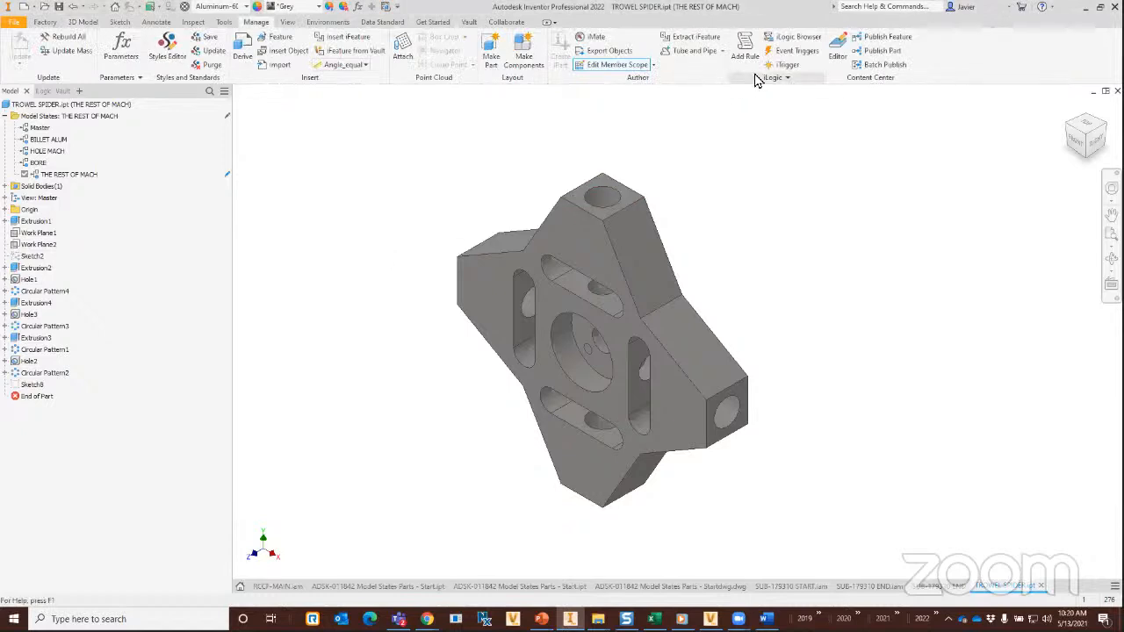
Switch the model state editing scope to Edit Factory Scope so that edits apply to all states.
{"action": "left_click", "coordinate": [654, 66]}
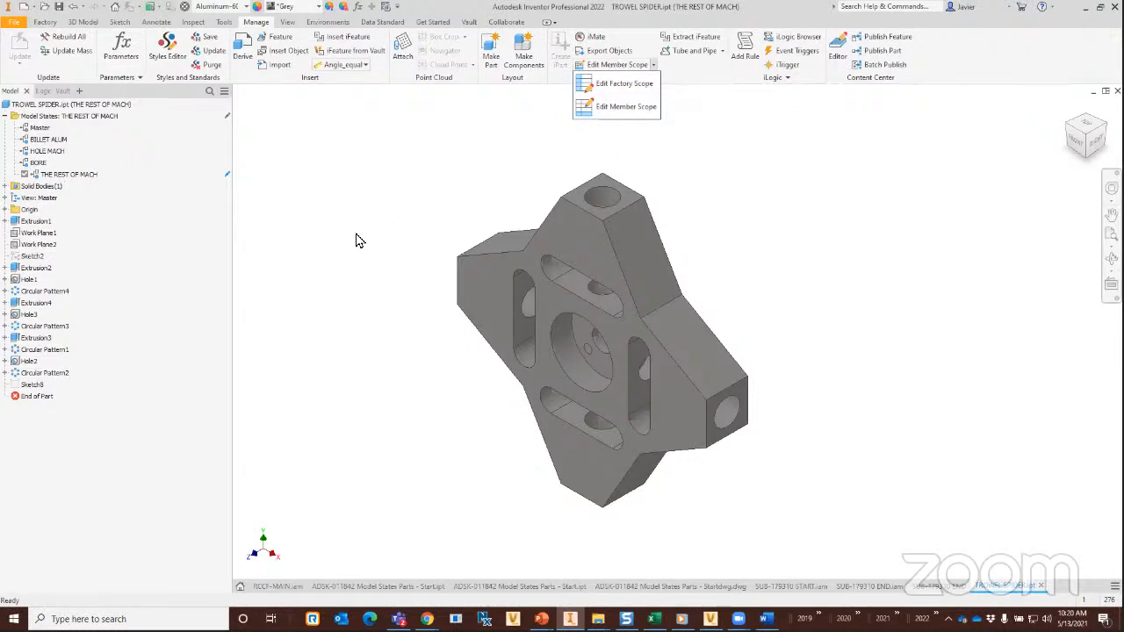
{"action": "left_click", "coordinate": [619, 108]}
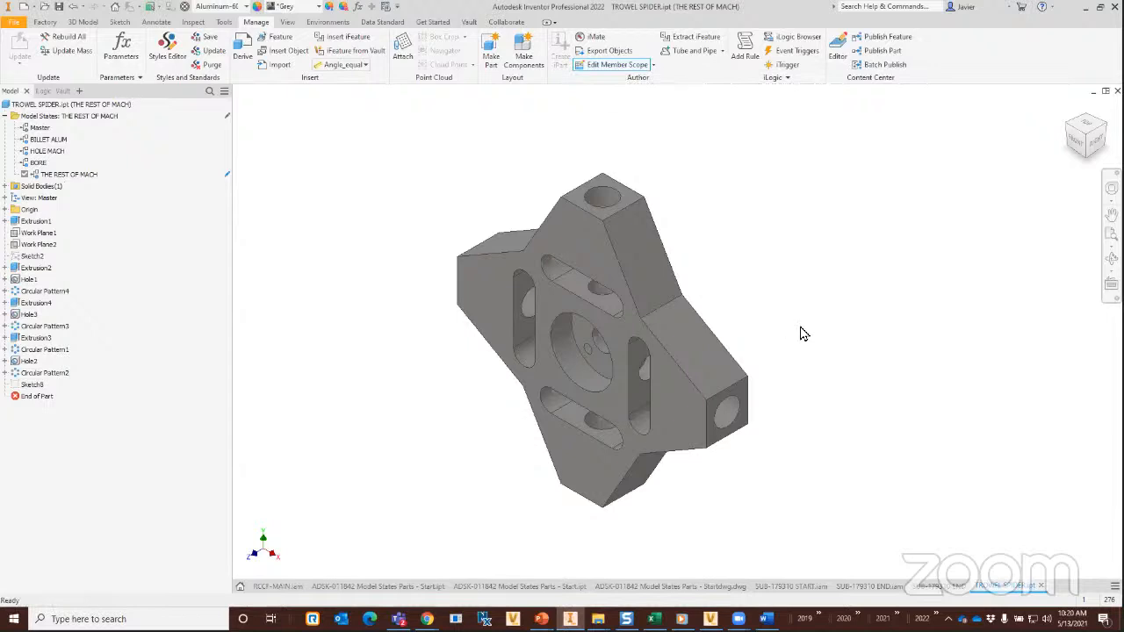
{"action": "left_click", "coordinate": [653, 67]}
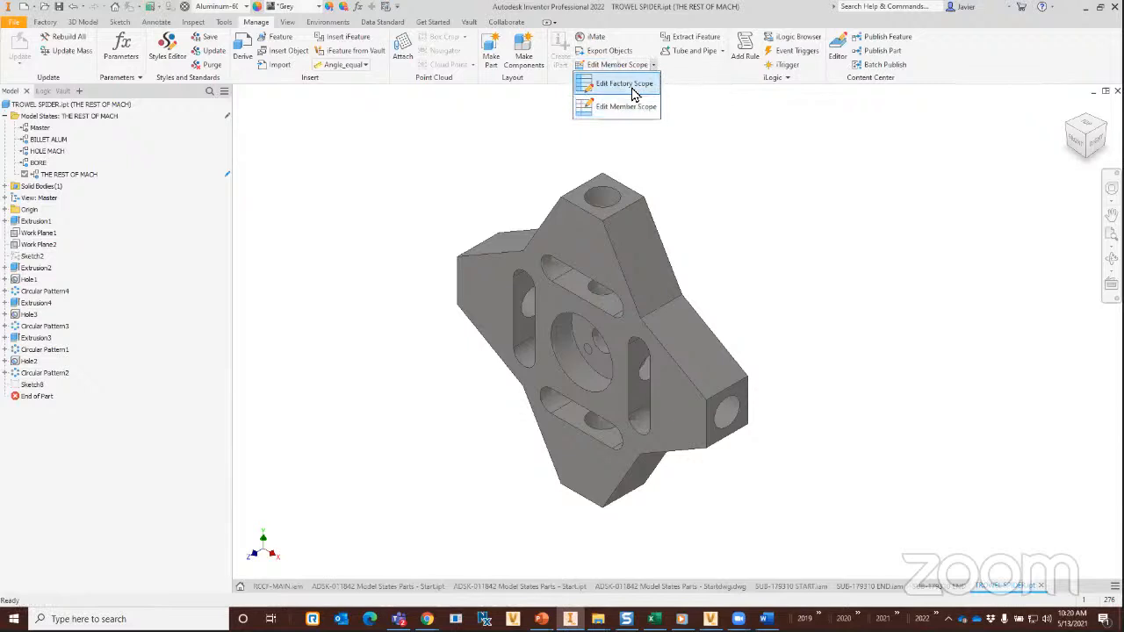
{"action": "left_click", "coordinate": [634, 94]}
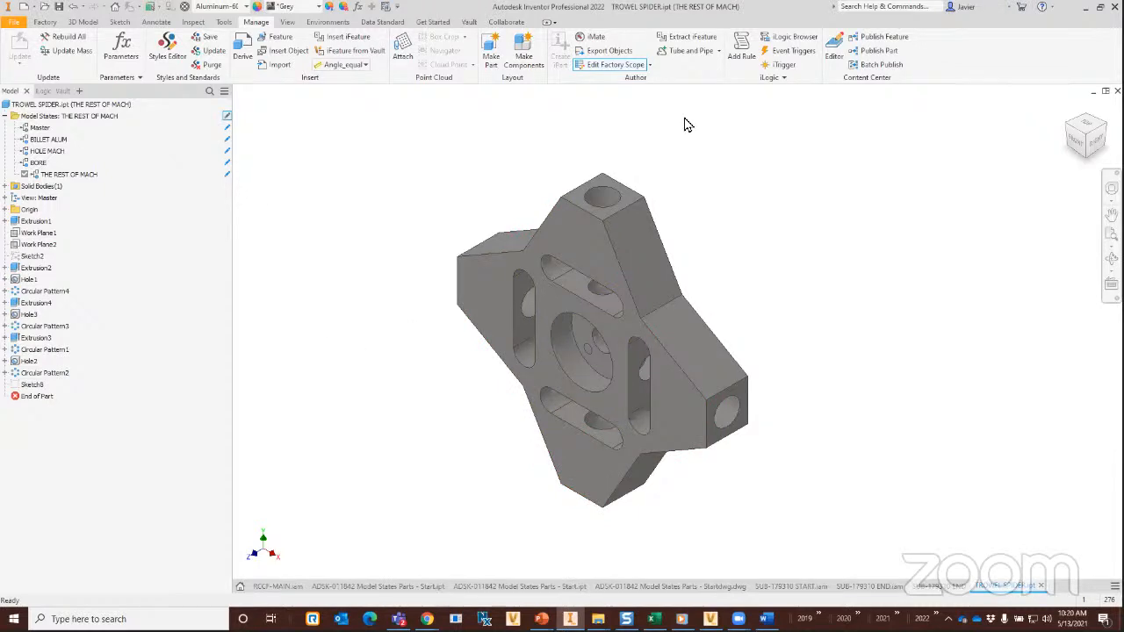
{"action": "mouse_move", "coordinate": [621, 124]}
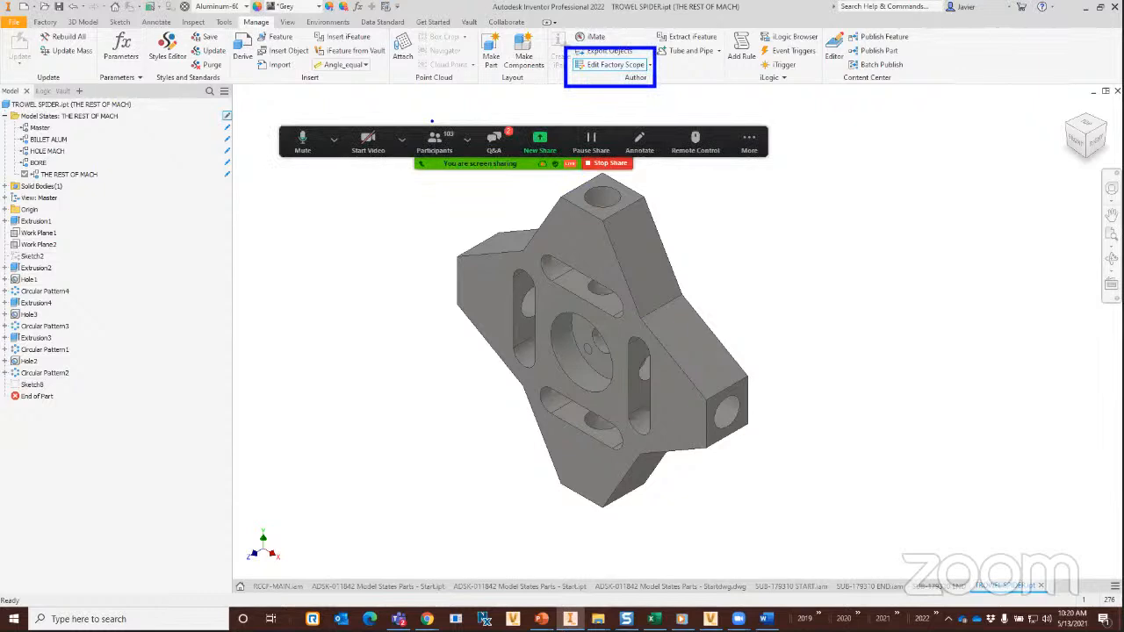
{"action": "left_click_drag", "start_coordinate": [249, 104], "coordinate": [214, 195], "text": "ctrl"}
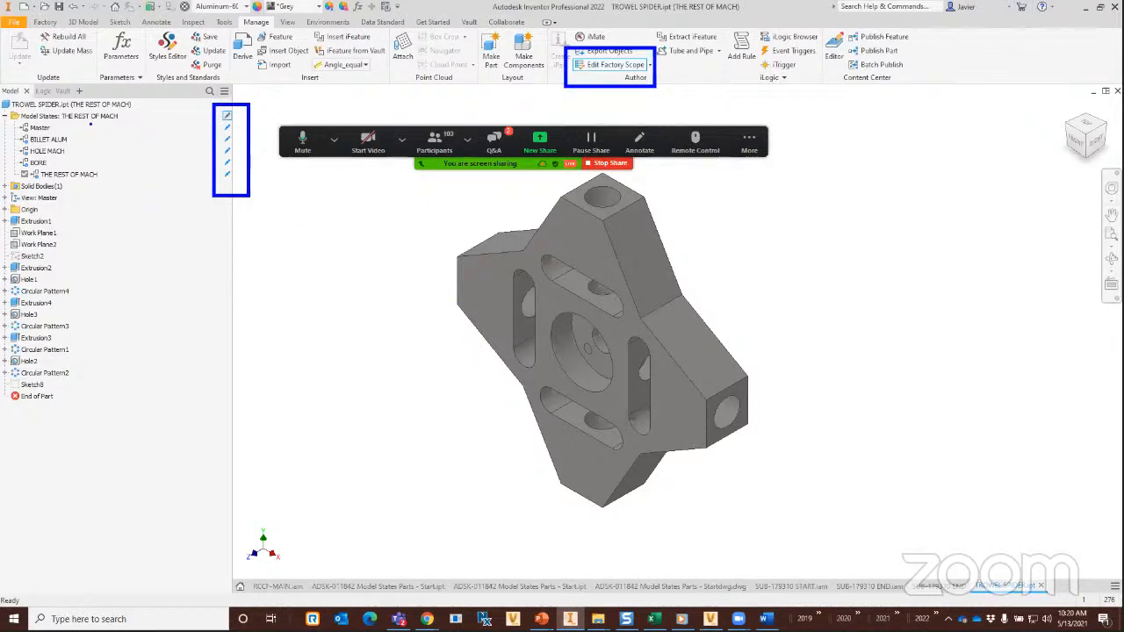
{"action": "left_click_drag", "start_coordinate": [110, 114], "coordinate": [3, 190]}
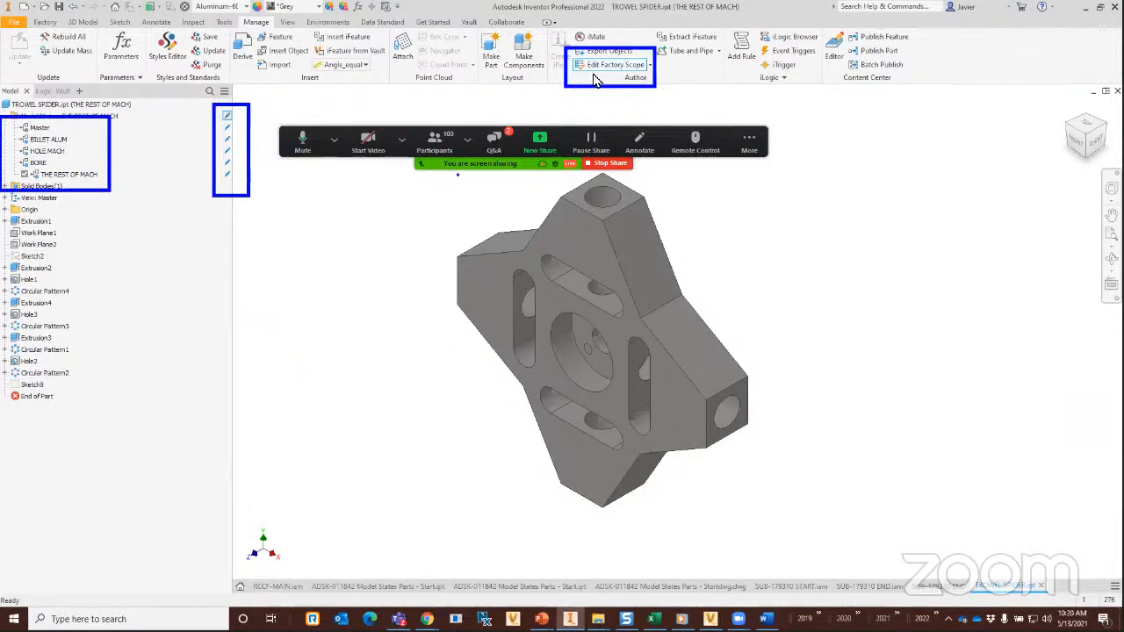
{"action": "key", "text": "Escape"}
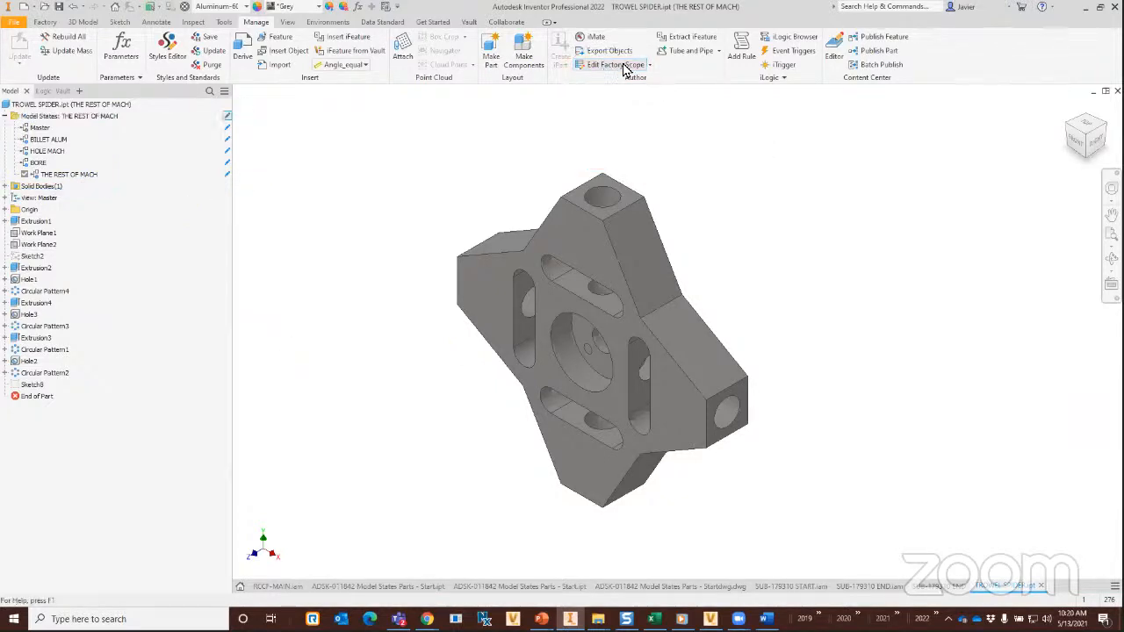
Return the model state editing scope to Edit Member Scope so that edits apply only to the active state.
{"action": "left_click", "coordinate": [650, 66]}
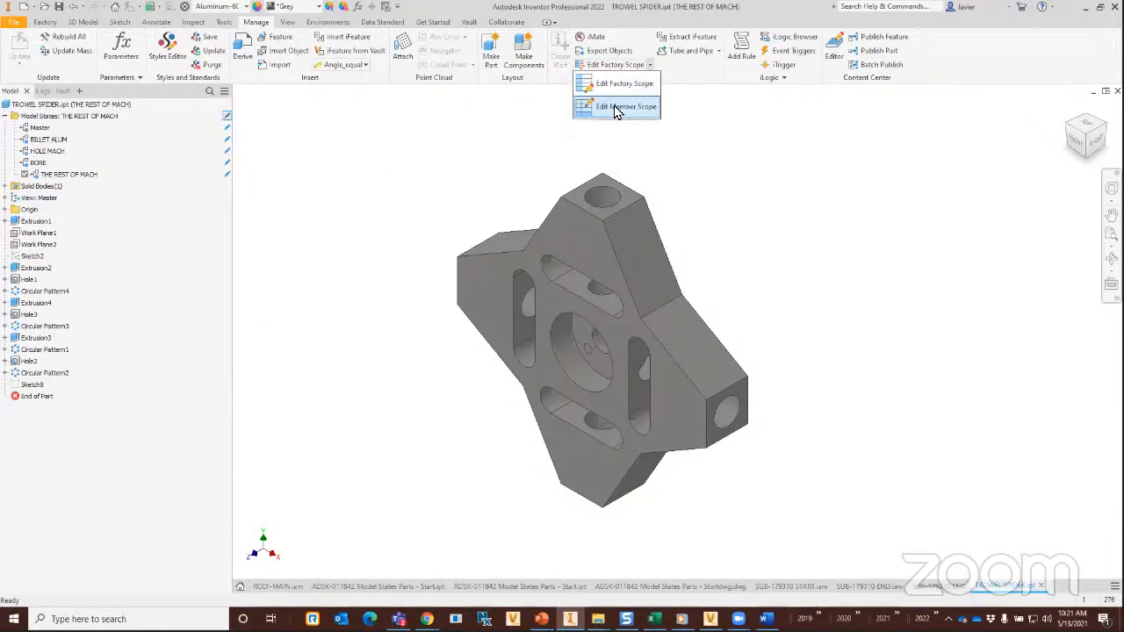
{"action": "left_click", "coordinate": [619, 106]}
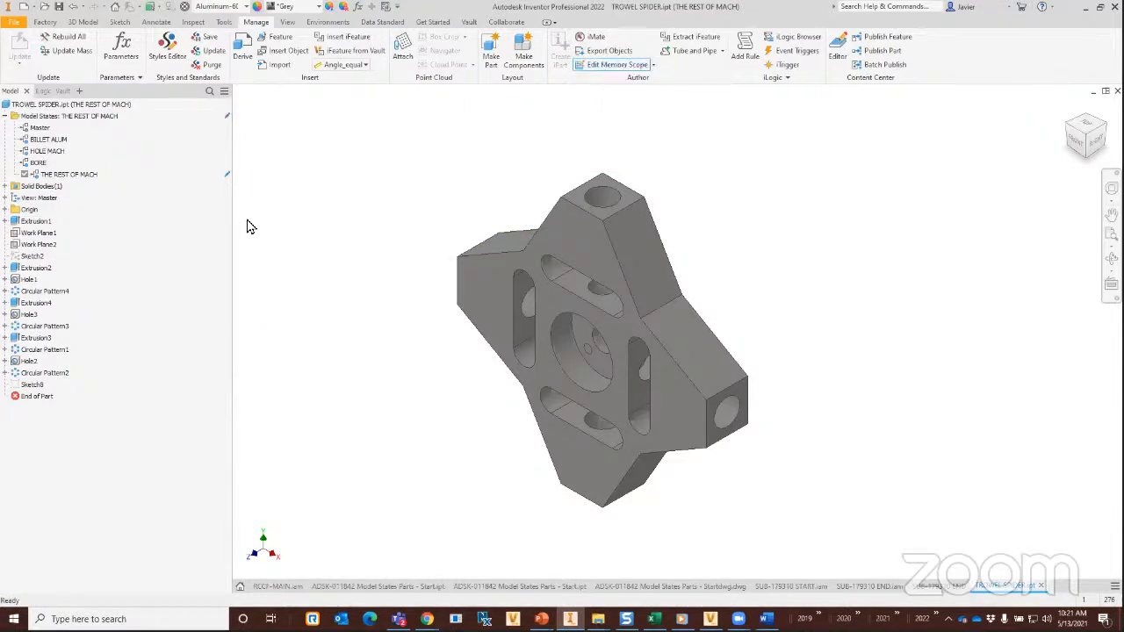
{"action": "mouse_move", "coordinate": [250, 163]}
{"action": "left_mouse_down"}
{"action": "mouse_move", "coordinate": [35, 193]}
{"action": "mouse_move", "coordinate": [2, 185]}
{"action": "left_mouse_up"}
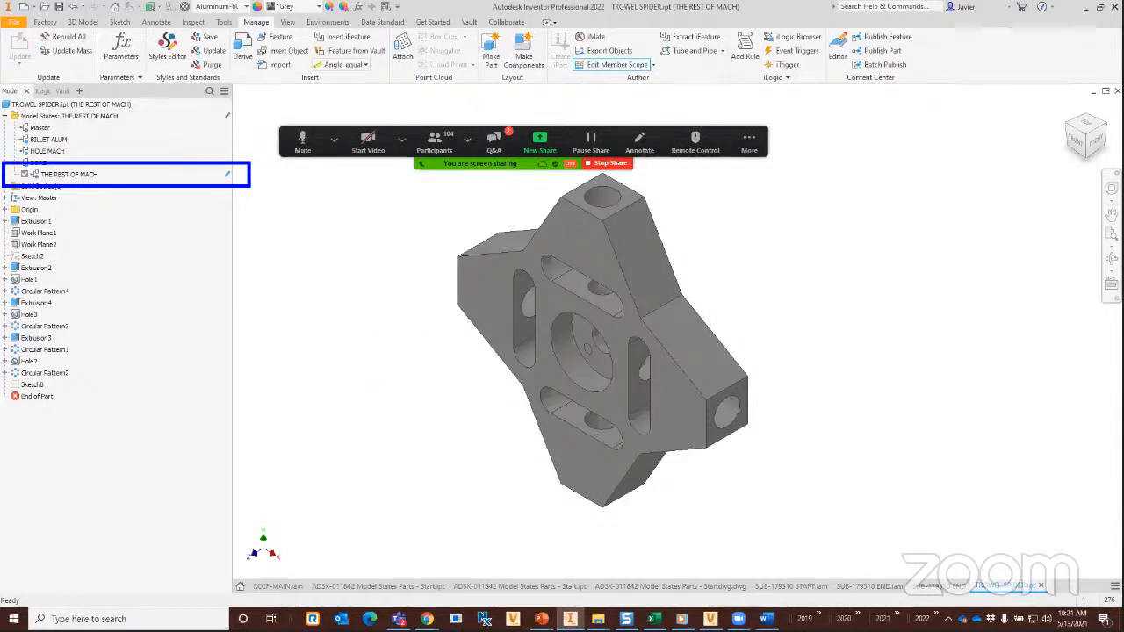
{"action": "key", "text": "Escape"}
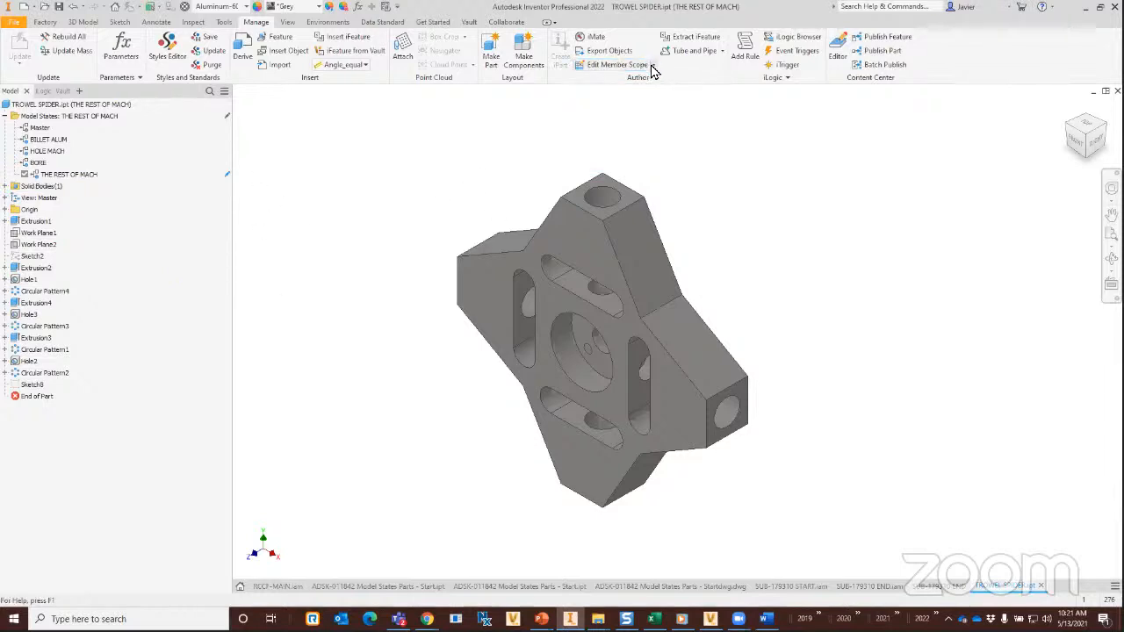
Toggle the model state edit scope to factory and back to member, and activate the BORE model state.
{"action": "left_click", "coordinate": [228, 118]}
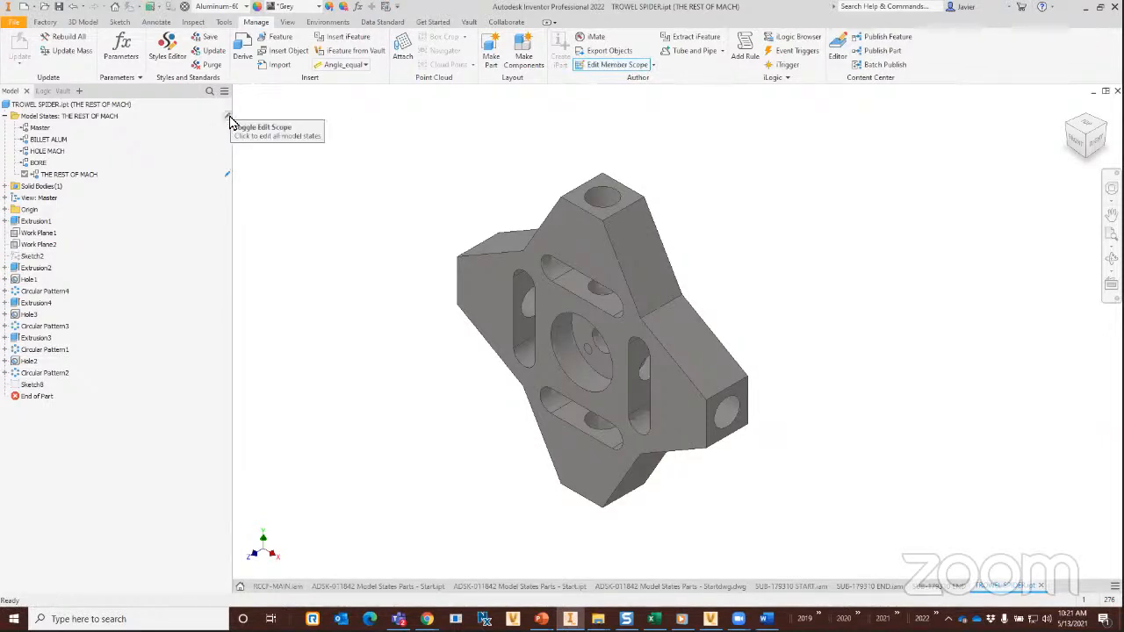
{"action": "left_click", "coordinate": [229, 118]}
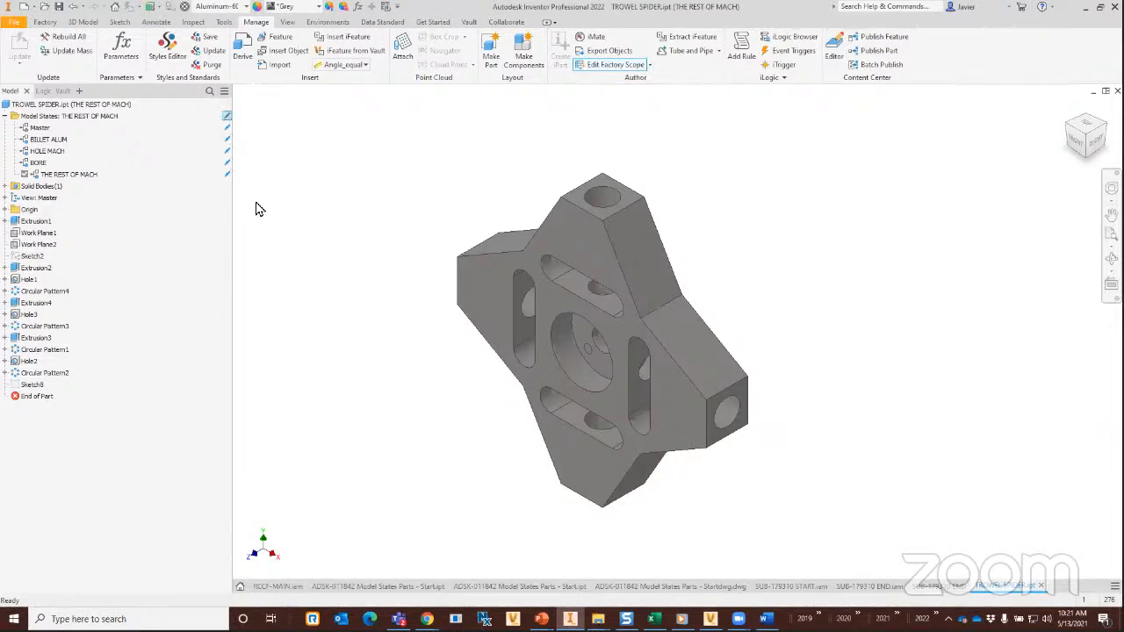
{"action": "left_click", "coordinate": [227, 116]}
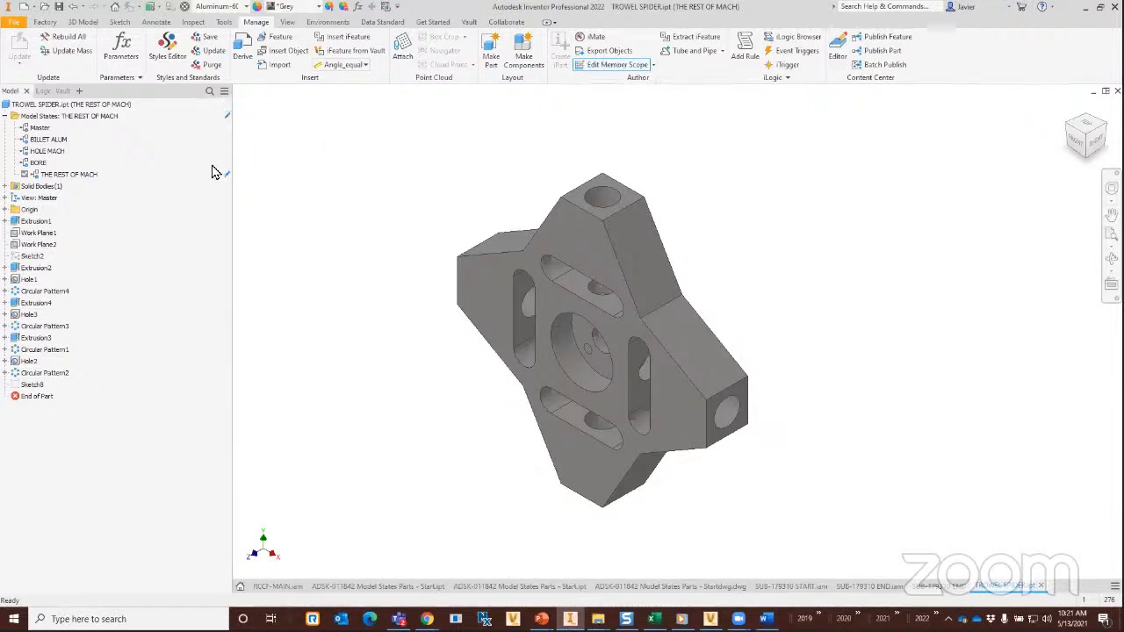
{"action": "double_click", "coordinate": [40, 162]}
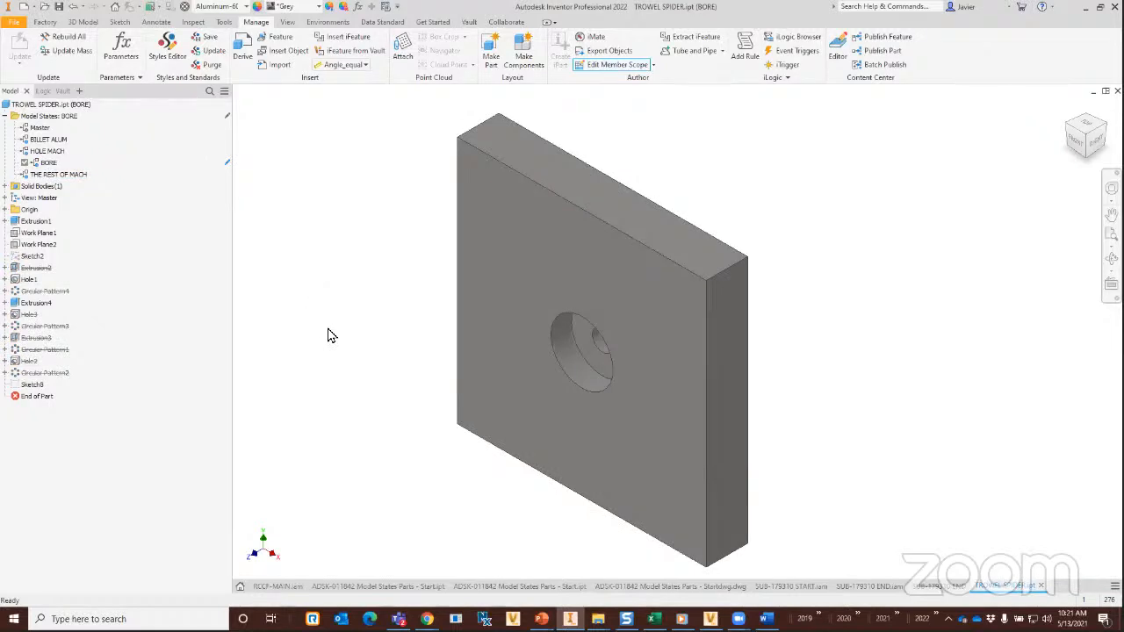
Try to open the pinned recent file ADSK-011827a MS Simplification START.ipt from the home page.
{"action": "left_click", "coordinate": [240, 586]}
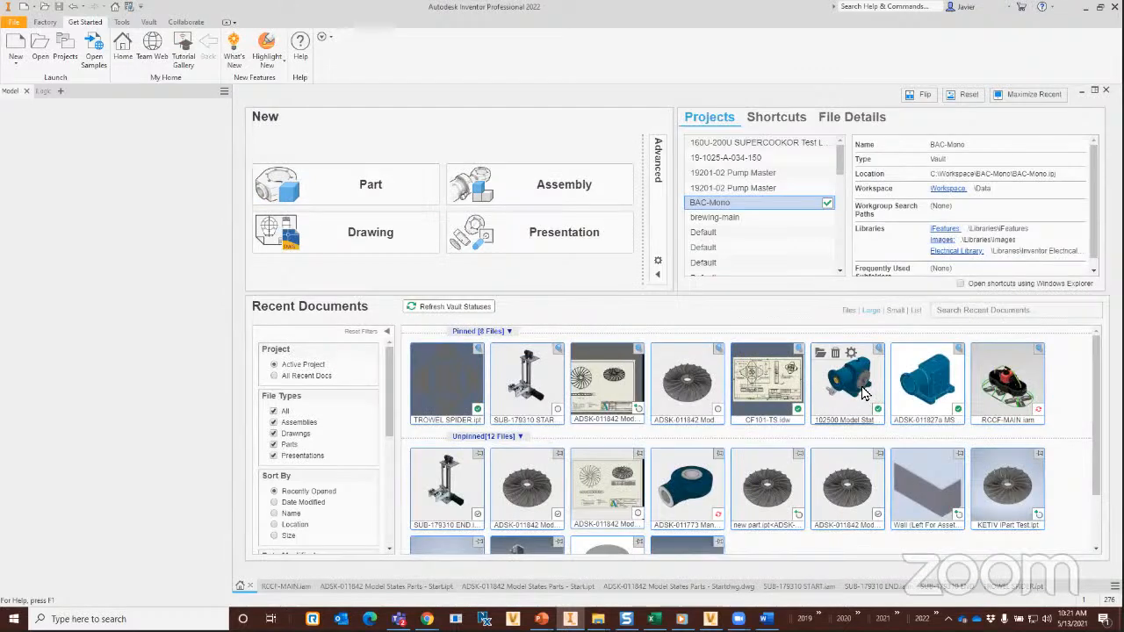
{"action": "mouse_move", "coordinate": [923, 400]}
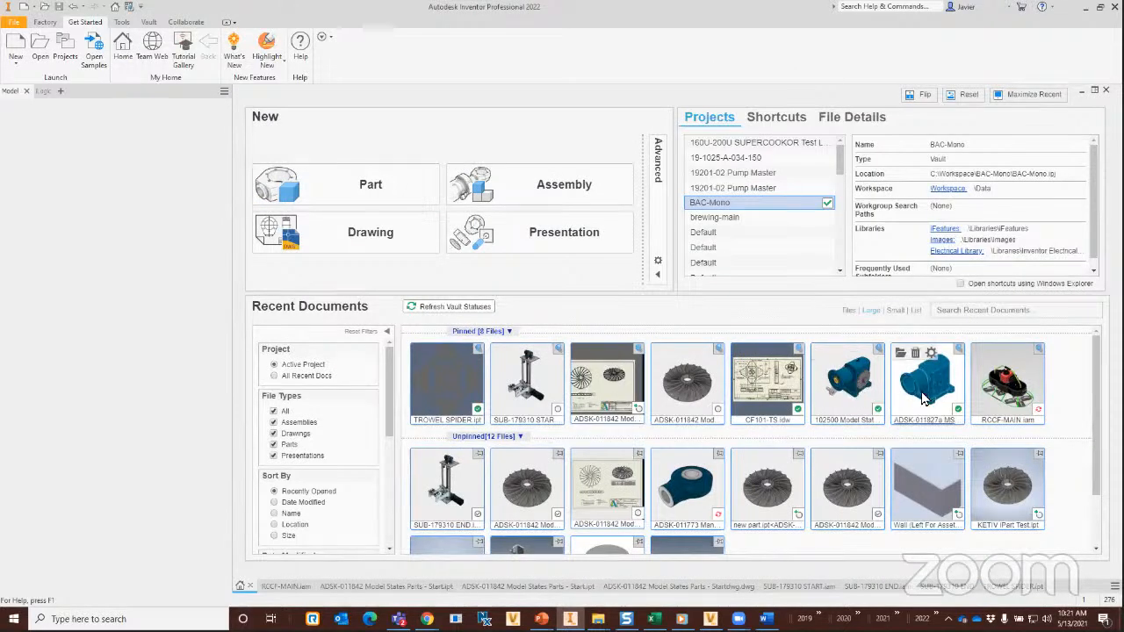
{"action": "left_click", "coordinate": [933, 402]}
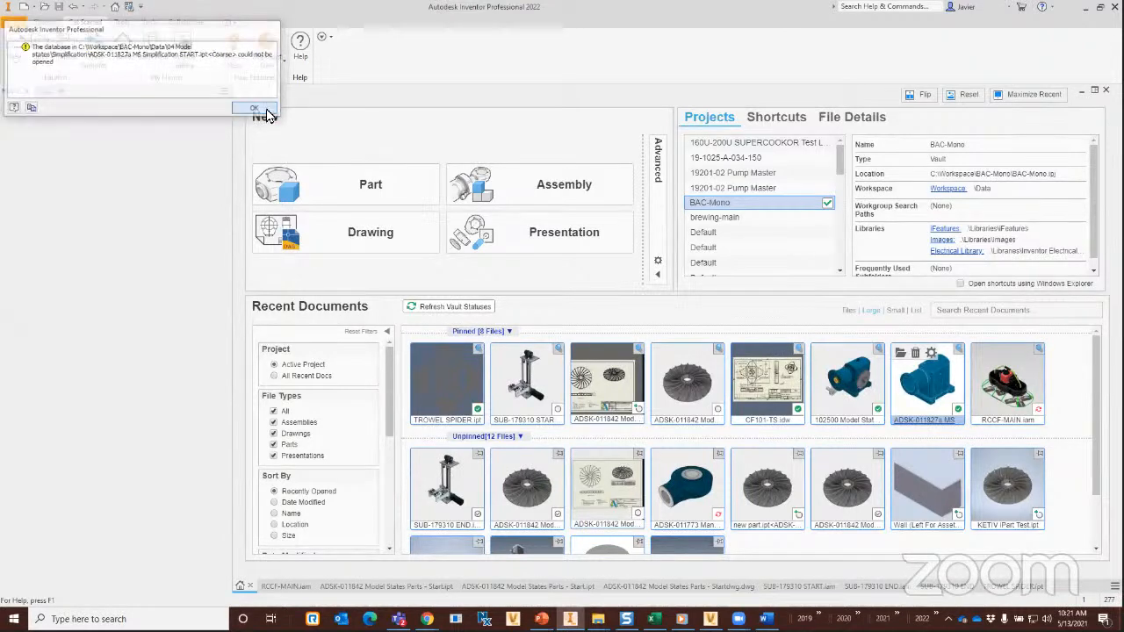
{"action": "left_click", "coordinate": [254, 108]}
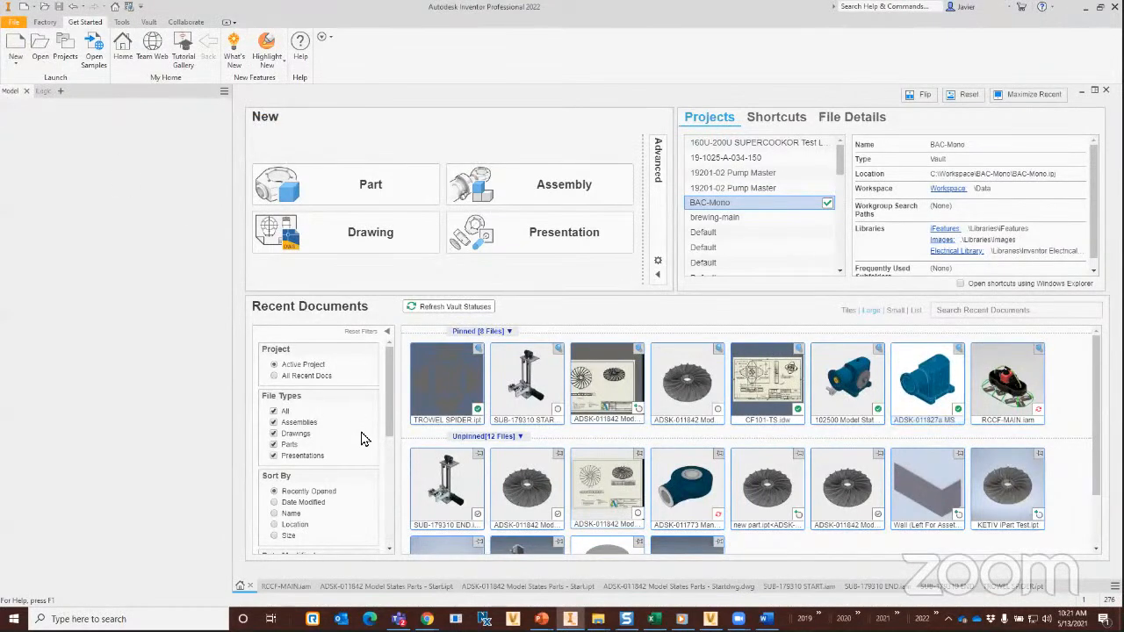
Look through the open documents, including the SUB-179310 START assembly and the turbine impeller Start part.
{"action": "left_click", "coordinate": [869, 587]}
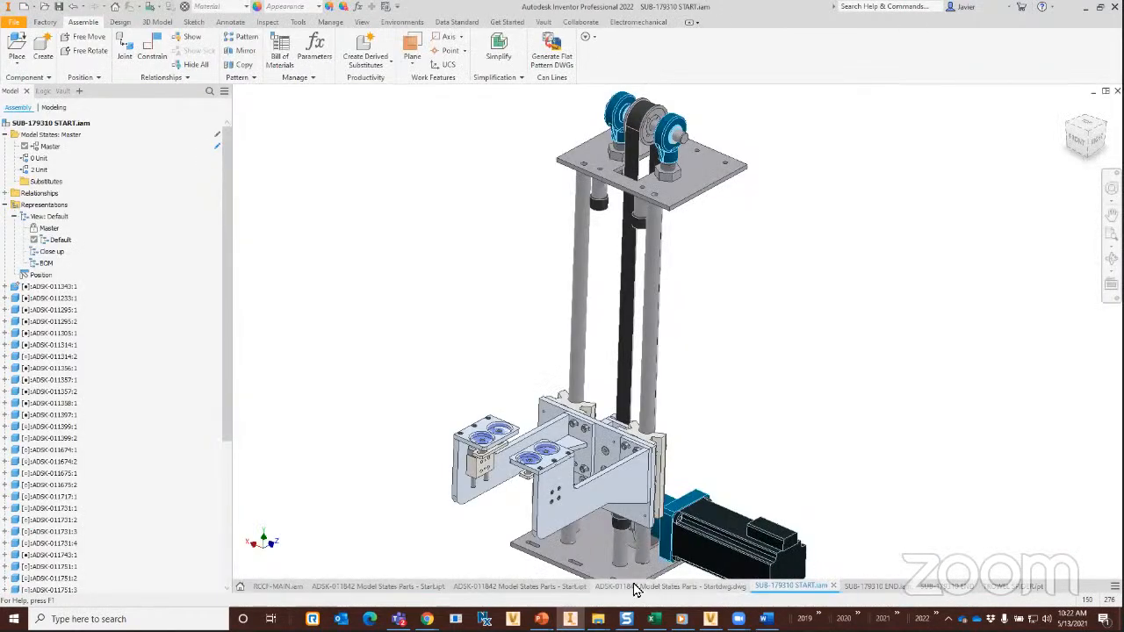
{"action": "left_click", "coordinate": [519, 587]}
{"action": "left_click", "coordinate": [405, 589]}
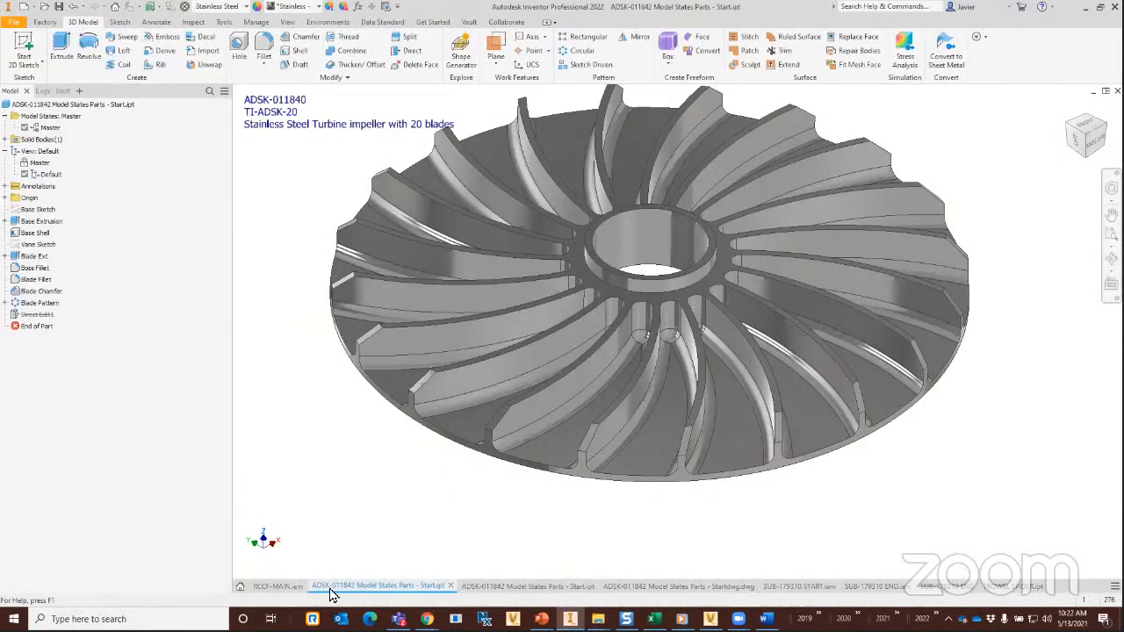
Retry opening the pinned ADSK-011827a MS Simplification START.ipt from the recent documents.
{"action": "left_click", "coordinate": [241, 588]}
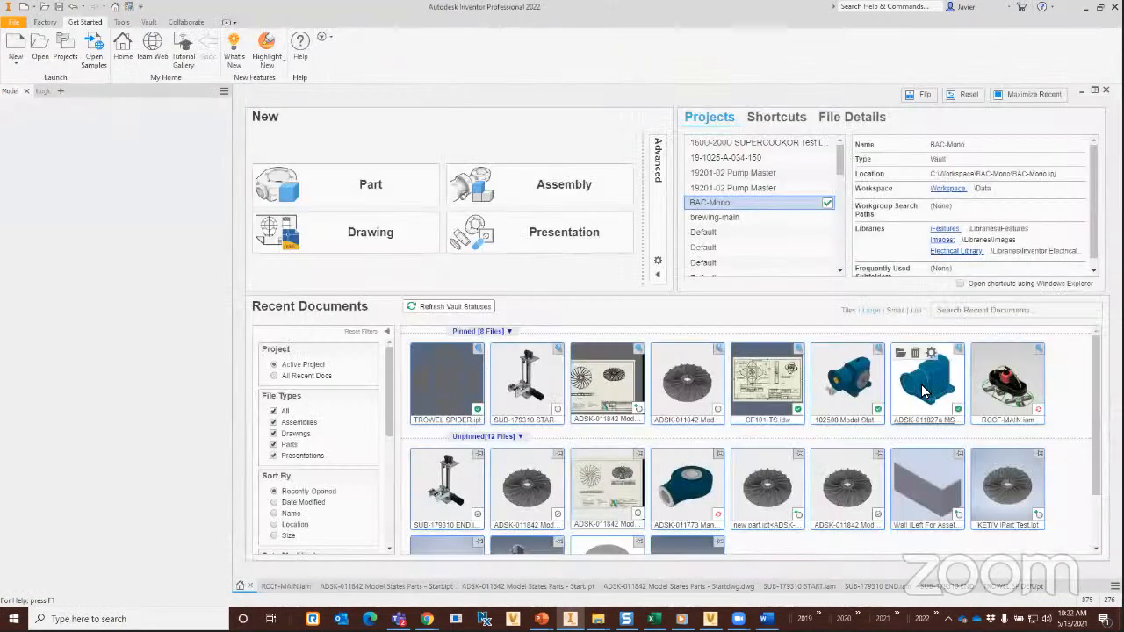
{"action": "left_click", "coordinate": [924, 393]}
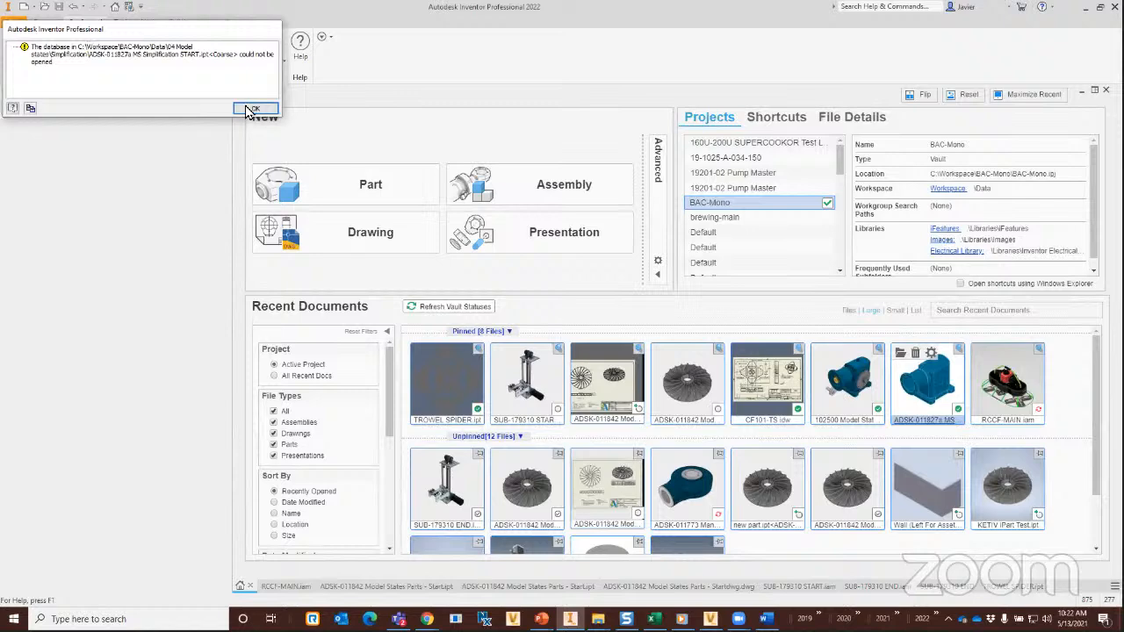
{"action": "left_click", "coordinate": [251, 109]}
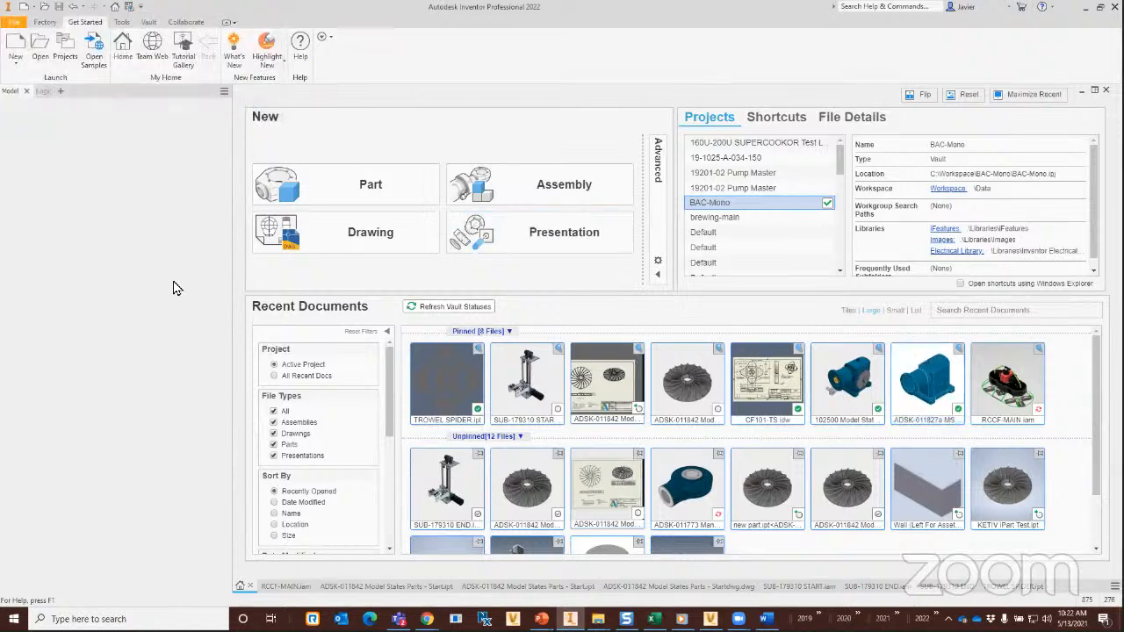
Open ADSK-011842 Model States Parts - Start.ipt from the Parts folder inside 04 Model states.
{"action": "left_click", "coordinate": [46, 7]}
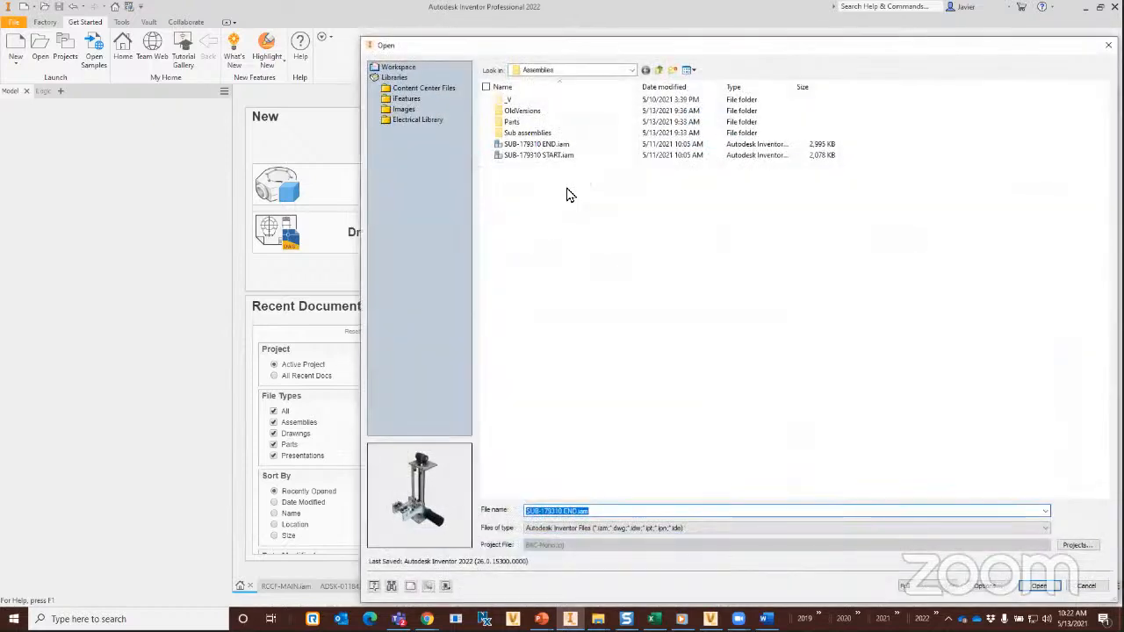
{"action": "left_click_drag", "start_coordinate": [603, 49], "coordinate": [366, 37]}
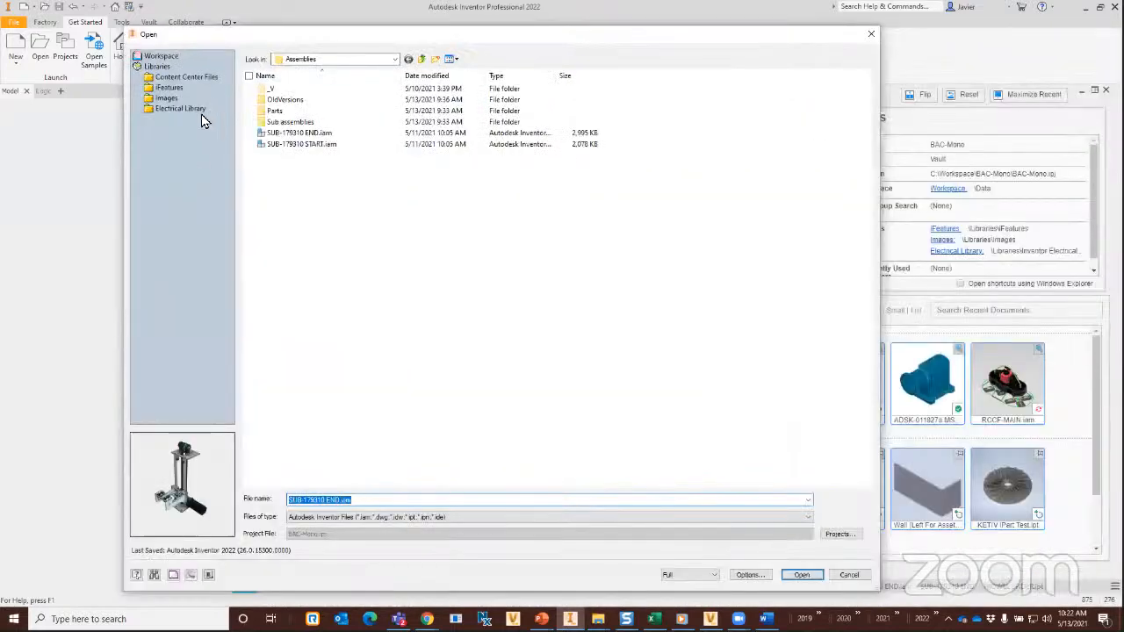
{"action": "left_click", "coordinate": [422, 58]}
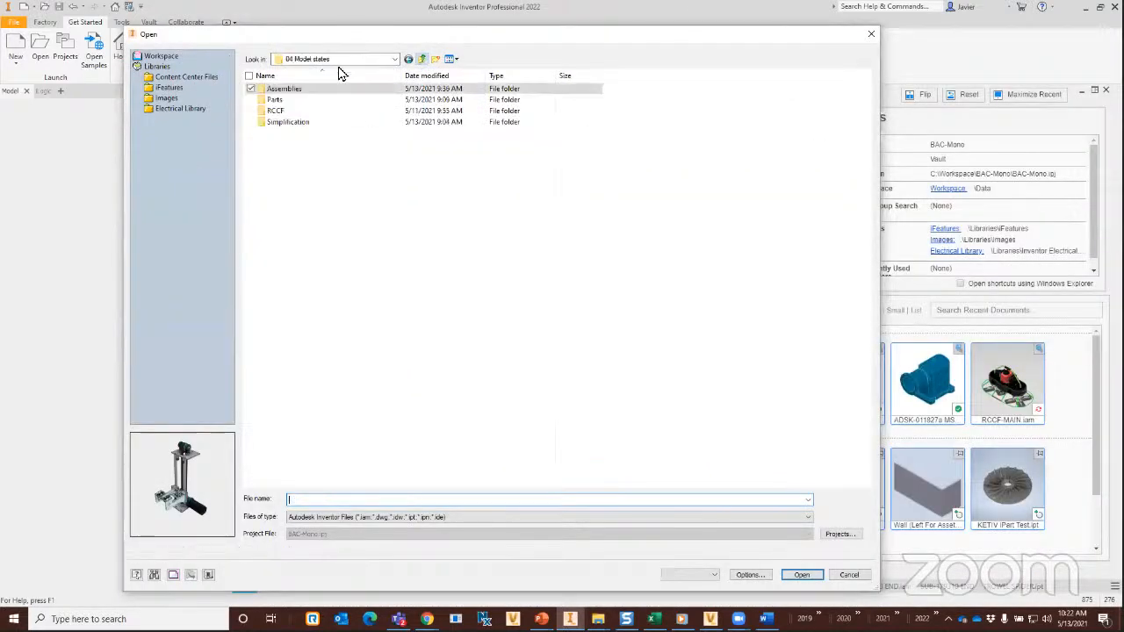
{"action": "double_click", "coordinate": [278, 99]}
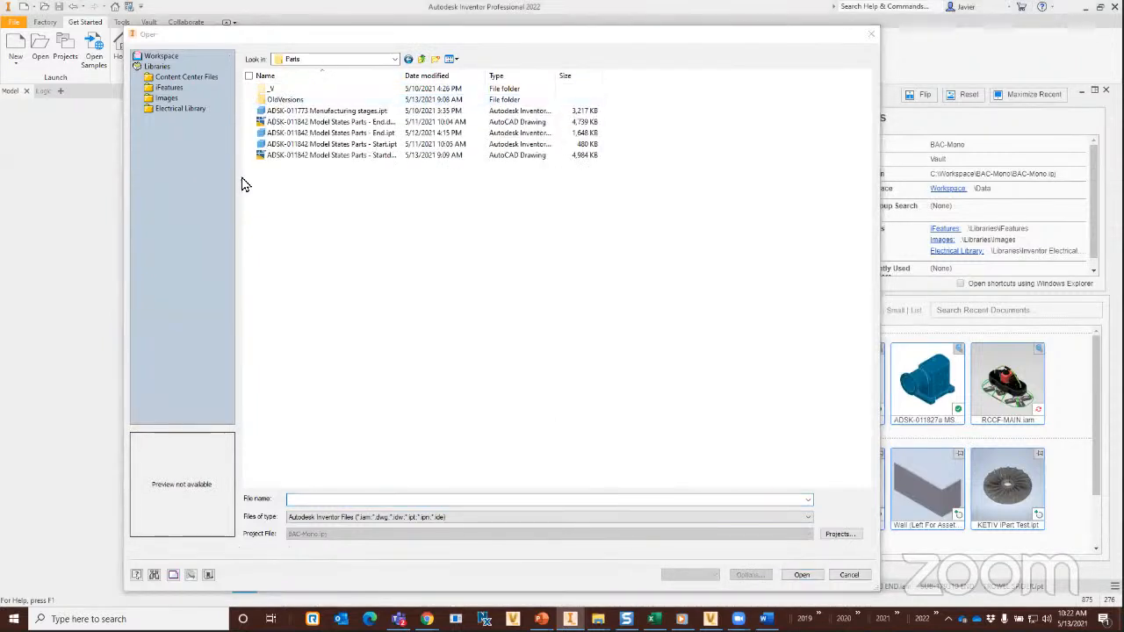
{"action": "left_click", "coordinate": [383, 144]}
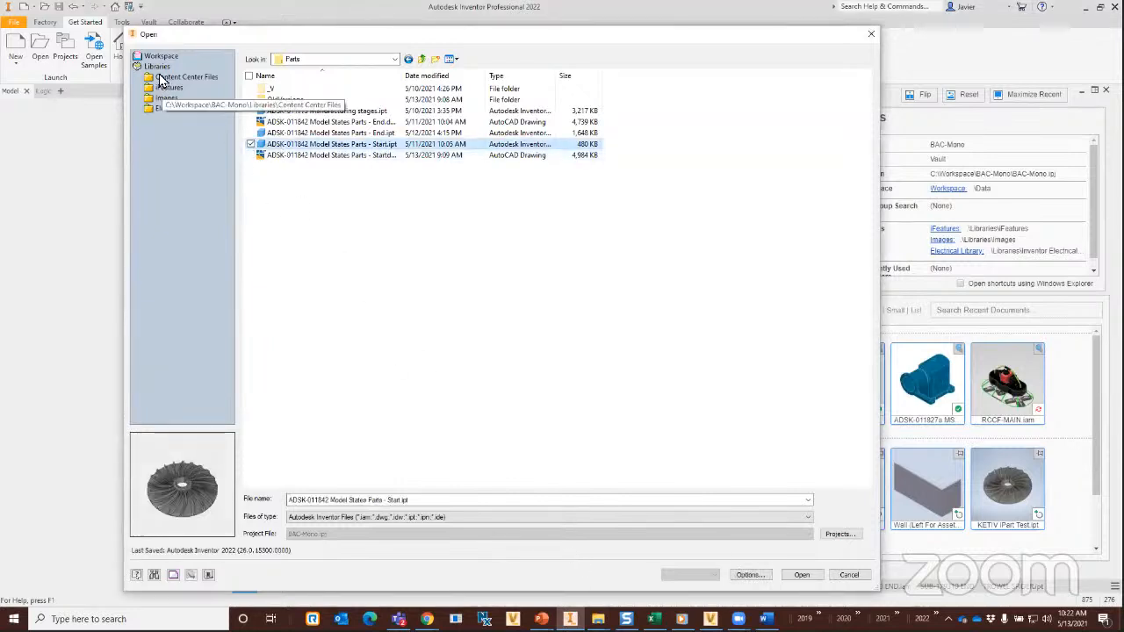
{"action": "left_click", "coordinate": [368, 146]}
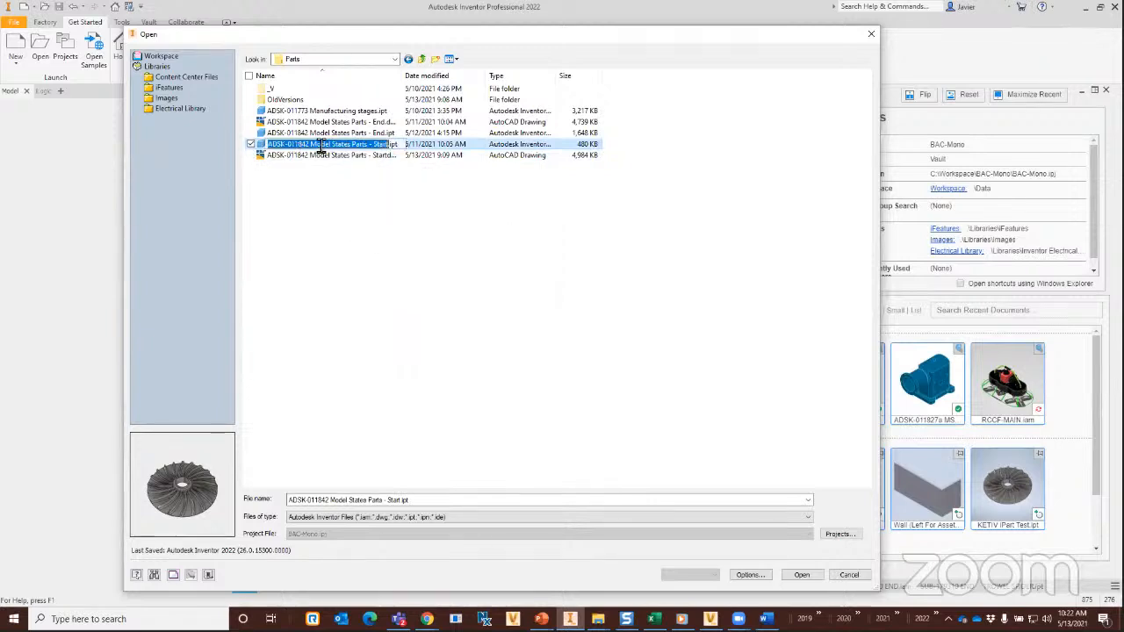
{"action": "left_click", "coordinate": [274, 146]}
{"action": "left_click", "coordinate": [260, 147]}
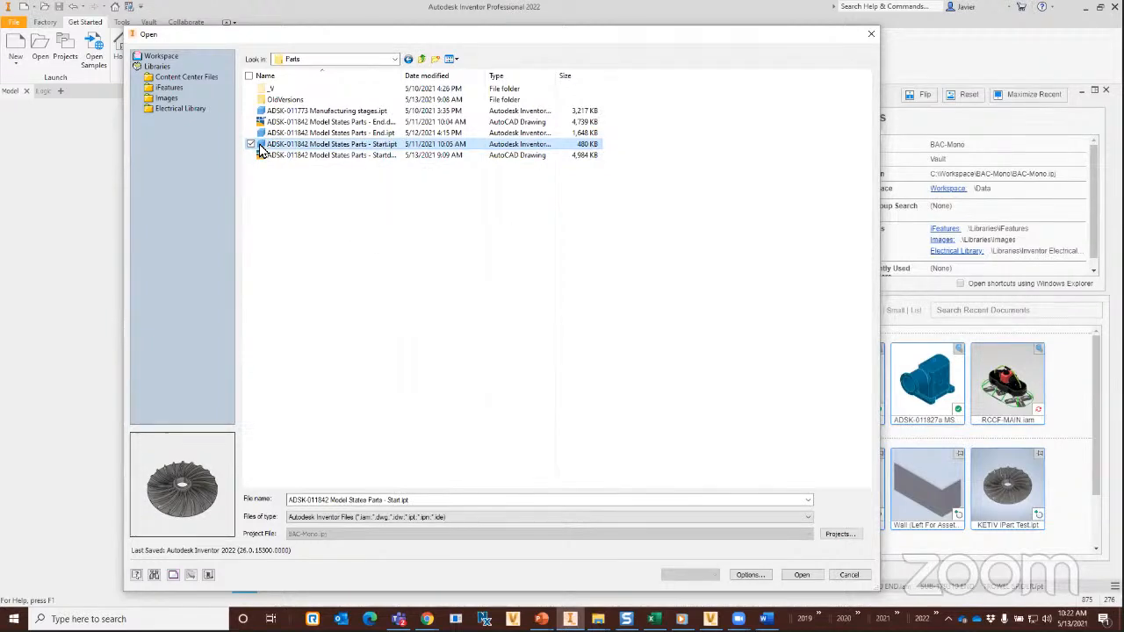
{"action": "double_click", "coordinate": [260, 147]}
{"action": "middle_click_drag", "start_coordinate": [386, 491], "coordinate": [378, 543]}
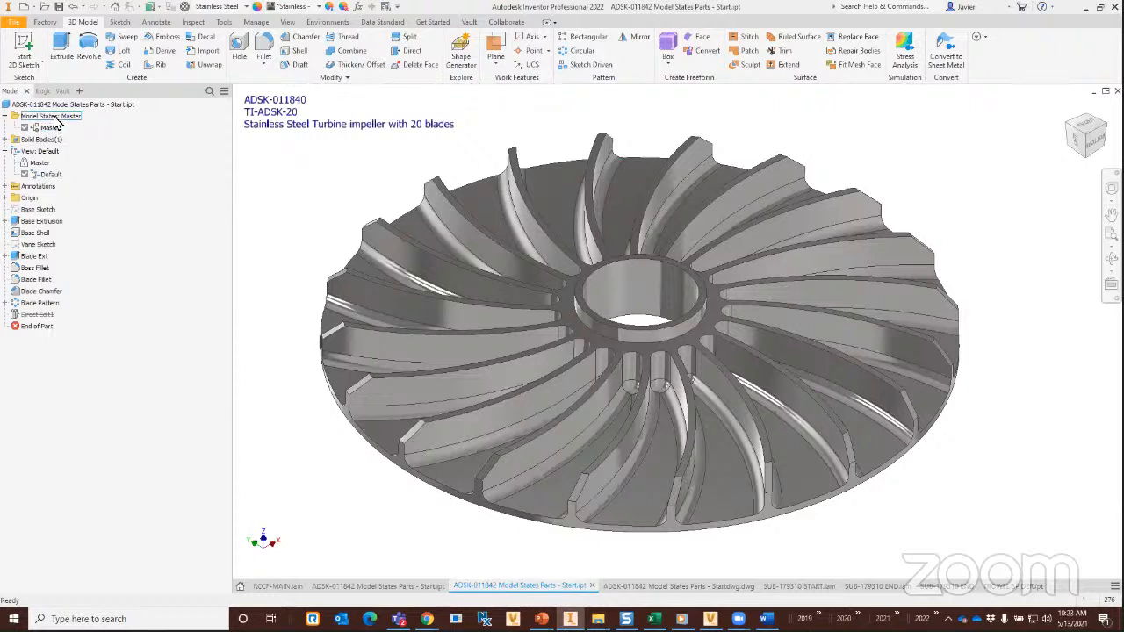
Create a new model state in the impeller part, checking the file out, and name the state 14.
{"action": "left_click", "coordinate": [54, 123]}
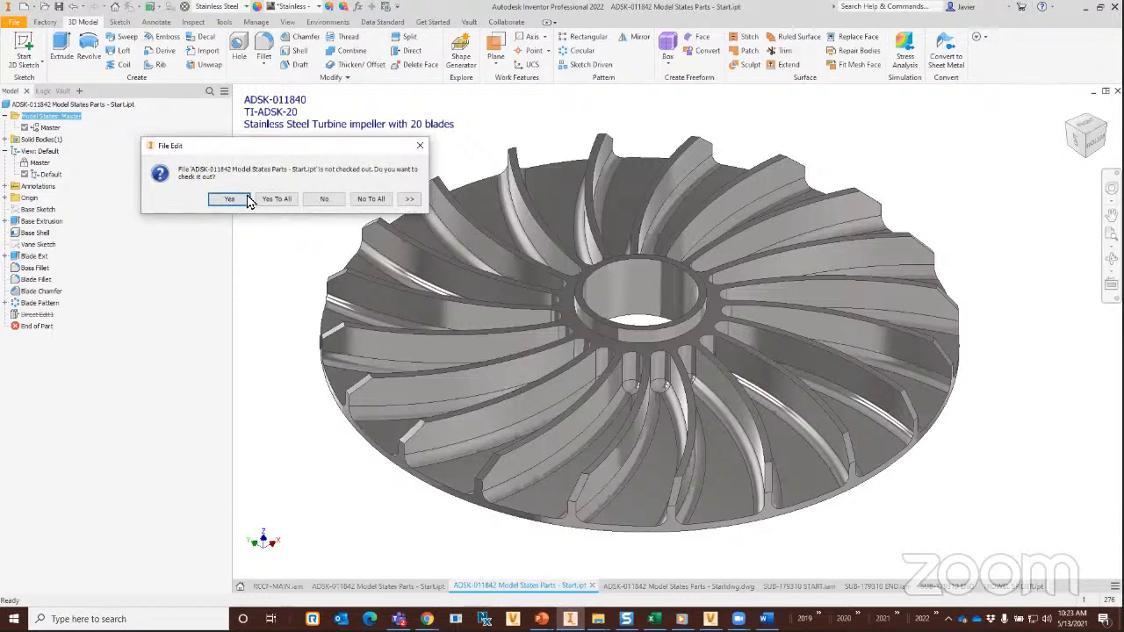
{"action": "left_click", "coordinate": [234, 200]}
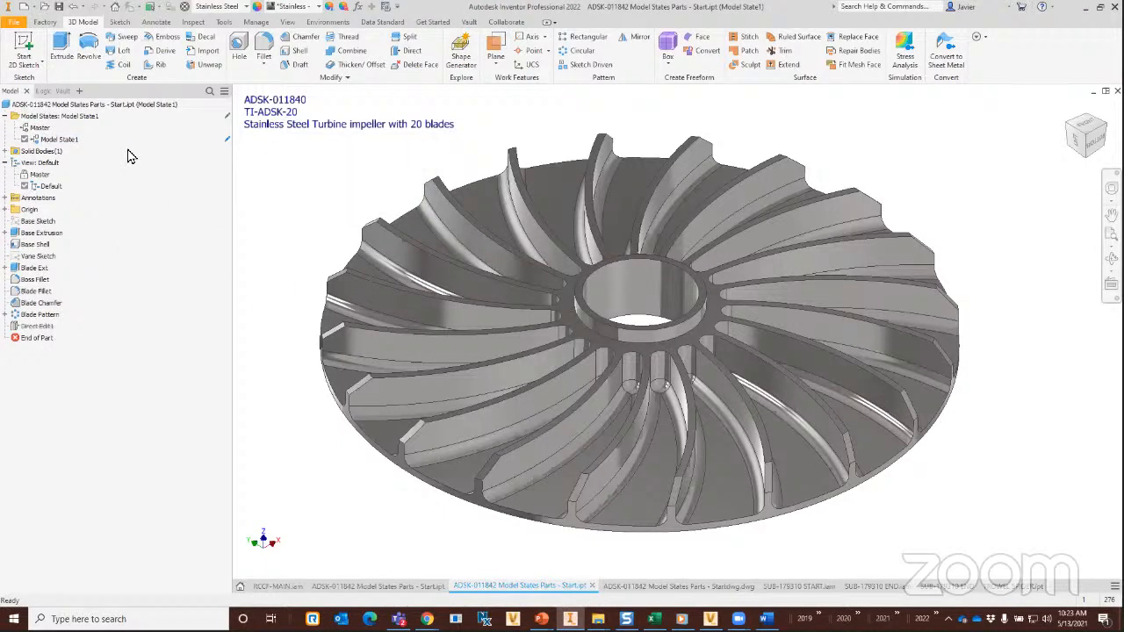
{"action": "left_click", "coordinate": [64, 141]}
{"action": "left_click", "coordinate": [64, 142]}
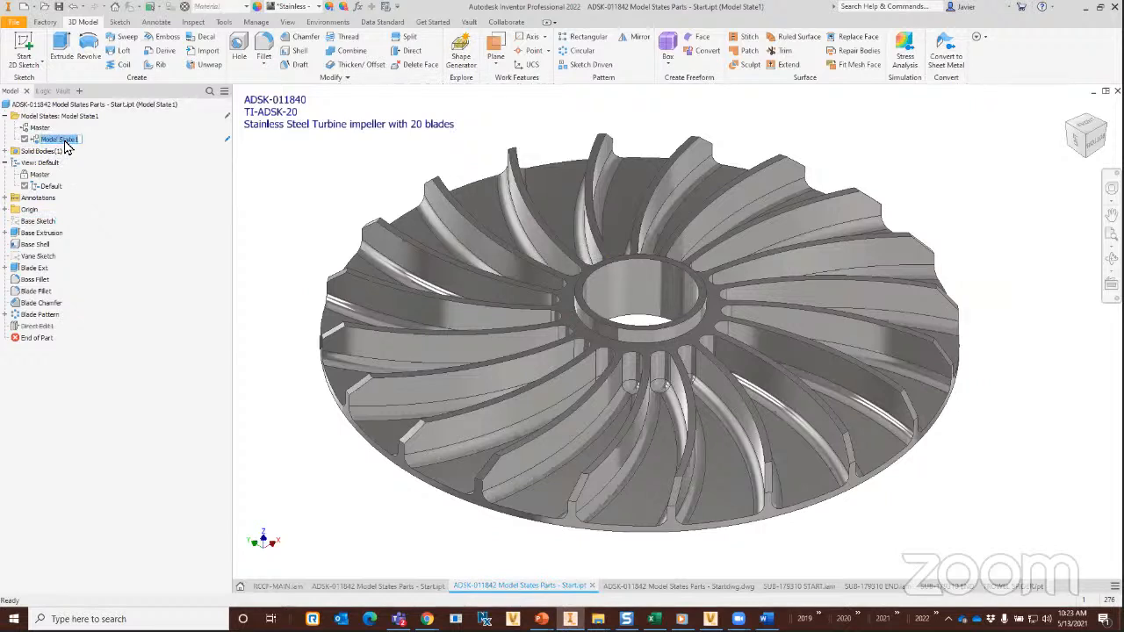
{"action": "key", "text": "BackSpace"}
{"action": "type", "text": "14"}
{"action": "key", "text": "Return"}
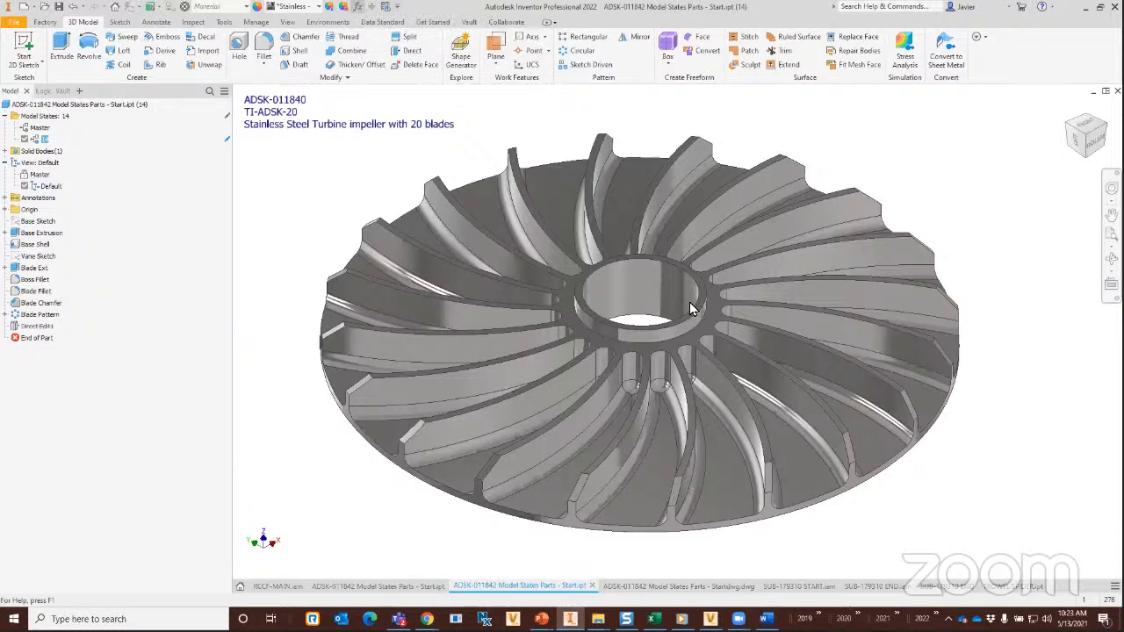
Set the Blade_No user parameter to 14 in model state 14 and compare that state with Master.
{"action": "left_click", "coordinate": [358, 7]}
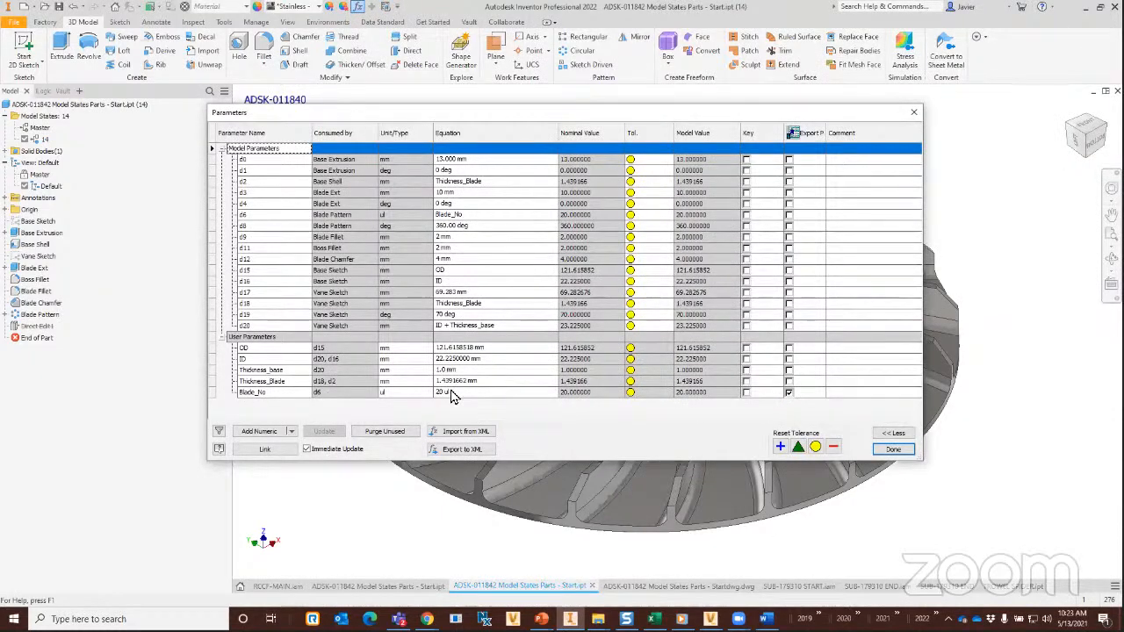
{"action": "left_click", "coordinate": [472, 393]}
{"action": "key", "text": "BackSpace"}
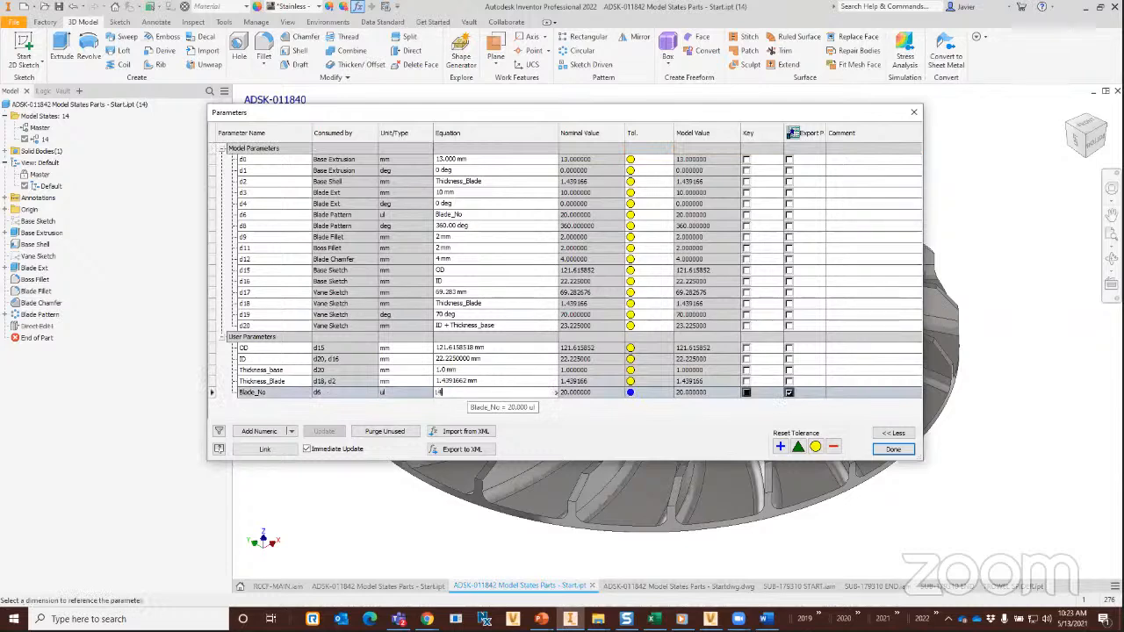
{"action": "type", "text": "14"}
{"action": "key", "text": "Return"}
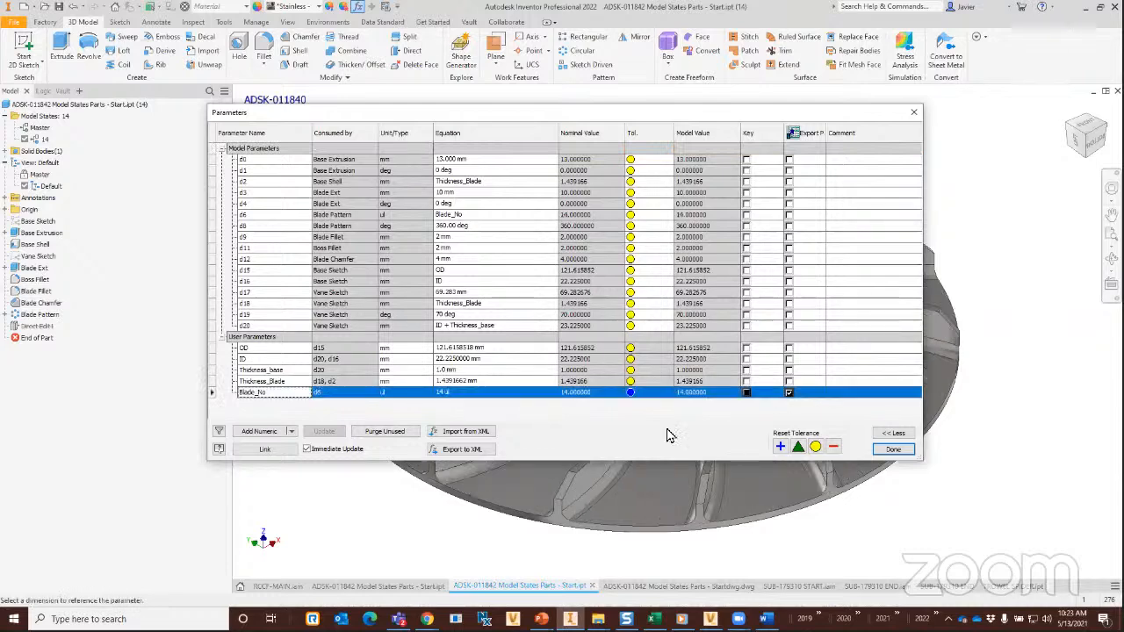
{"action": "left_click", "coordinate": [893, 450]}
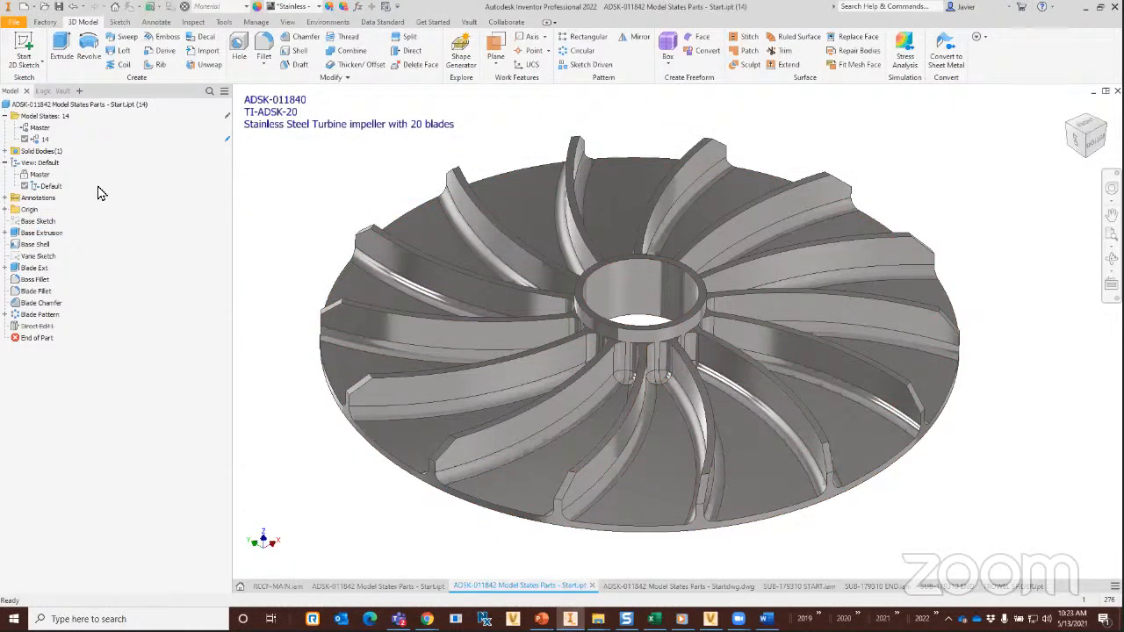
{"action": "double_click", "coordinate": [39, 127]}
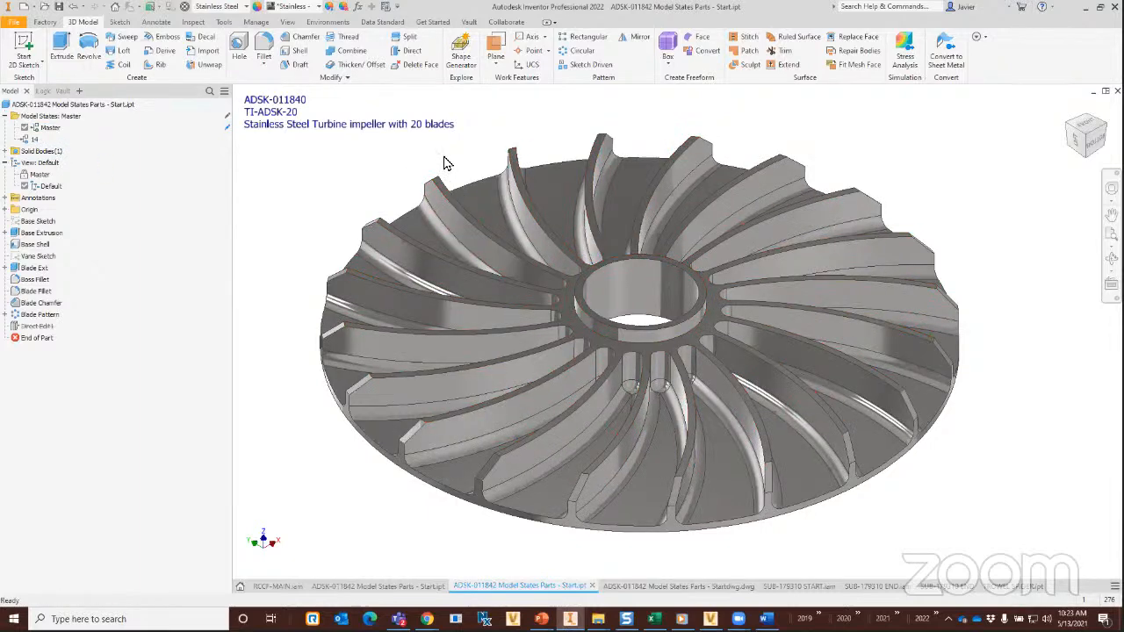
{"action": "double_click", "coordinate": [34, 139]}
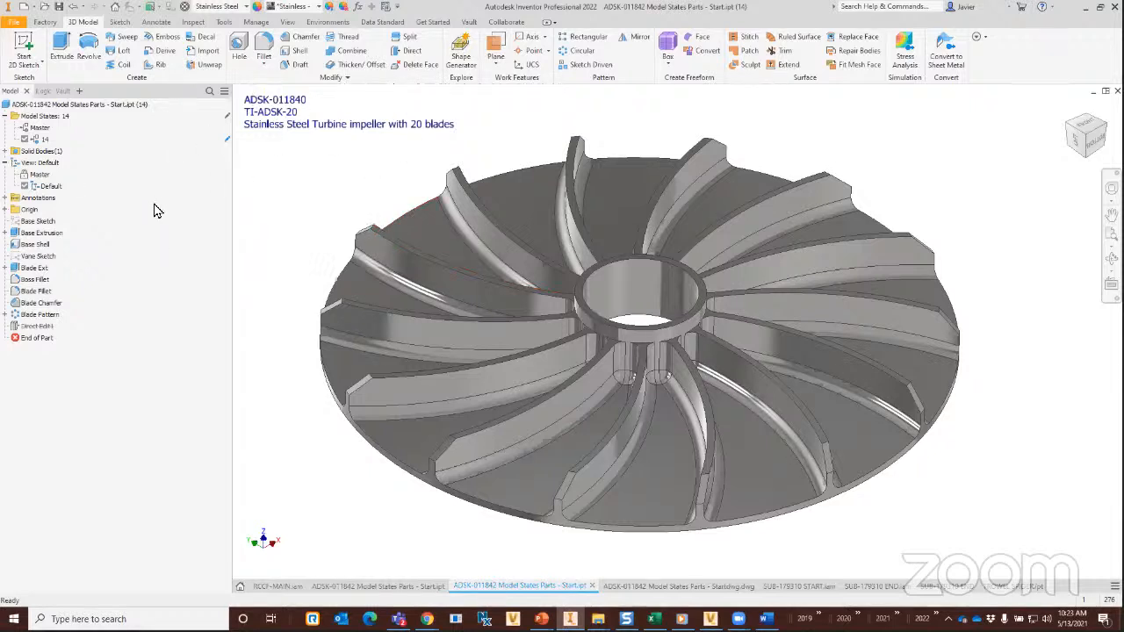
Open the impeller's model states in the spreadsheet, examine the Blade_No values per member, and close it without edits.
{"action": "right_click", "coordinate": [45, 117]}
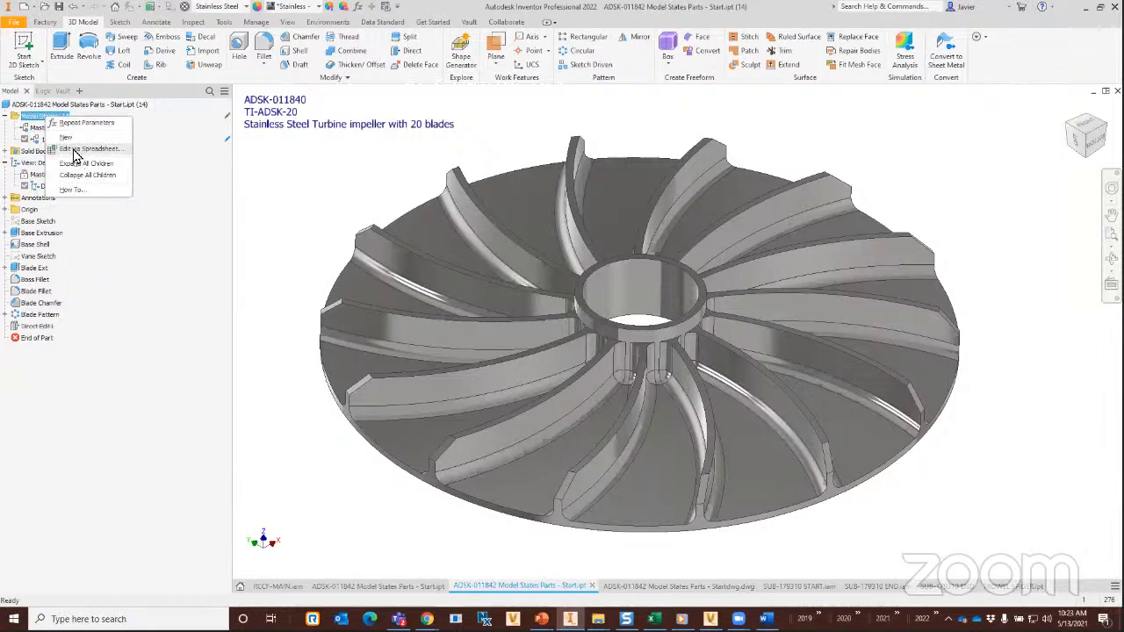
{"action": "left_click", "coordinate": [75, 151]}
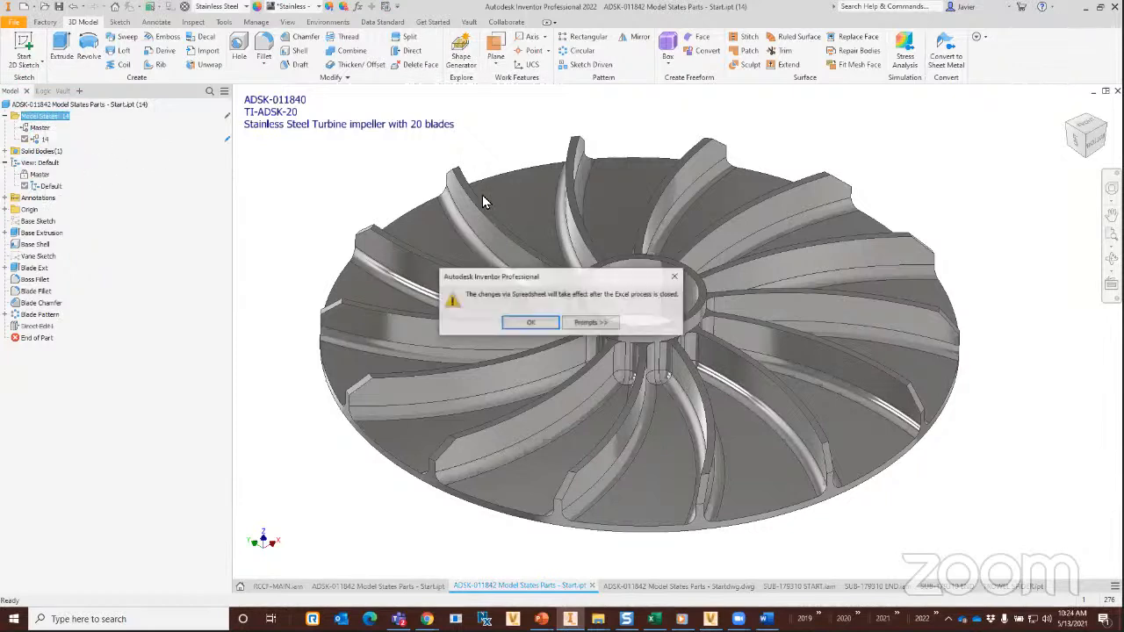
{"action": "left_click", "coordinate": [529, 323]}
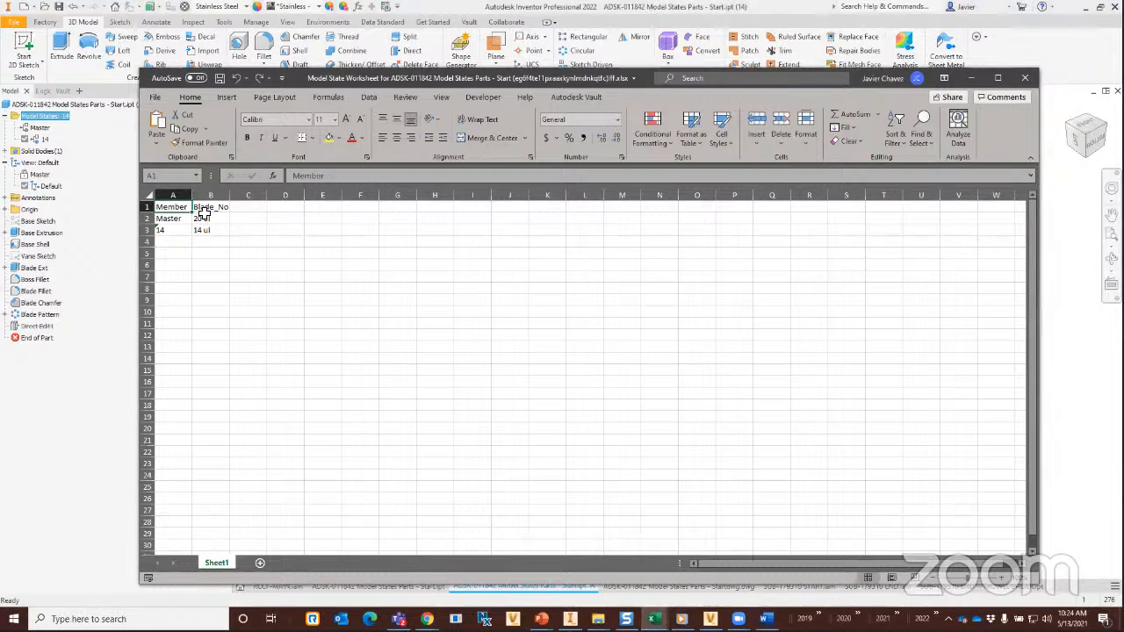
{"action": "left_click", "coordinate": [1024, 83]}
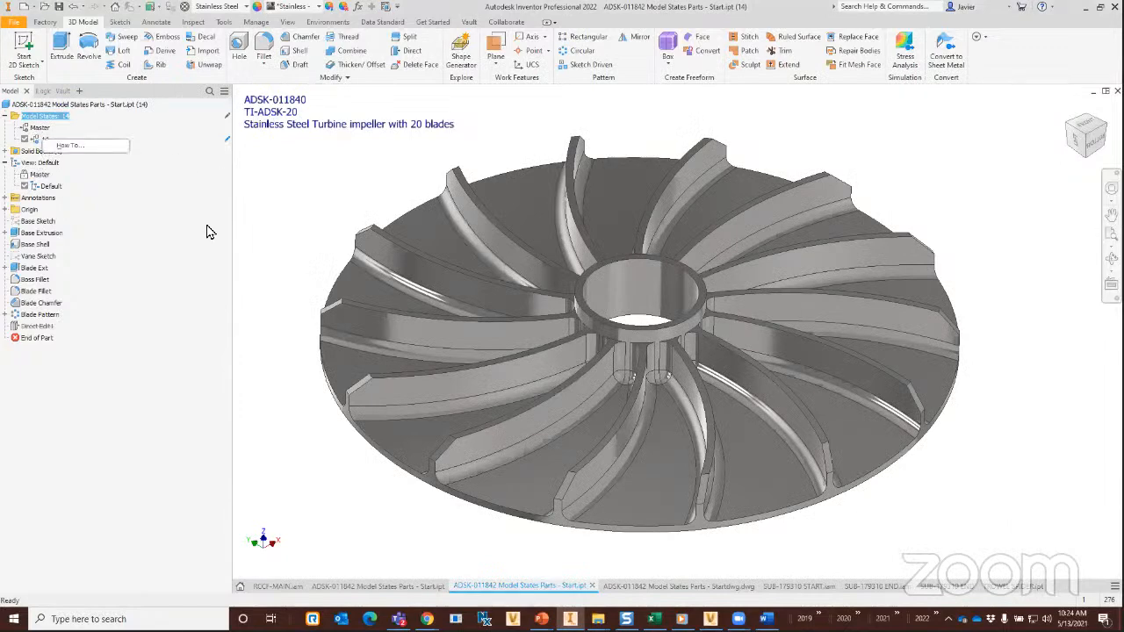
In model state 14's iProperties, set part number ADSK-011845, stock number TI-ADSK-14 and description "Stainless Steel Turbine impeller with 14 blades".
{"action": "right_click", "coordinate": [43, 140]}
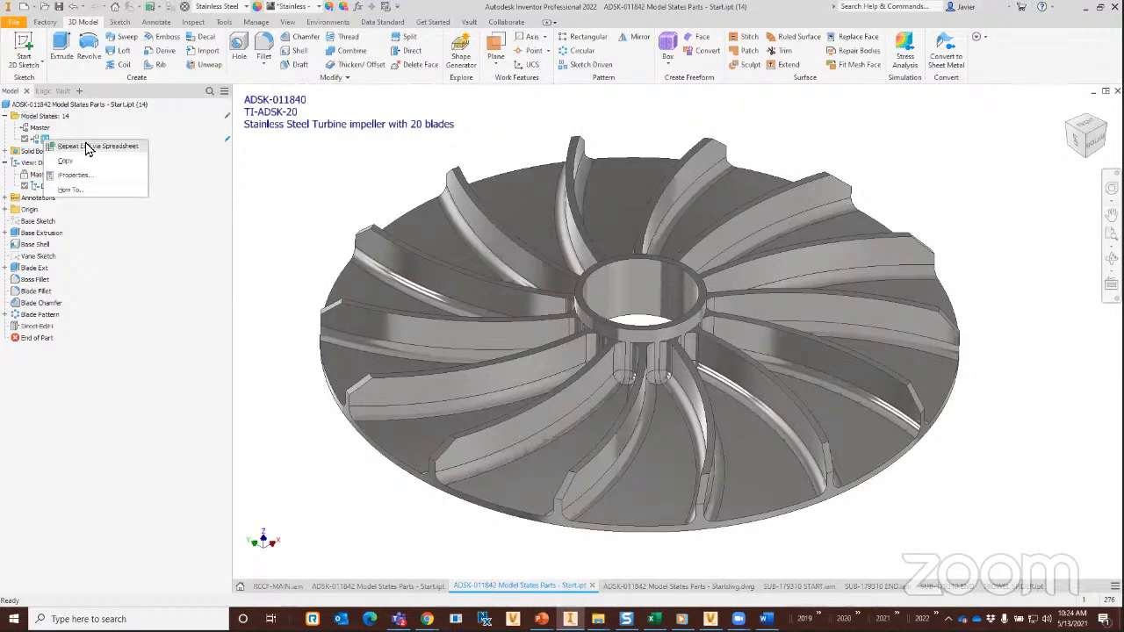
{"action": "left_click", "coordinate": [86, 177]}
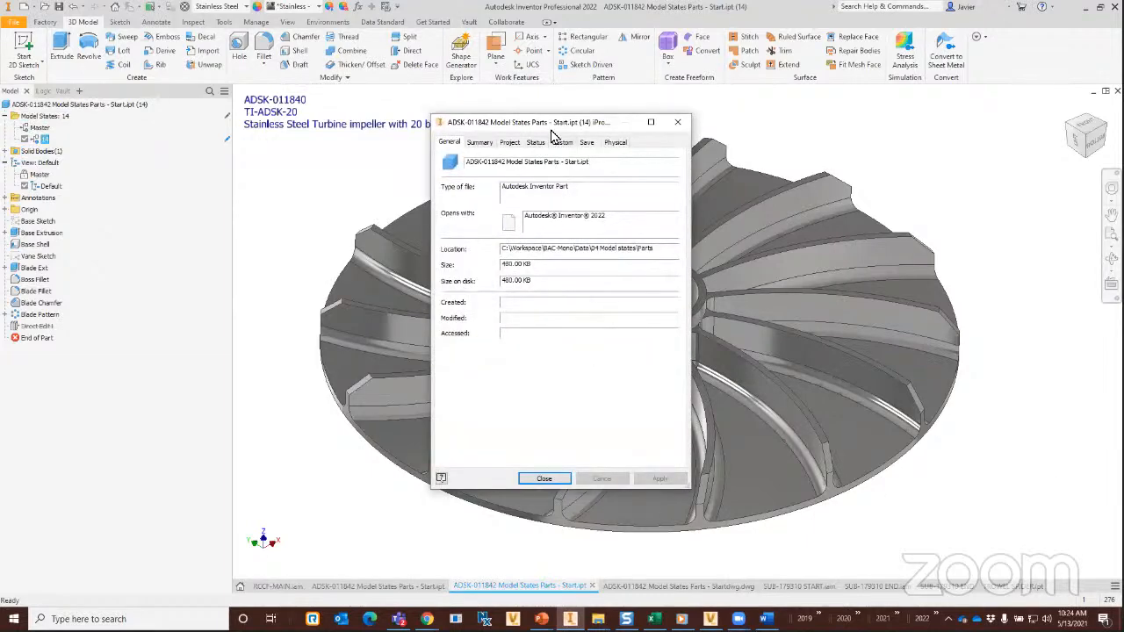
{"action": "left_click_drag", "start_coordinate": [535, 127], "coordinate": [440, 186]}
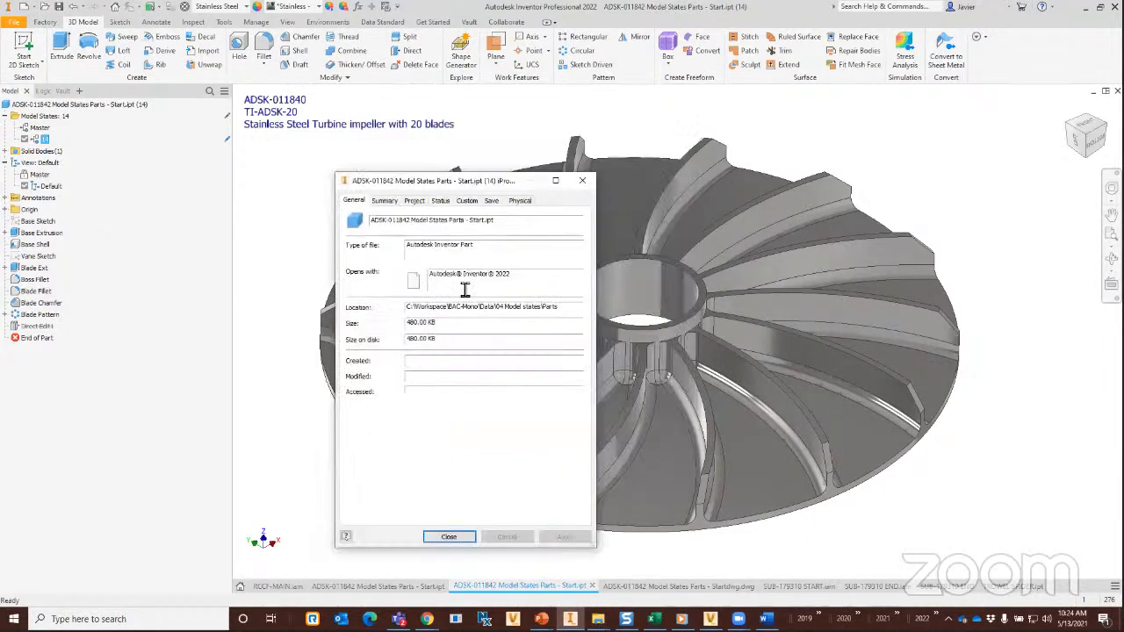
{"action": "left_click", "coordinate": [415, 201]}
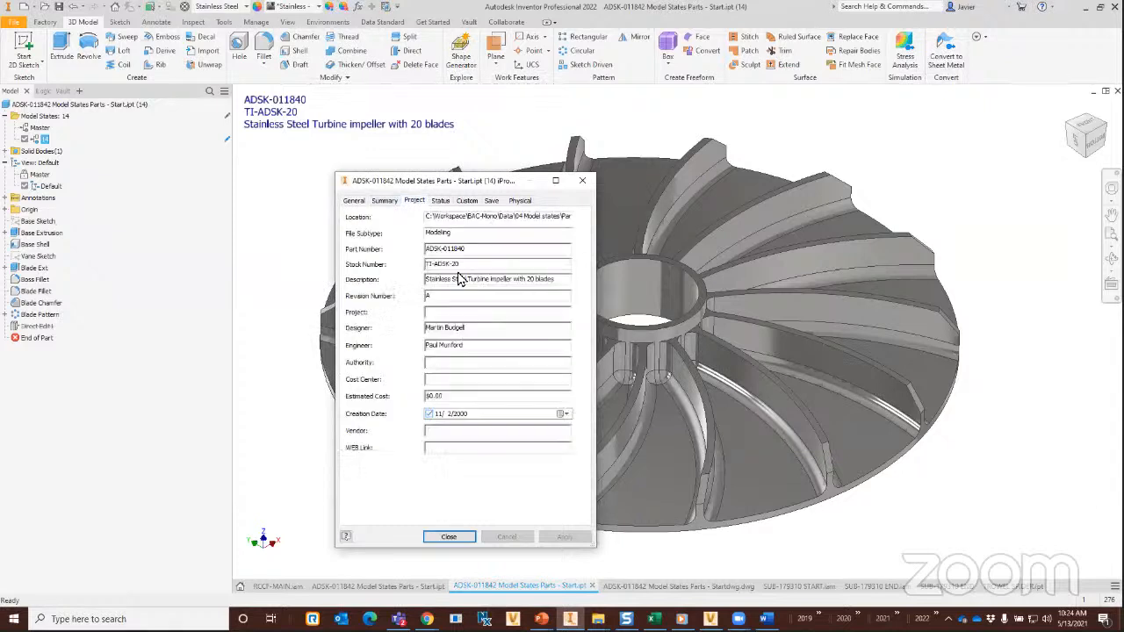
{"action": "left_click", "coordinate": [540, 279]}
{"action": "key", "text": "BackSpace"}
{"action": "key", "text": "BackSpace"}
{"action": "key", "text": "BackSpace"}
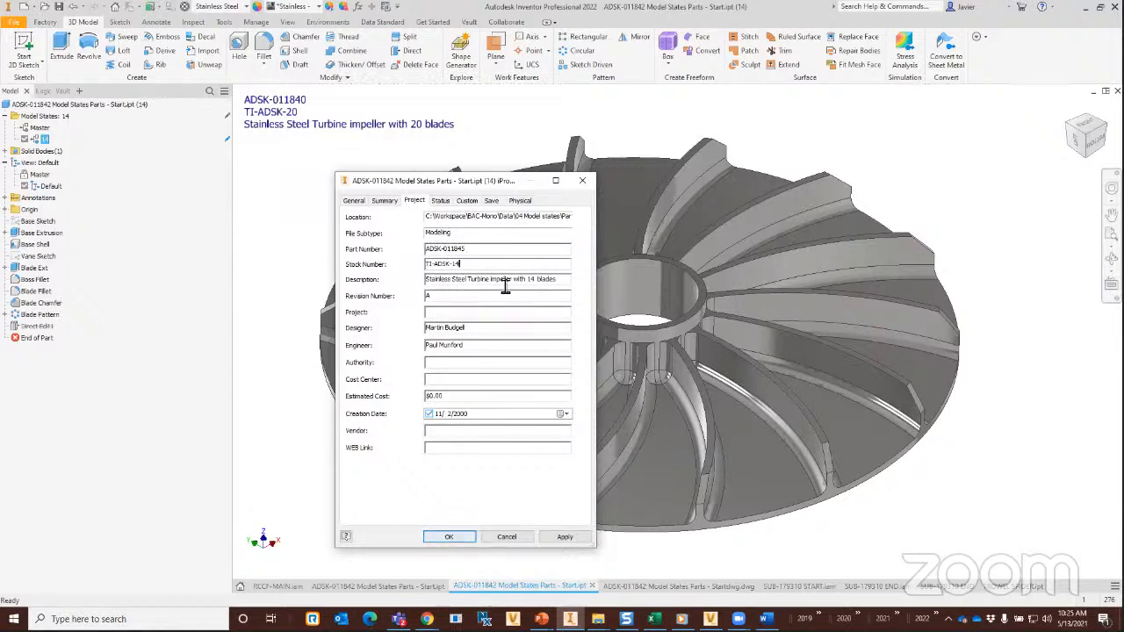
{"action": "left_click", "coordinate": [449, 537]}
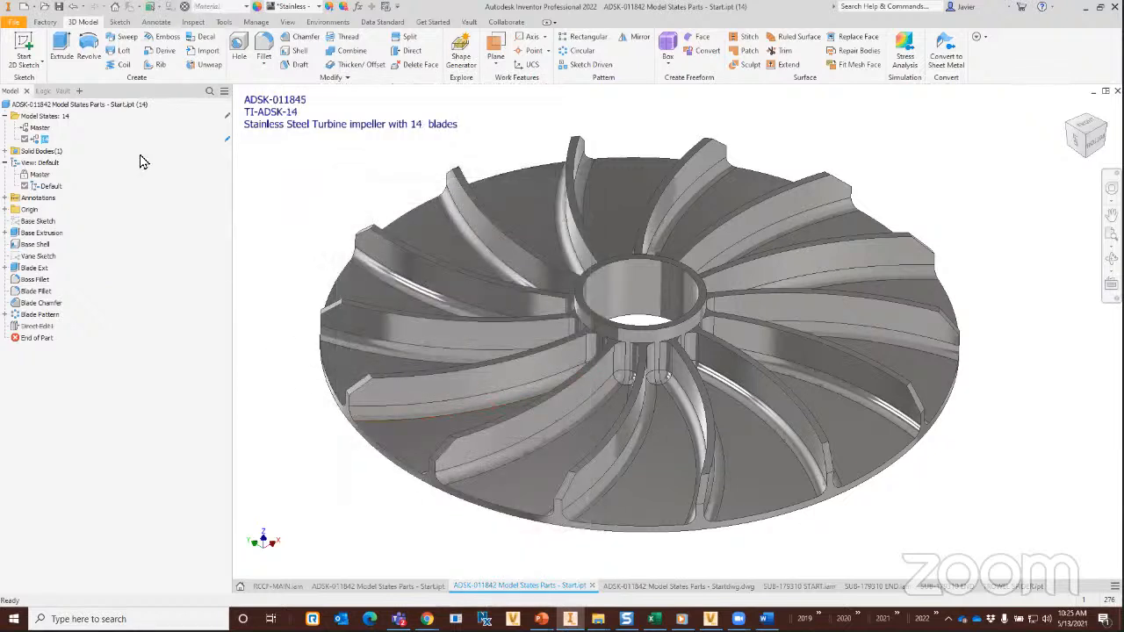
Open the model states for spreadsheet editing again and widen the part number, description and stock number columns.
{"action": "right_click", "coordinate": [49, 116]}
{"action": "left_click", "coordinate": [98, 159]}
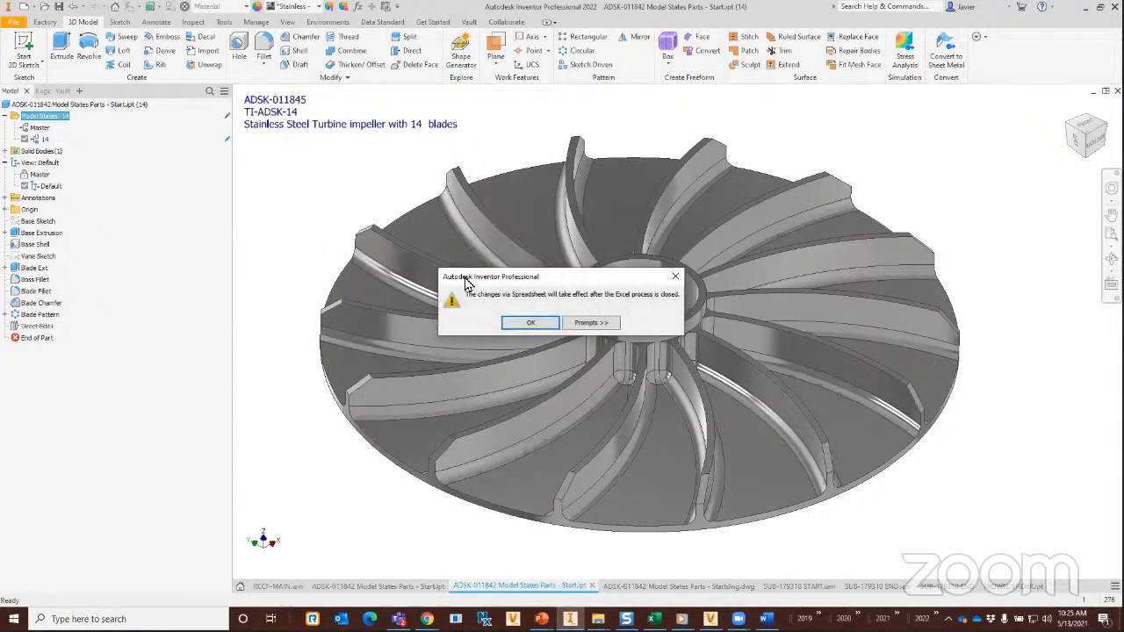
{"action": "left_click", "coordinate": [529, 322]}
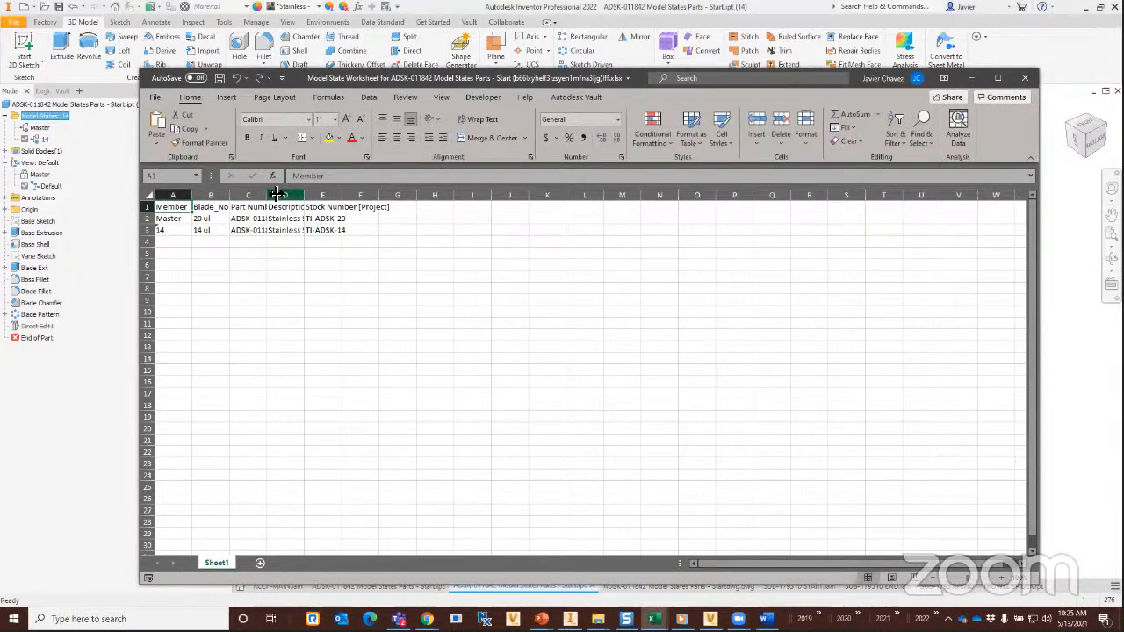
{"action": "left_click_drag", "start_coordinate": [267, 195], "coordinate": [288, 198]}
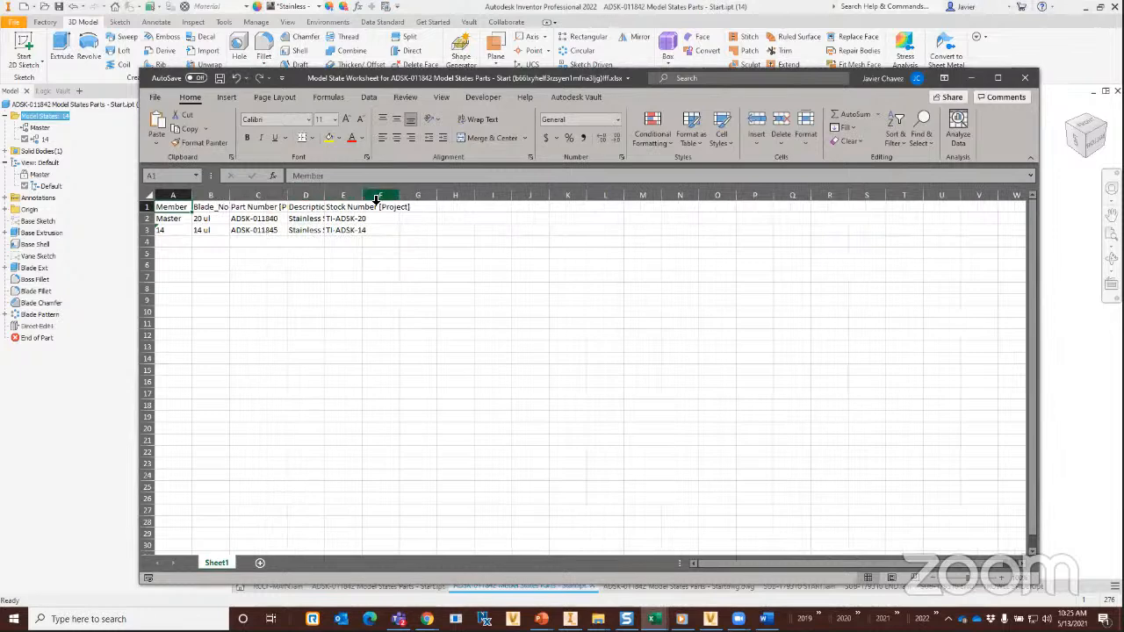
{"action": "left_click_drag", "start_coordinate": [407, 199], "coordinate": [410, 199]}
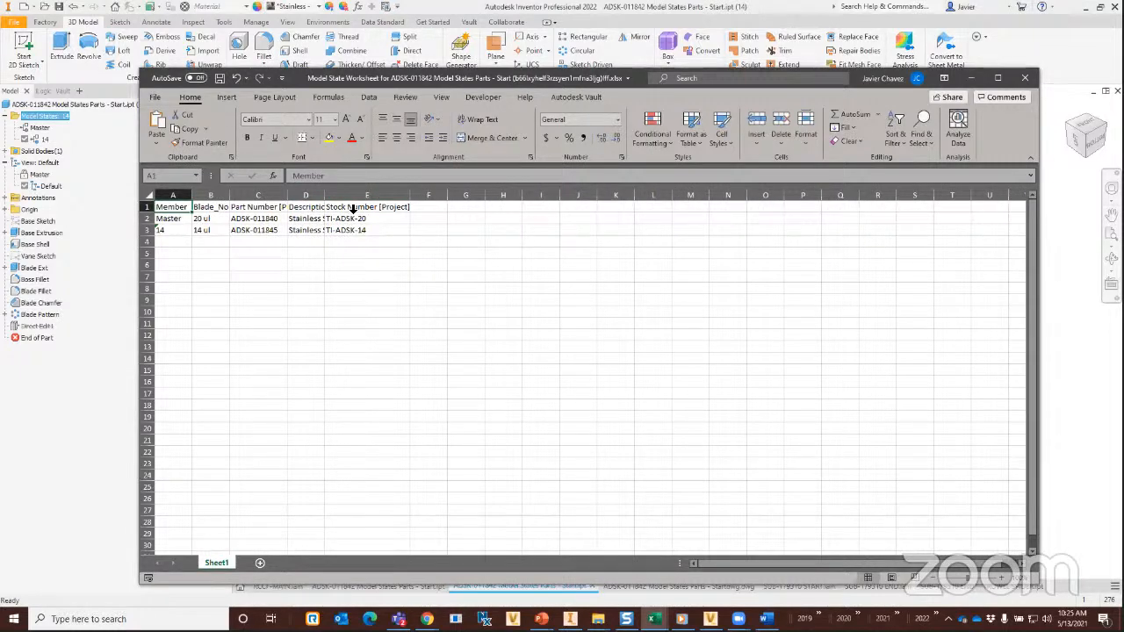
{"action": "left_click_drag", "start_coordinate": [327, 197], "coordinate": [359, 196]}
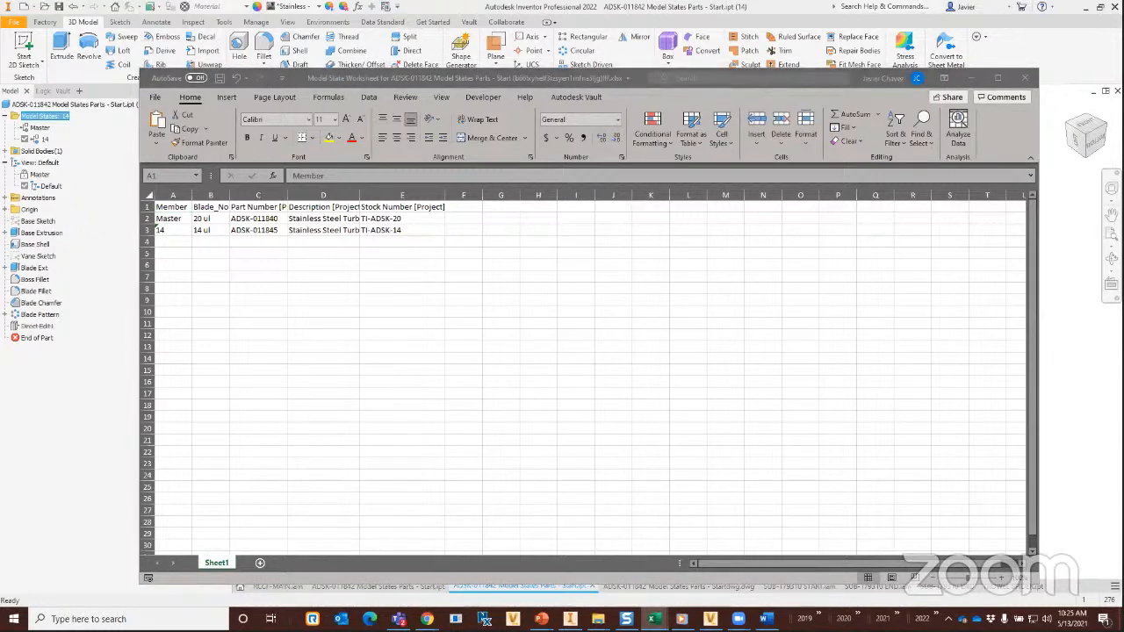
Paste members ADSK-011841 to ADSK-011845 with Blade_No 18, 16, 14, 12 and 10 ul, plus matching "Stainless Steel Turbine impeller with … blades" descriptions.
{"action": "left_click", "coordinate": [172, 221]}
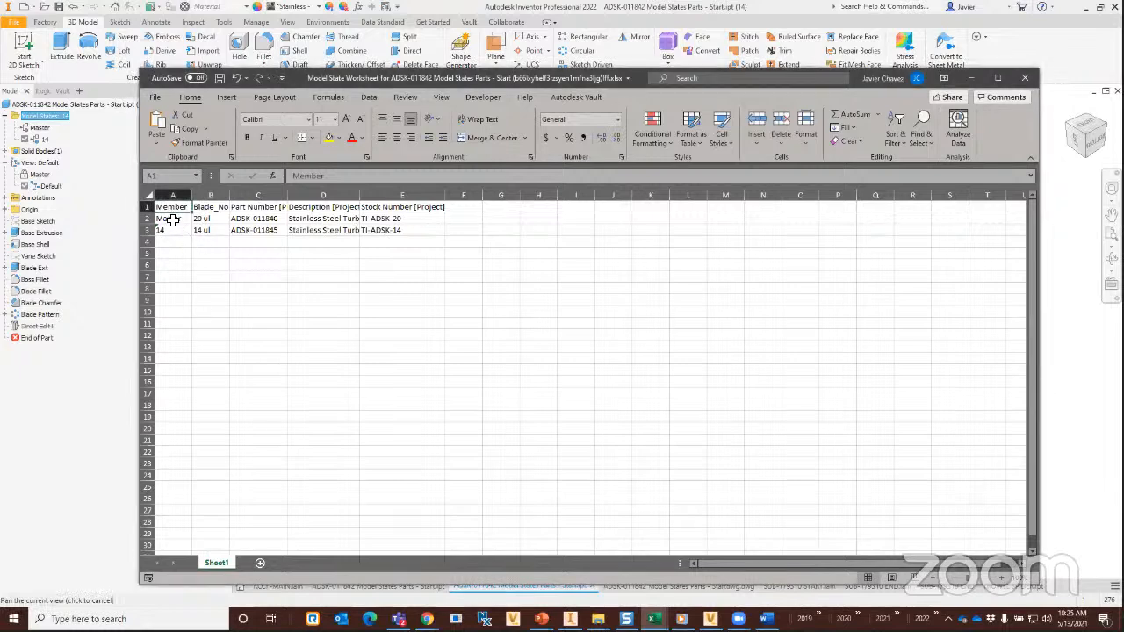
{"action": "key", "text": "ctrl+v"}
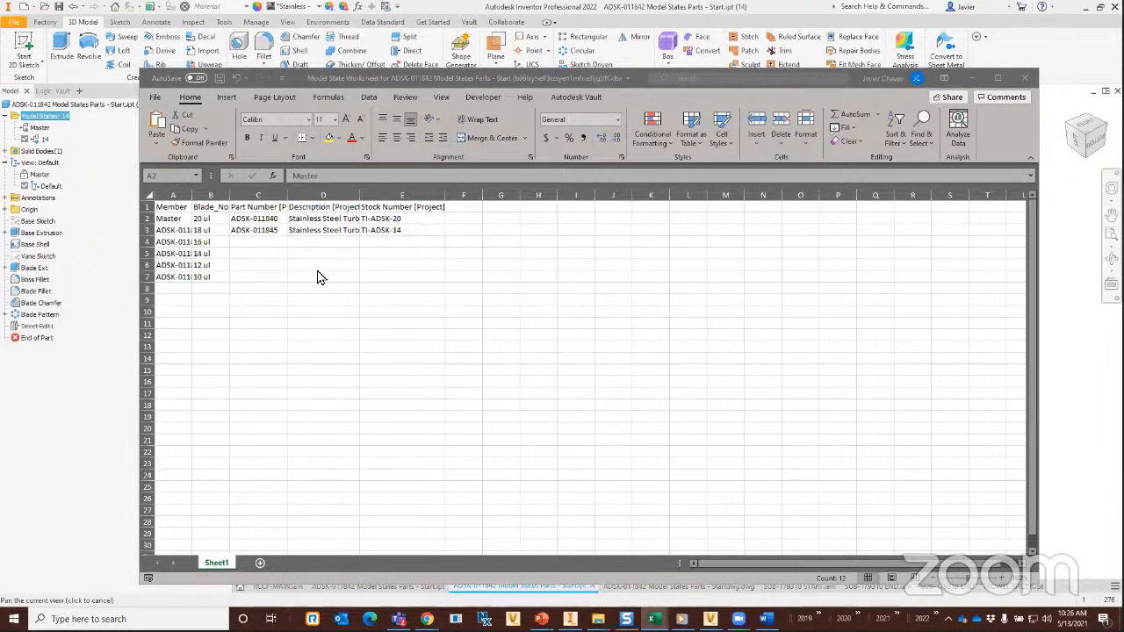
{"action": "left_click", "coordinate": [338, 218]}
{"action": "left_click", "coordinate": [333, 218]}
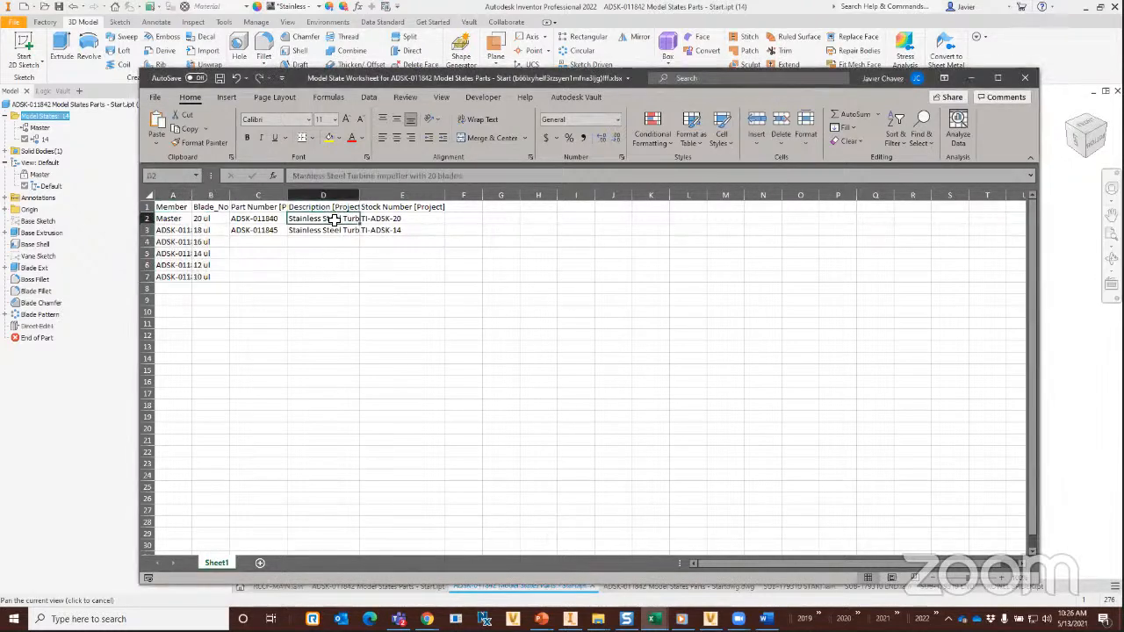
{"action": "type", "text": "Stainless Steel Turbine impeller with 20 blades Stainless Steel Turbine impeller with 18 blades Stainless Steel Turbine impeller with 16 blades Stainless Steel Turbine impeller with 14 blades Stainless Steel Turbine impeller with 12 blades Stainless Steel Turbine impeller with 10 blades"}
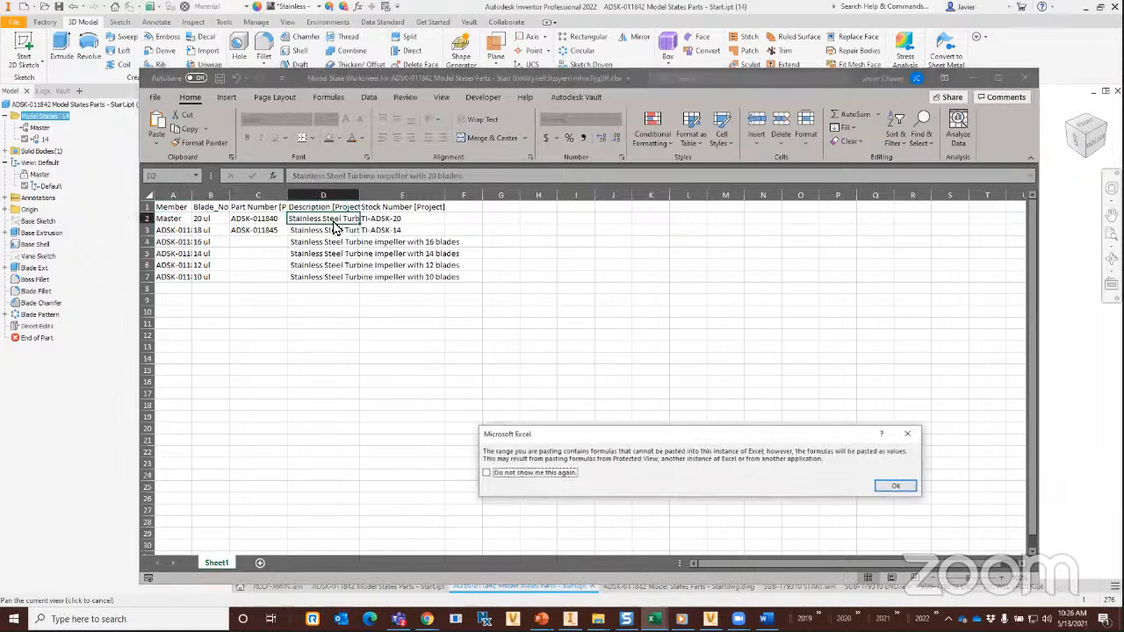
{"action": "left_click", "coordinate": [894, 487]}
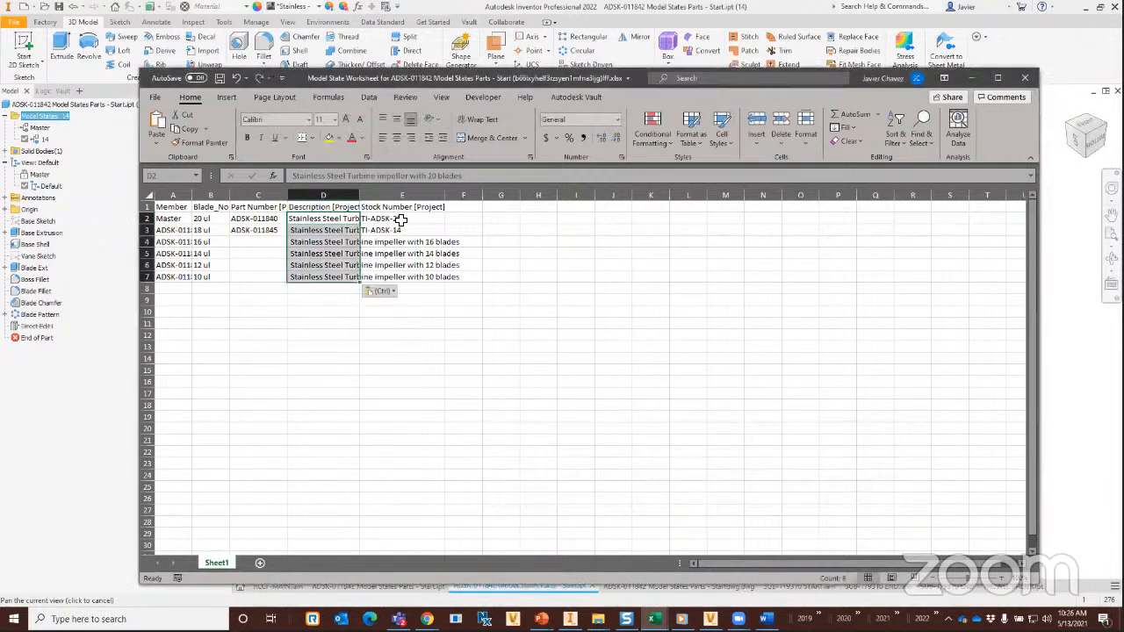
Fit the Description column to its text and paste stock numbers TI-ADSK-18, -16, -14, -12 and -10 for the added members.
{"action": "double_click", "coordinate": [360, 194]}
{"action": "left_click", "coordinate": [532, 254]}
{"action": "left_click_drag", "start_coordinate": [512, 219], "coordinate": [517, 228]}
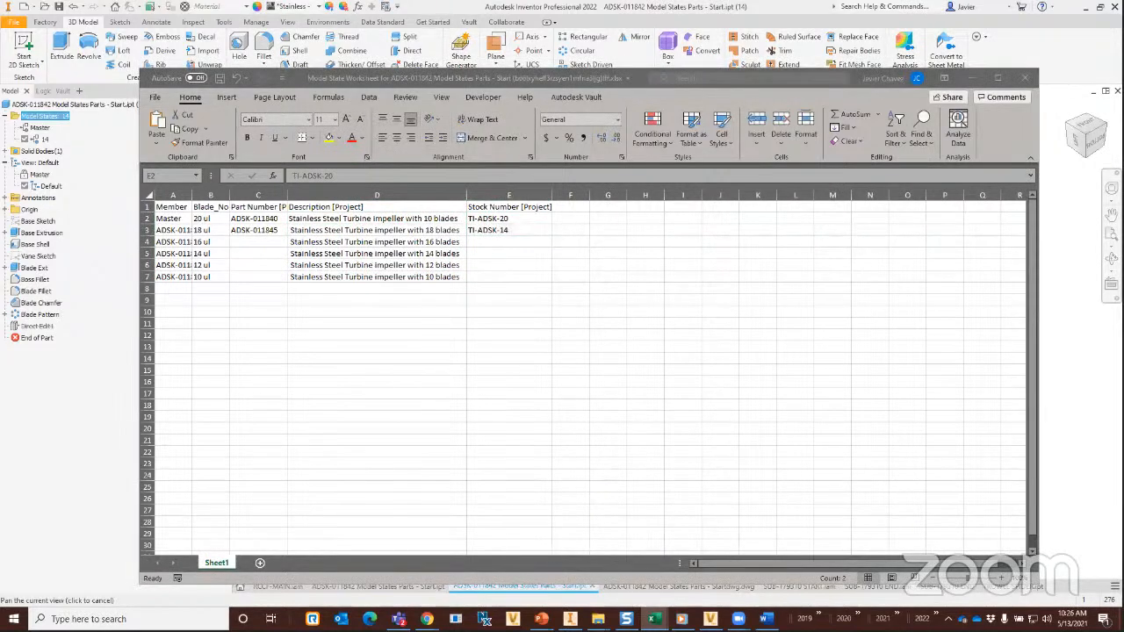
{"action": "double_click", "coordinate": [517, 220]}
{"action": "left_click_drag", "start_coordinate": [510, 219], "coordinate": [490, 218]}
{"action": "left_click", "coordinate": [510, 257]}
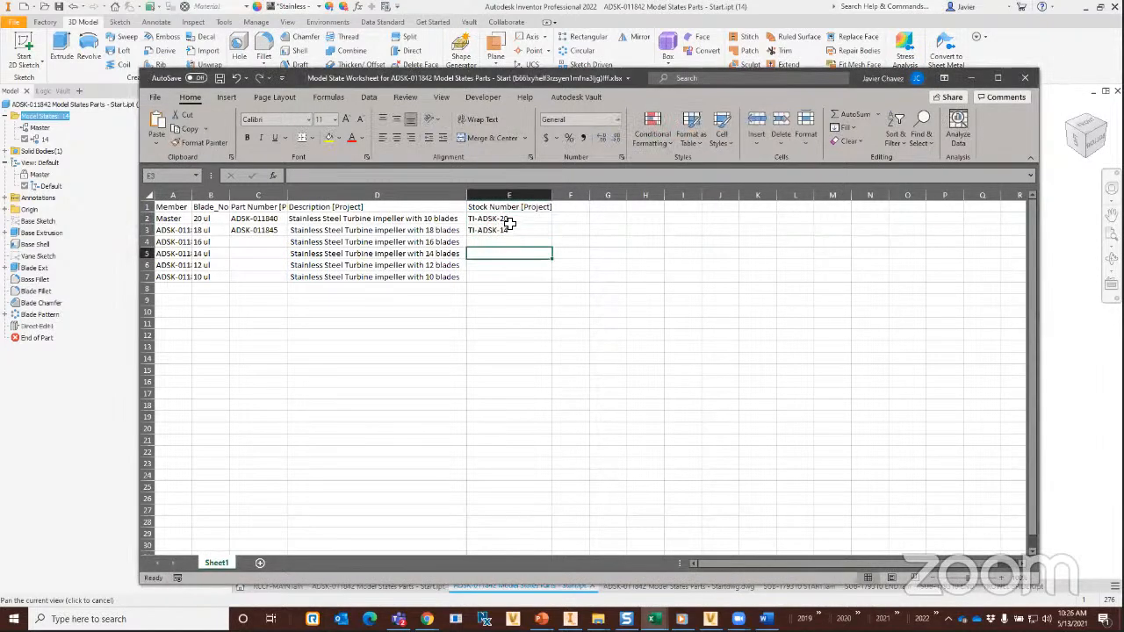
{"action": "left_click", "coordinate": [506, 220]}
{"action": "type", "text": "TI-ADSK-10 TI-ADSK-18 TI-ADSK-16 TI-ADSK-14 TI-ADSK-12 TI-ADSK-10"}
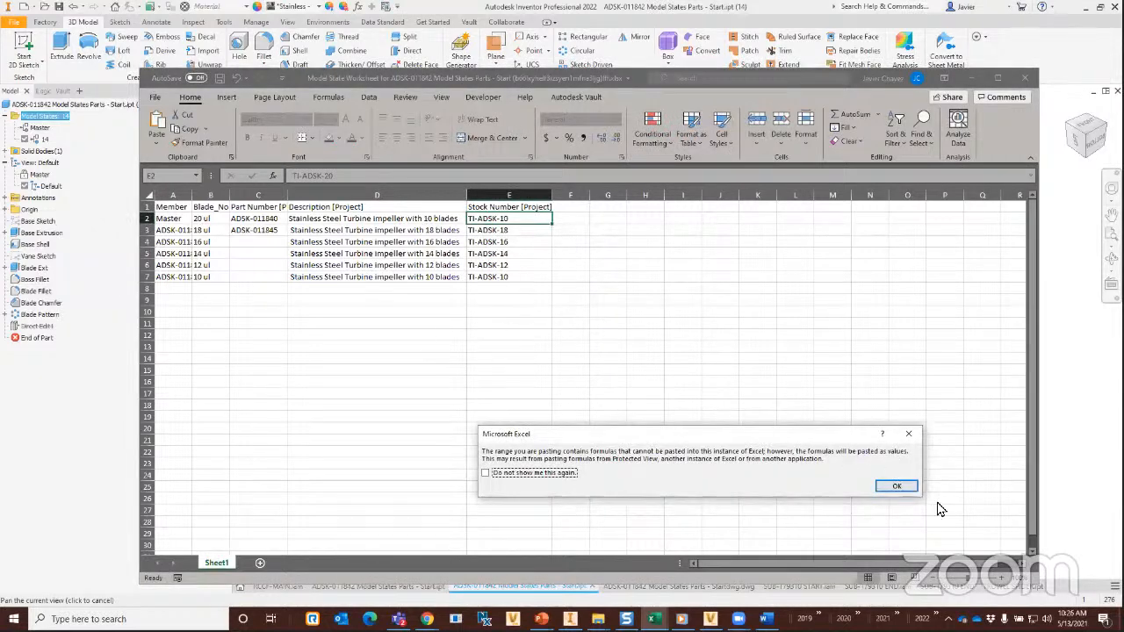
{"action": "left_click", "coordinate": [897, 487]}
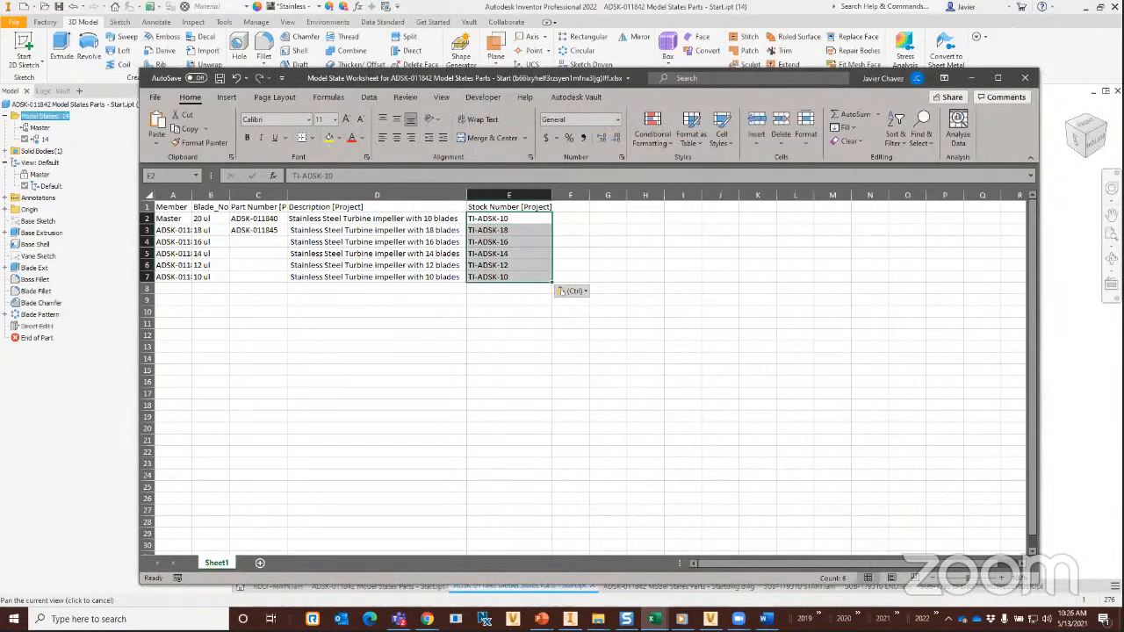
Paste part numbers ADSK-011841 to ADSK-011845 for the added members and fit the Member column to its contents.
{"action": "key", "text": "alt+F4"}
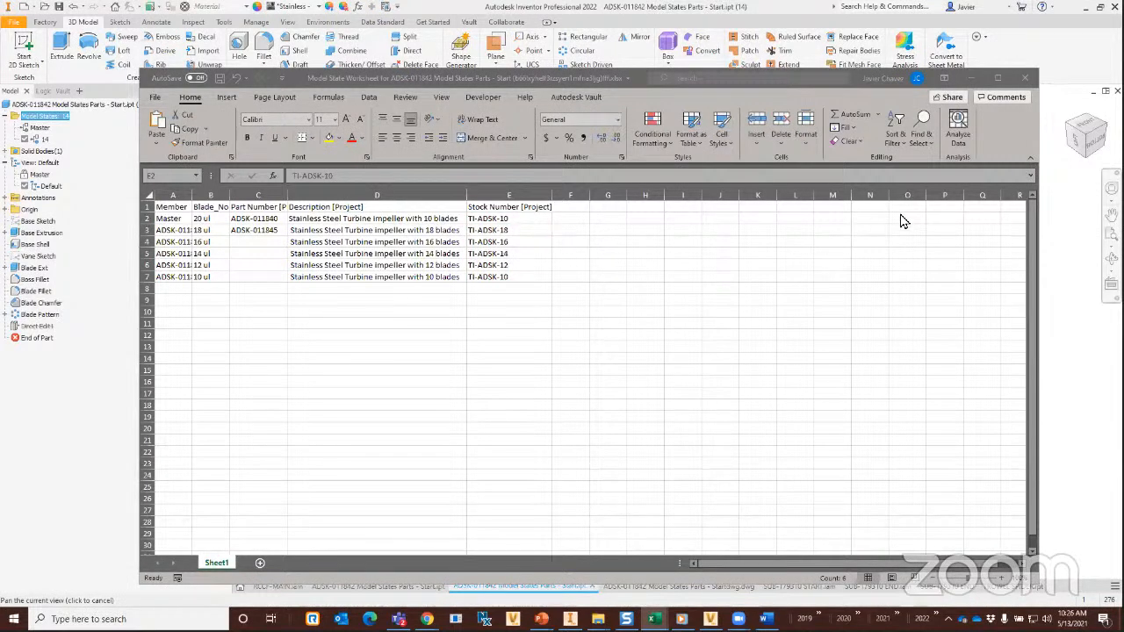
{"action": "left_click_drag", "start_coordinate": [254, 220], "coordinate": [259, 276]}
{"action": "type", "text": "ADSK-011840 ADSK-011841 ADSK-011842 ADSK-011843 ADSK-011844 ADSK-011845"}
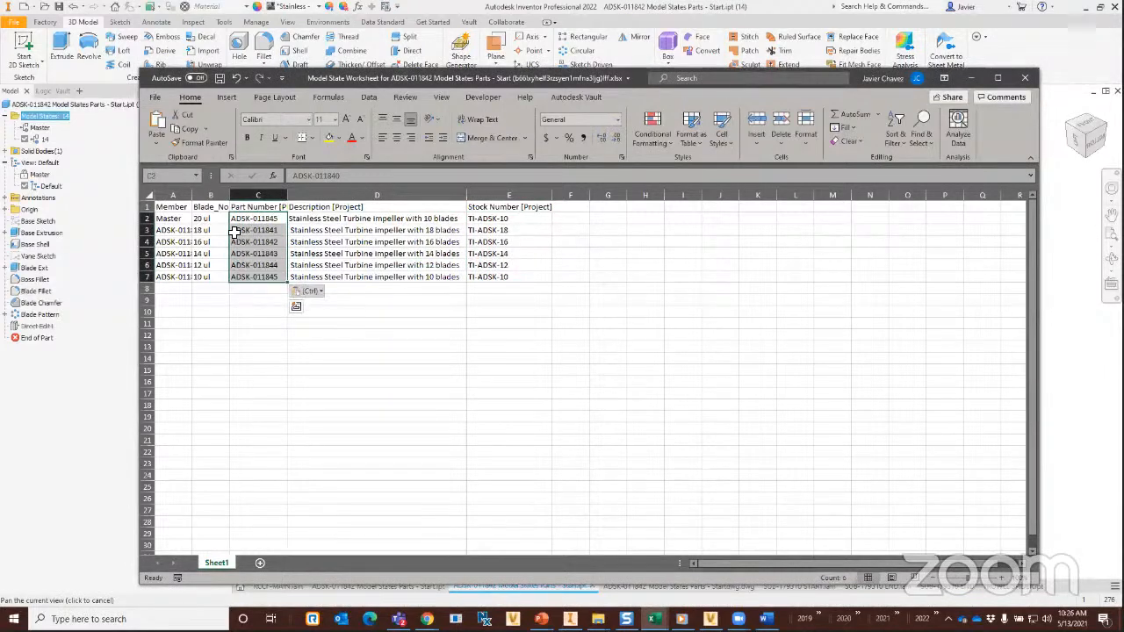
{"action": "double_click", "coordinate": [191, 197]}
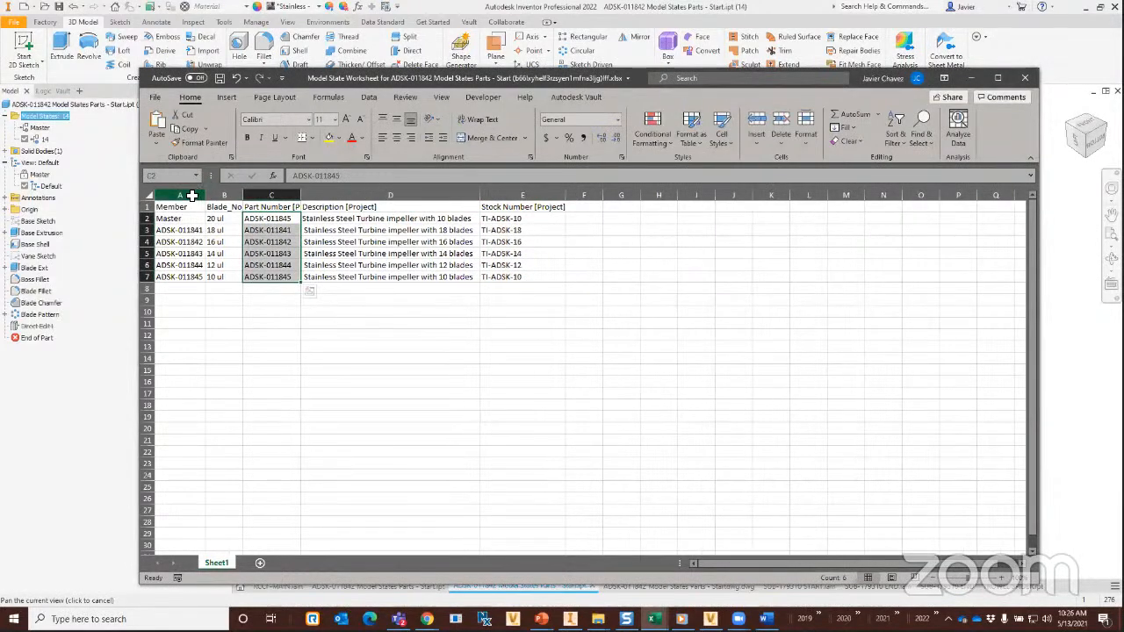
{"action": "left_click", "coordinate": [271, 335]}
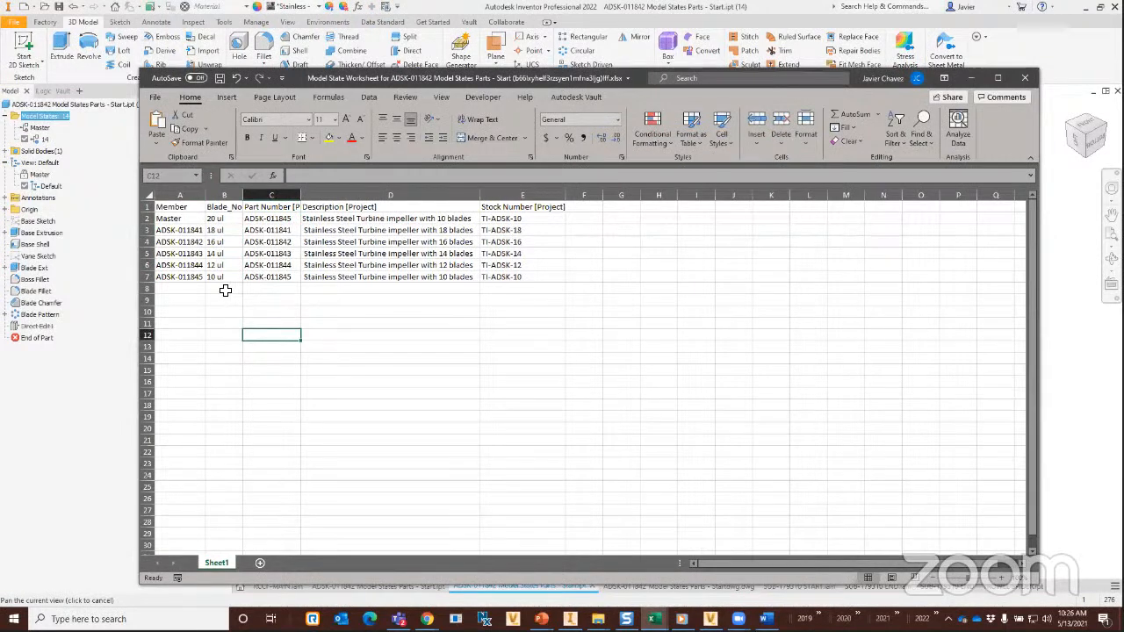
Correct the Master row to part number ADSK-011840 and stock number TI-ADSK-20.
{"action": "double_click", "coordinate": [296, 218]}
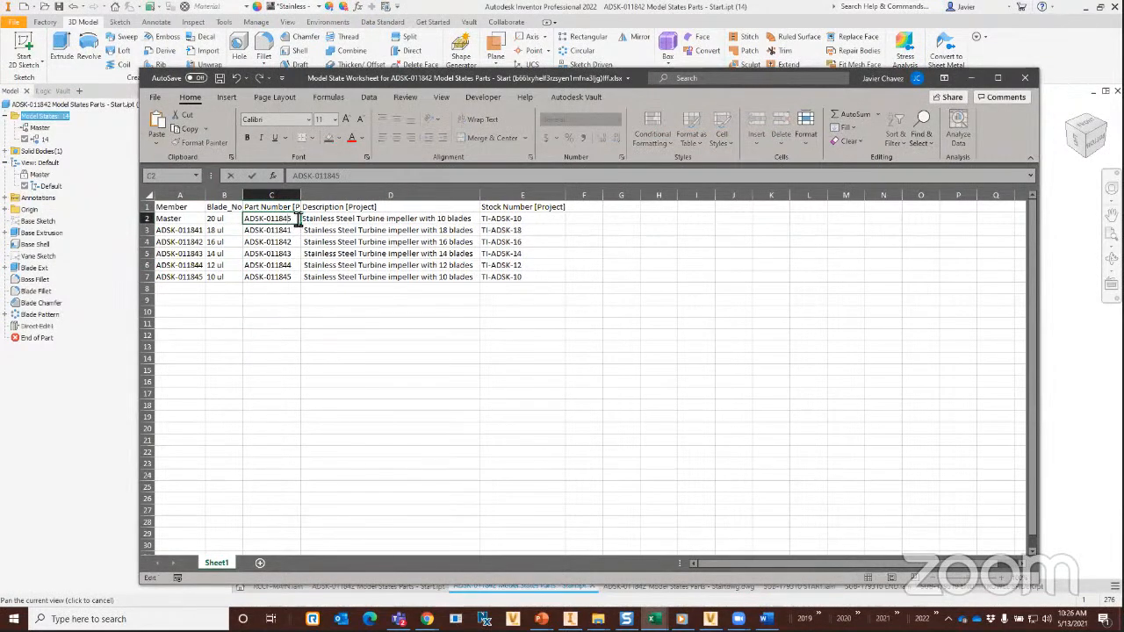
{"action": "left_click", "coordinate": [314, 338]}
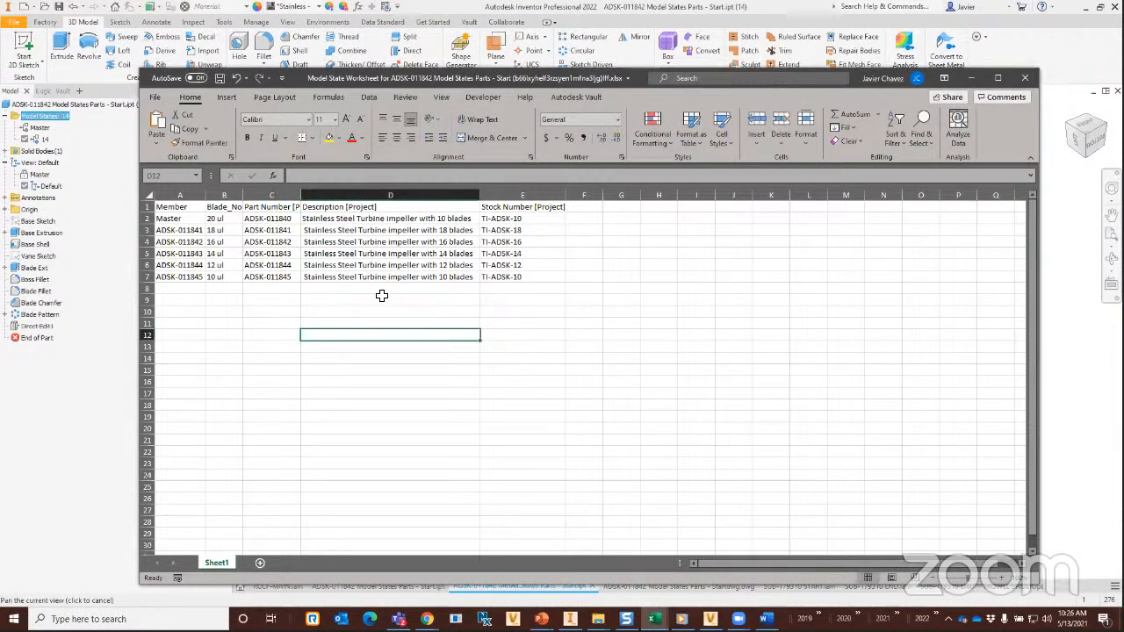
{"action": "double_click", "coordinate": [531, 219]}
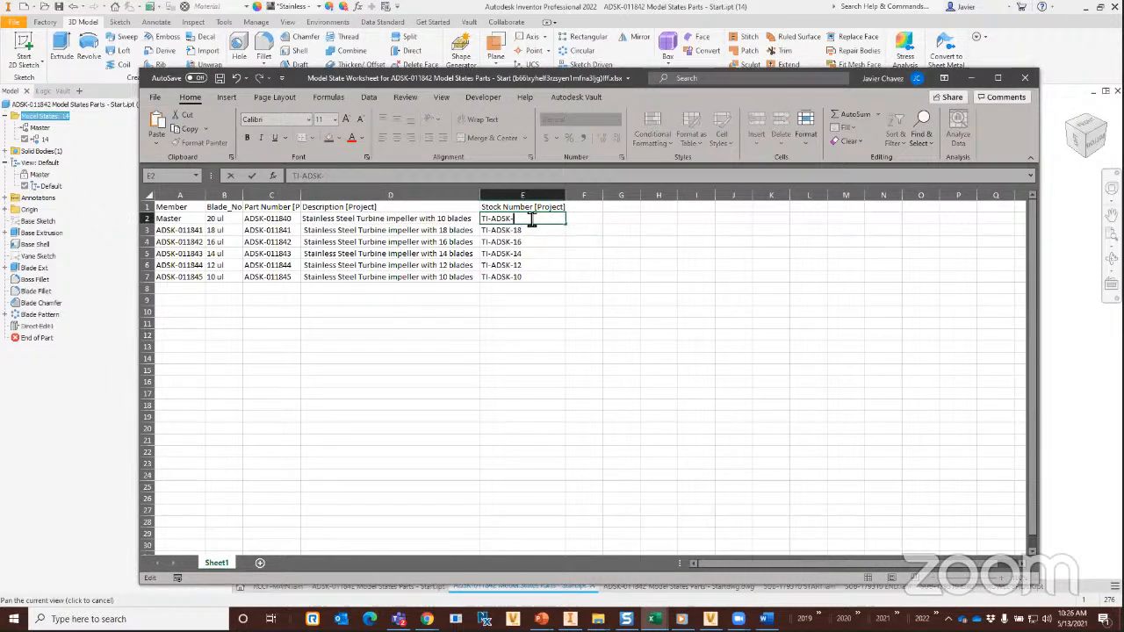
{"action": "type", "text": "20"}
{"action": "left_click", "coordinate": [464, 359]}
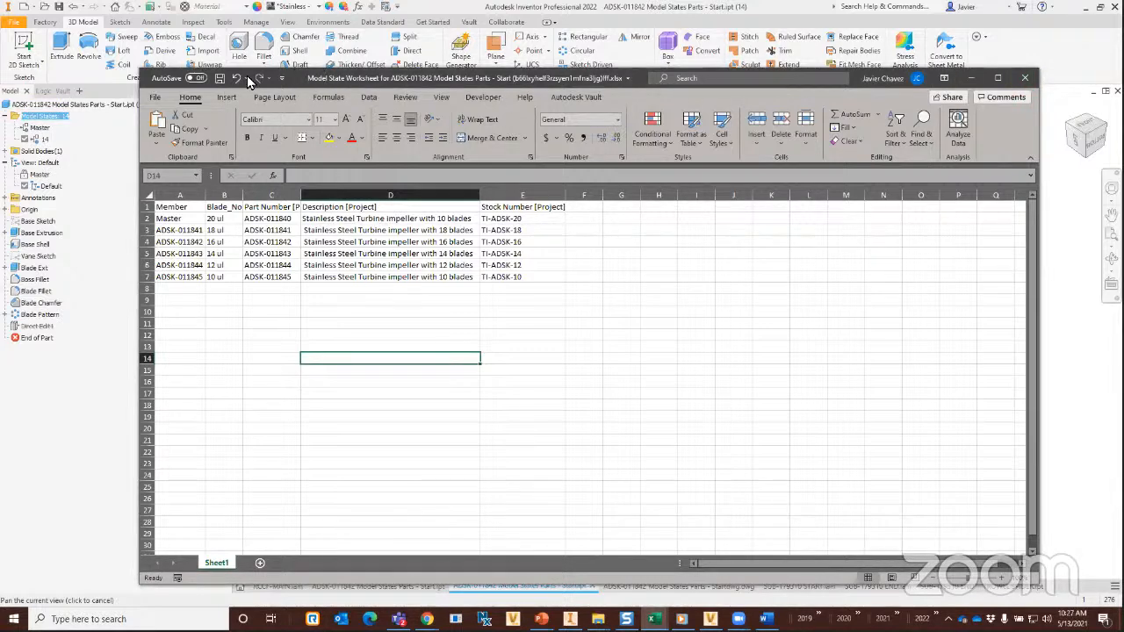
Save and close the worksheet to update the model states, and switch to the ADSK-011842 Model States Parts - Startdwg.dwg drawing.
{"action": "left_click", "coordinate": [1025, 77]}
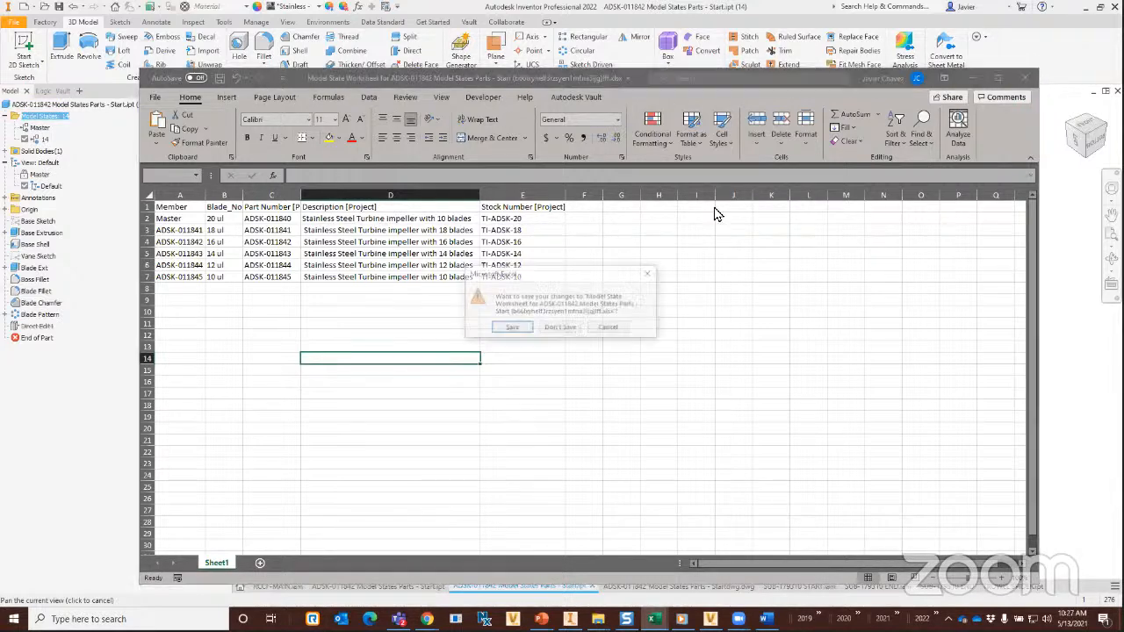
{"action": "left_click", "coordinate": [518, 326]}
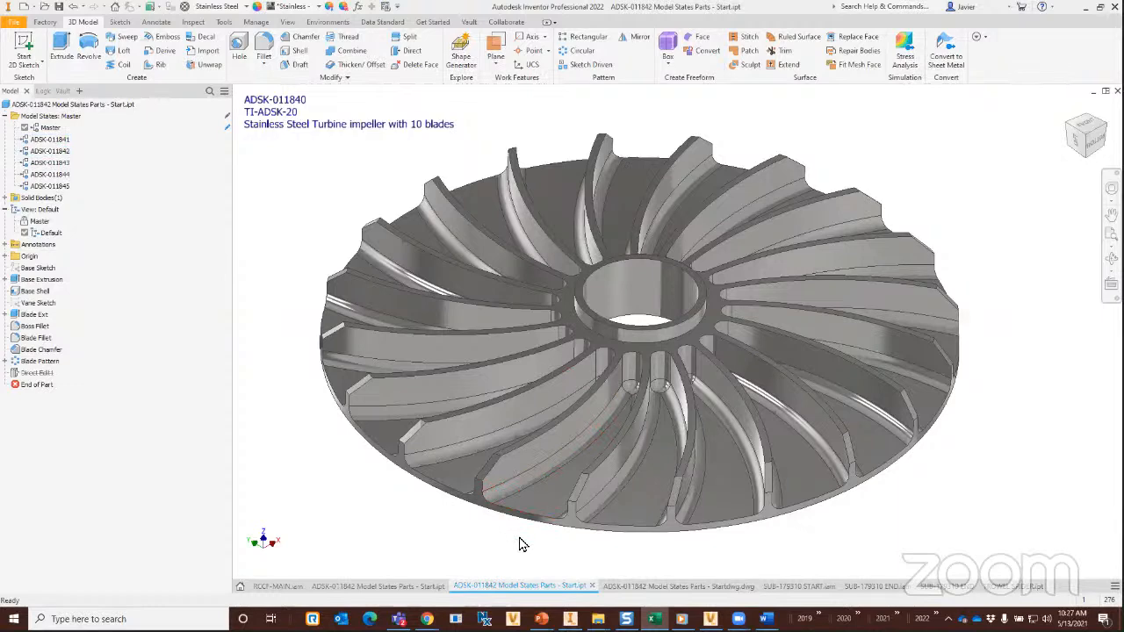
{"action": "left_click", "coordinate": [644, 591]}
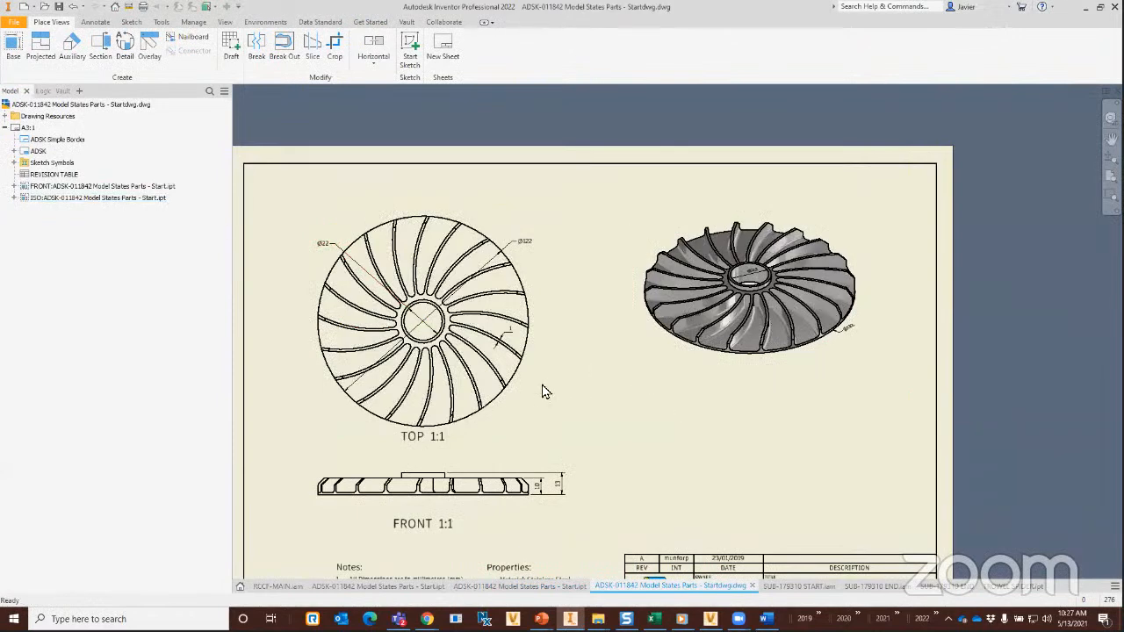
Check the model state and design view settings of the TOP drawing view without changing them.
{"action": "middle_click_drag", "start_coordinate": [721, 426], "coordinate": [690, 372]}
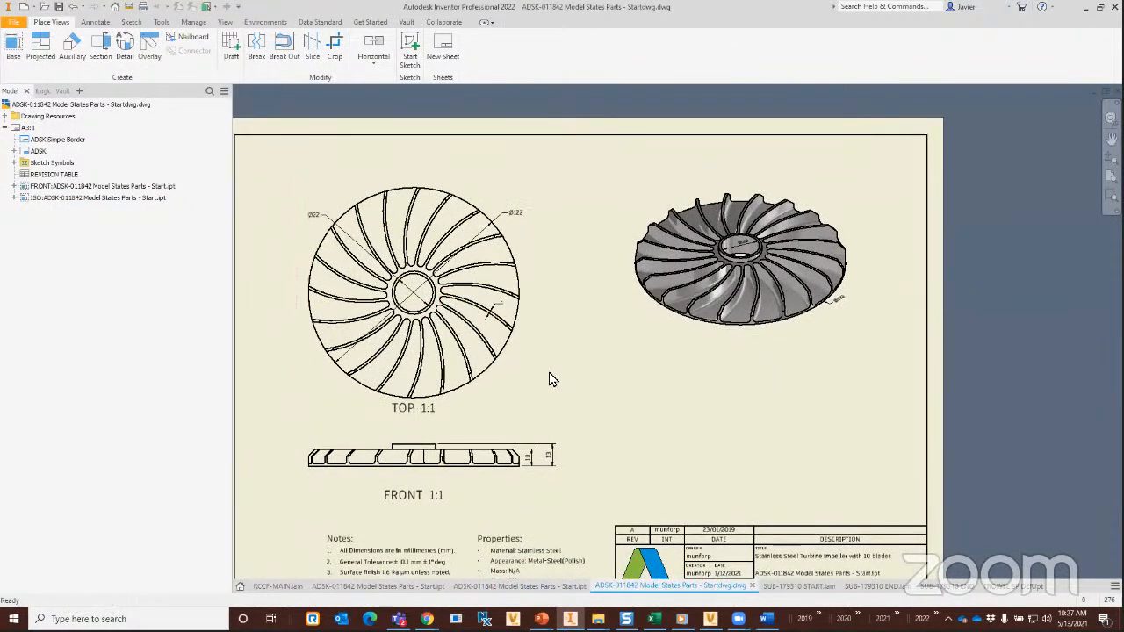
{"action": "right_click", "coordinate": [493, 192]}
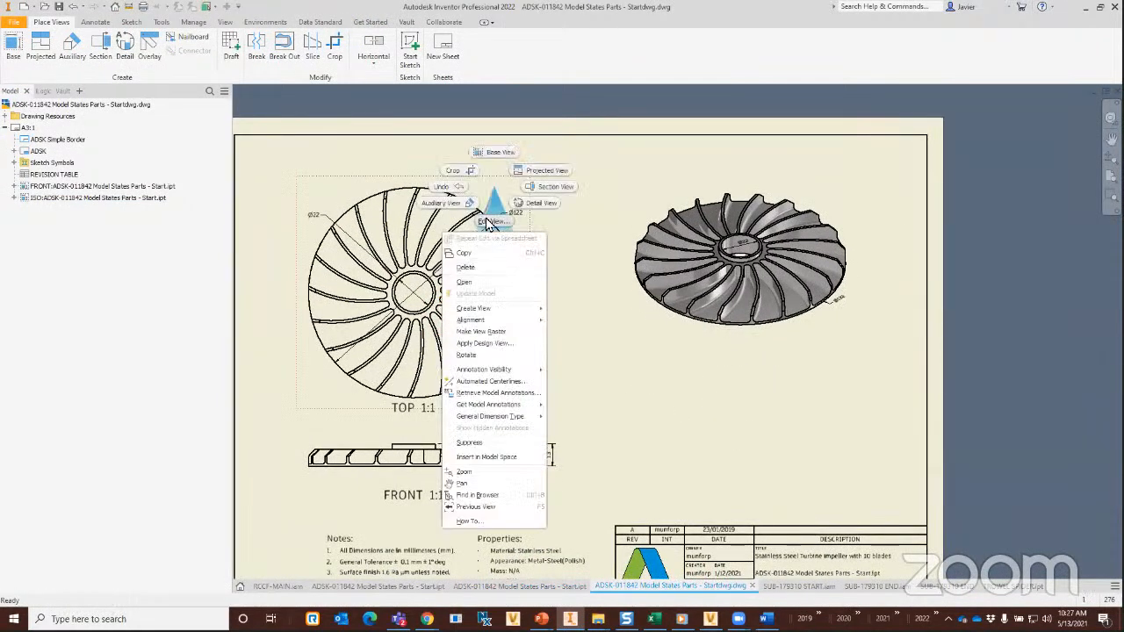
{"action": "left_click", "coordinate": [491, 225]}
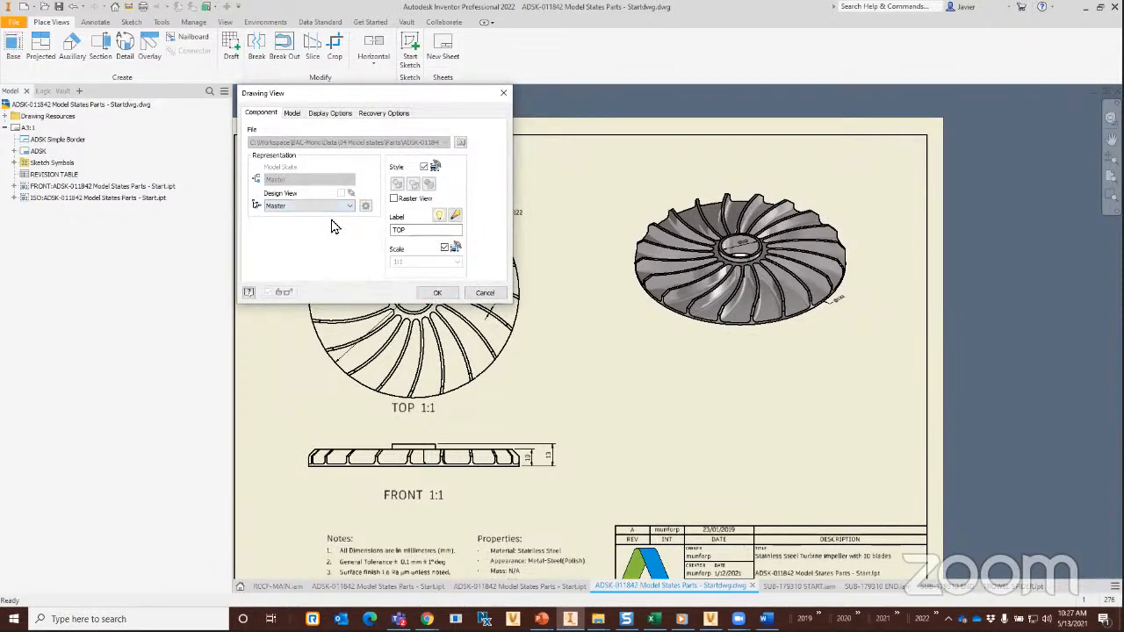
{"action": "left_click", "coordinate": [485, 294]}
Start a general table with the shaded isometric impeller view as its source.
{"action": "scroll", "coordinate": [732, 384], "scroll_direction": "down", "scroll_amount": 5}
{"action": "scroll", "coordinate": [580, 420], "scroll_direction": "up", "scroll_amount": 3}
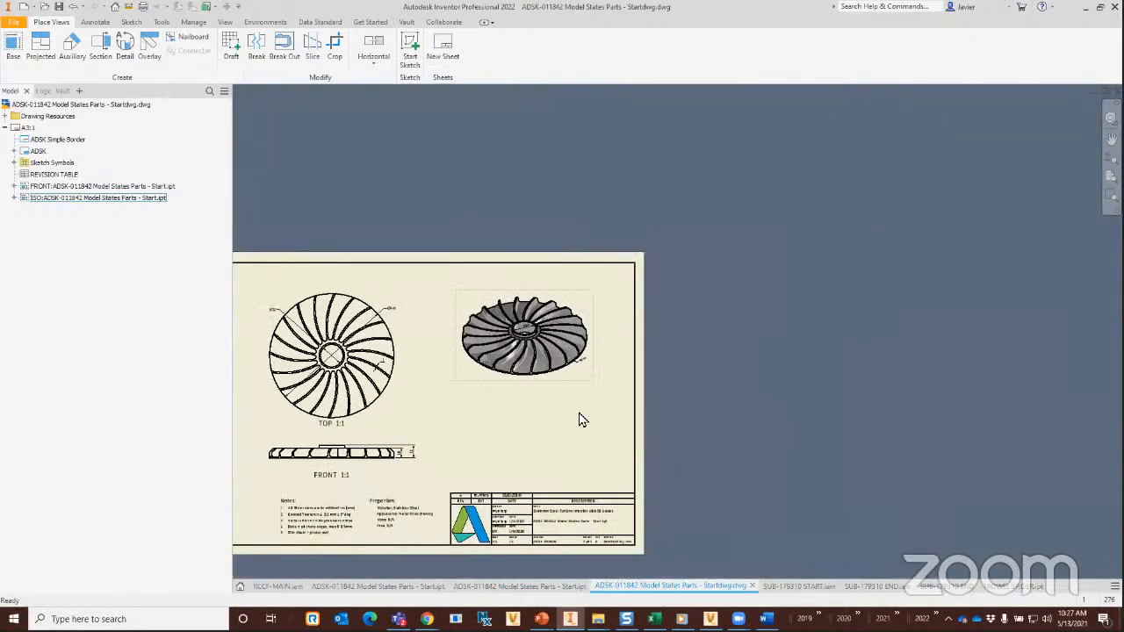
{"action": "scroll", "coordinate": [562, 413], "scroll_direction": "up", "scroll_amount": 3}
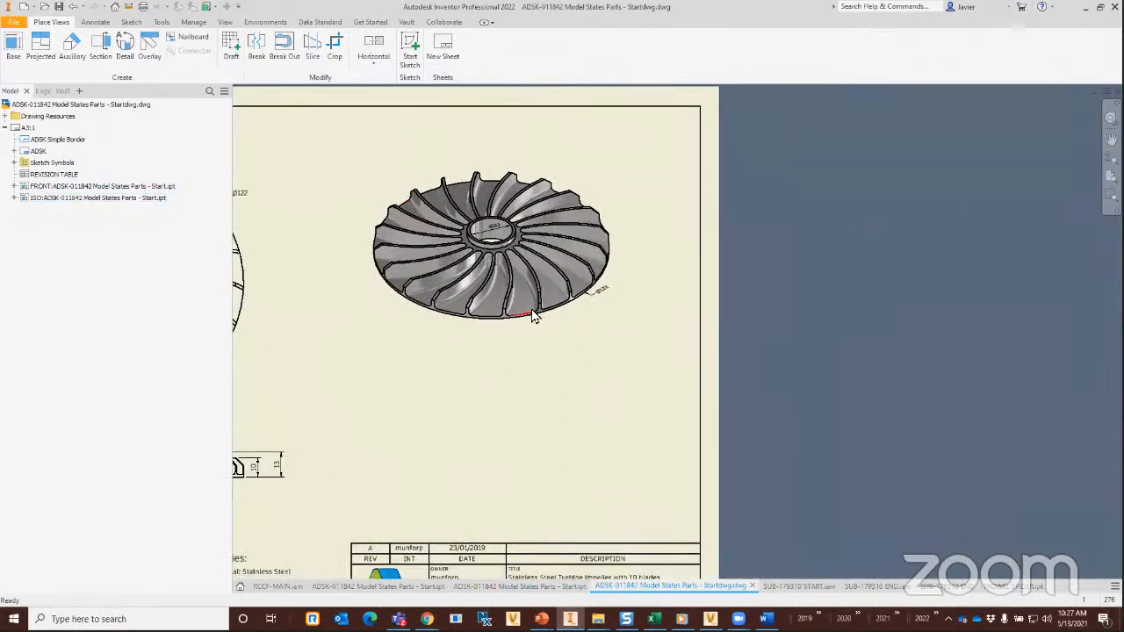
{"action": "middle_click_drag", "start_coordinate": [544, 407], "coordinate": [611, 397]}
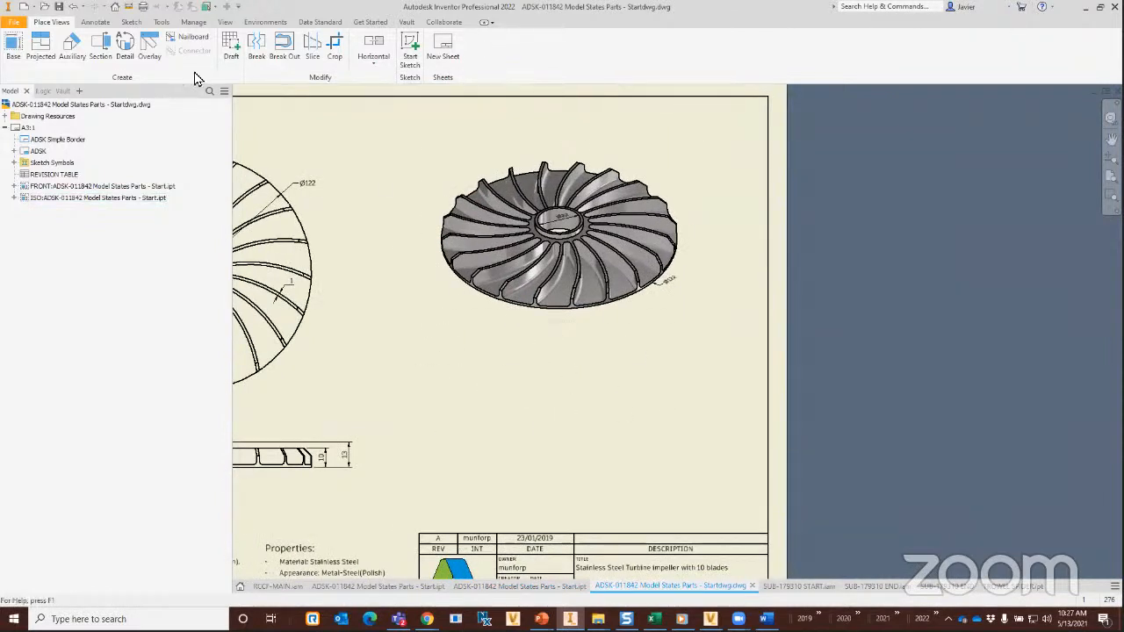
{"action": "left_click", "coordinate": [95, 22]}
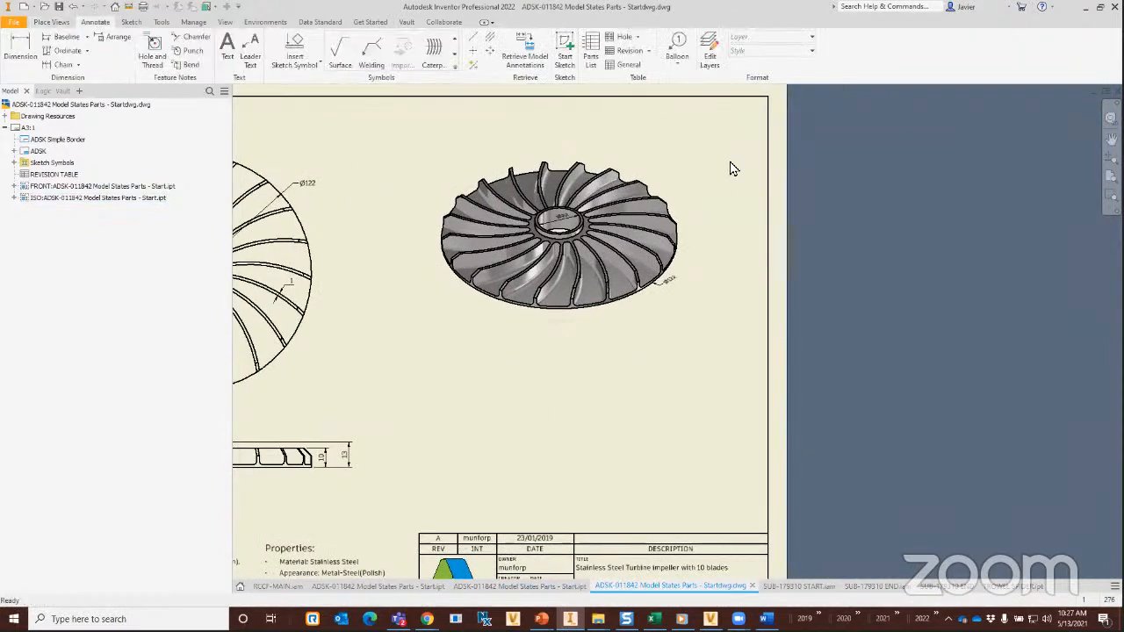
{"action": "left_click", "coordinate": [627, 73]}
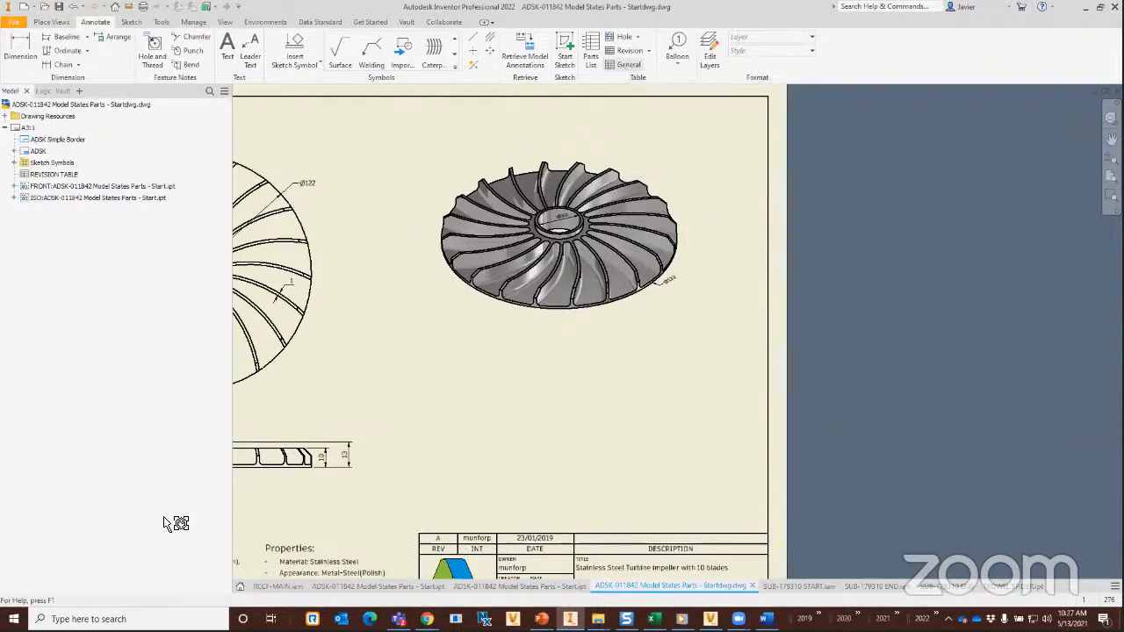
{"action": "left_click", "coordinate": [562, 251]}
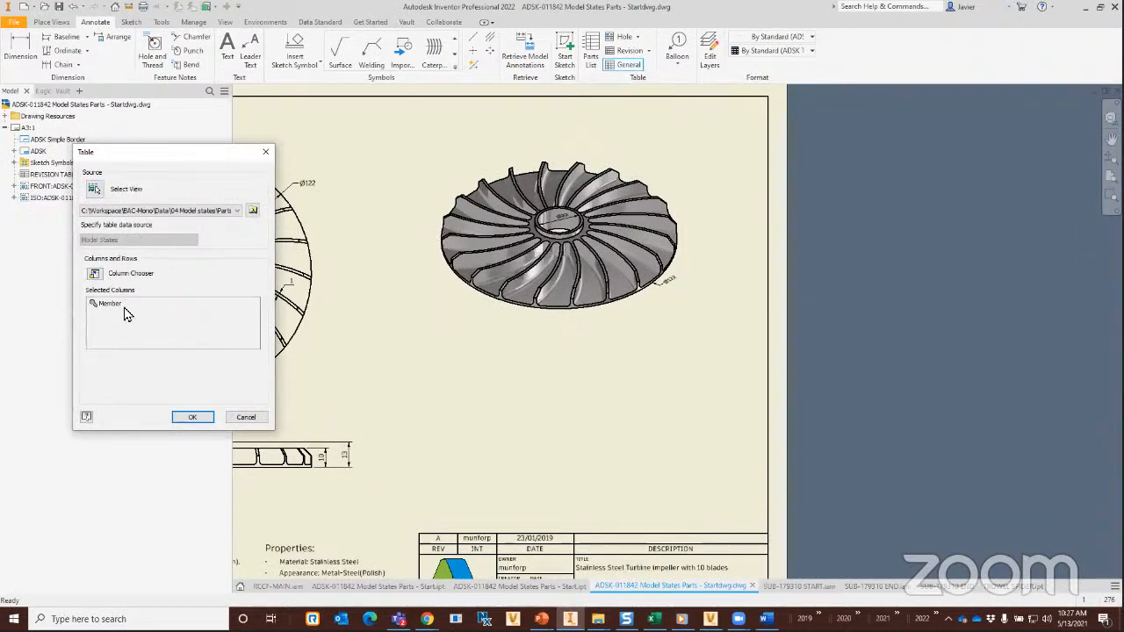
Set the table columns to Part Number, Blade_No and Description, removing the Member column.
{"action": "left_click", "coordinate": [95, 274]}
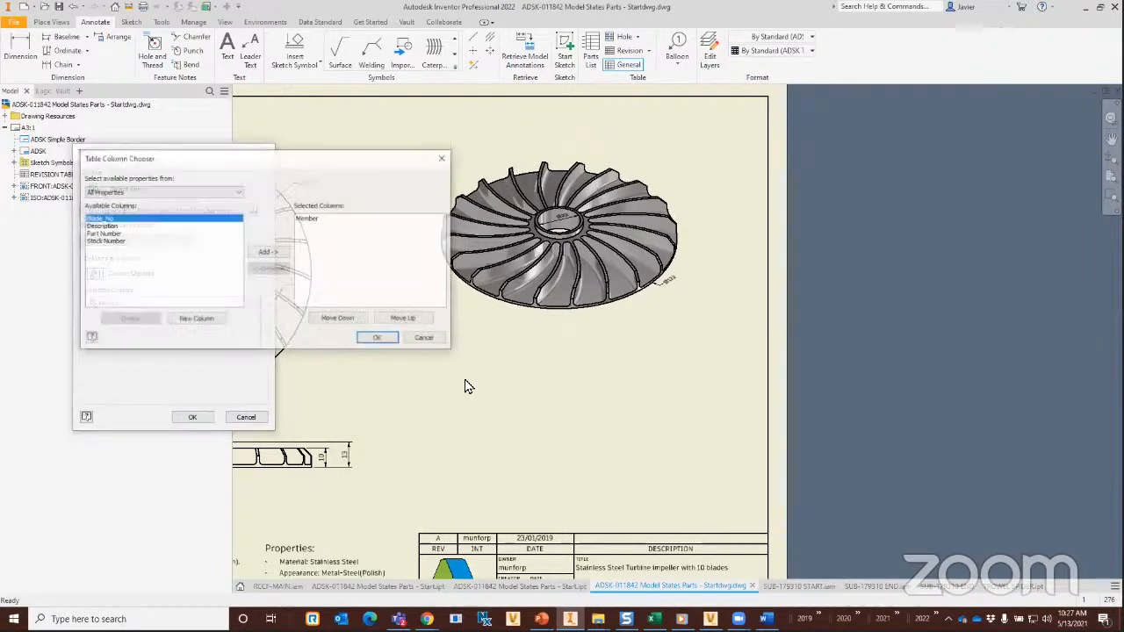
{"action": "left_click", "coordinate": [123, 234]}
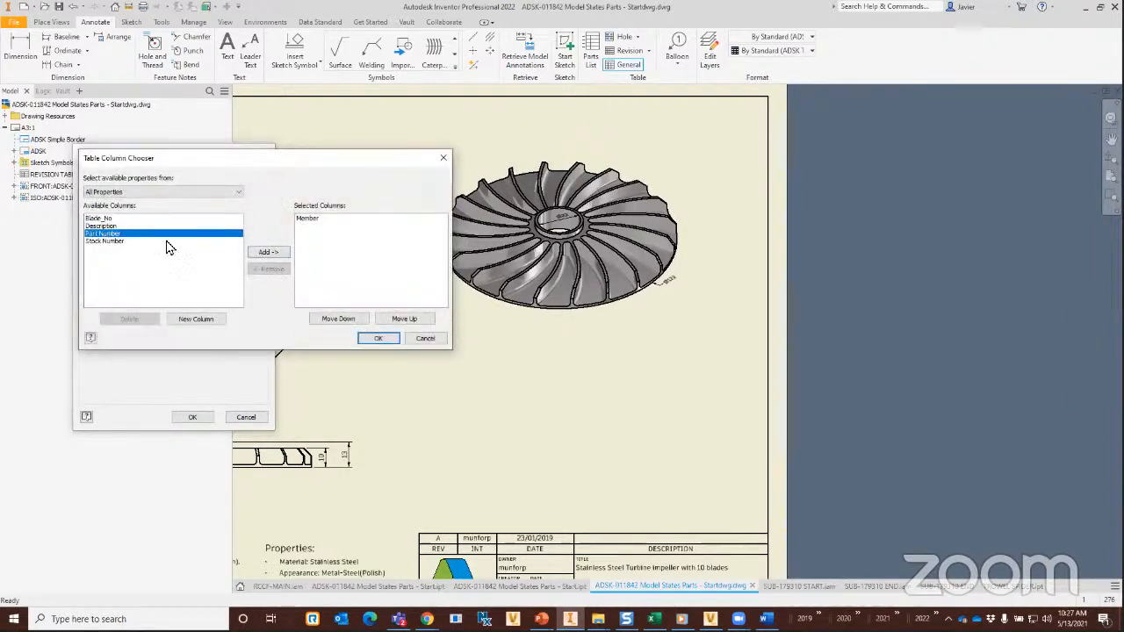
{"action": "left_click", "coordinate": [269, 252]}
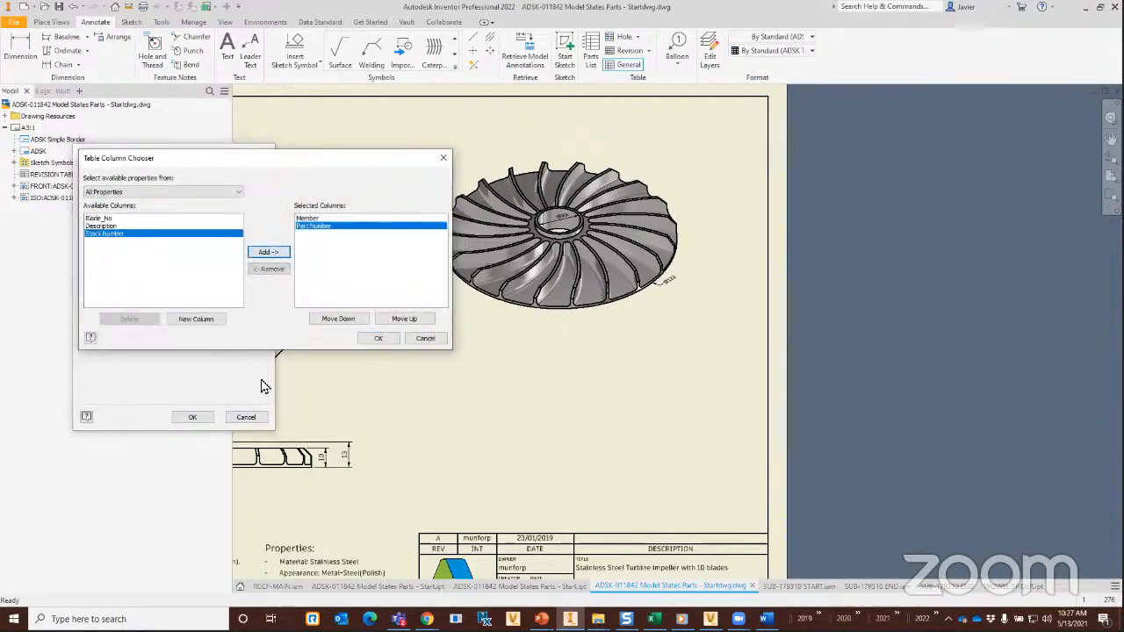
{"action": "left_click", "coordinate": [307, 218]}
{"action": "left_click", "coordinate": [270, 270]}
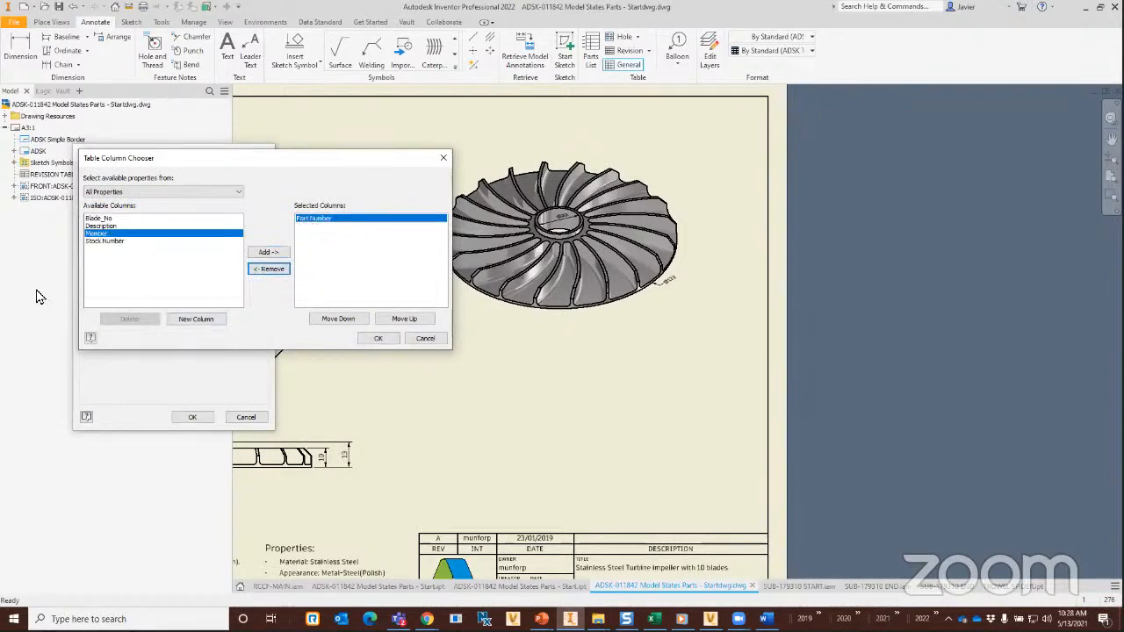
{"action": "left_click", "coordinate": [101, 219]}
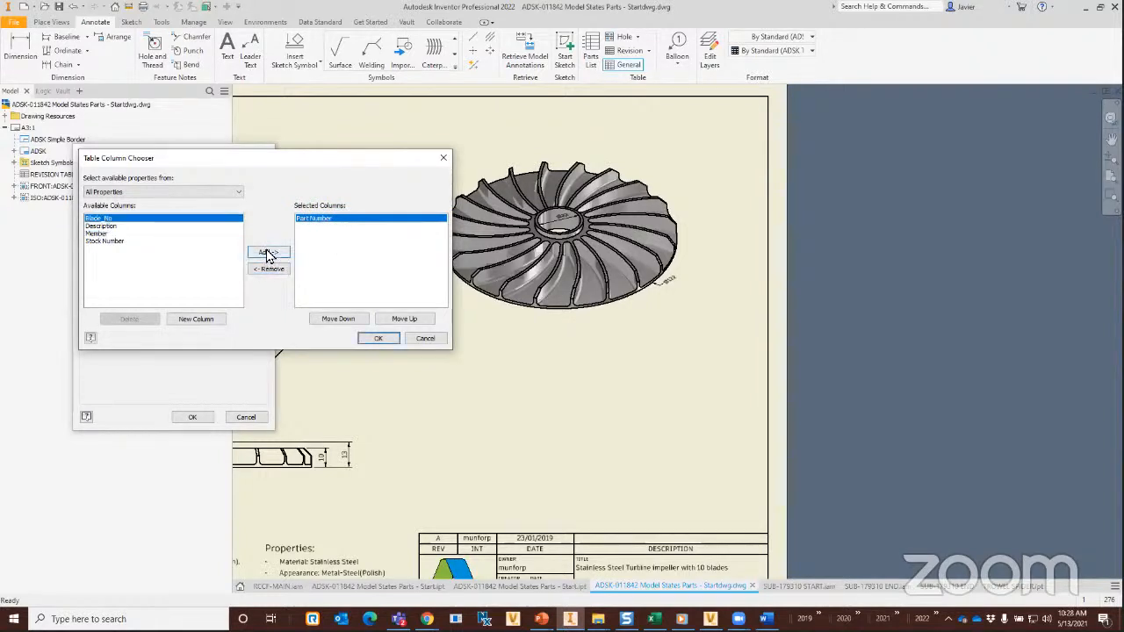
{"action": "left_click", "coordinate": [268, 252]}
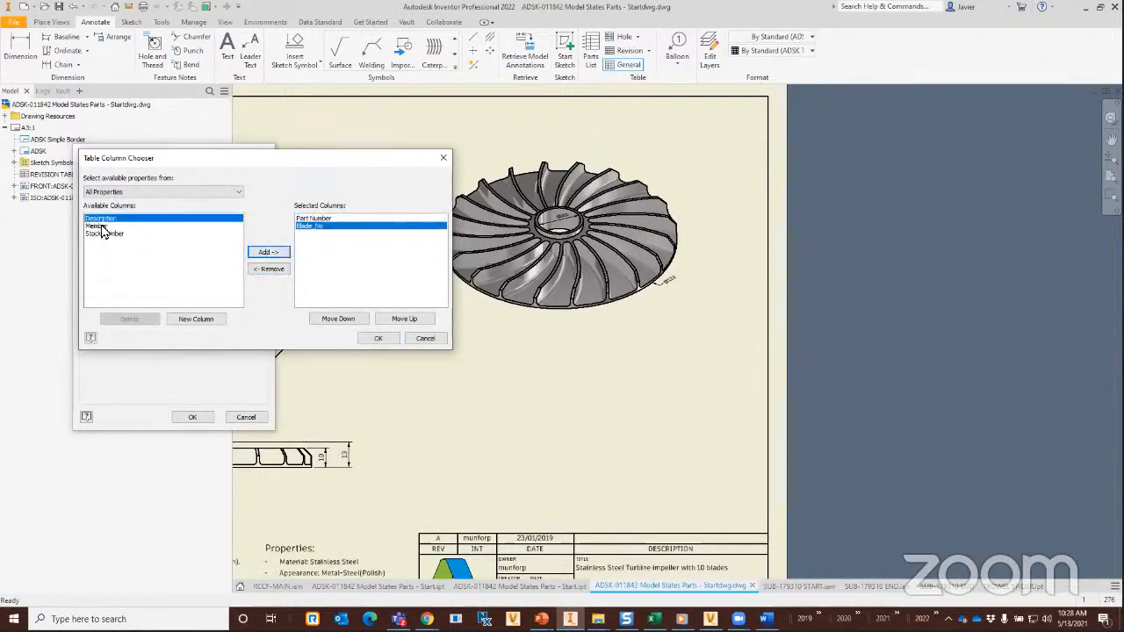
{"action": "left_click", "coordinate": [279, 254]}
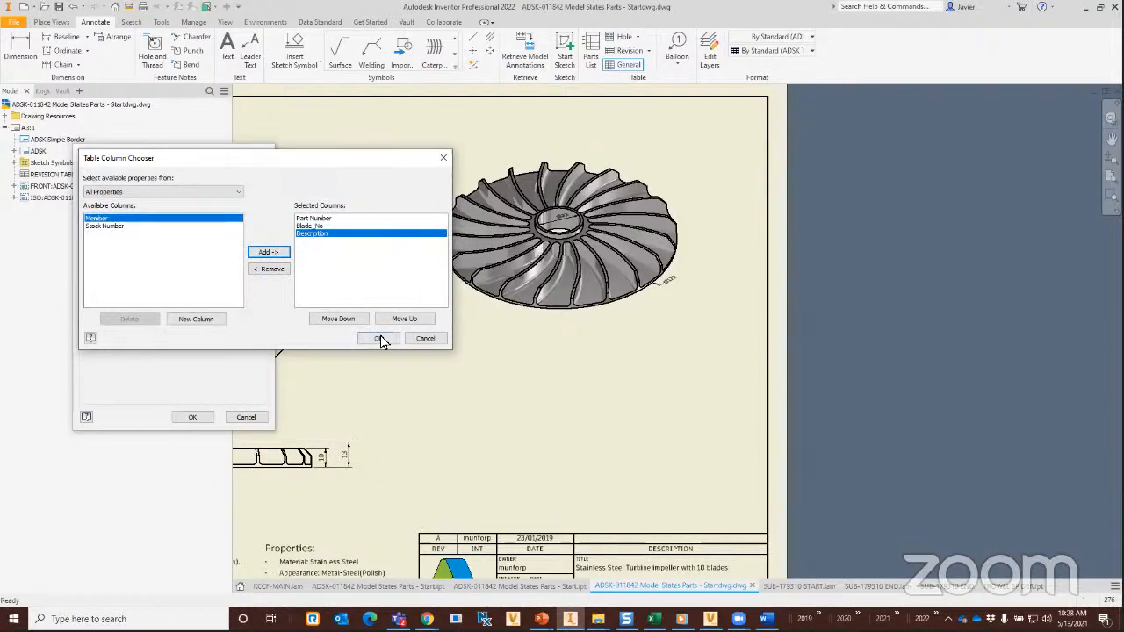
{"action": "left_click", "coordinate": [378, 341]}
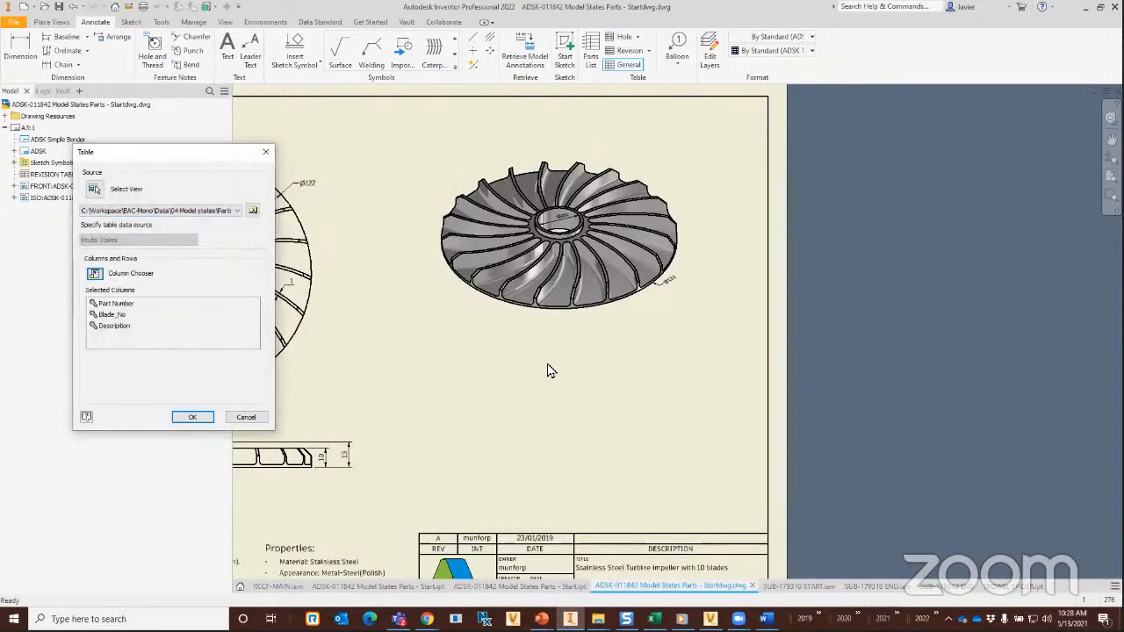
Place the model state table below the isometric view and review it on the sheet.
{"action": "left_click", "coordinate": [200, 419]}
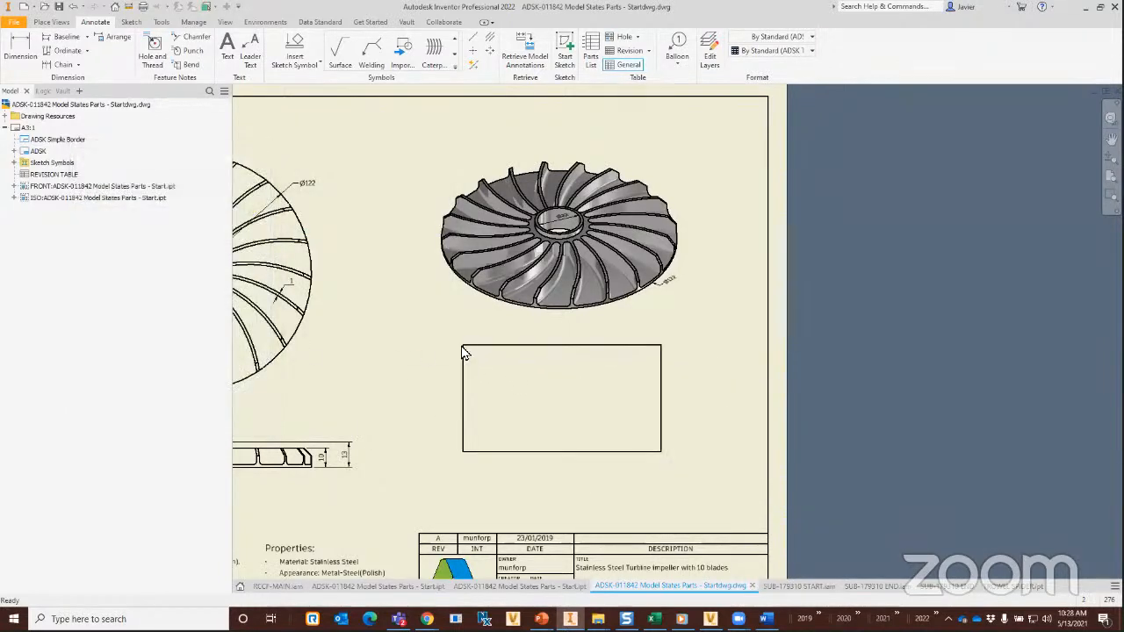
{"action": "left_click", "coordinate": [463, 345]}
{"action": "scroll", "coordinate": [518, 471], "scroll_direction": "up", "scroll_amount": 3}
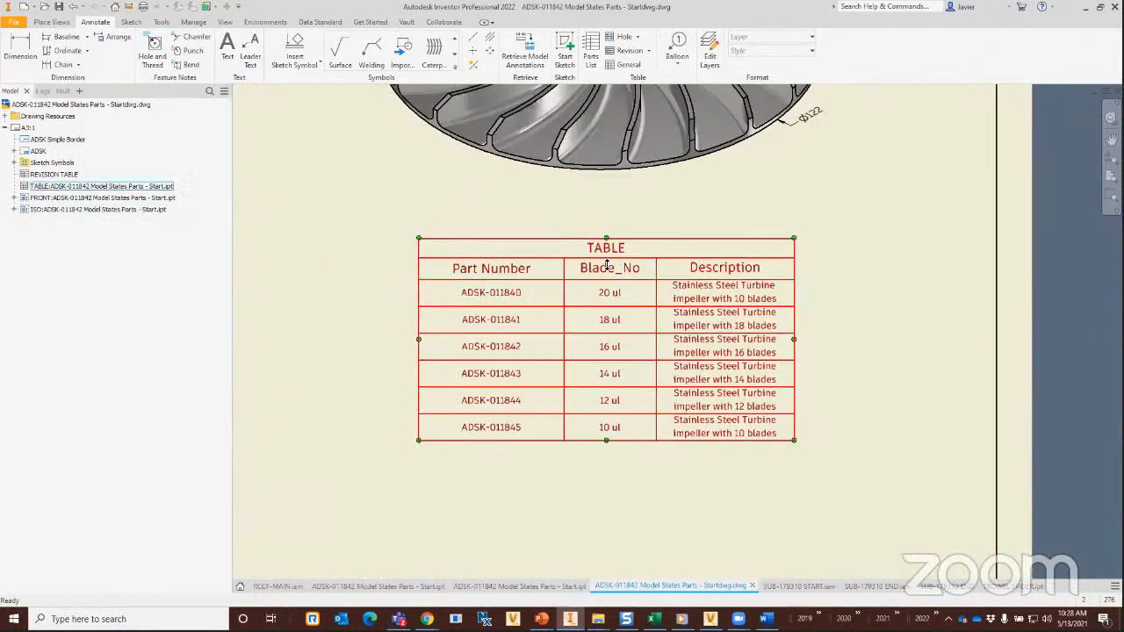
{"action": "scroll", "coordinate": [606, 264], "scroll_direction": "down", "scroll_amount": 3}
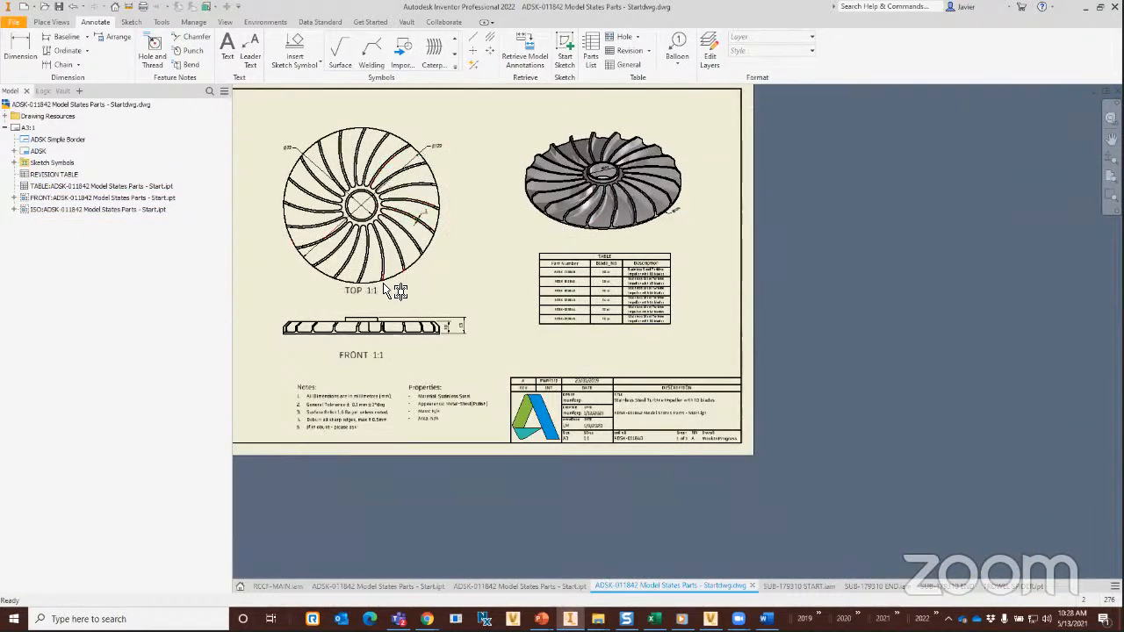
{"action": "scroll", "coordinate": [443, 255], "scroll_direction": "up", "scroll_amount": 3}
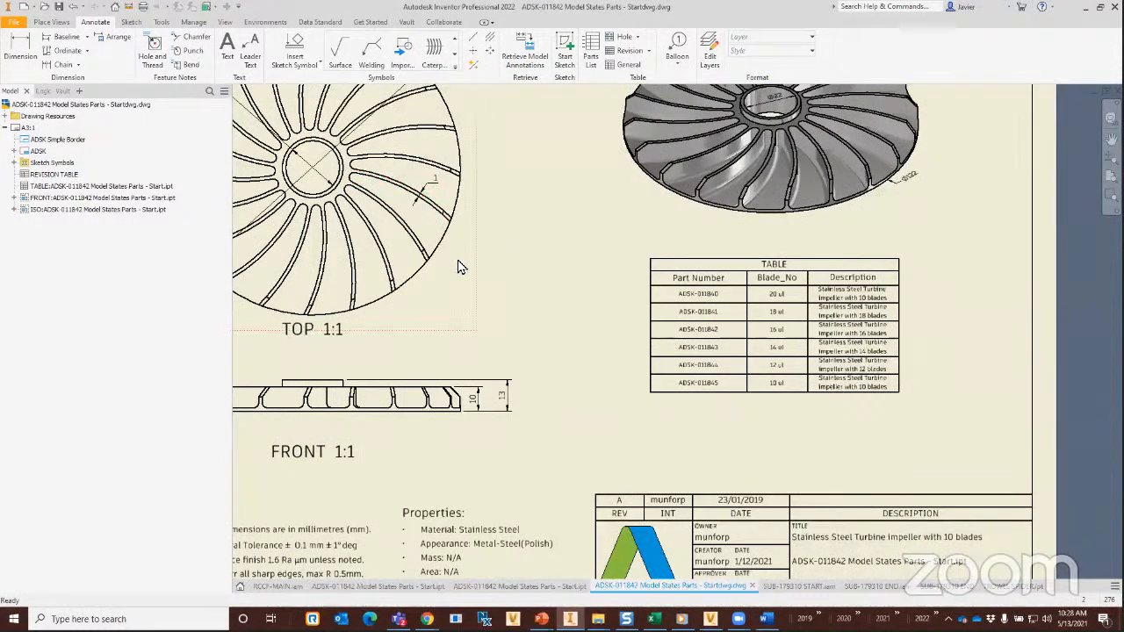
{"action": "left_click", "coordinate": [769, 323]}
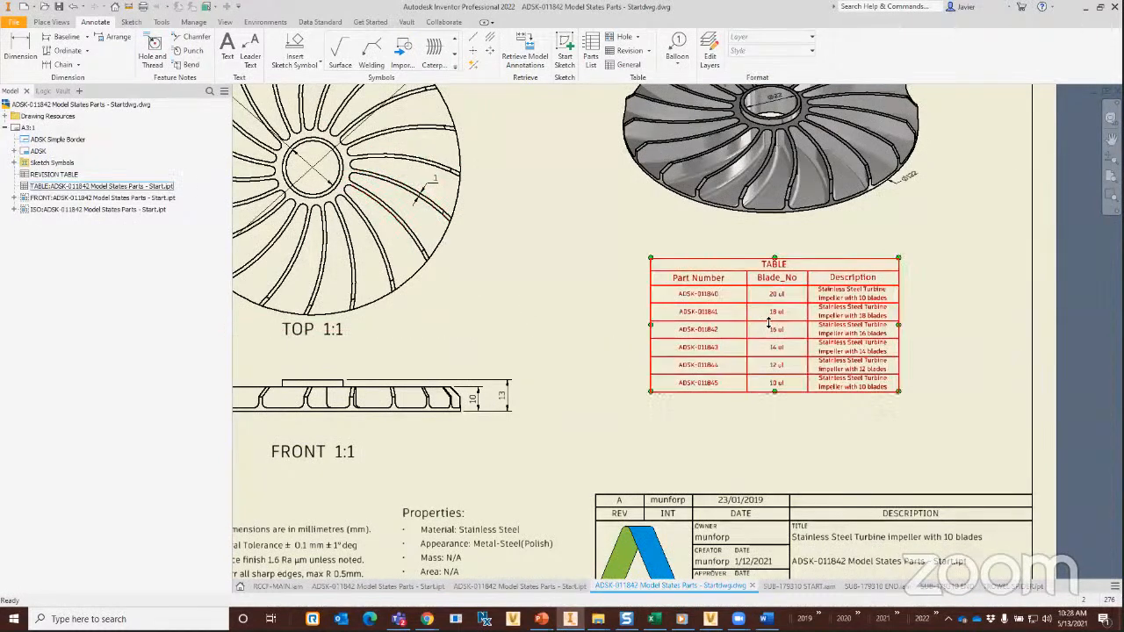
{"action": "scroll", "coordinate": [504, 350], "scroll_direction": "down", "scroll_amount": 3}
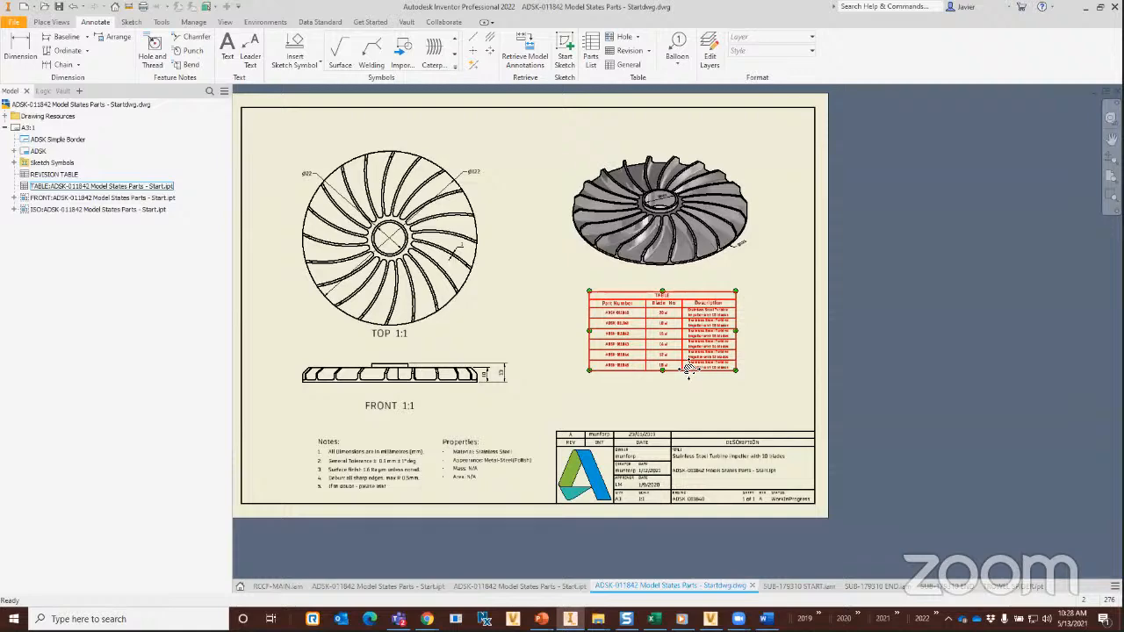
{"action": "middle_click_drag", "start_coordinate": [649, 348], "coordinate": [703, 345]}
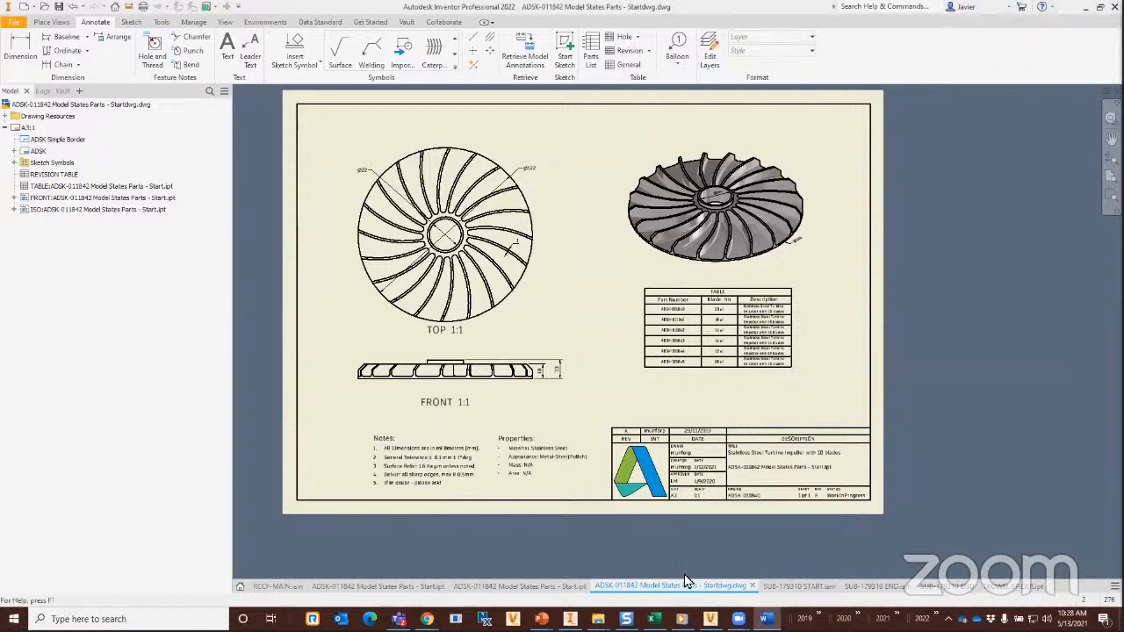
Switch to the PowerPoint slide show and advance from the Demo: Parts slide to Use Cases: Assembly Stages/Steps.
{"action": "mouse_move", "coordinate": [564, 609]}
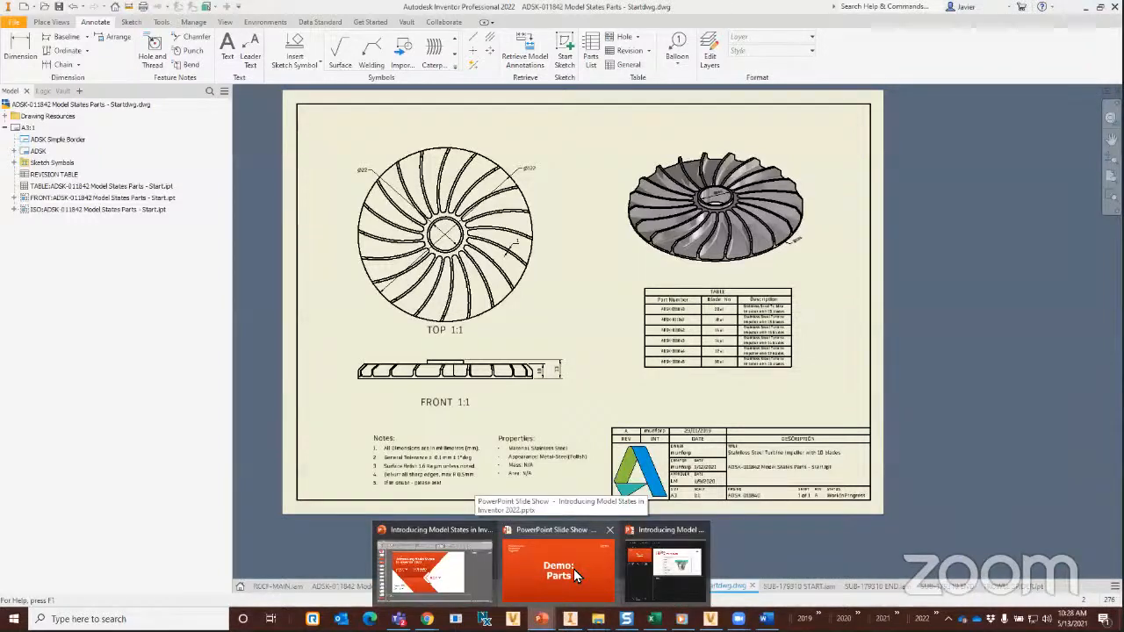
{"action": "left_click", "coordinate": [574, 569]}
{"action": "left_click", "coordinate": [493, 409]}
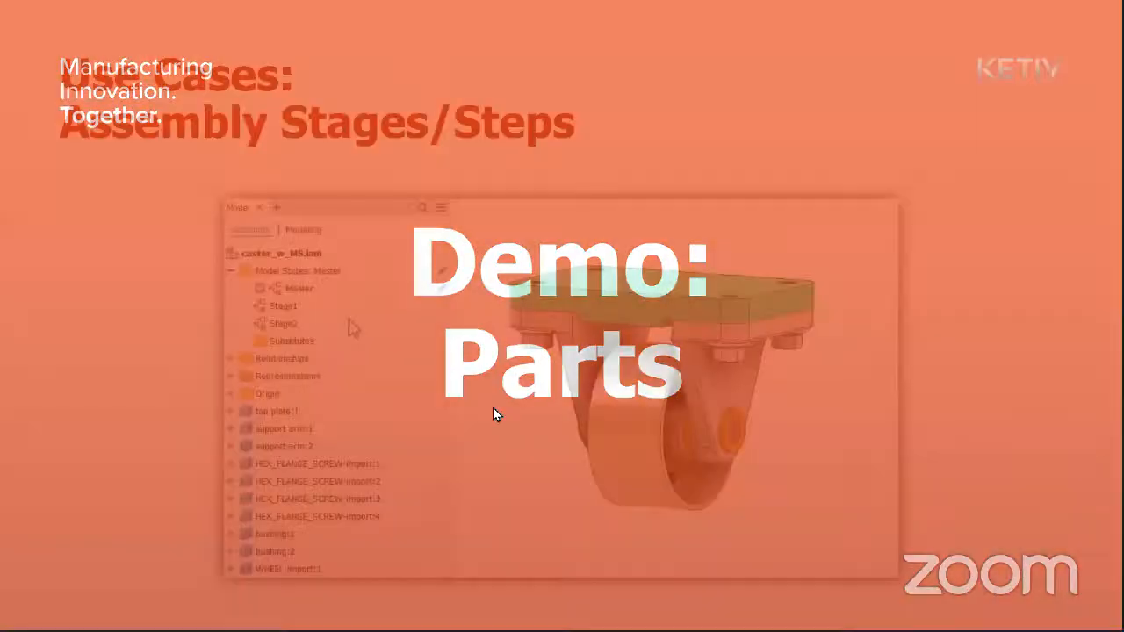
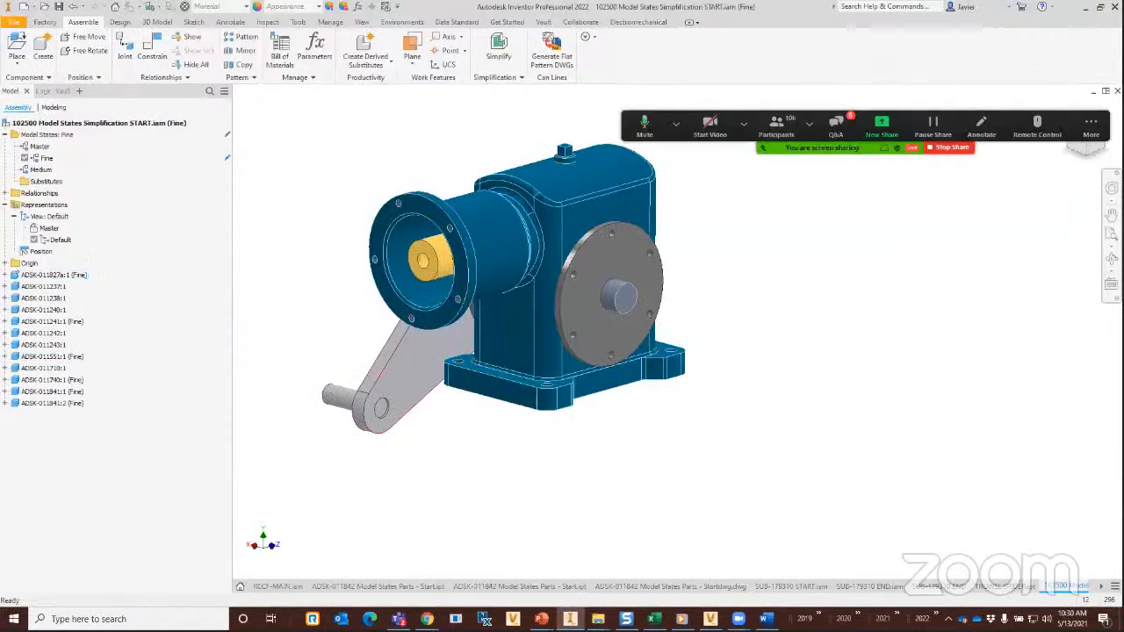
Open the part ADSK-011827a MS Simplification START.ipt from the Simplification folder.
{"action": "left_click_drag", "start_coordinate": [505, 406], "coordinate": [487, 481], "text": "ctrl+shift"}
{"action": "key", "text": "Escape"}
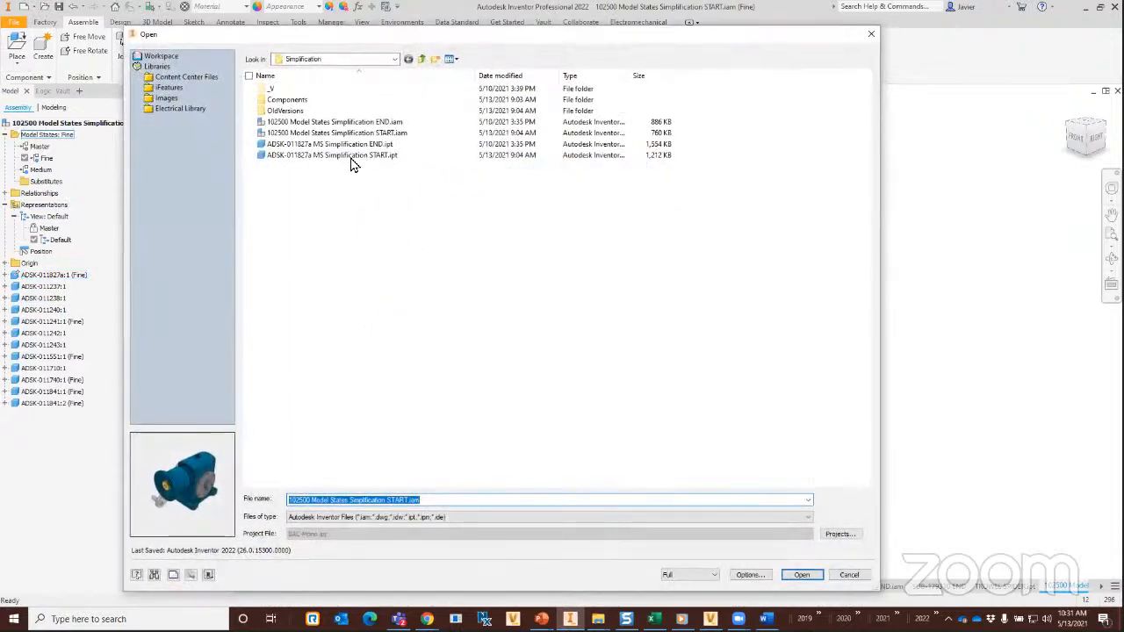
{"action": "left_click", "coordinate": [356, 156]}
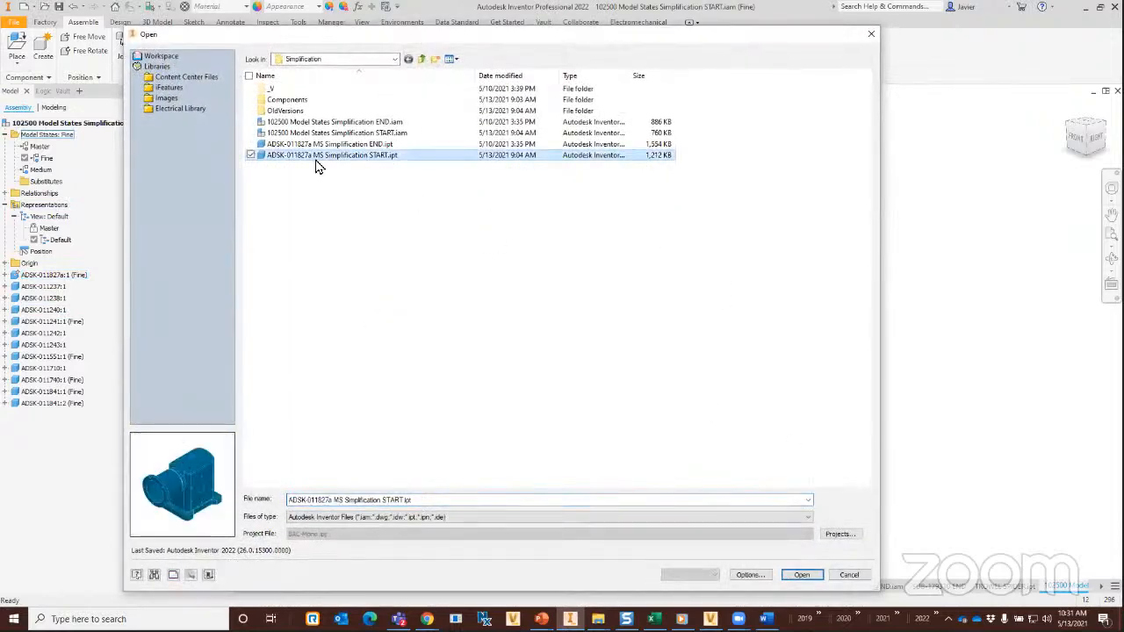
{"action": "left_click", "coordinate": [802, 575]}
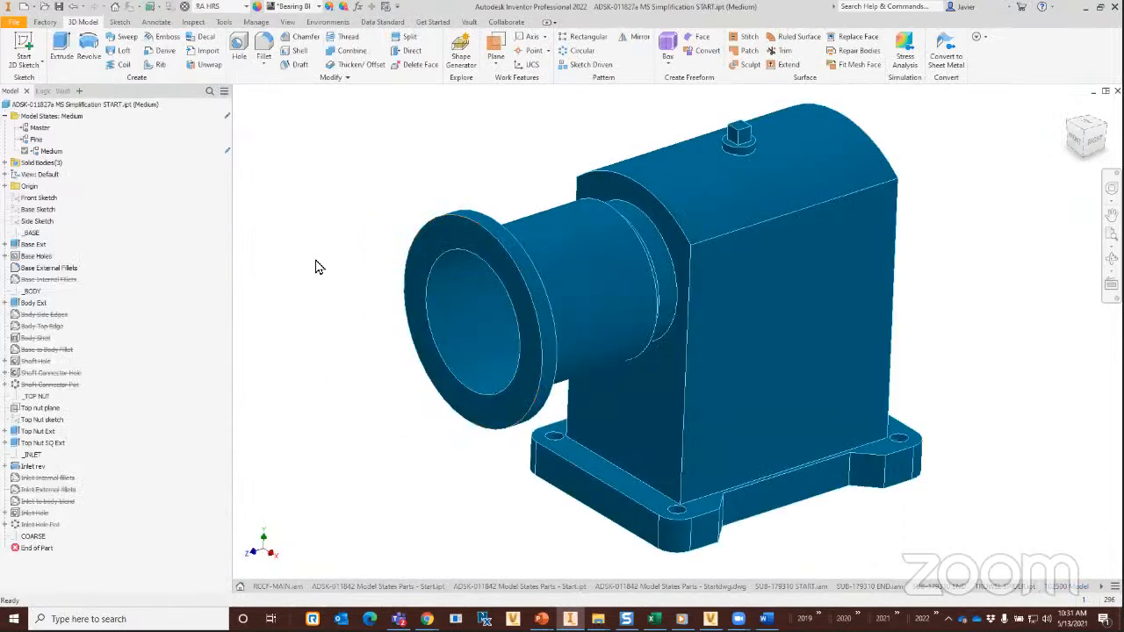
Activate the Master, Fine and Medium model states in turn to compare their level of detail.
{"action": "double_click", "coordinate": [39, 129]}
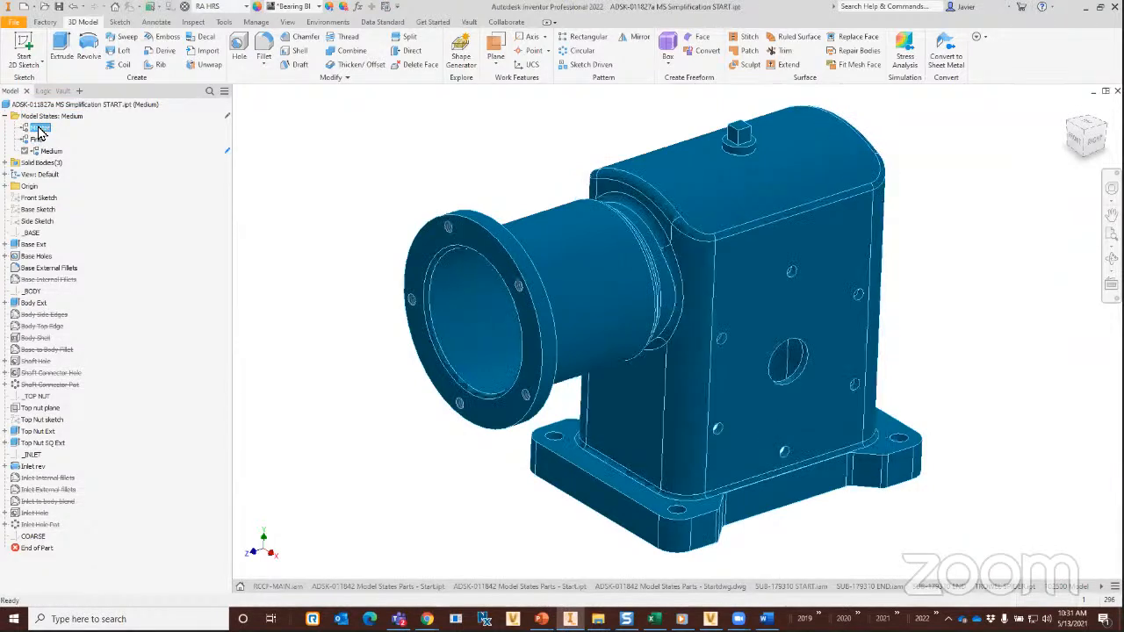
{"action": "double_click", "coordinate": [39, 140]}
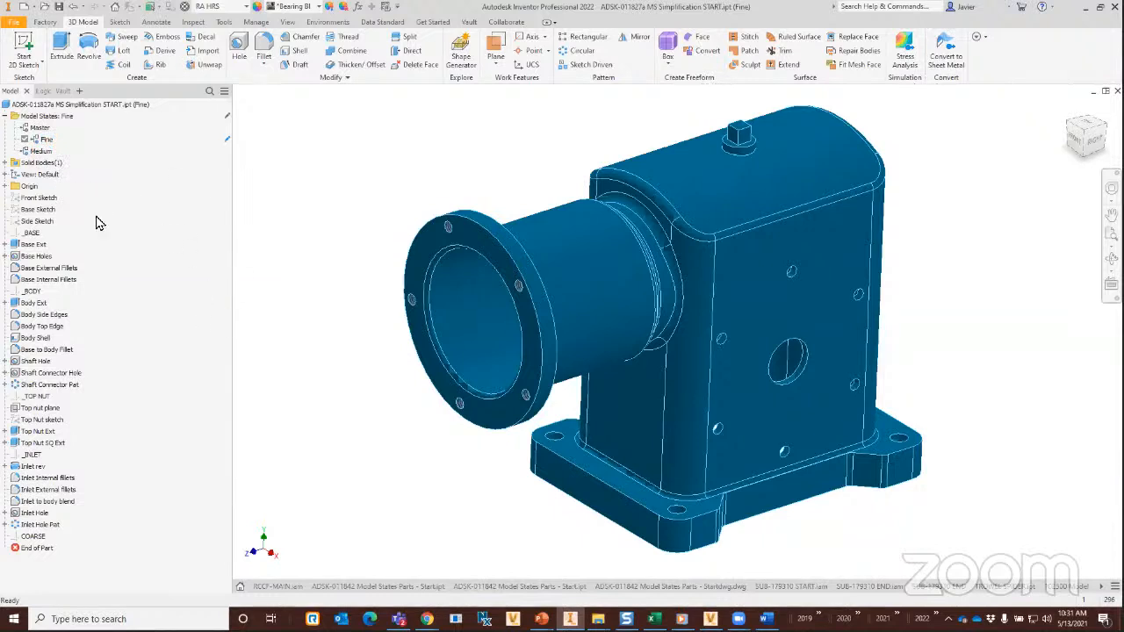
{"action": "double_click", "coordinate": [43, 151]}
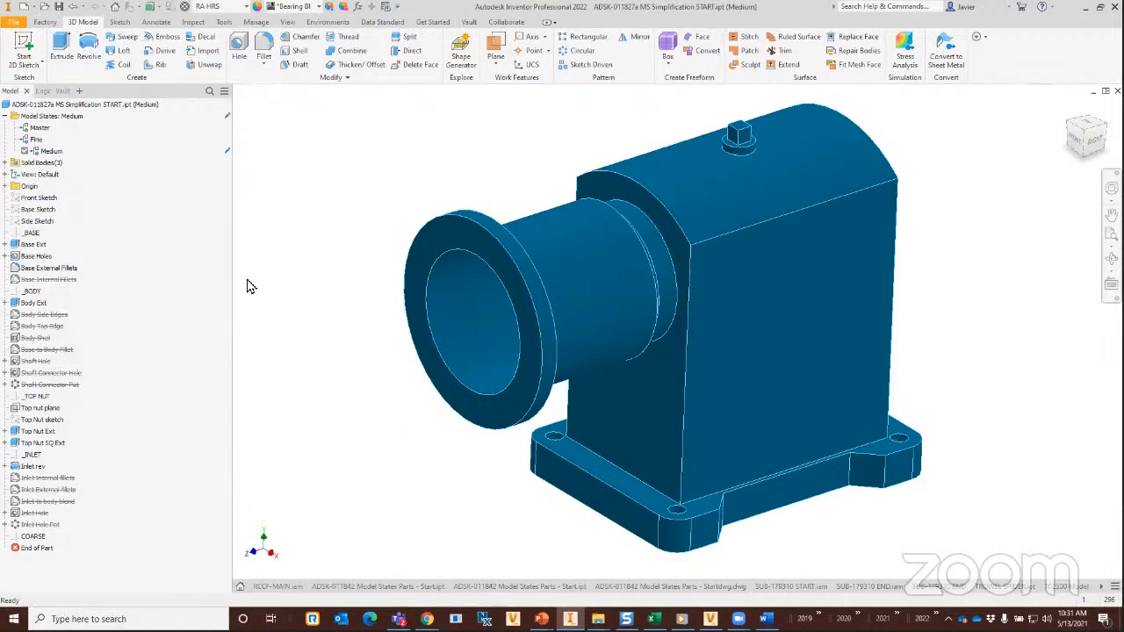
Create a new model state based on Medium and name it Course.
{"action": "left_click", "coordinate": [49, 117]}
{"action": "right_click", "coordinate": [46, 117]}
{"action": "left_click", "coordinate": [70, 137]}
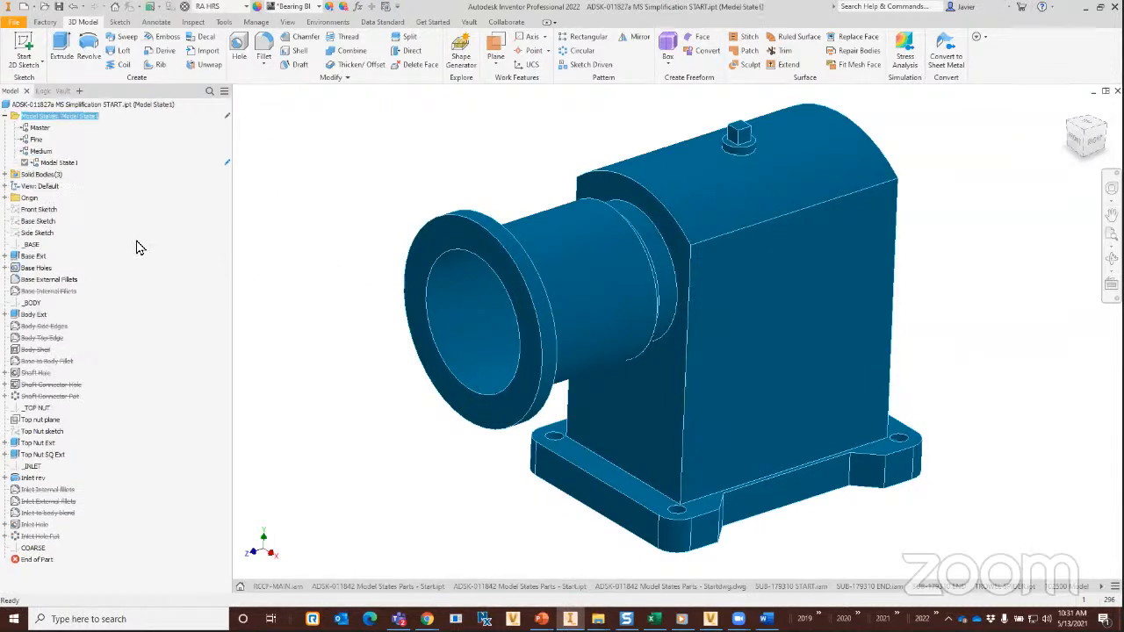
{"action": "left_click", "coordinate": [59, 163]}
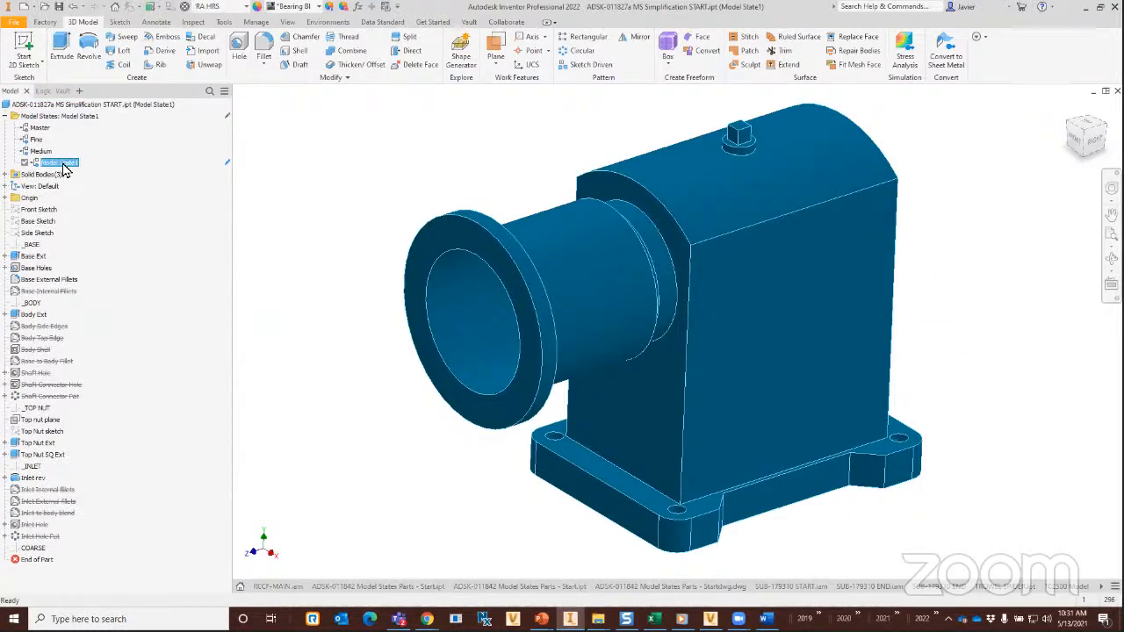
{"action": "key", "text": "c"}
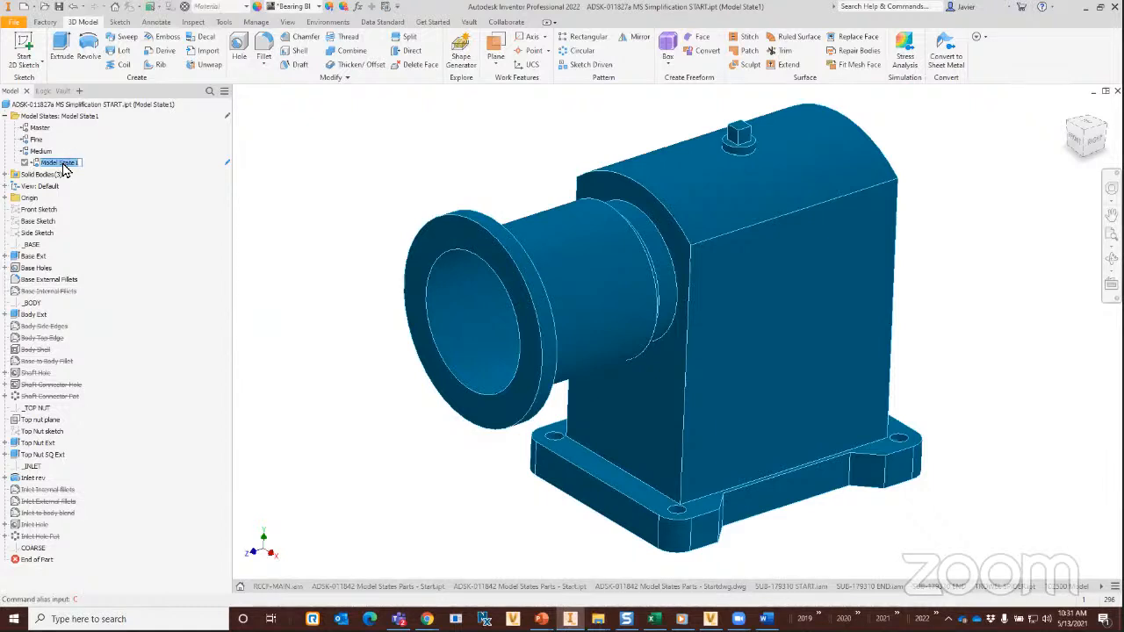
{"action": "type", "text": "Course"}
{"action": "left_click", "coordinate": [138, 182]}
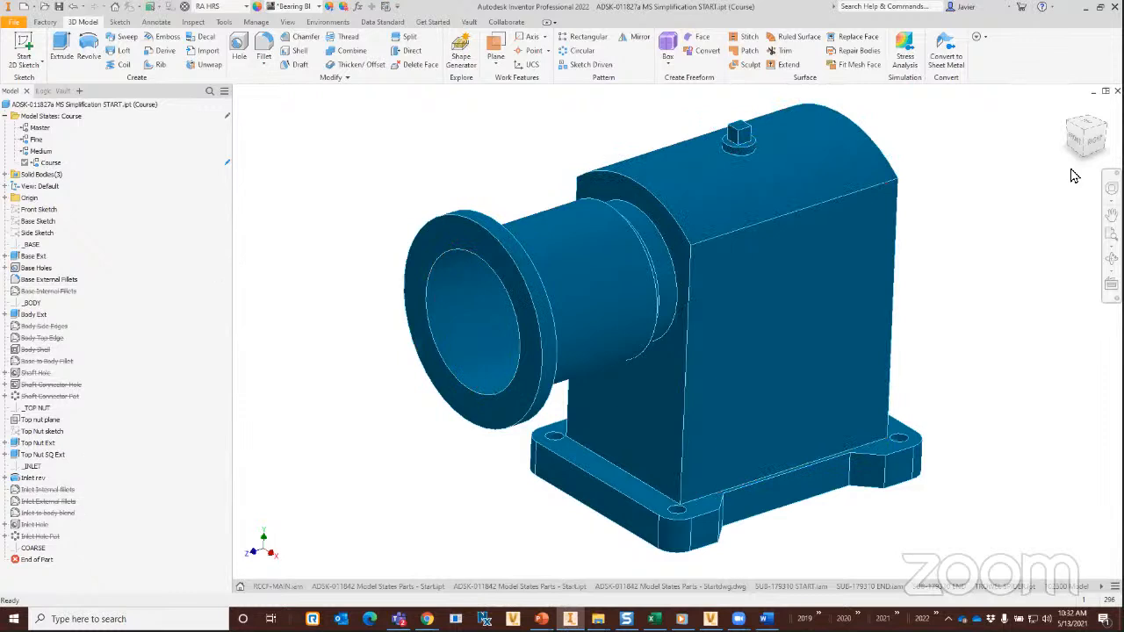
Turn on the display of the Simplification tools for part modelling.
{"action": "left_click", "coordinate": [984, 38]}
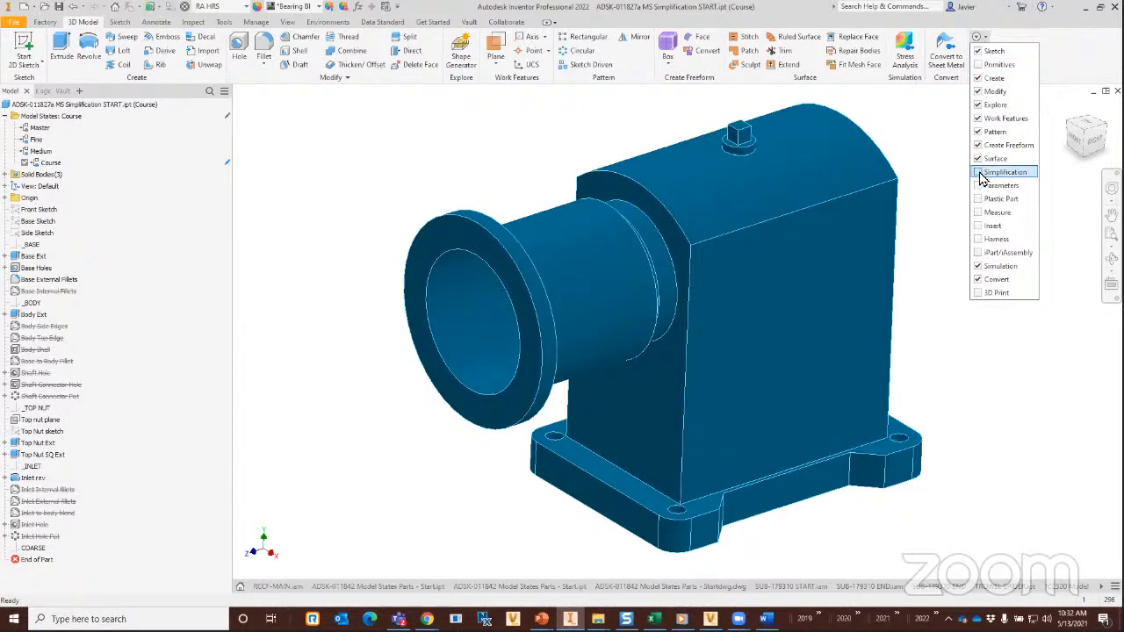
{"action": "left_click", "coordinate": [980, 174]}
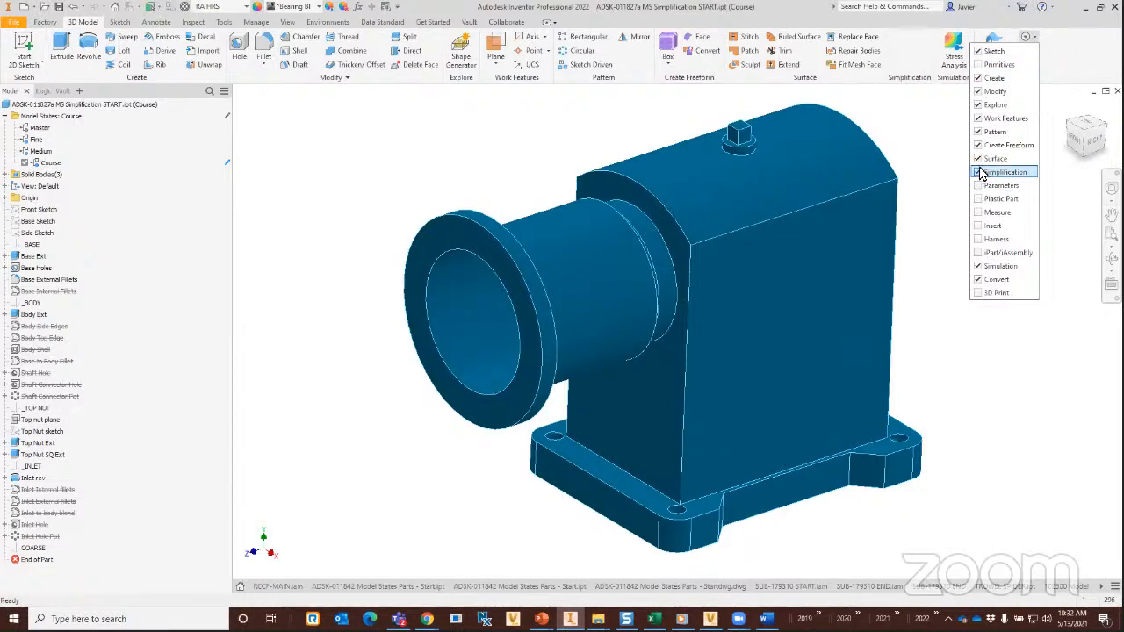
{"action": "left_click", "coordinate": [910, 169]}
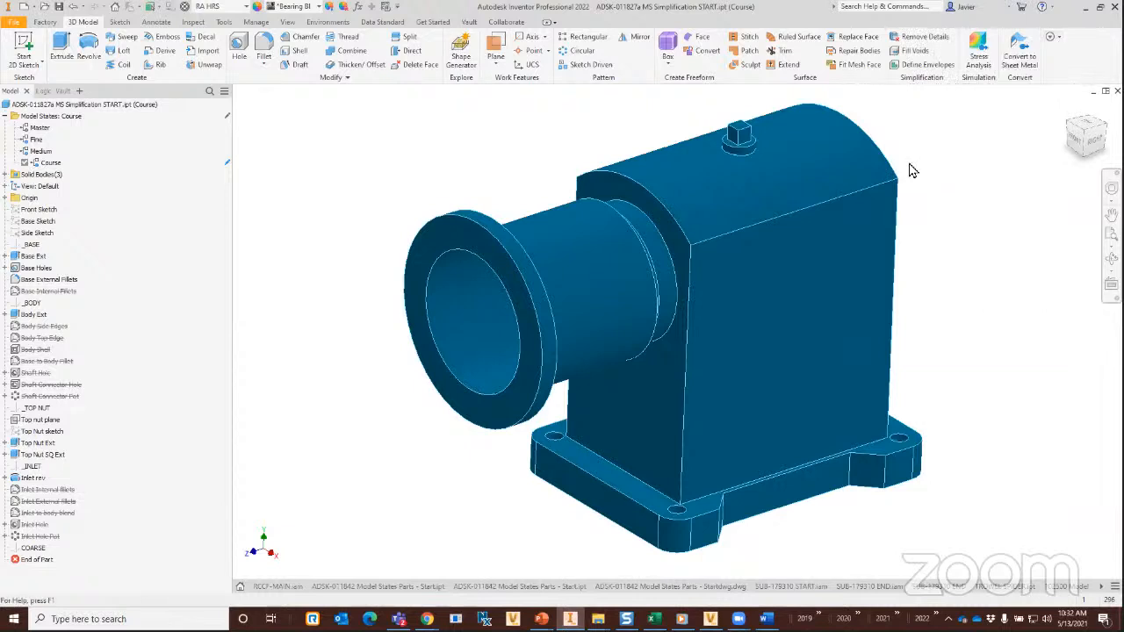
Start a bounding-box envelope from the body's flat side face and extend that side to the base's outer side face, 5.220 in wide.
{"action": "left_click", "coordinate": [922, 73]}
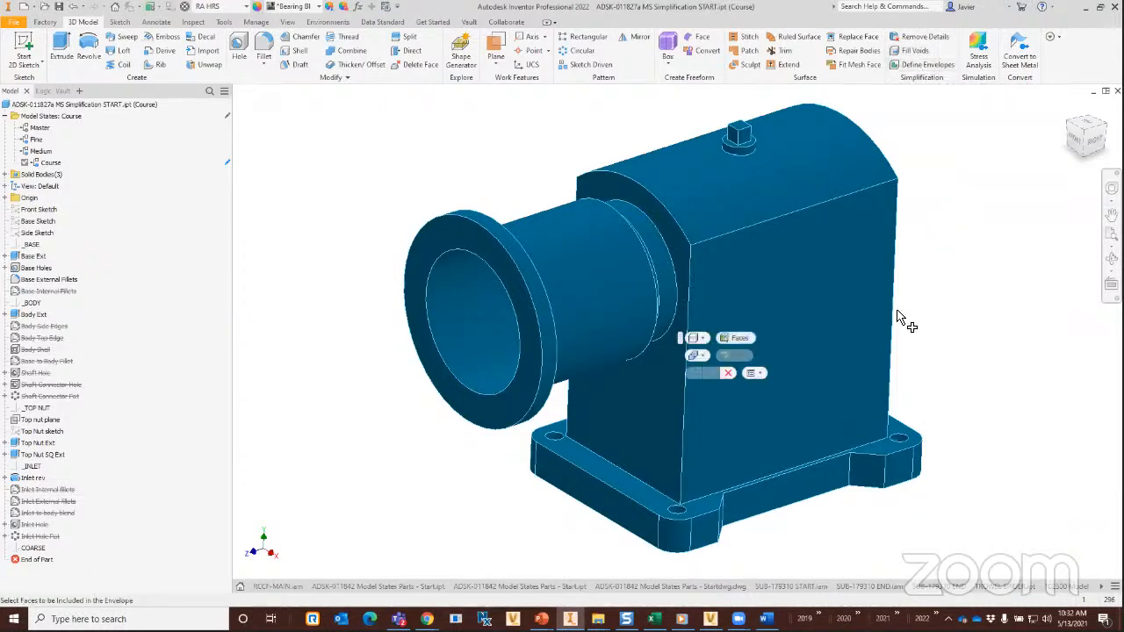
{"action": "left_click", "coordinate": [791, 364]}
{"action": "middle_click_drag", "start_coordinate": [966, 345], "coordinate": [688, 447]}
{"action": "left_click", "coordinate": [576, 383]}
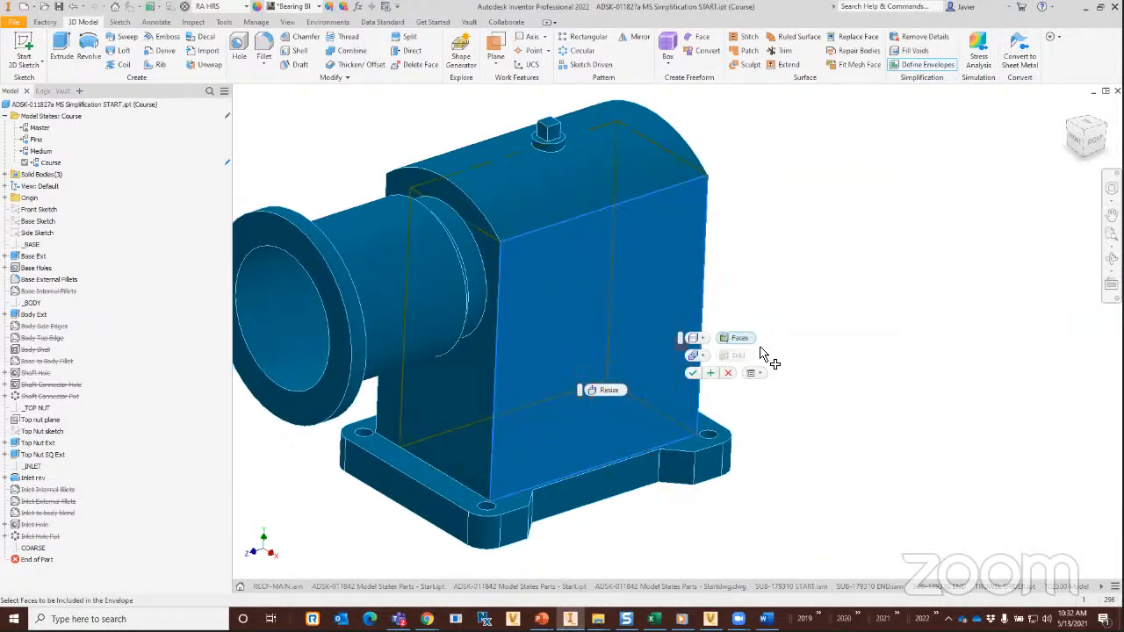
{"action": "left_click", "coordinate": [606, 391]}
{"action": "left_click", "coordinate": [607, 343]}
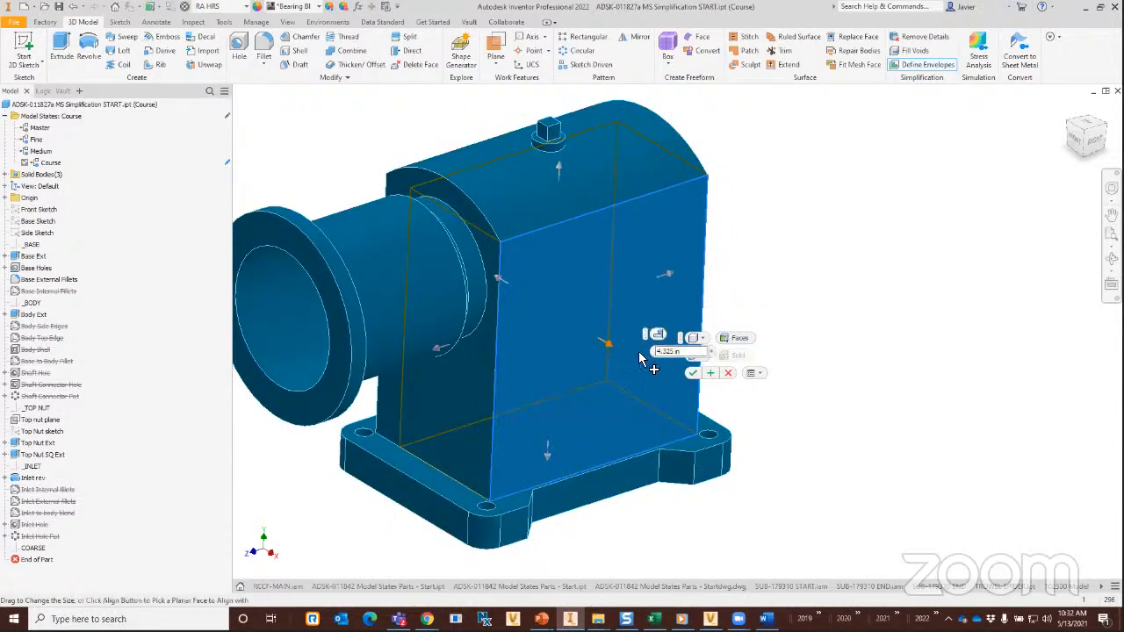
{"action": "left_click", "coordinate": [710, 460]}
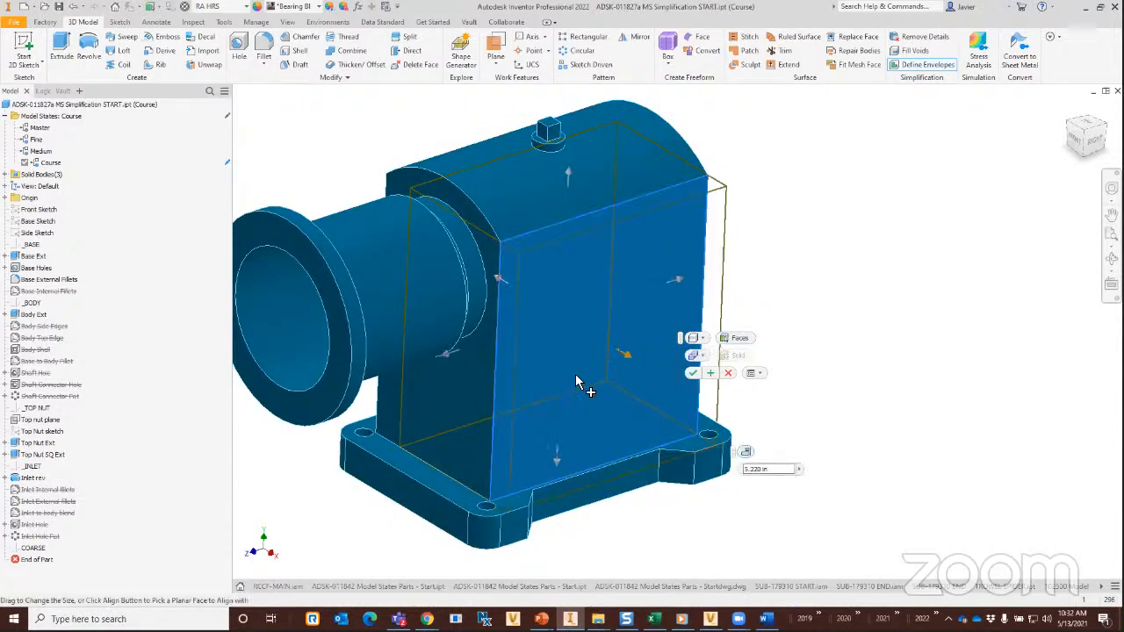
Align the envelope's top with the top of the square nut, 10.400 in high, and its opposite side with the base's other side face.
{"action": "left_click", "coordinate": [576, 172]}
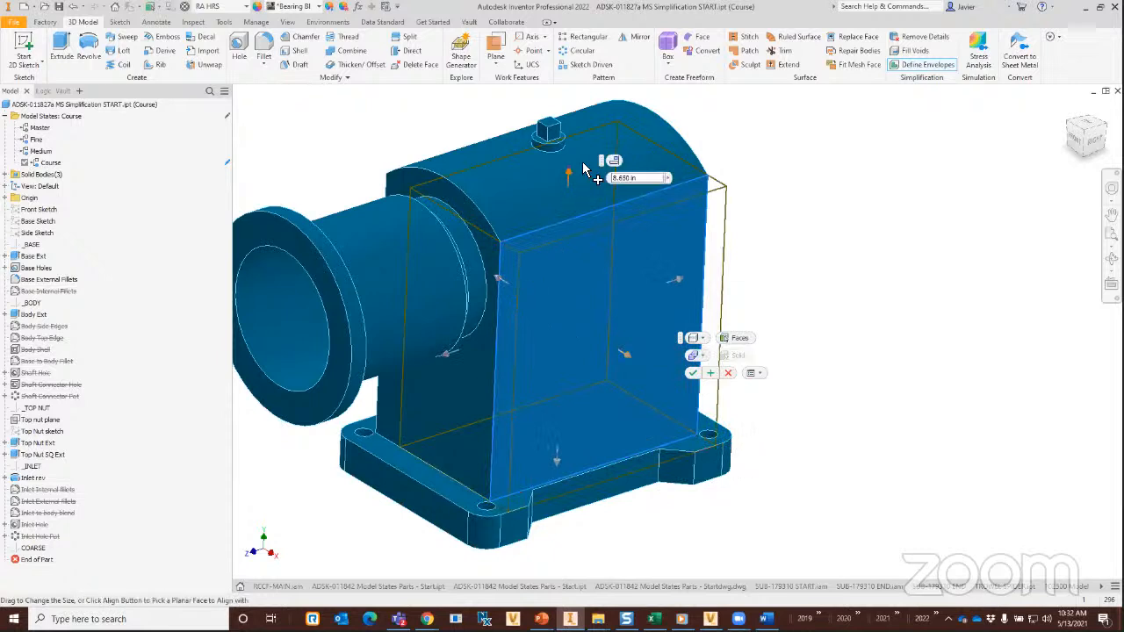
{"action": "left_click", "coordinate": [612, 162]}
{"action": "left_click", "coordinate": [545, 121]}
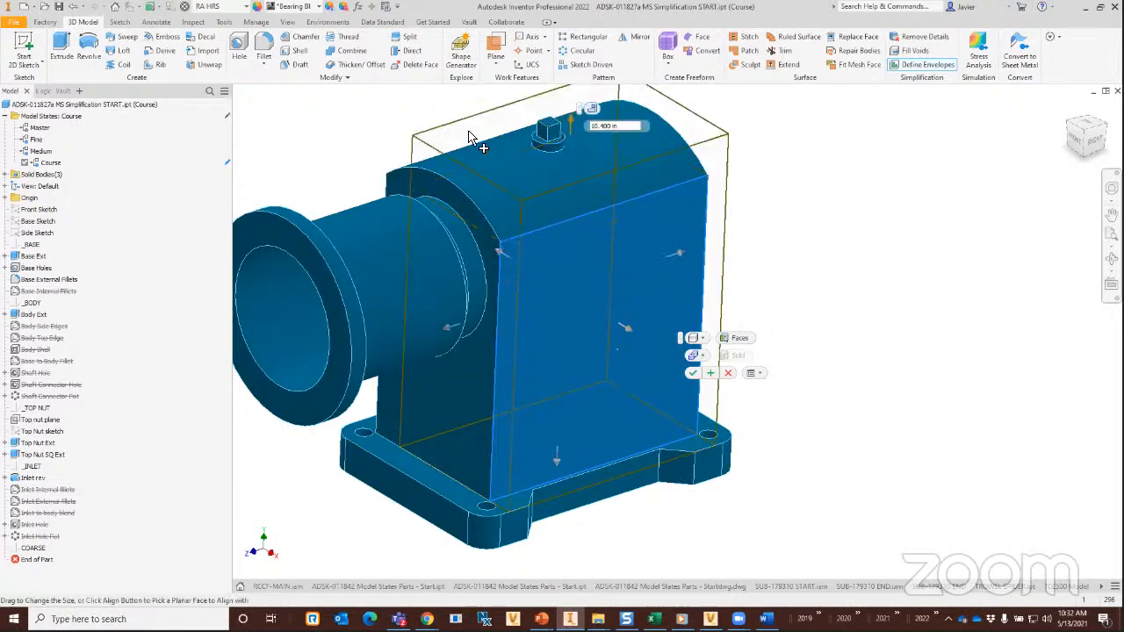
{"action": "left_click", "coordinate": [500, 253]}
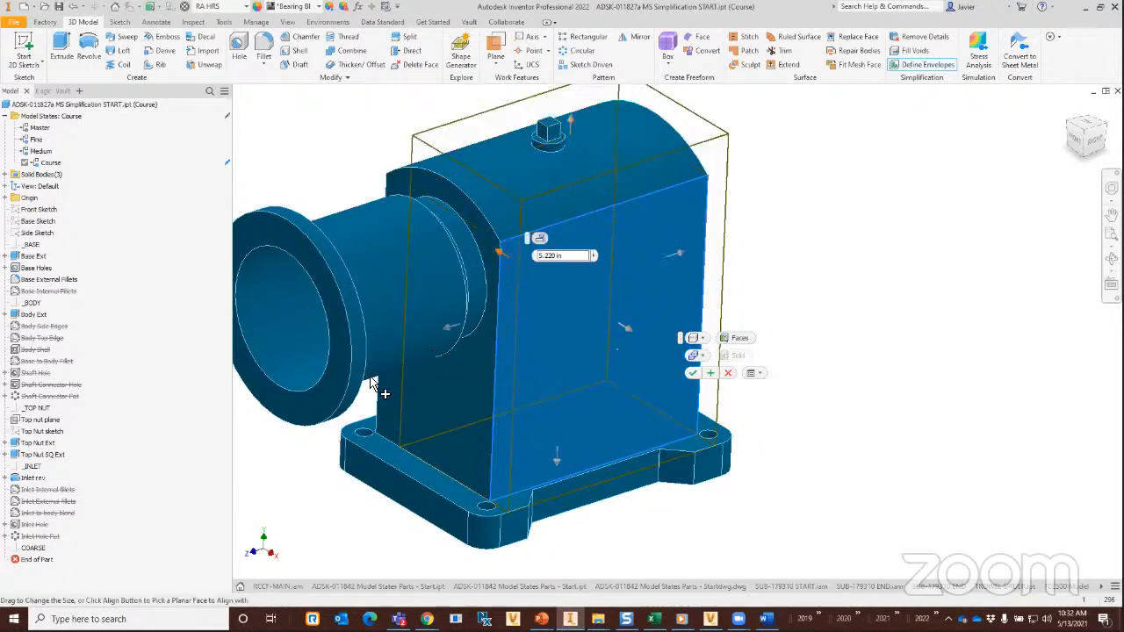
{"action": "middle_click_drag", "start_coordinate": [443, 498], "coordinate": [389, 457], "text": "shift"}
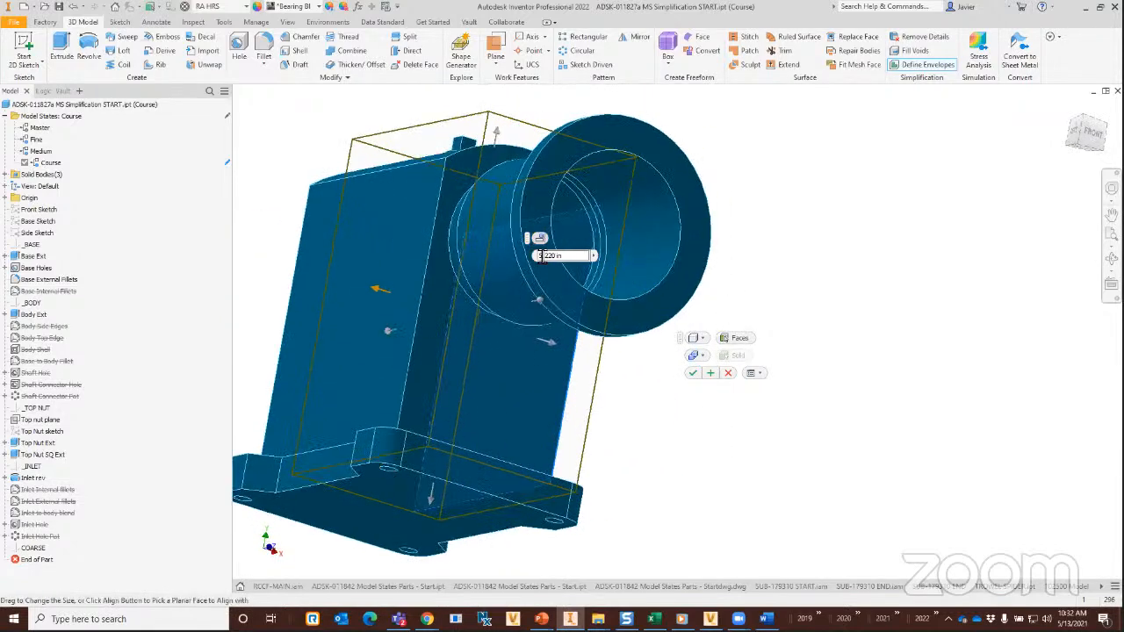
{"action": "left_click", "coordinate": [539, 238]}
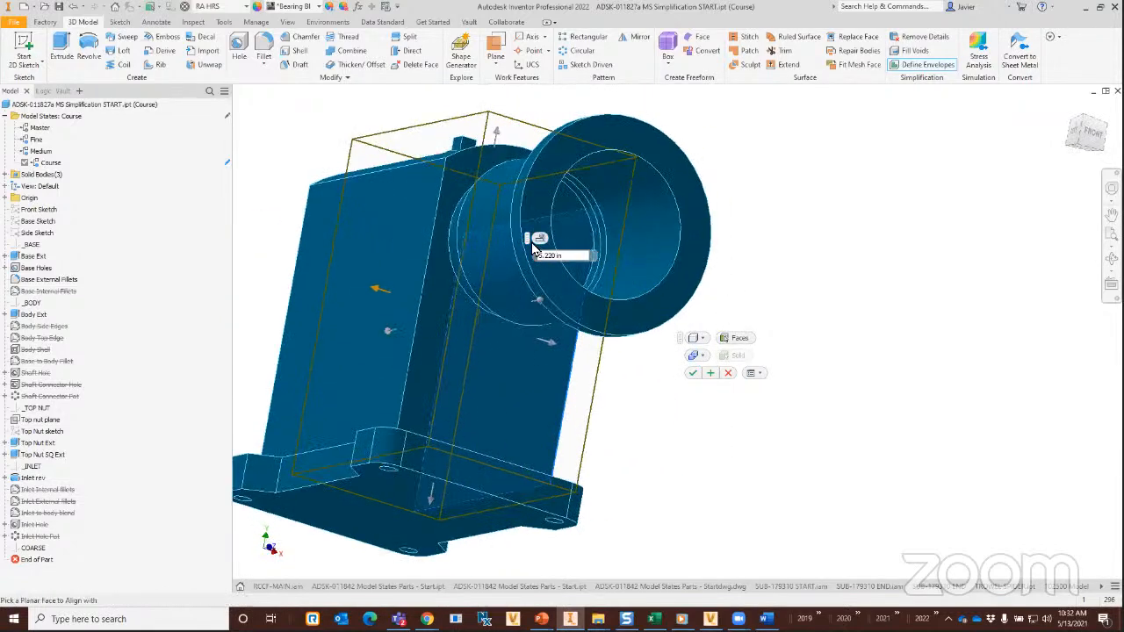
{"action": "left_click", "coordinate": [354, 448]}
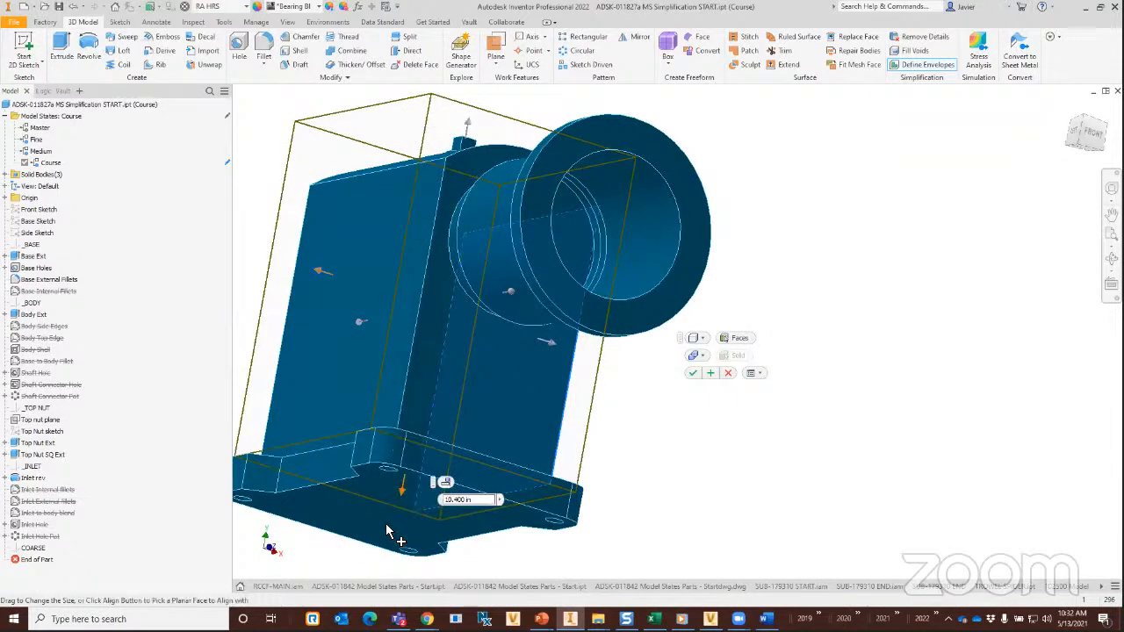
Extend the box envelope down to the underside of the base, 11.500 in high, and apply it.
{"action": "left_click_drag", "start_coordinate": [401, 489], "coordinate": [402, 530]}
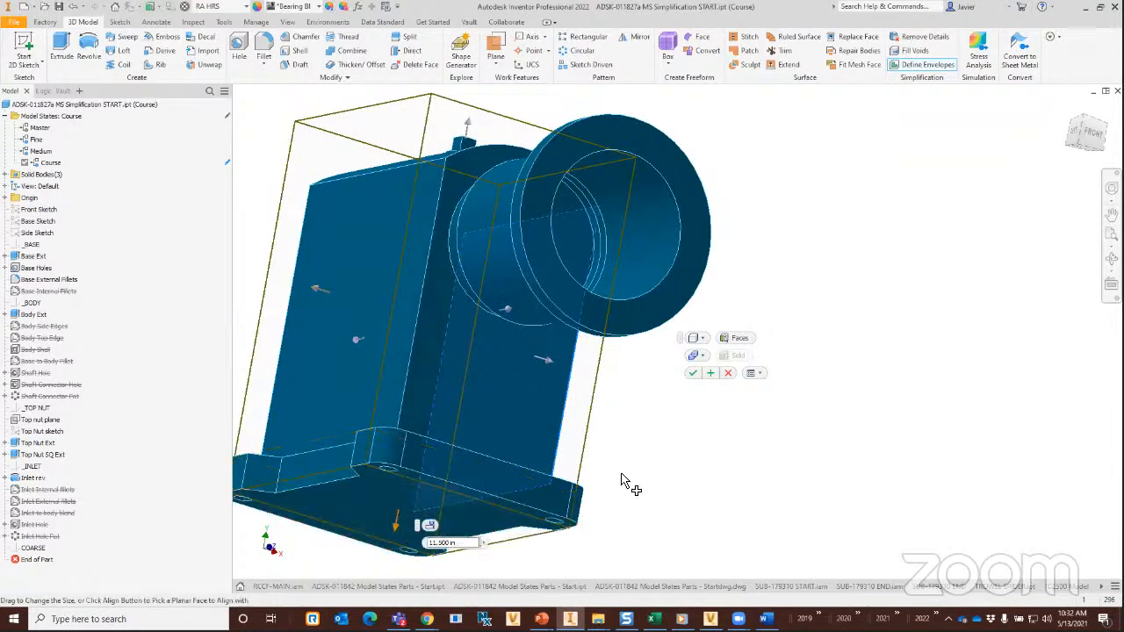
{"action": "scroll", "coordinate": [621, 475], "scroll_direction": "down", "scroll_amount": 5}
{"action": "middle_click_drag", "start_coordinate": [682, 485], "coordinate": [492, 505], "text": "shift"}
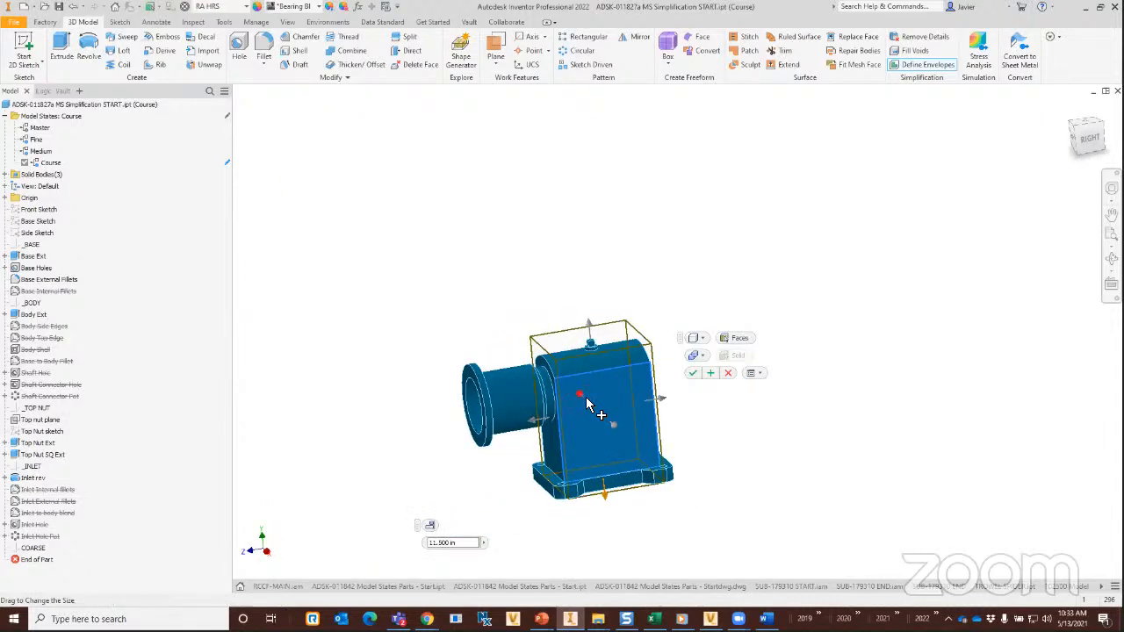
{"action": "scroll", "coordinate": [588, 404], "scroll_direction": "up", "scroll_amount": 3}
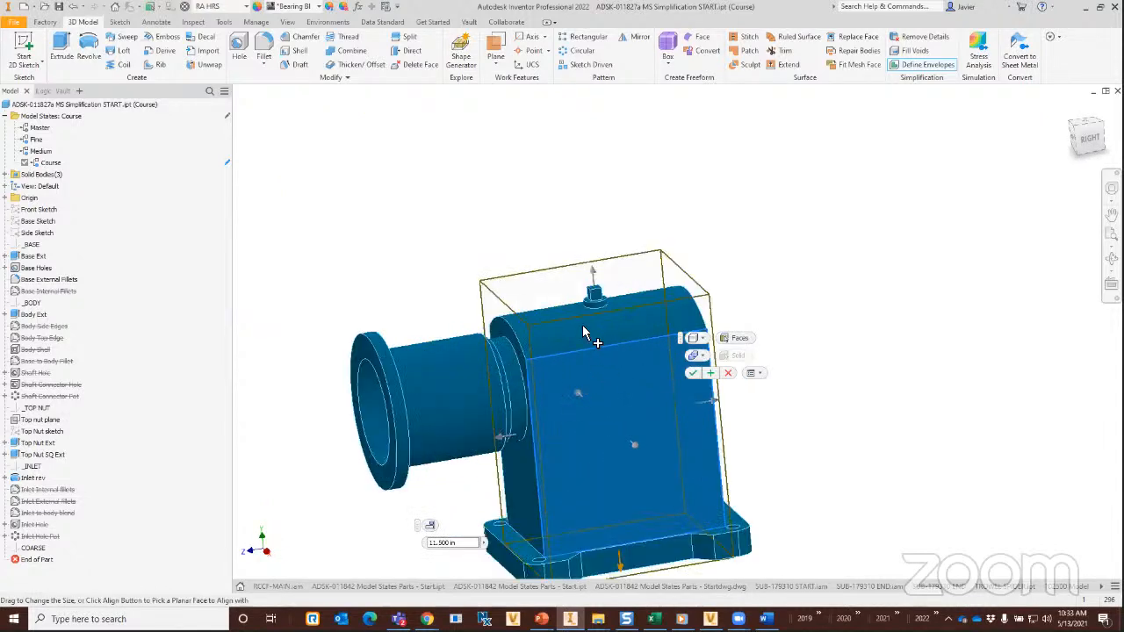
{"action": "left_click", "coordinate": [711, 375]}
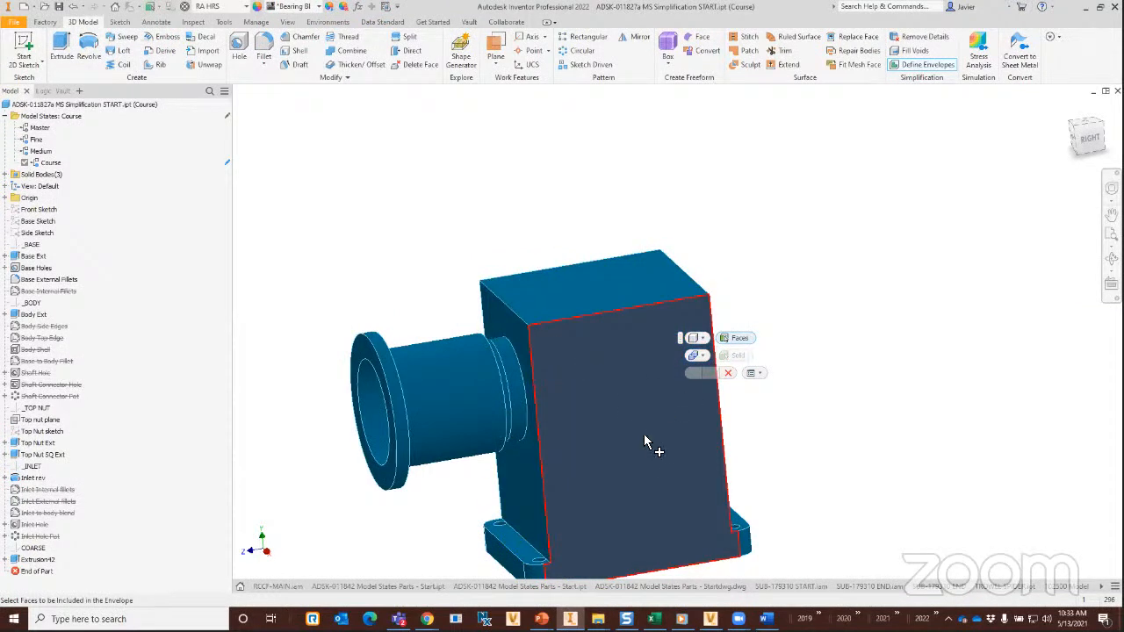
Start a bounding-cylinder envelope including the box's side face, the inlet tube and its flange.
{"action": "middle_click_drag", "start_coordinate": [647, 447], "coordinate": [557, 377]}
{"action": "left_click", "coordinate": [695, 341]}
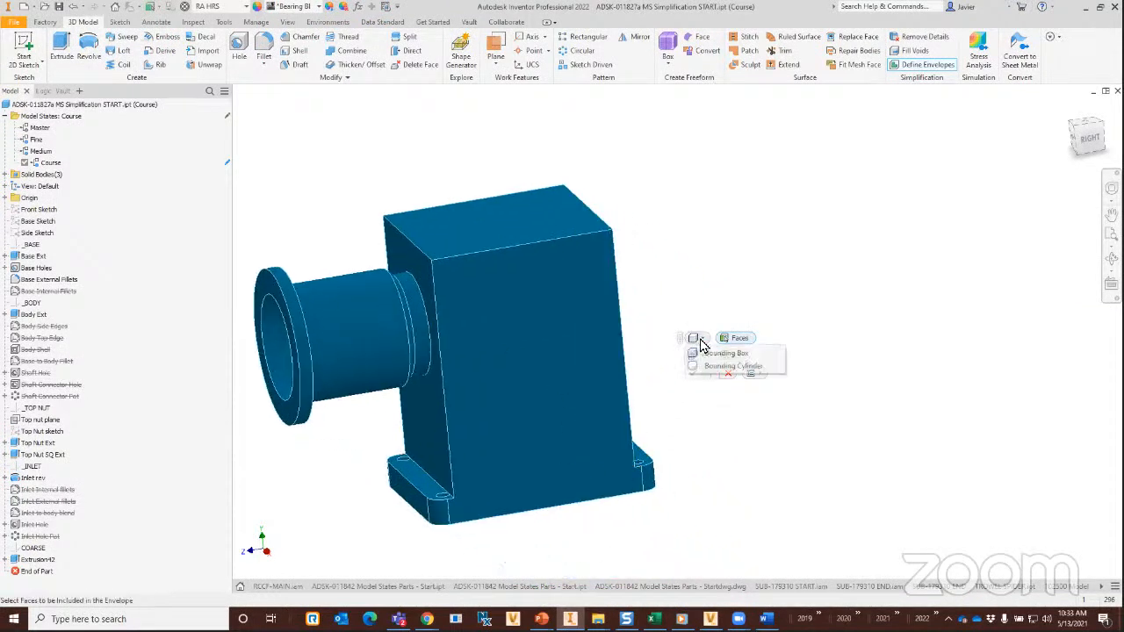
{"action": "left_click", "coordinate": [711, 352]}
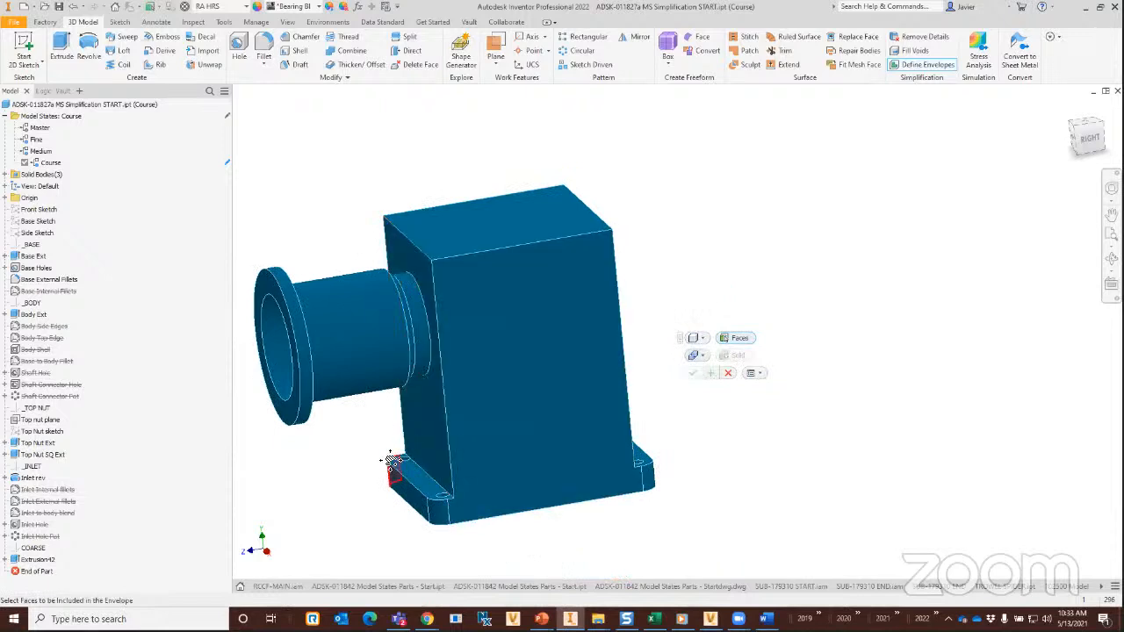
{"action": "middle_click_drag", "start_coordinate": [390, 460], "coordinate": [504, 428]}
{"action": "left_click", "coordinate": [717, 346]}
{"action": "left_click", "coordinate": [704, 339]}
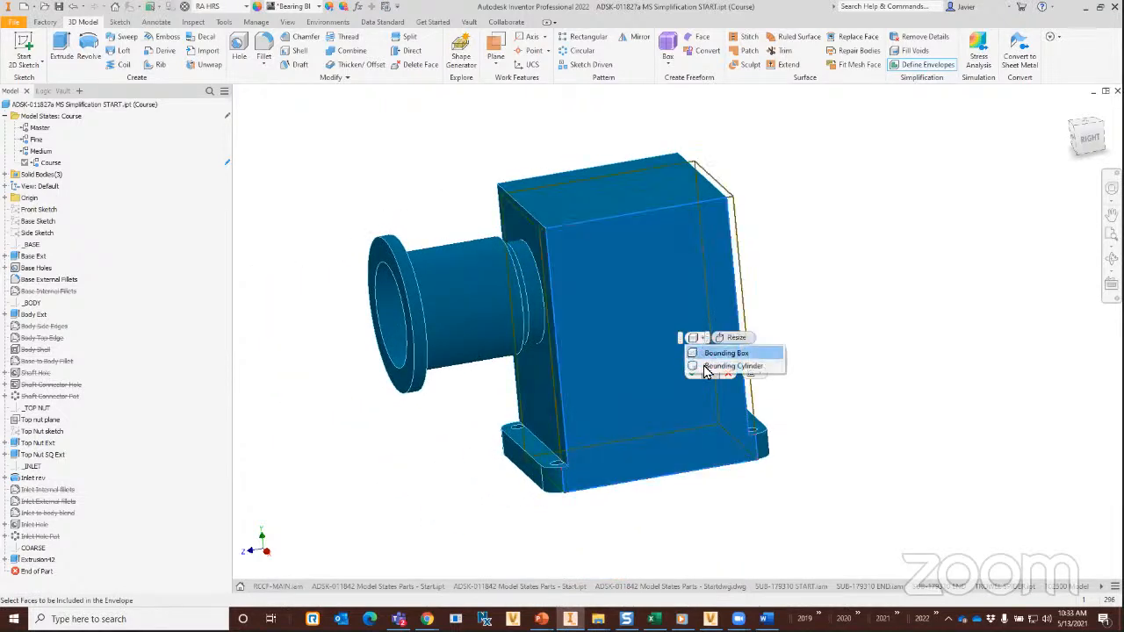
{"action": "left_click", "coordinate": [720, 365]}
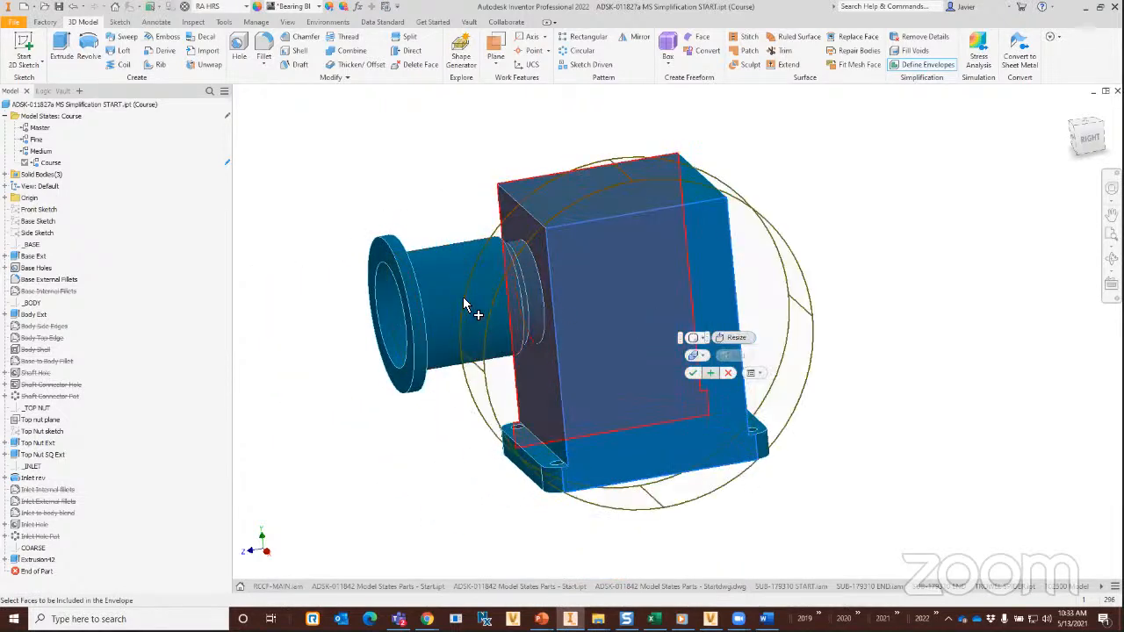
{"action": "left_click", "coordinate": [442, 279]}
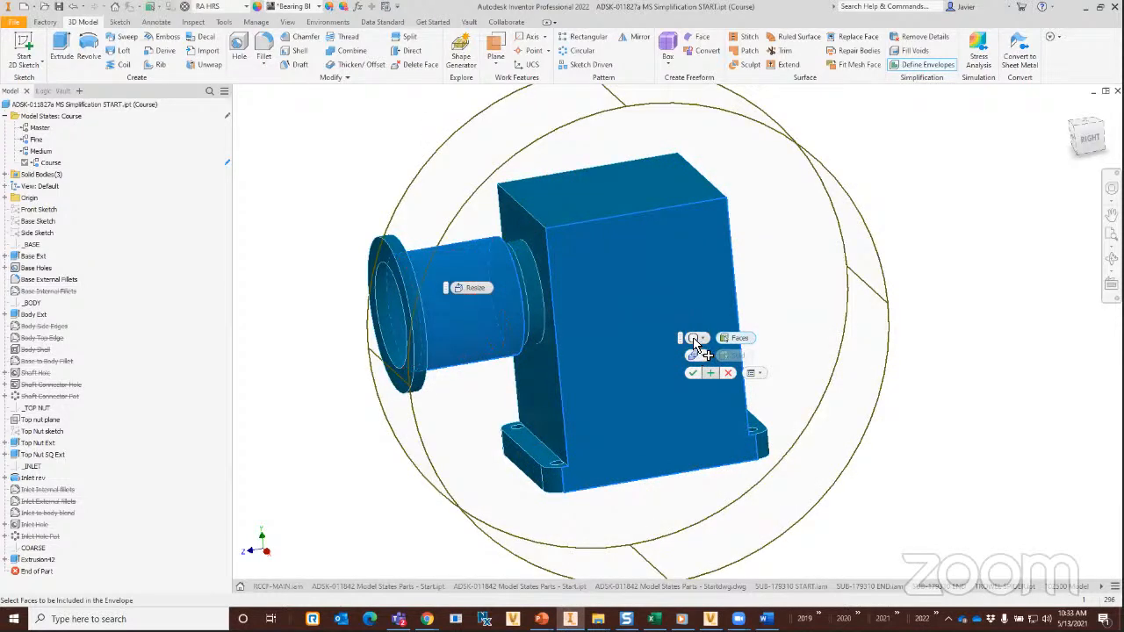
{"action": "left_click", "coordinate": [420, 323]}
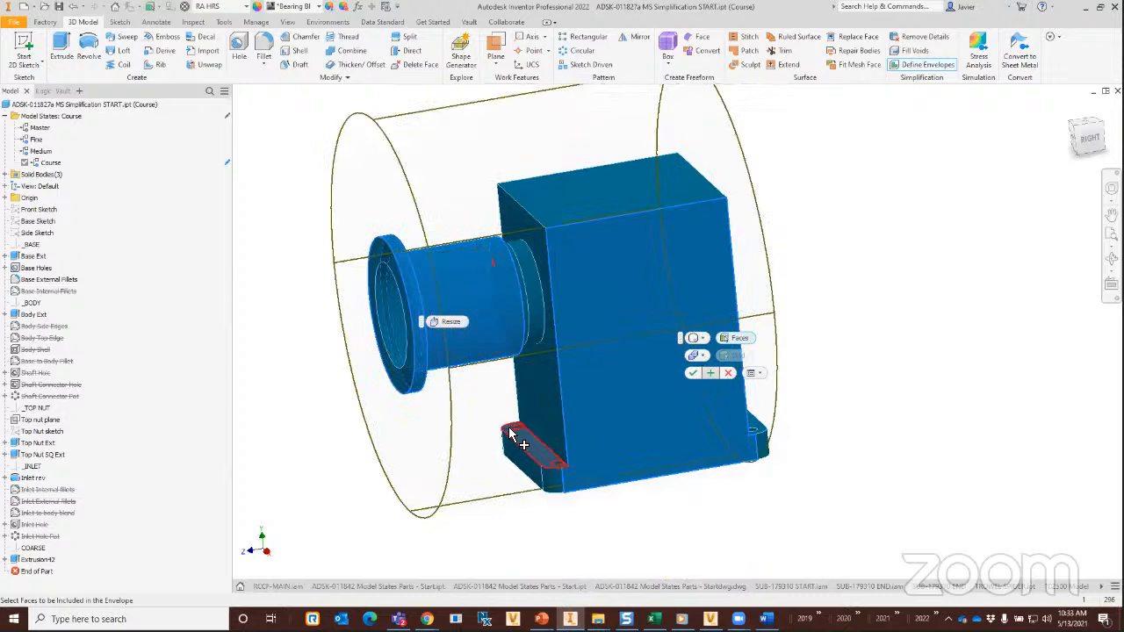
{"action": "middle_click_drag", "start_coordinate": [547, 457], "coordinate": [443, 290], "text": "shift"}
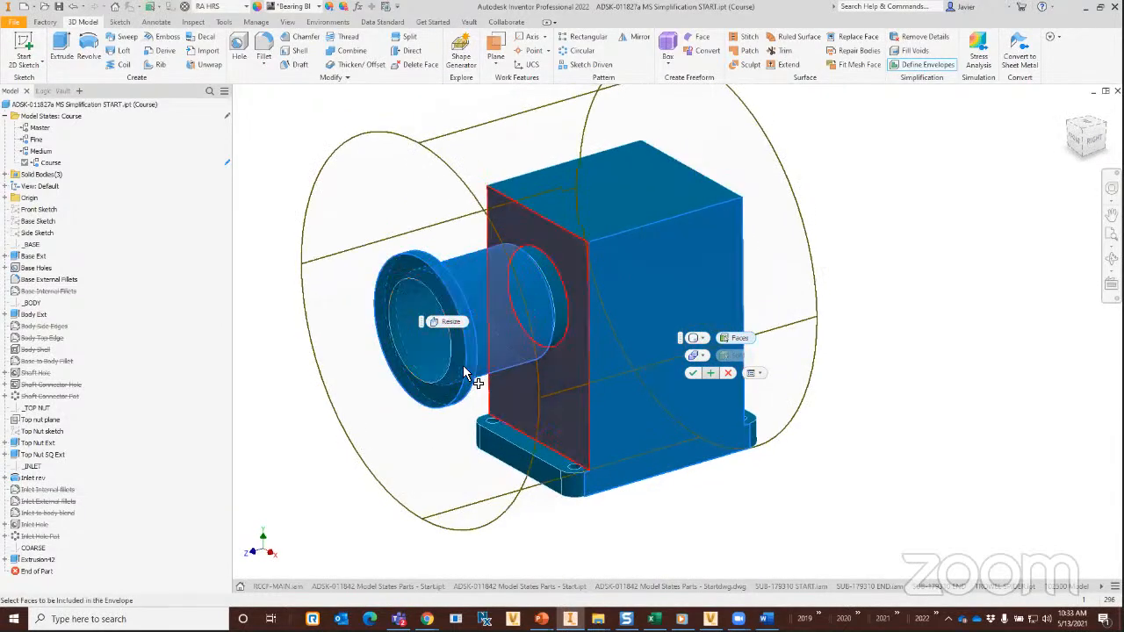
Resize the cylinder envelope's radius to match the outer cylindrical face of the inlet flange, 3.313 in.
{"action": "left_click", "coordinate": [446, 321]}
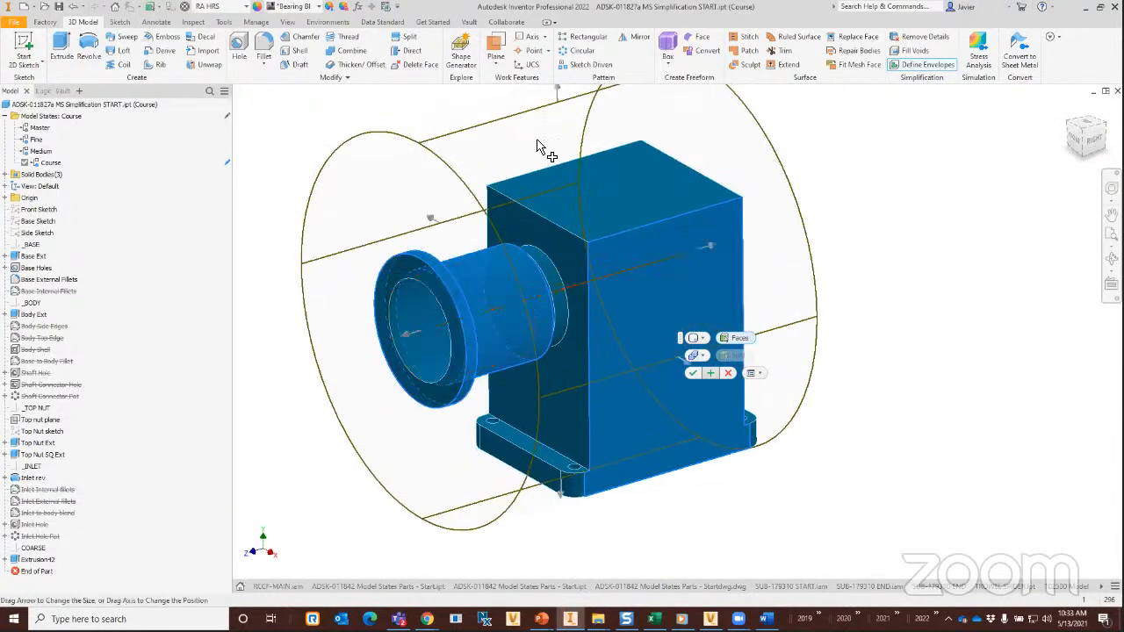
{"action": "left_click", "coordinate": [557, 91]}
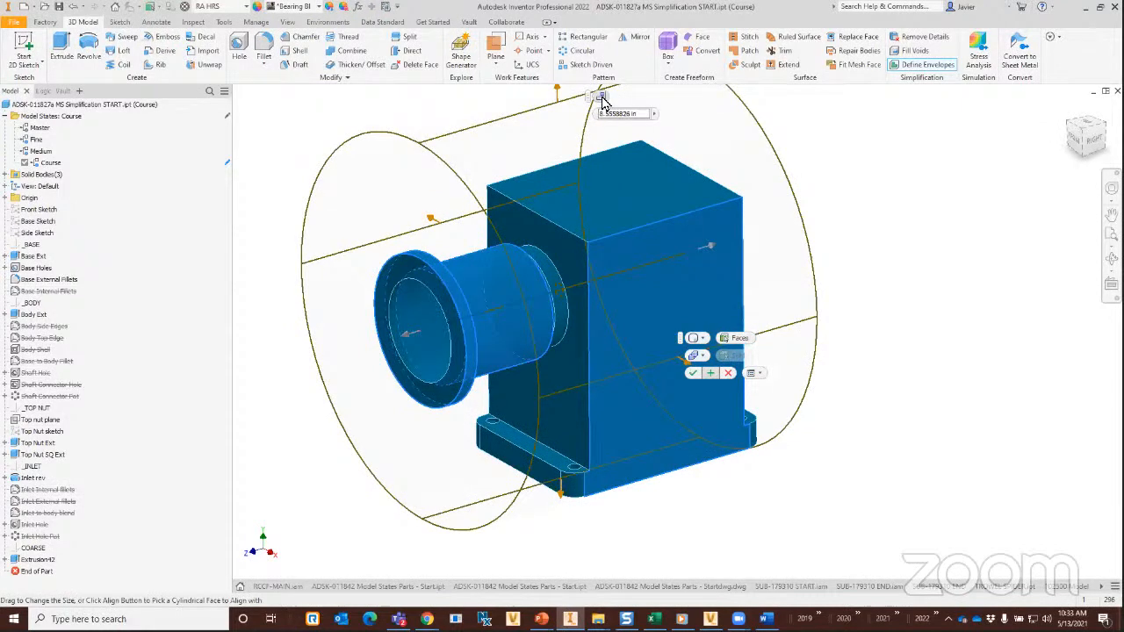
{"action": "left_click", "coordinate": [601, 103]}
{"action": "left_click", "coordinate": [446, 282]}
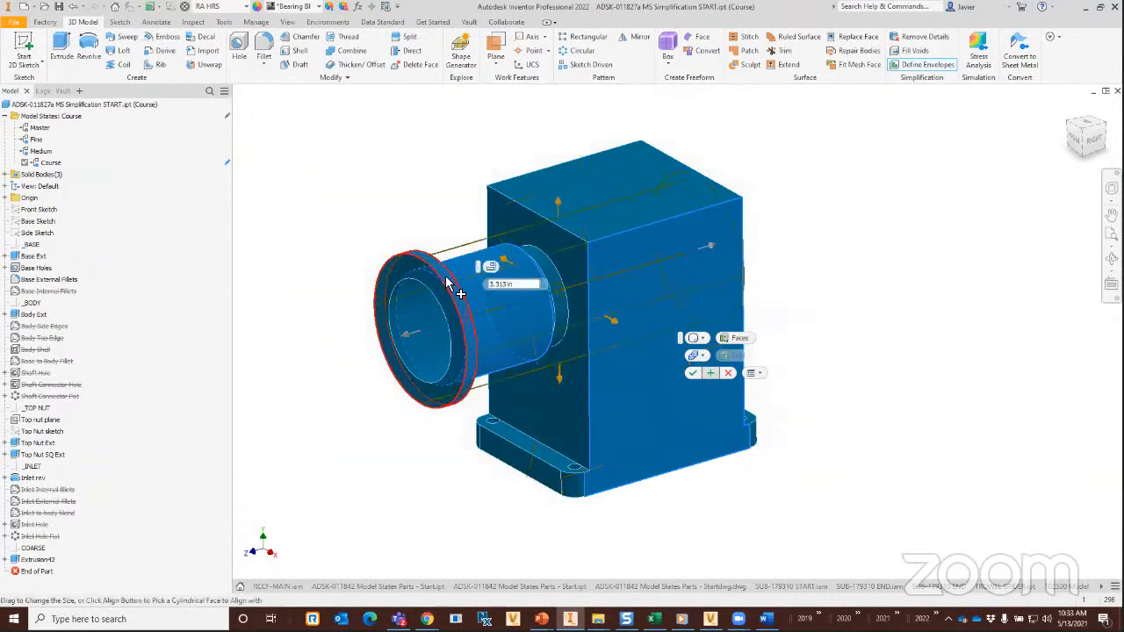
Align the cylinder envelope's inner end with the box's front face, giving a length of 6.011 in, and apply the envelope.
{"action": "left_click", "coordinate": [712, 250]}
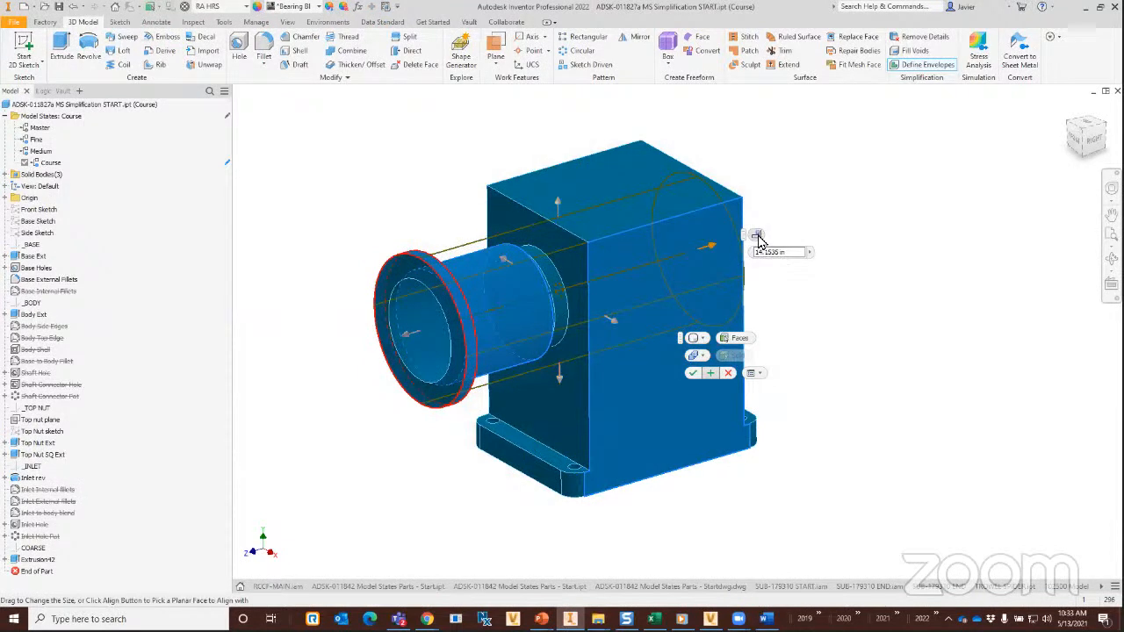
{"action": "left_click", "coordinate": [757, 236]}
{"action": "left_click", "coordinate": [574, 261]}
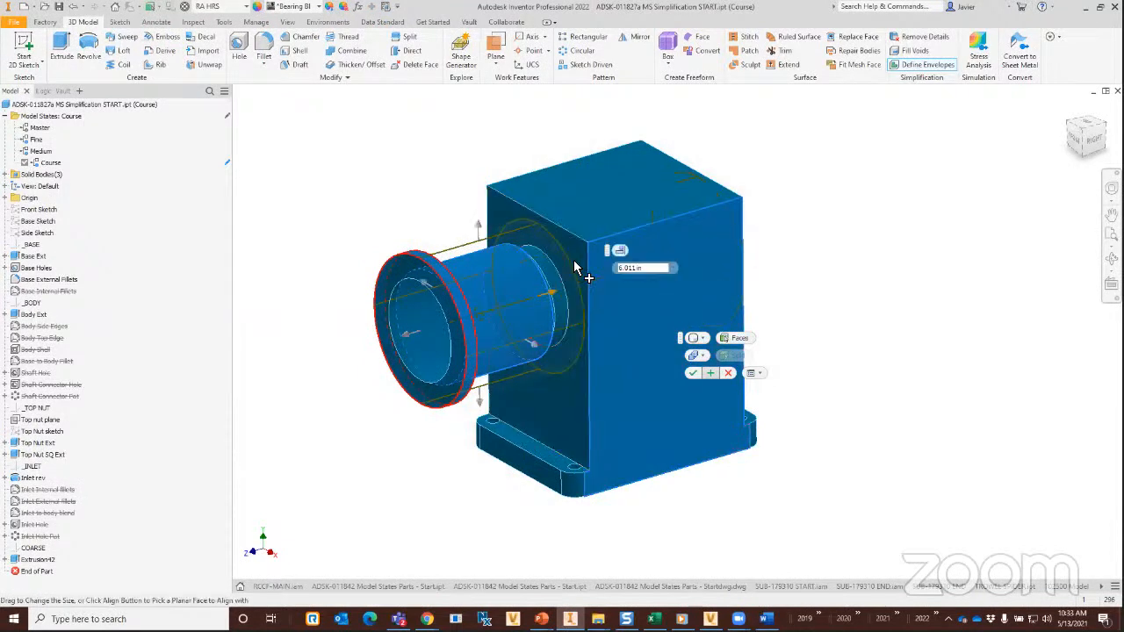
{"action": "left_click", "coordinate": [406, 337]}
{"action": "left_click", "coordinate": [450, 326]}
{"action": "left_click", "coordinate": [436, 397]}
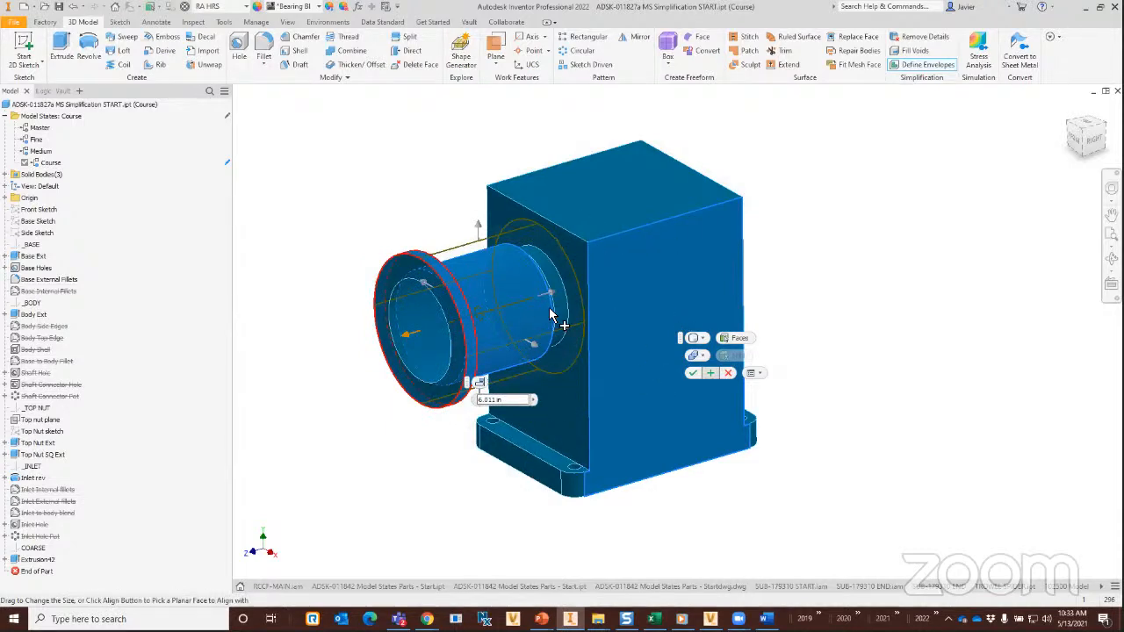
{"action": "left_click", "coordinate": [714, 378]}
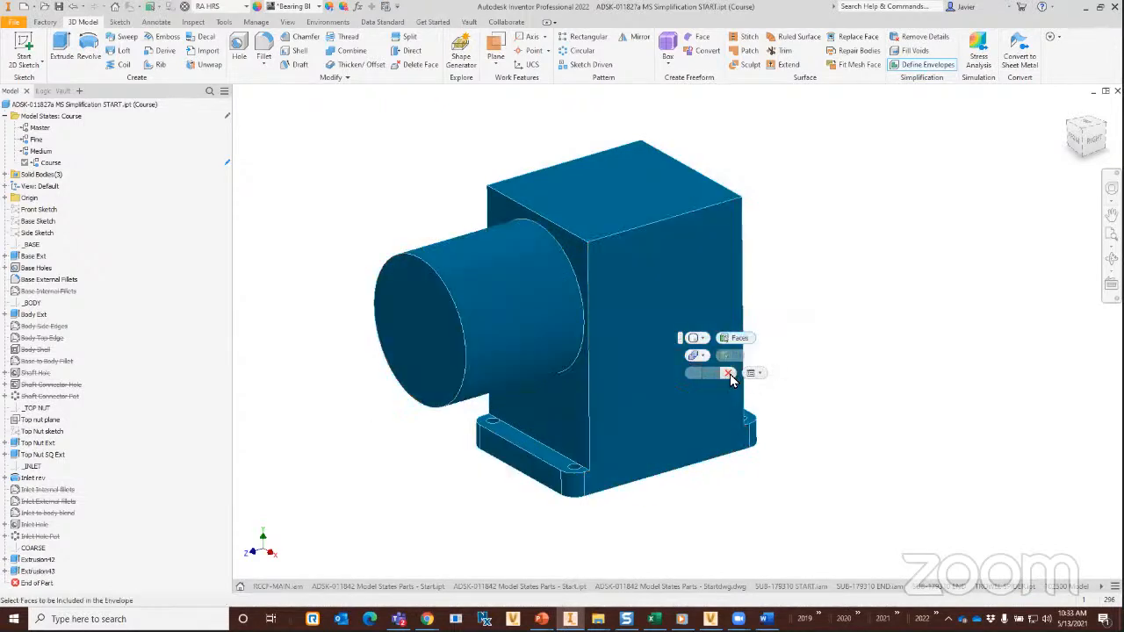
Close the envelope definition and compare the housing part's Fine and Course model states, ending on Course.
{"action": "left_click", "coordinate": [728, 373]}
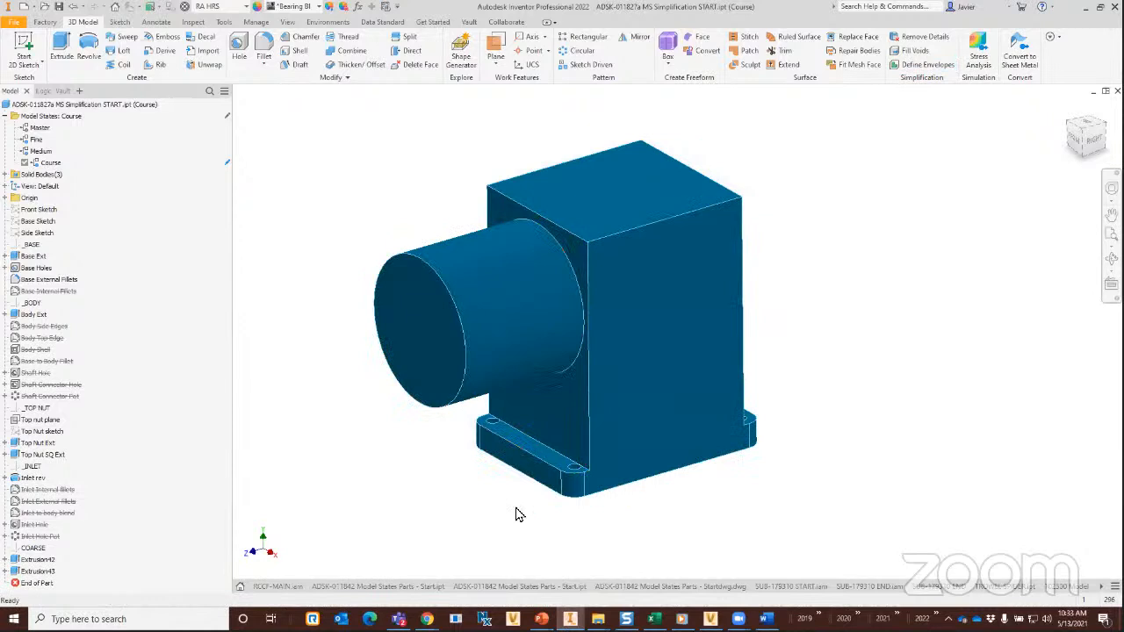
{"action": "middle_click_drag", "start_coordinate": [793, 425], "coordinate": [738, 423]}
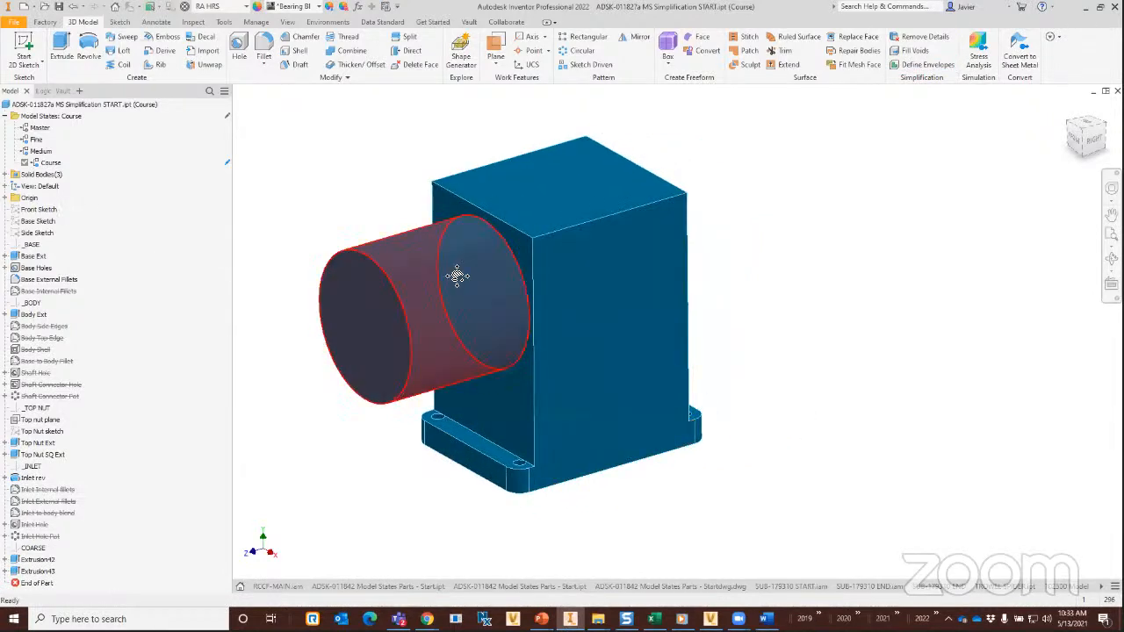
{"action": "middle_click_drag", "start_coordinate": [456, 276], "coordinate": [370, 270]}
{"action": "left_click", "coordinate": [166, 53]}
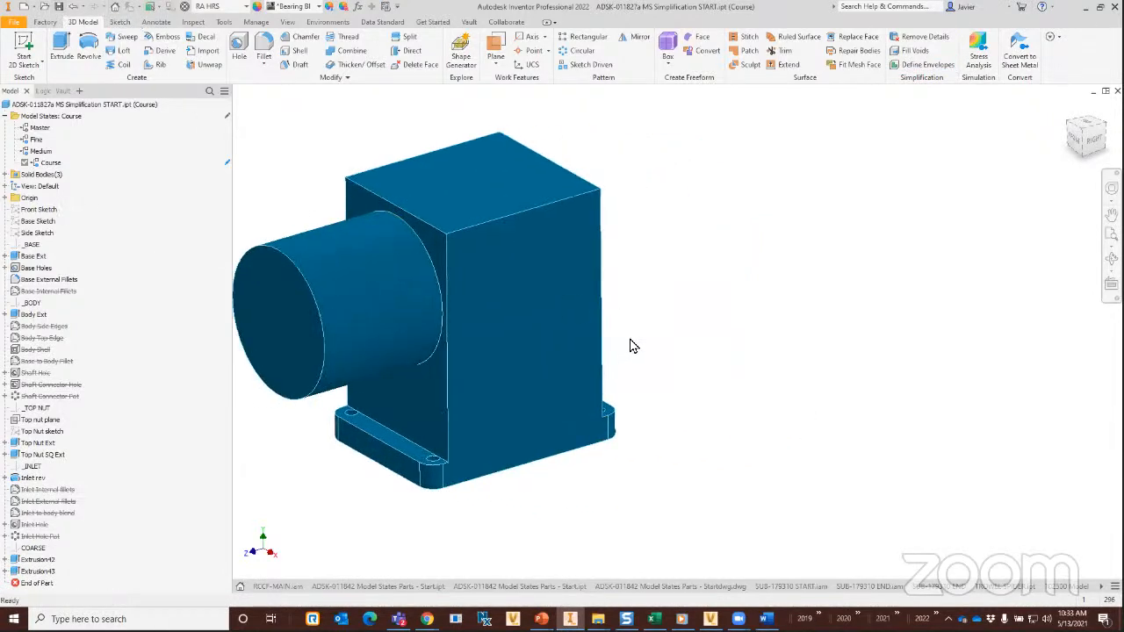
{"action": "double_click", "coordinate": [35, 139]}
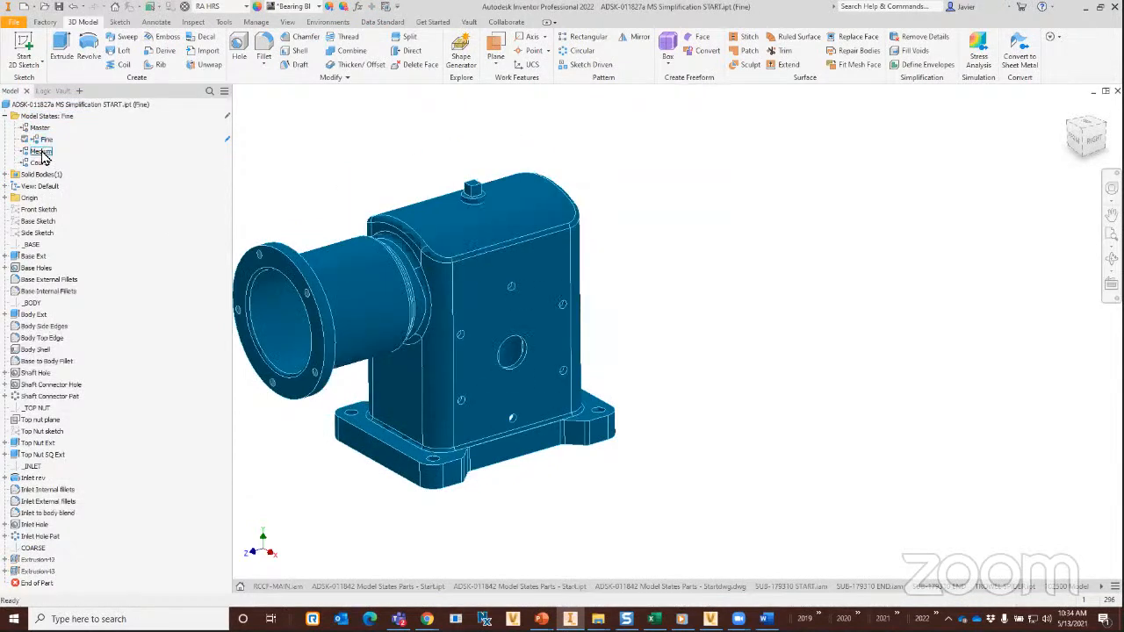
{"action": "double_click", "coordinate": [40, 163]}
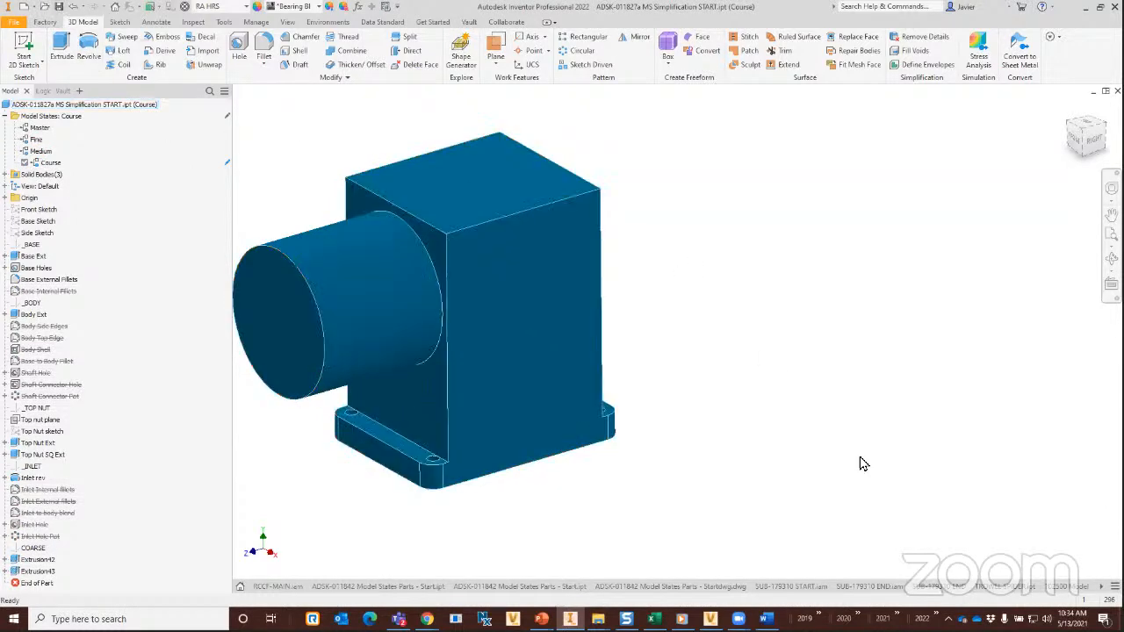
{"action": "middle_click_drag", "start_coordinate": [764, 513], "coordinate": [840, 494]}
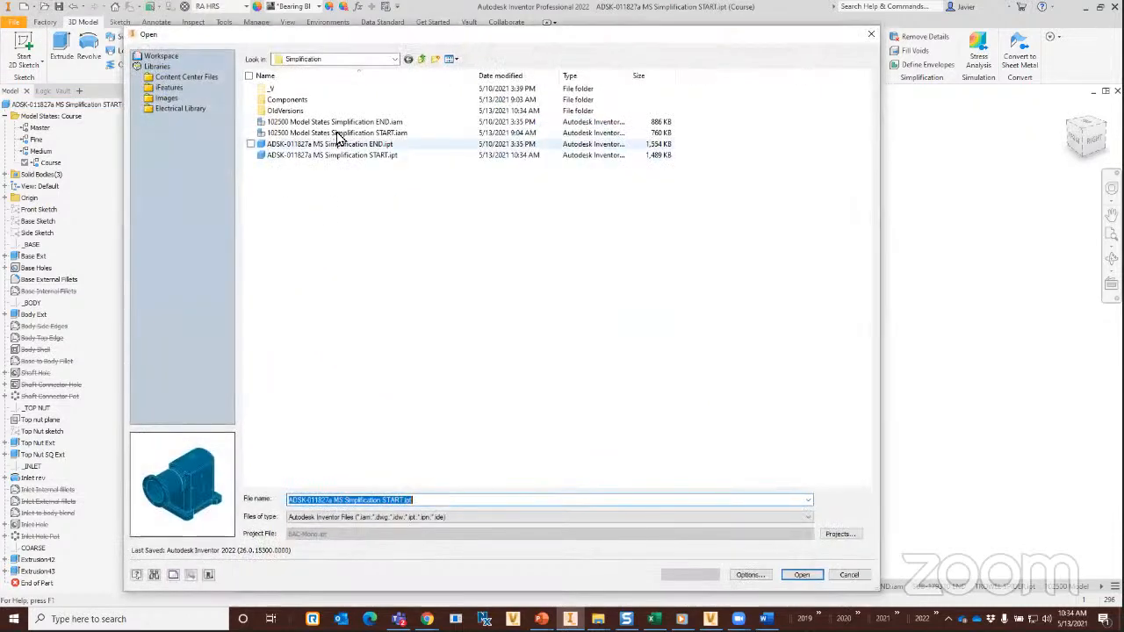
Open the assembly 102500 Model States Simplification START.iam and add a new model state named Course.
{"action": "double_click", "coordinate": [337, 144]}
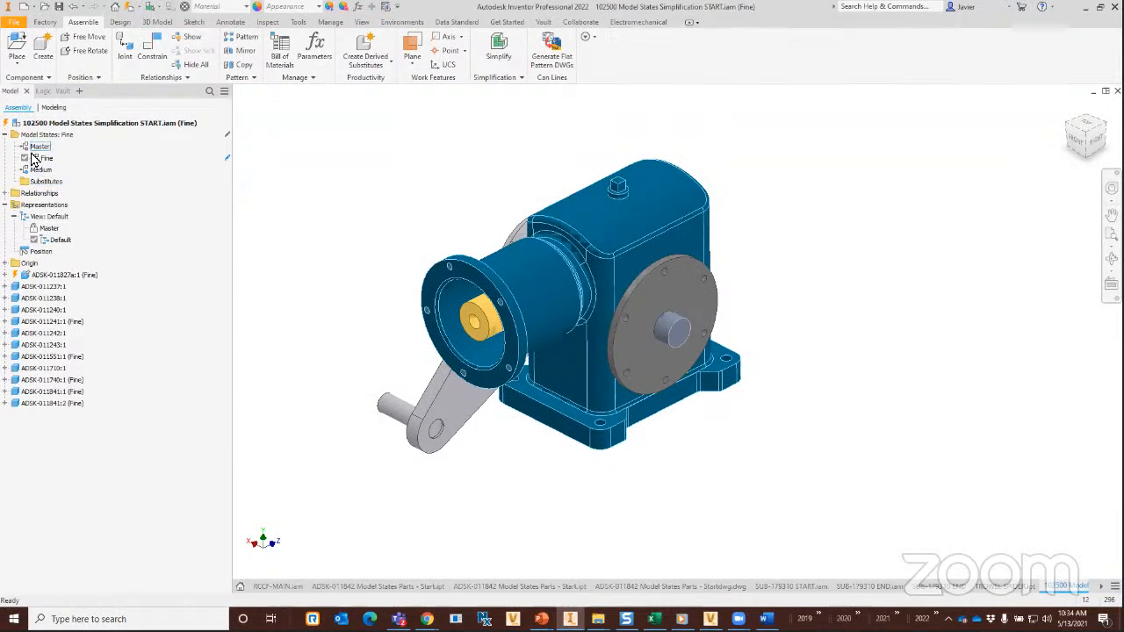
{"action": "right_click", "coordinate": [51, 136]}
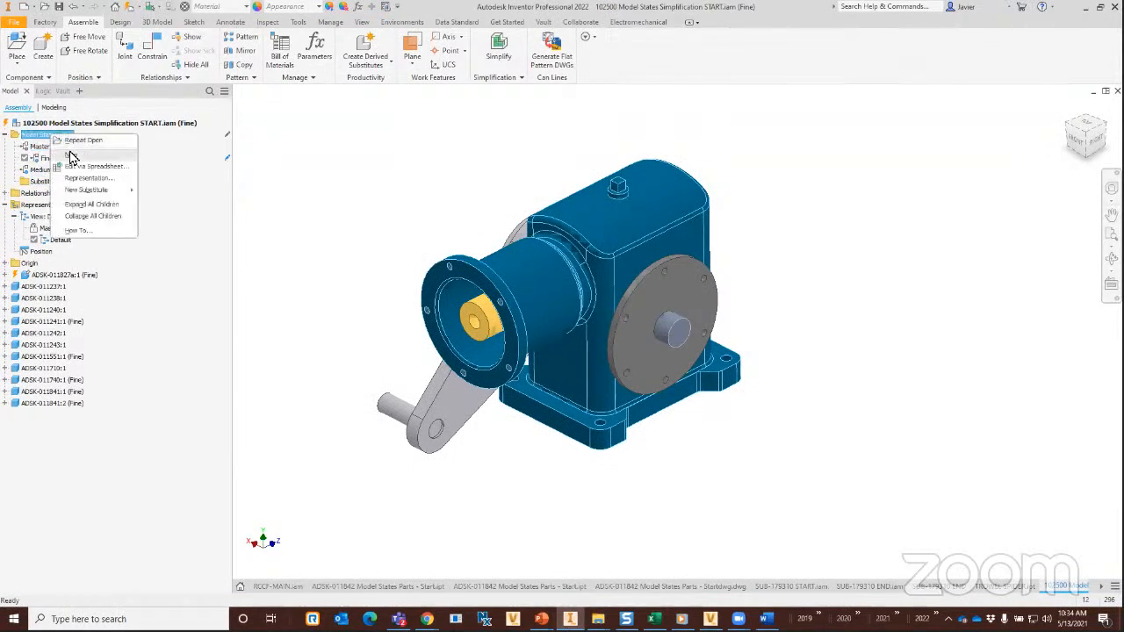
{"action": "left_click", "coordinate": [75, 158]}
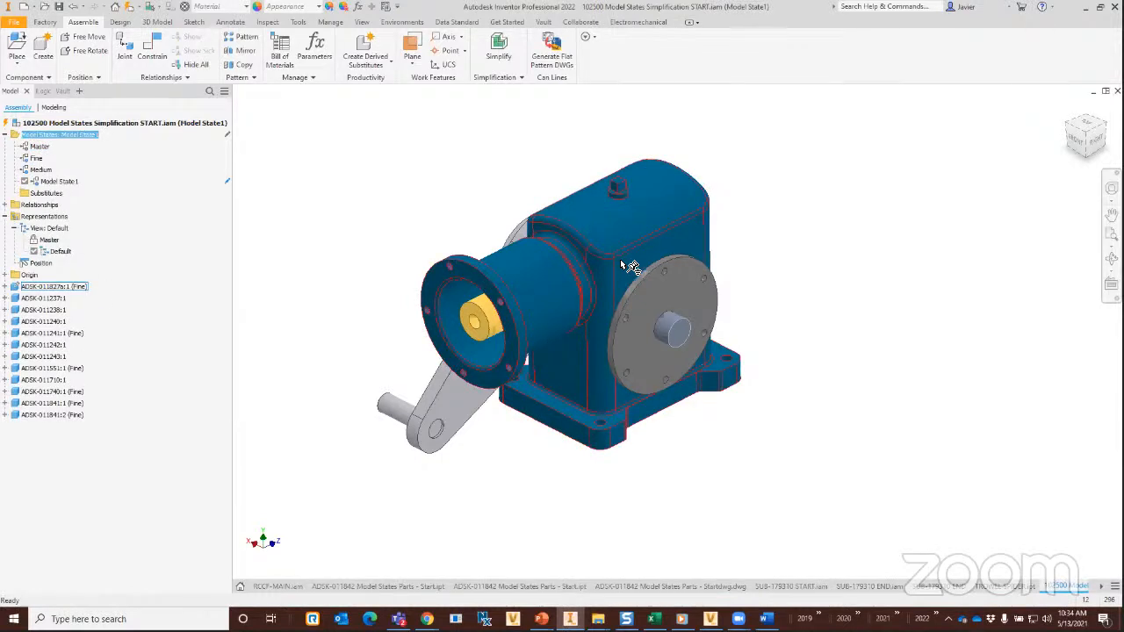
{"action": "double_click", "coordinate": [61, 182]}
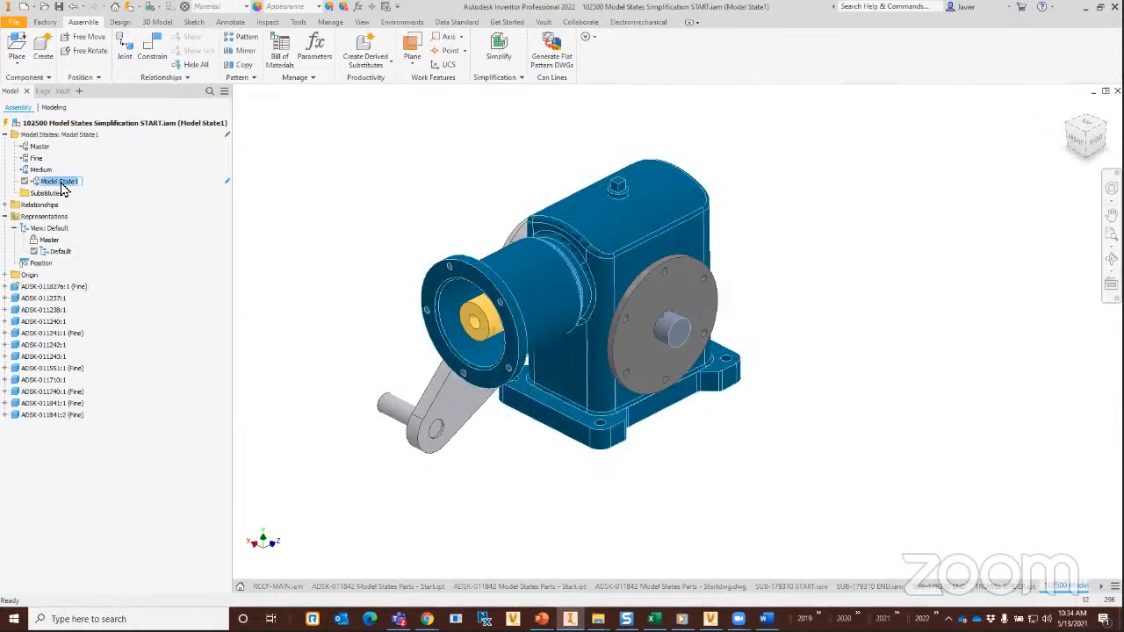
{"action": "type", "text": "Loarse"}
{"action": "key", "text": "Return"}
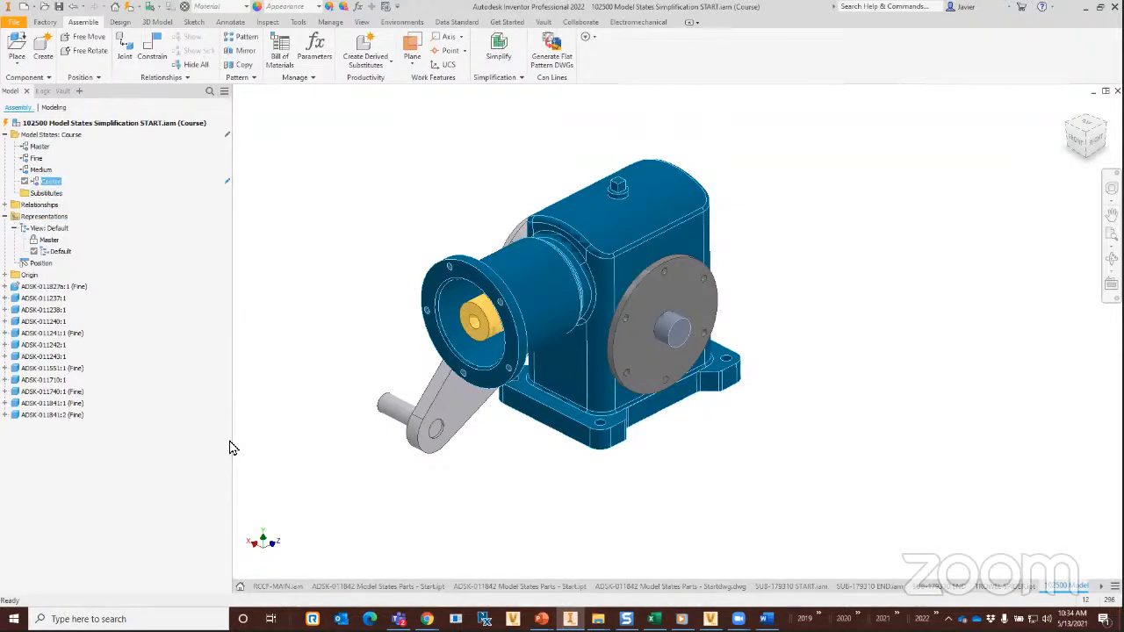
Examine which model states are available and active in the housing ADSK-011827a and in component ADSK-011237.
{"action": "left_click", "coordinate": [602, 241]}
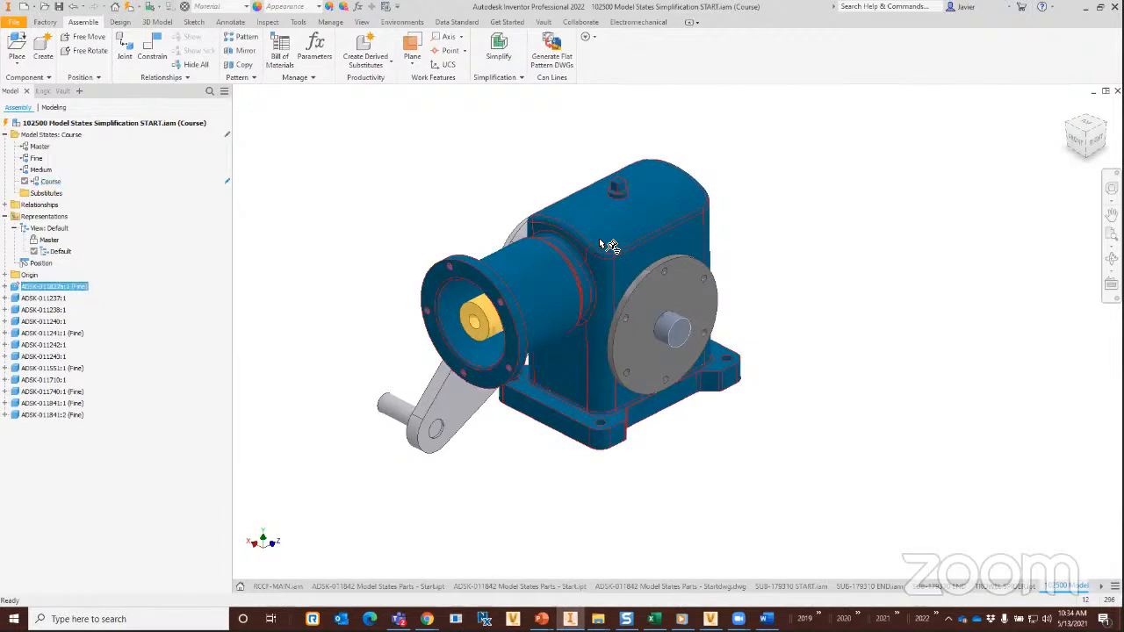
{"action": "left_click", "coordinate": [4, 287]}
{"action": "left_click", "coordinate": [14, 275]}
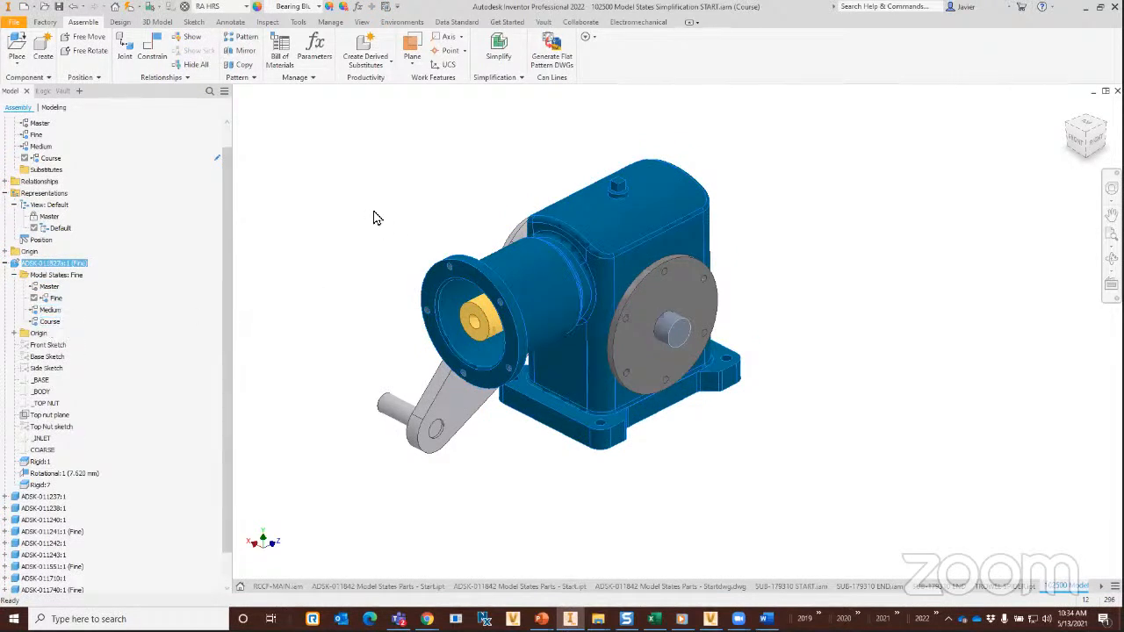
{"action": "left_click", "coordinate": [257, 250]}
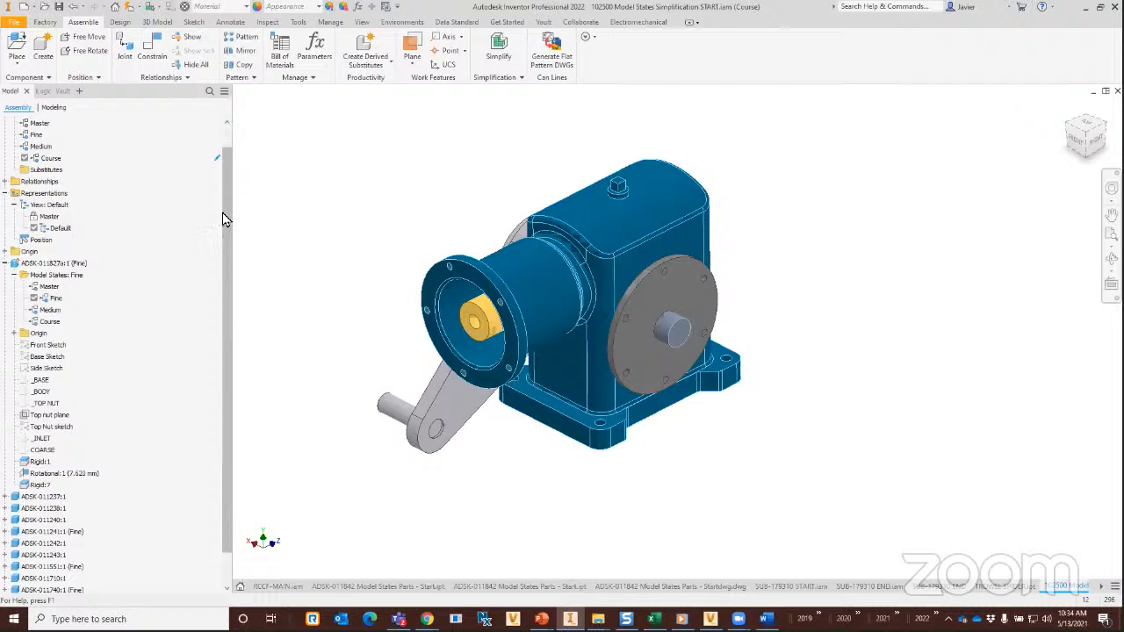
{"action": "left_click_drag", "start_coordinate": [225, 212], "coordinate": [231, 133]}
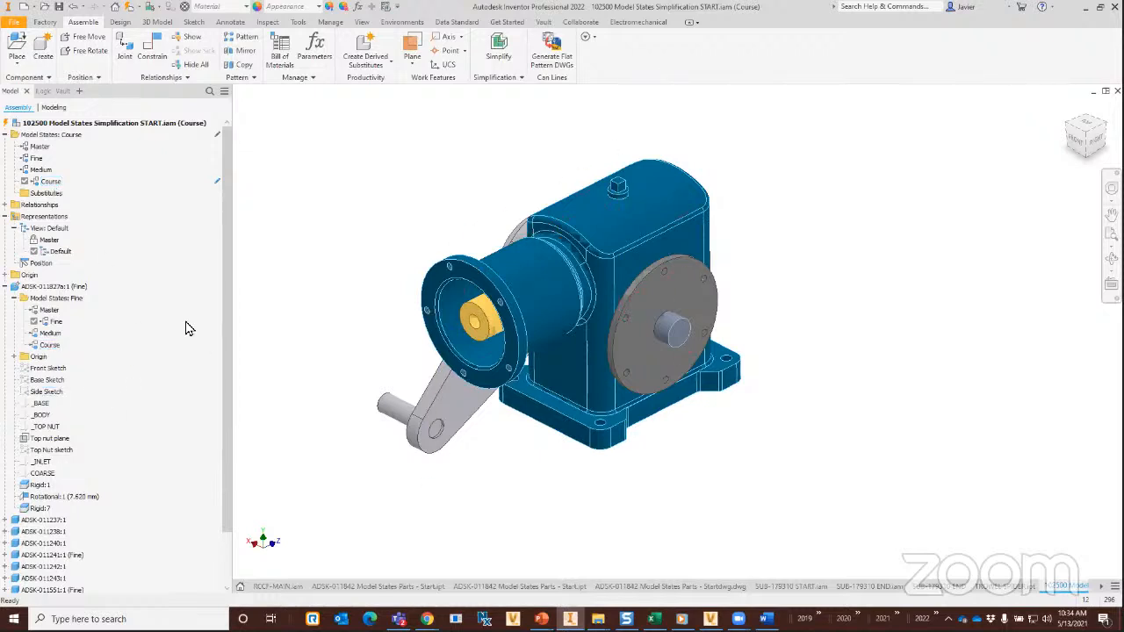
{"action": "left_click", "coordinate": [4, 520]}
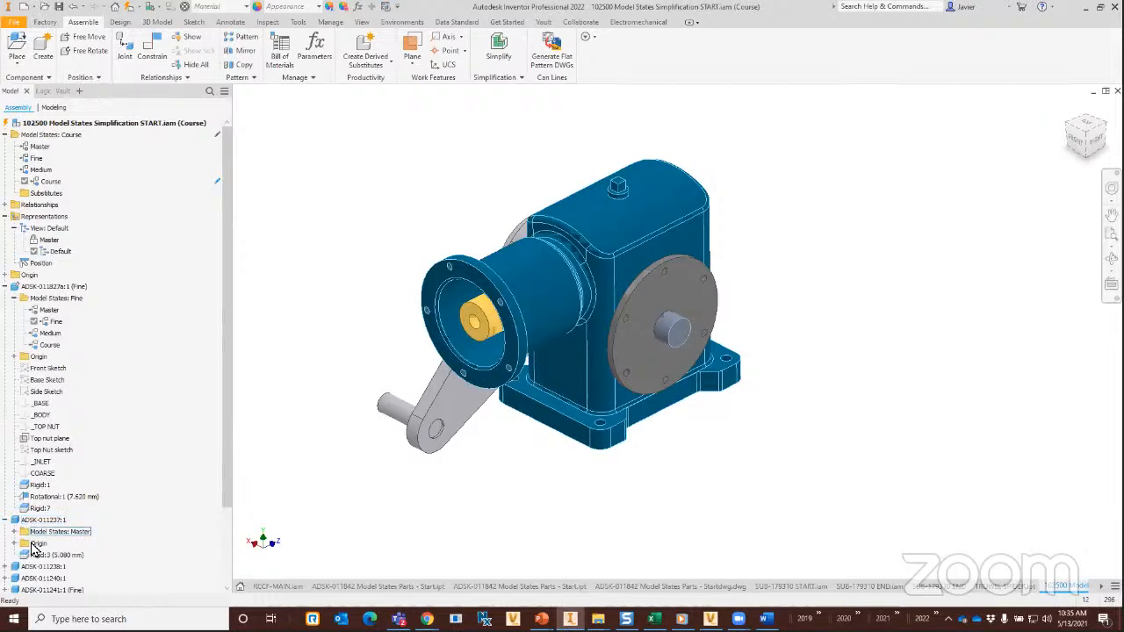
{"action": "left_click", "coordinate": [14, 531]}
{"action": "left_click", "coordinate": [14, 532]}
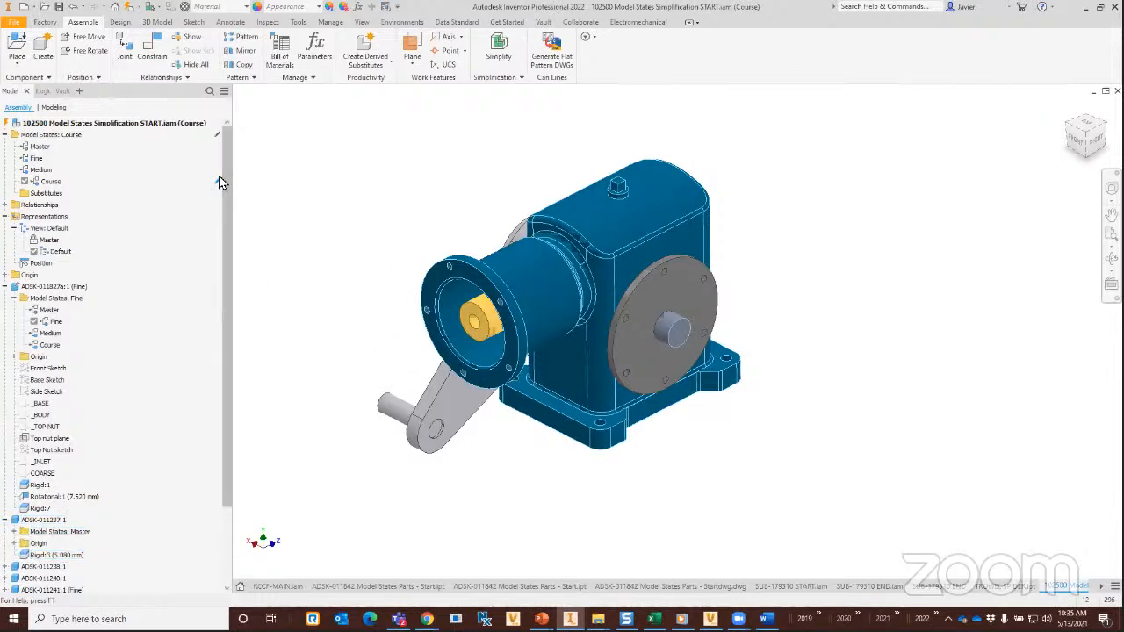
Use Link Model States to activate the Course state in the assembly's components, accepting the document save.
{"action": "left_click", "coordinate": [391, 74]}
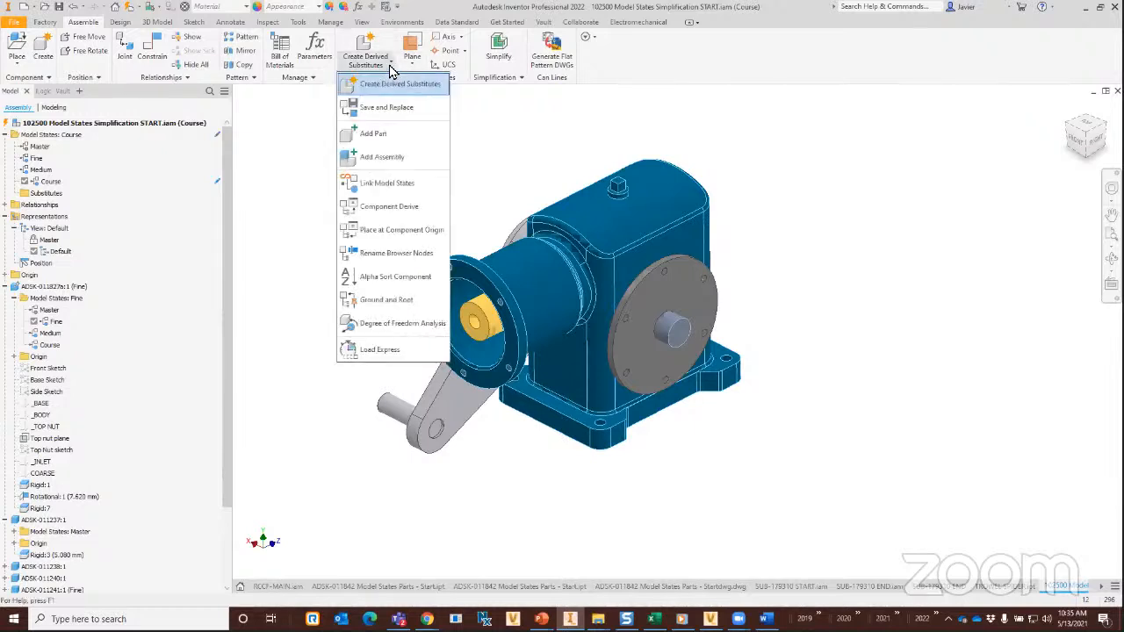
{"action": "left_click", "coordinate": [386, 184]}
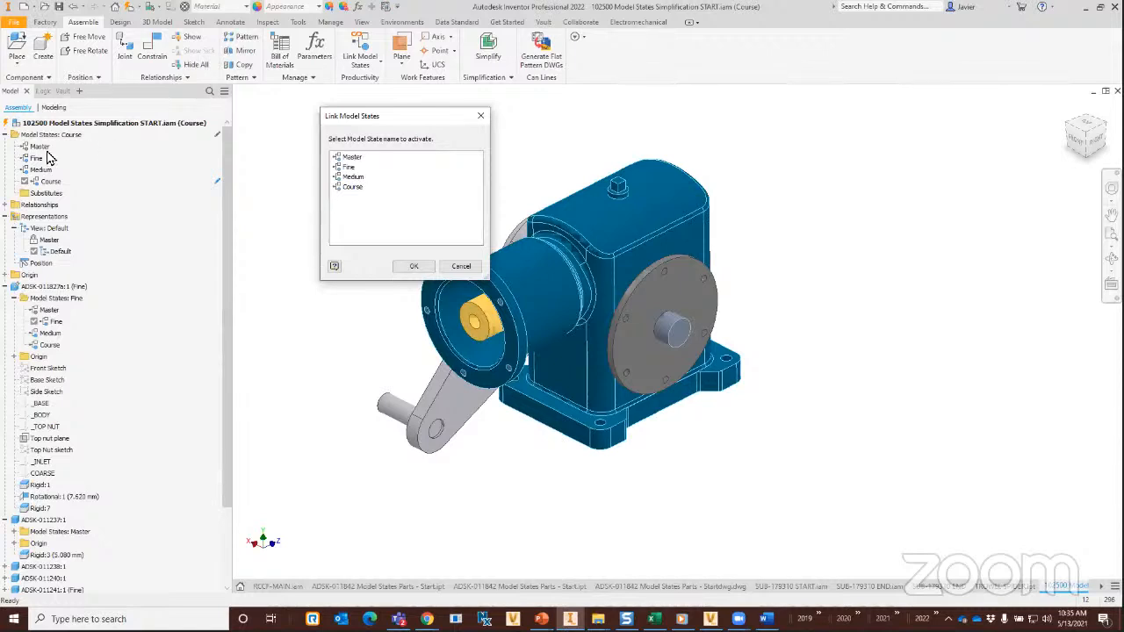
{"action": "left_click", "coordinate": [354, 188]}
{"action": "left_click", "coordinate": [420, 267]}
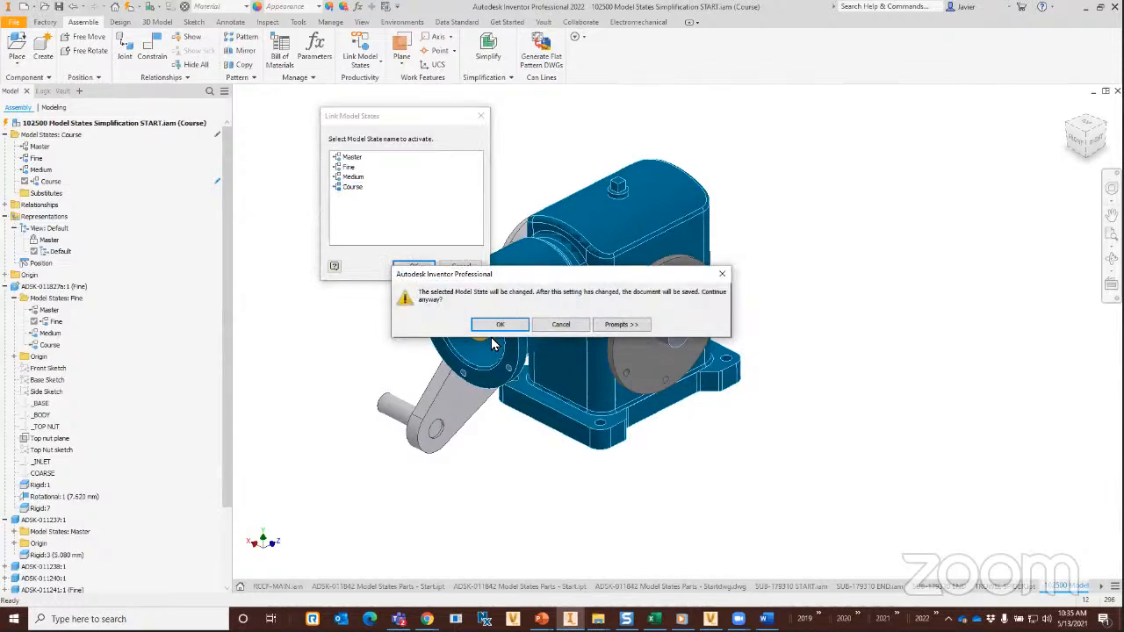
{"action": "left_click", "coordinate": [499, 325]}
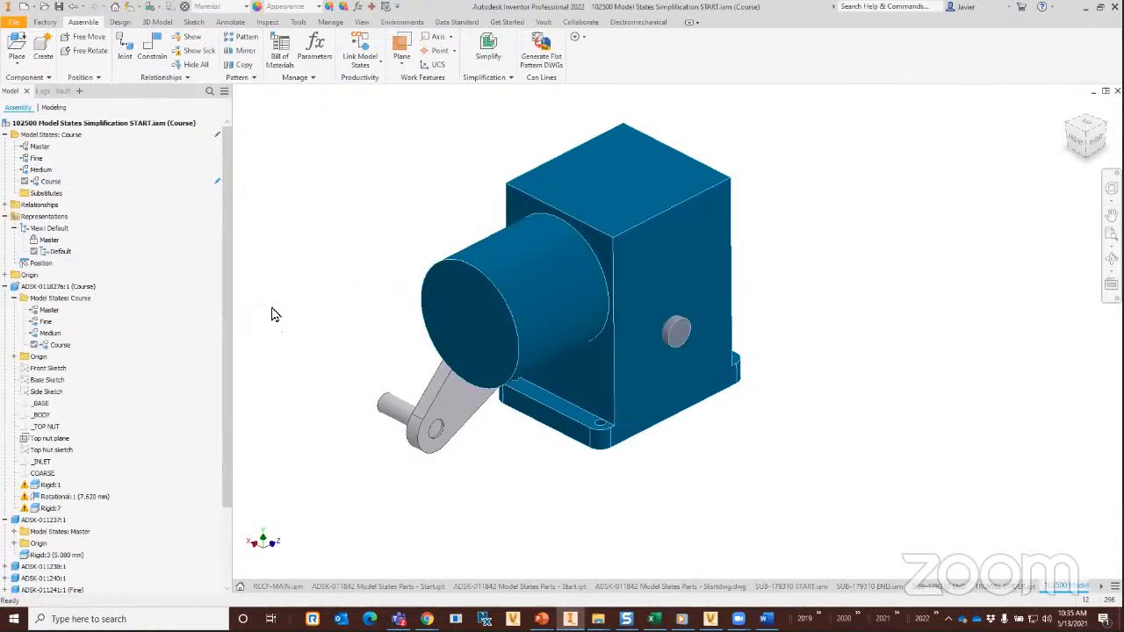
Activate the assembly's Fine and Medium model states in turn and examine each one from several angles.
{"action": "double_click", "coordinate": [40, 159]}
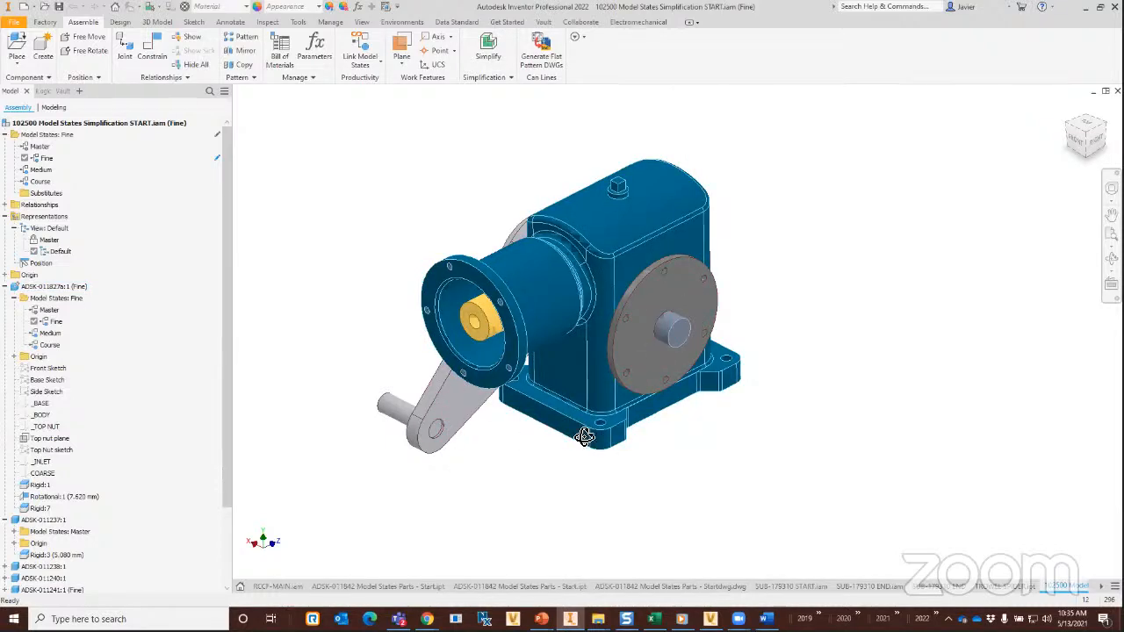
{"action": "middle_click_drag", "start_coordinate": [585, 437], "coordinate": [659, 305], "text": "shift"}
{"action": "middle_click_drag", "start_coordinate": [639, 361], "coordinate": [582, 439], "text": "shift"}
{"action": "key", "text": "F6"}
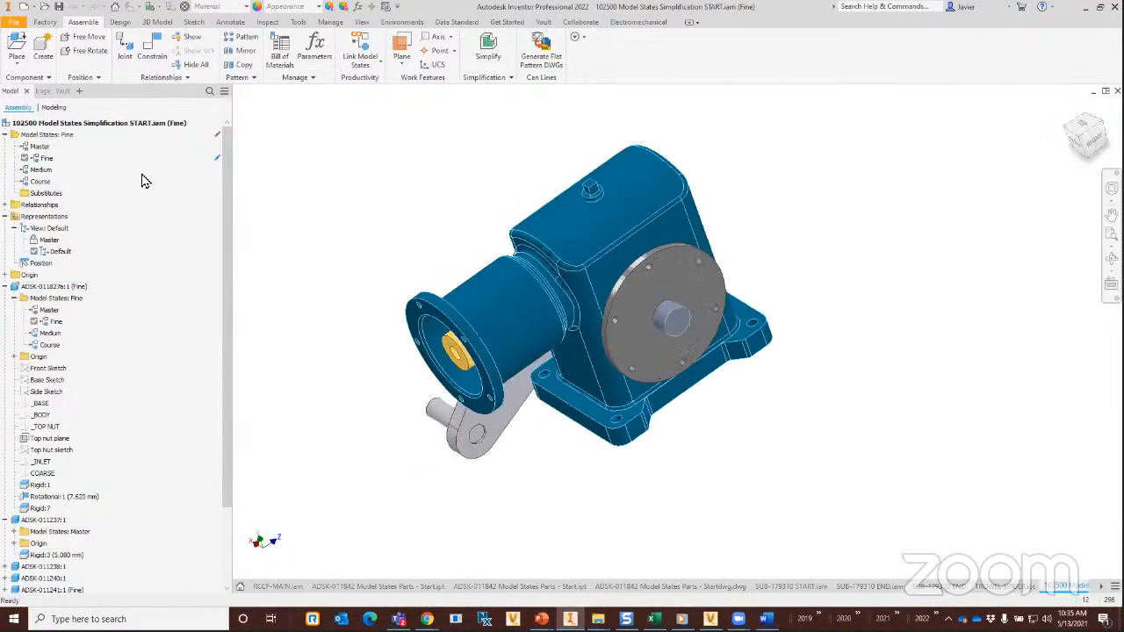
{"action": "left_click", "coordinate": [35, 169]}
{"action": "double_click", "coordinate": [36, 170]}
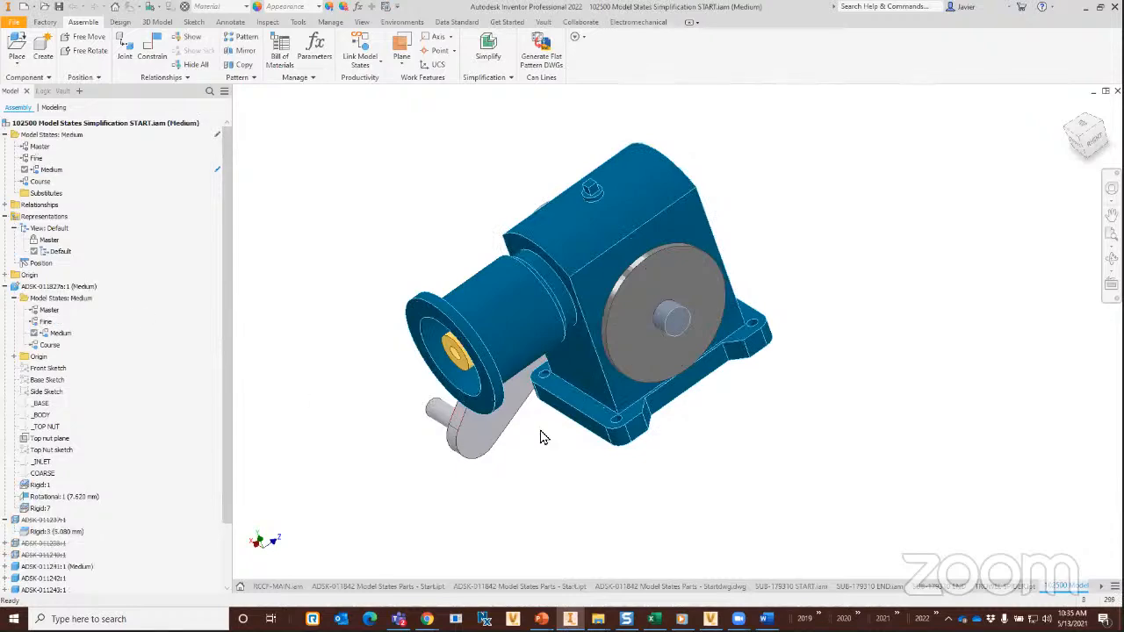
{"action": "middle_click_drag", "start_coordinate": [607, 432], "coordinate": [662, 404], "text": "shift"}
{"action": "key", "text": "F6"}
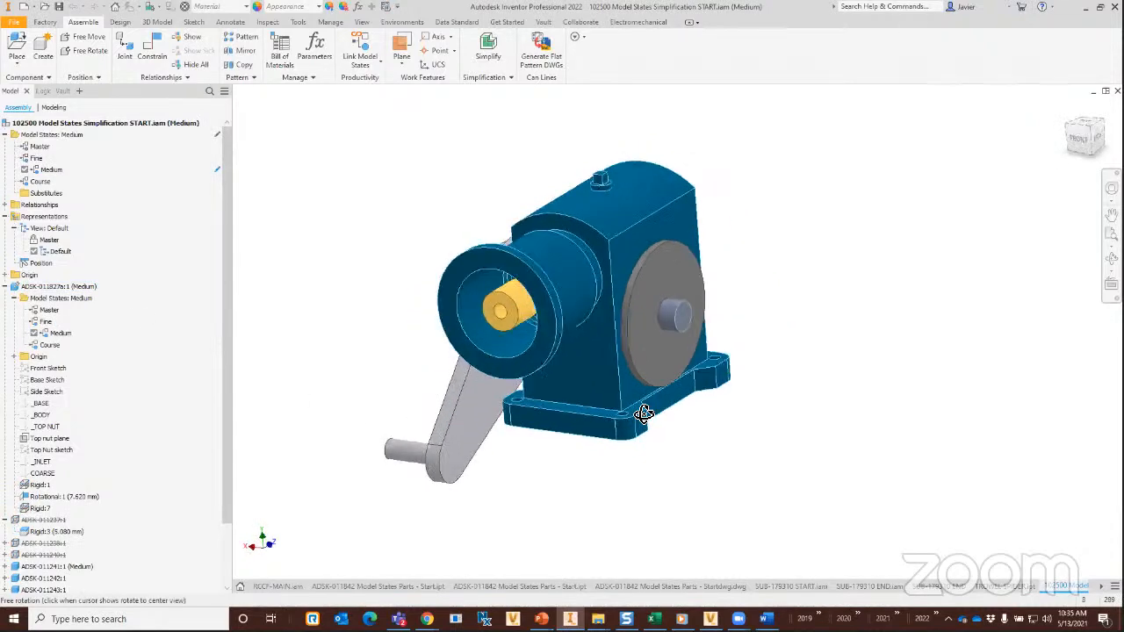
Activate the assembly's Course model state and examine the simplified housing from different angles.
{"action": "double_click", "coordinate": [44, 182]}
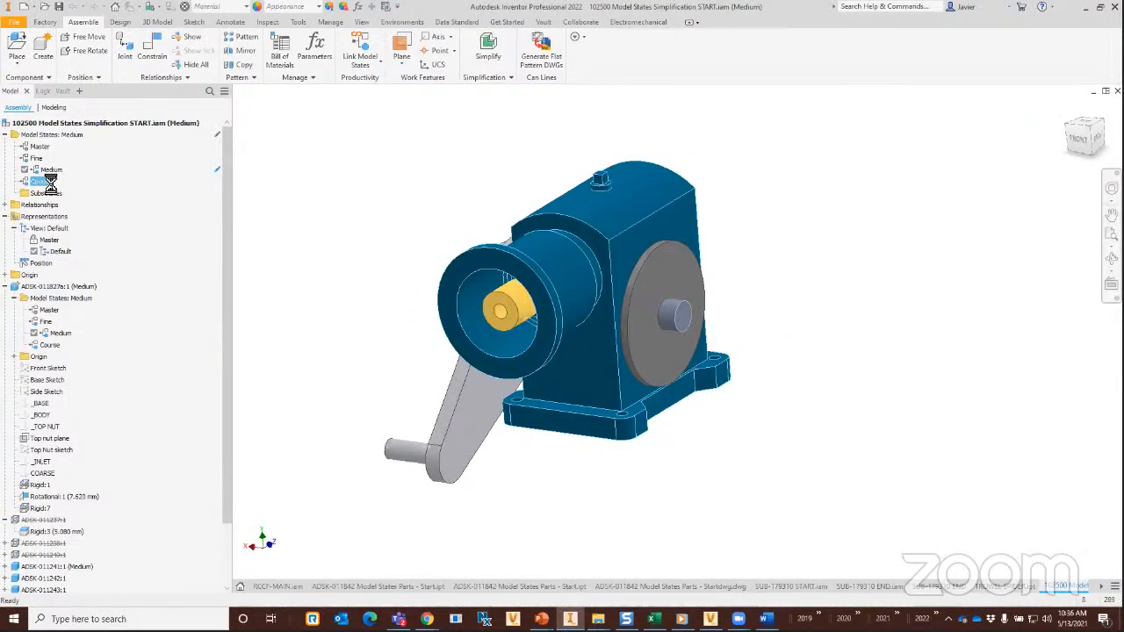
{"action": "left_click", "coordinate": [254, 111]}
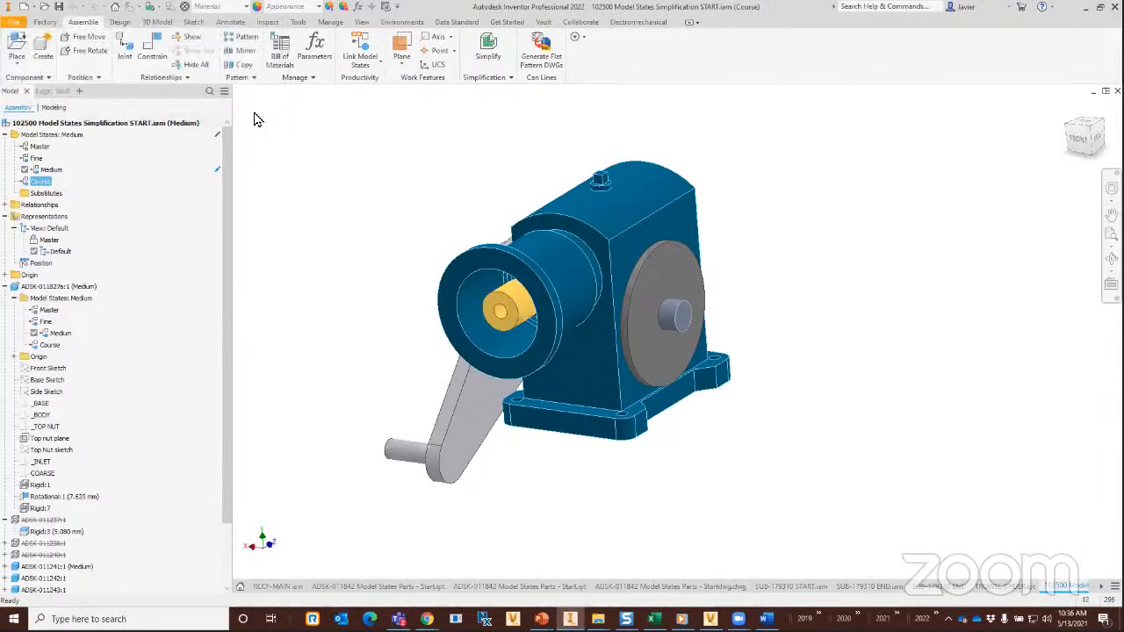
{"action": "mouse_move", "coordinate": [754, 392]}
{"action": "middle_mouse_down", "text": "shift"}
{"action": "mouse_move", "coordinate": [695, 419]}
{"action": "mouse_move", "coordinate": [658, 374]}
{"action": "mouse_move", "coordinate": [772, 377]}
{"action": "mouse_move", "coordinate": [843, 336]}
{"action": "mouse_move", "coordinate": [714, 381]}
{"action": "mouse_move", "coordinate": [705, 409]}
{"action": "mouse_move", "coordinate": [737, 378]}
{"action": "middle_mouse_up", "text": "shift"}
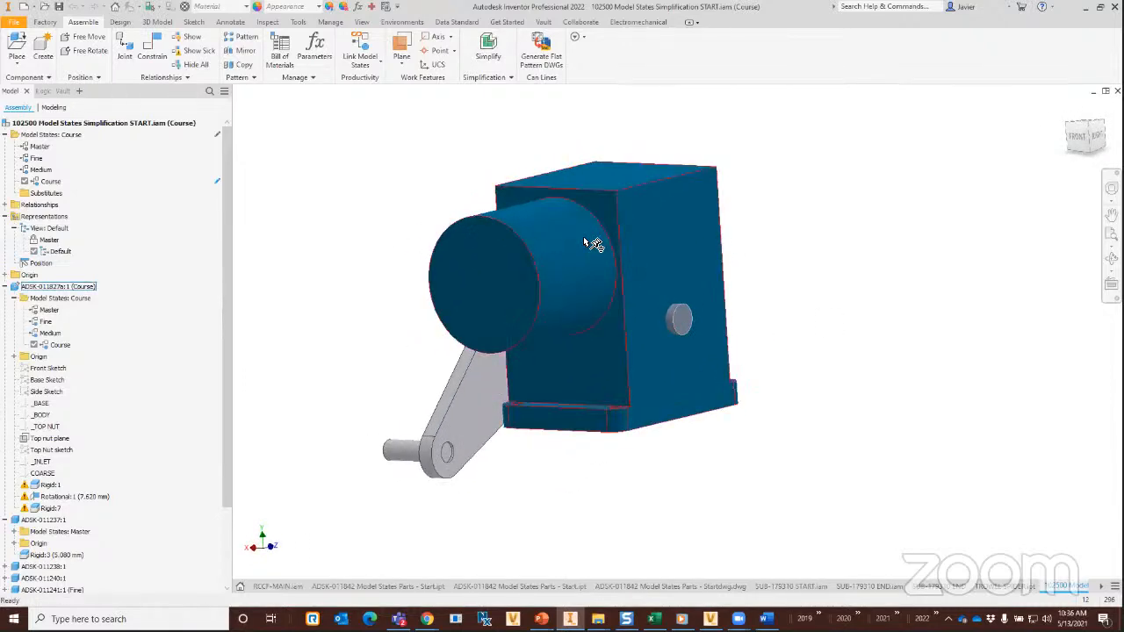
{"action": "middle_click_drag", "start_coordinate": [592, 243], "coordinate": [650, 266], "text": "shift"}
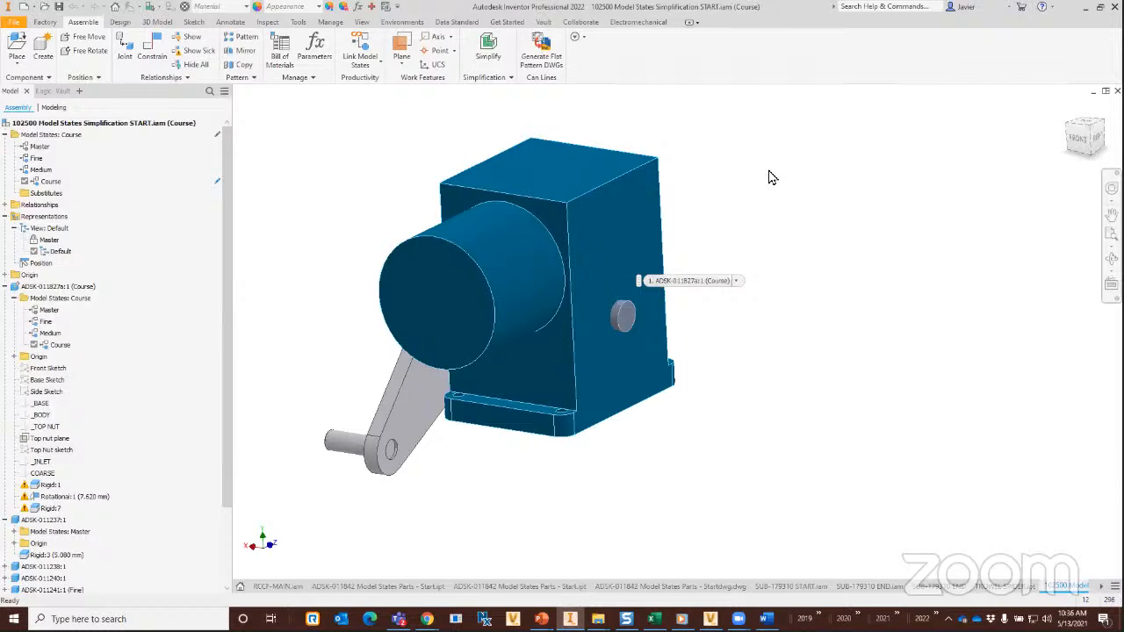
{"action": "left_click", "coordinate": [527, 259]}
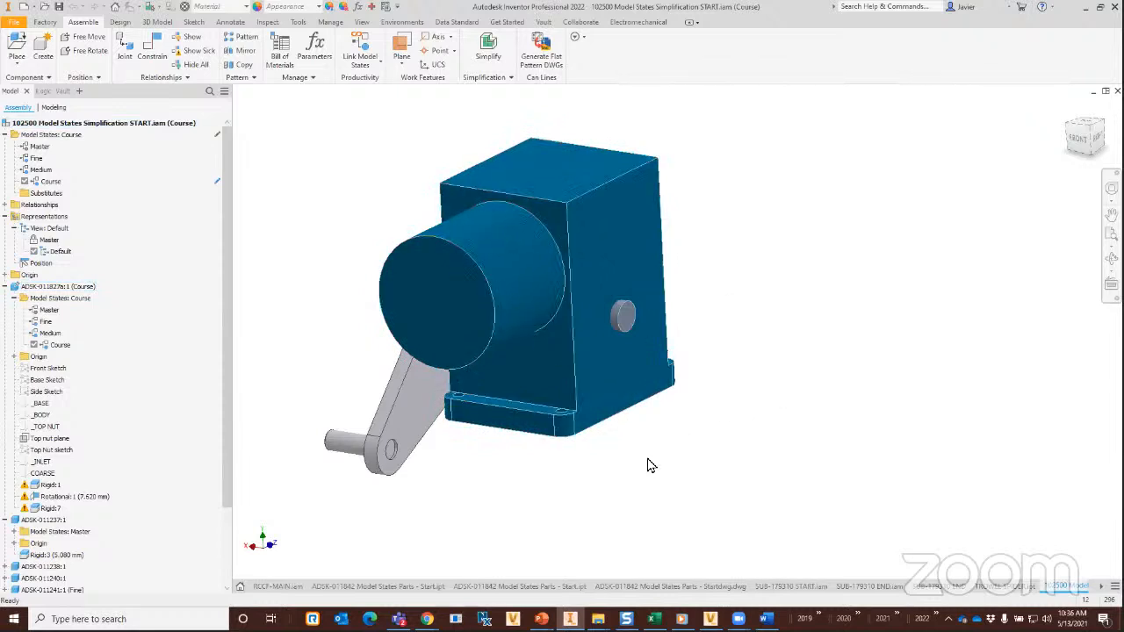
{"action": "double_click", "coordinate": [38, 161]}
{"action": "left_click", "coordinate": [39, 170]}
{"action": "left_click", "coordinate": [49, 181]}
{"action": "left_click", "coordinate": [786, 410]}
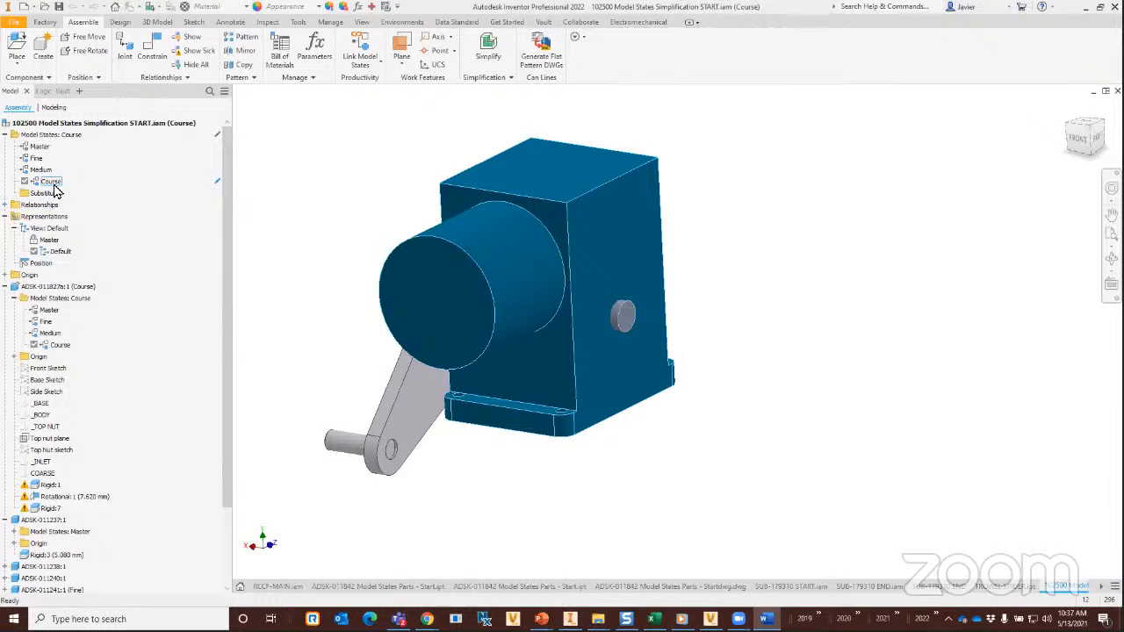
Suppress the failing joints Rigid:1, Rotational:1 and Rigid:7 among the relationships of the Course model state.
{"action": "left_click", "coordinate": [6, 205]}
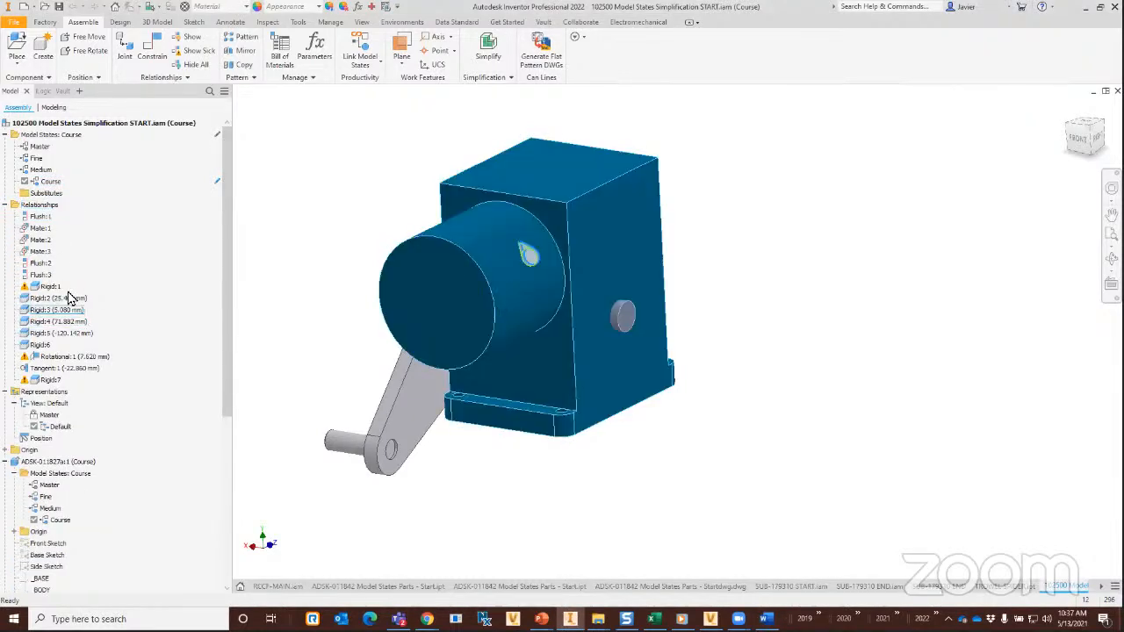
{"action": "left_click", "coordinate": [49, 288]}
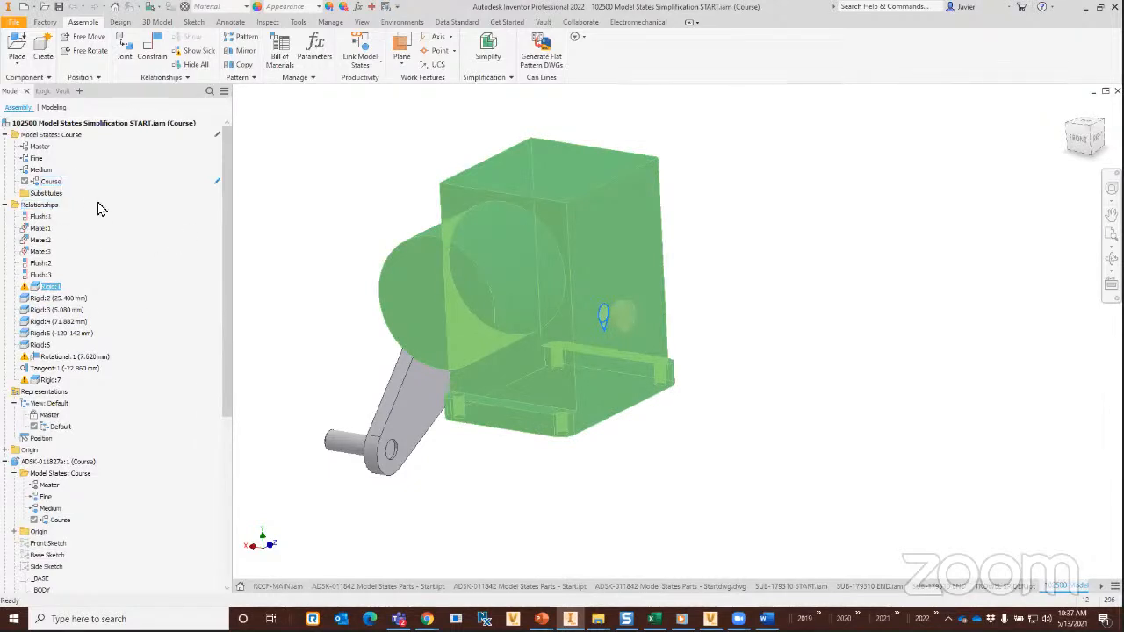
{"action": "left_click", "coordinate": [49, 359], "text": "ctrl"}
{"action": "left_click", "coordinate": [47, 382], "text": "ctrl"}
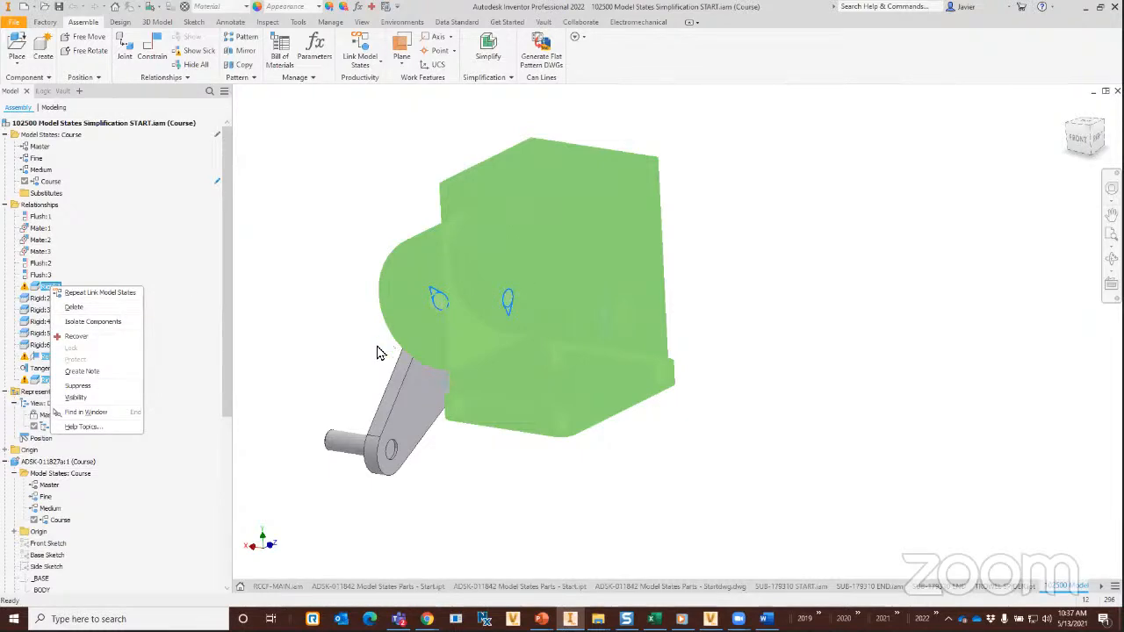
{"action": "left_click", "coordinate": [75, 386]}
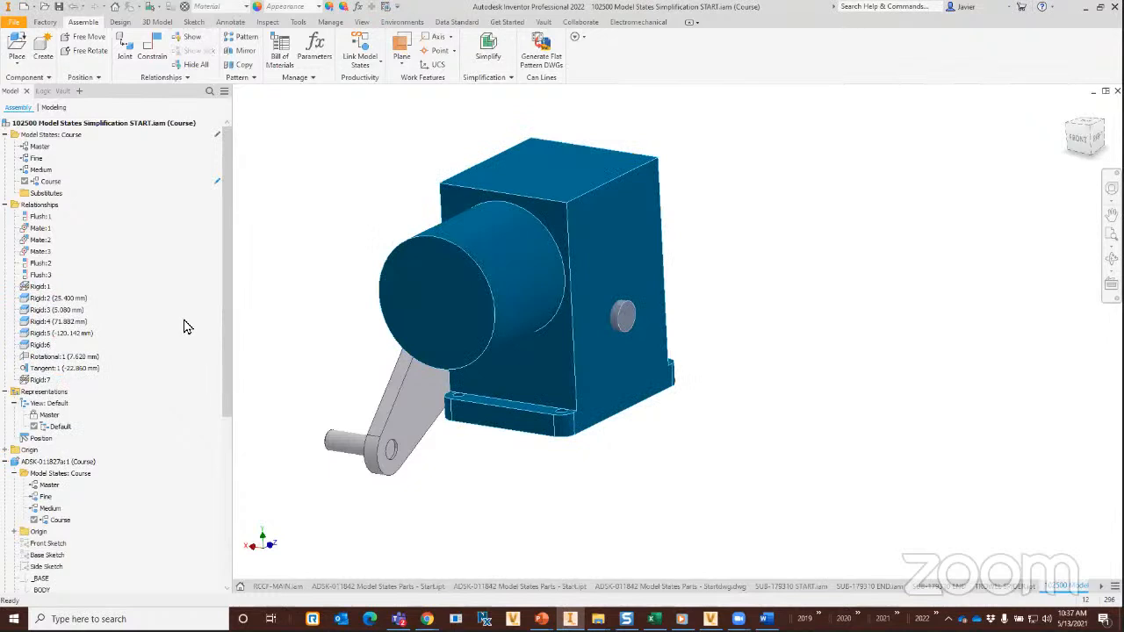
Activate the assembly's Fine model state to check its relationships, and switch back to the Course state.
{"action": "double_click", "coordinate": [37, 160]}
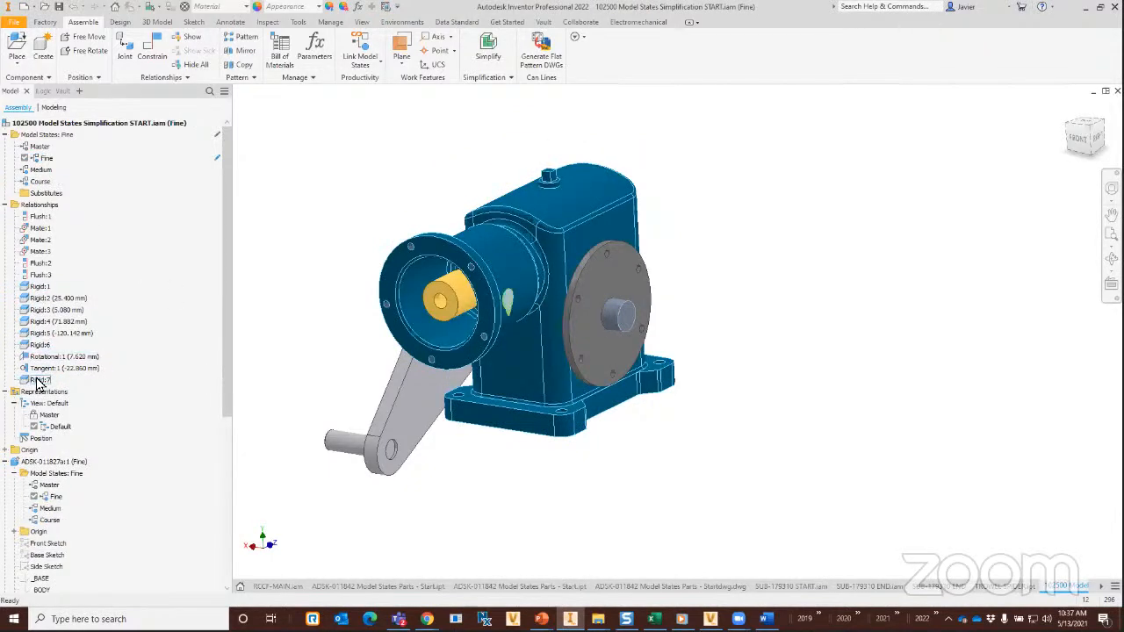
{"action": "left_click", "coordinate": [42, 182]}
{"action": "double_click", "coordinate": [41, 181]}
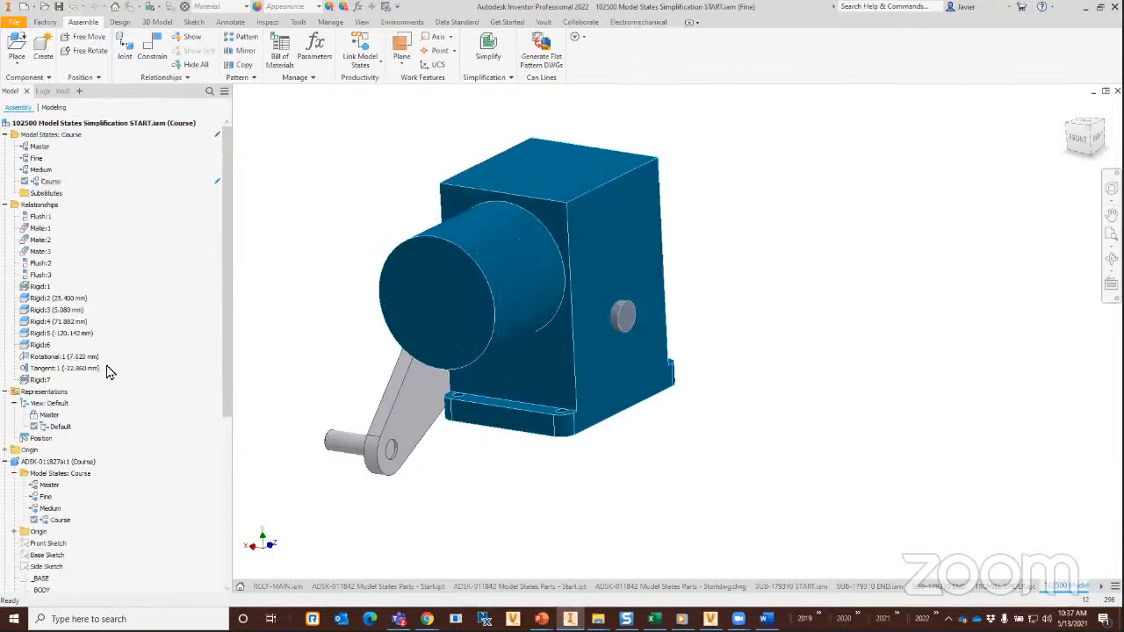
Open the assembly's model states as a spreadsheet, review the component and relationship settings per state, and close it.
{"action": "right_click", "coordinate": [55, 138]}
{"action": "left_click", "coordinate": [105, 167]}
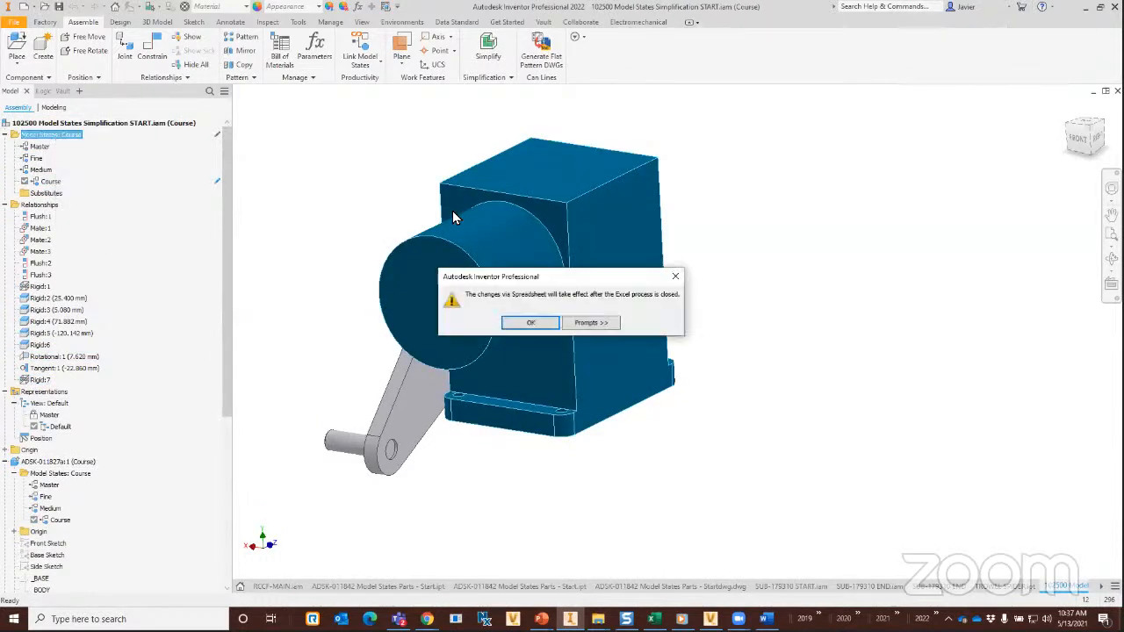
{"action": "left_click", "coordinate": [530, 323]}
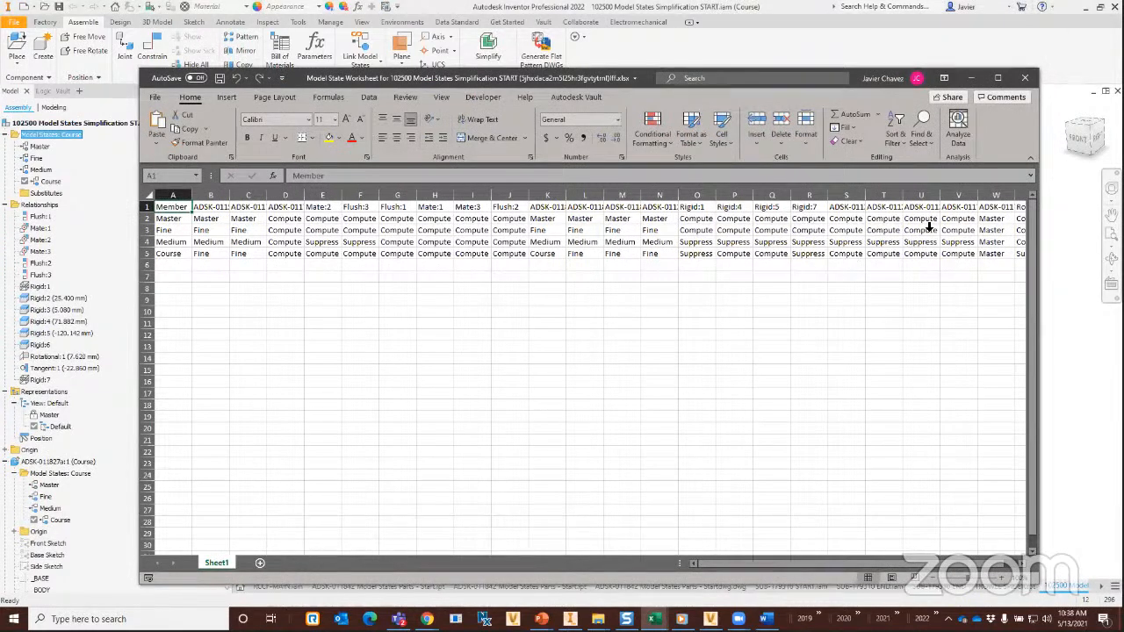
{"action": "left_click", "coordinate": [1024, 81]}
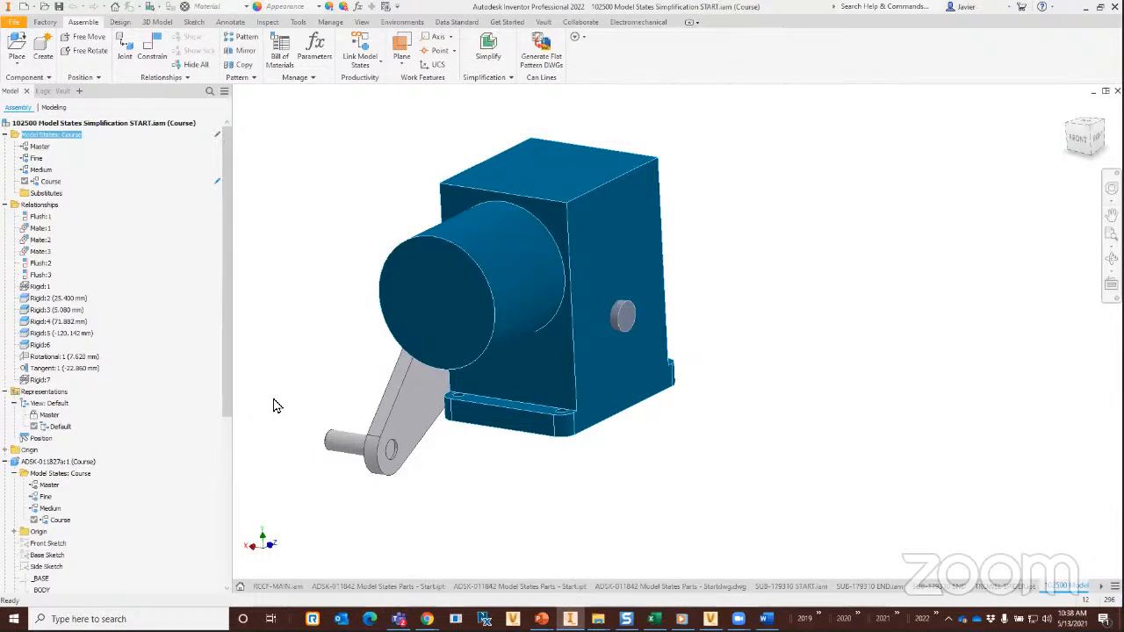
Start a new iLogic rule named Rule0 for the 102500 assembly and widen the editor's snippet list.
{"action": "left_click", "coordinate": [42, 91]}
{"action": "right_click", "coordinate": [80, 123]}
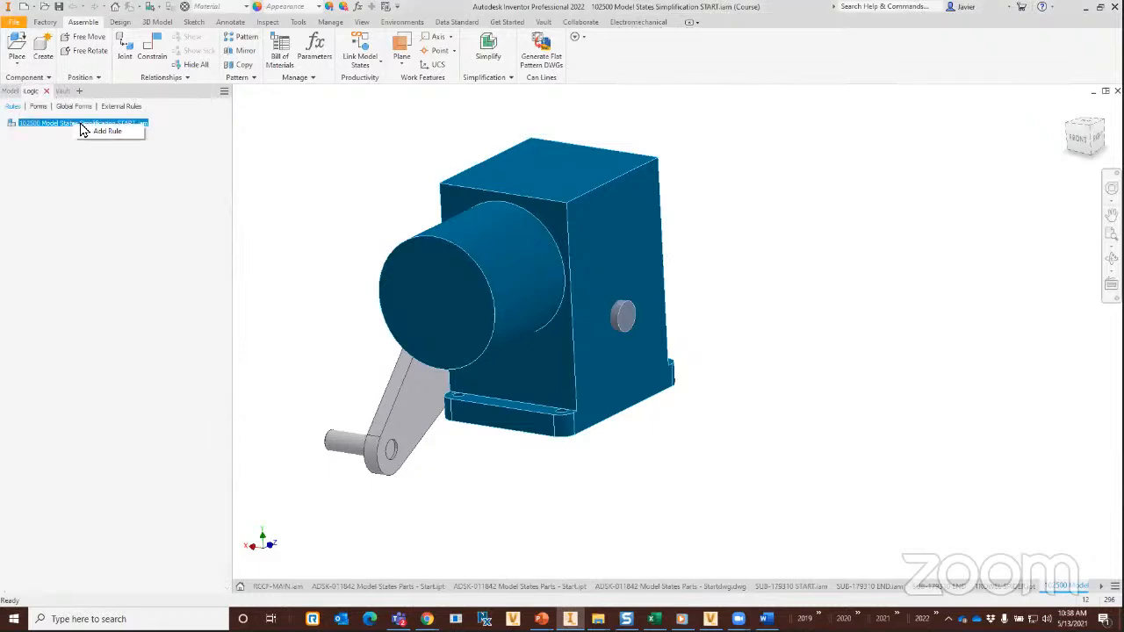
{"action": "left_click", "coordinate": [102, 134]}
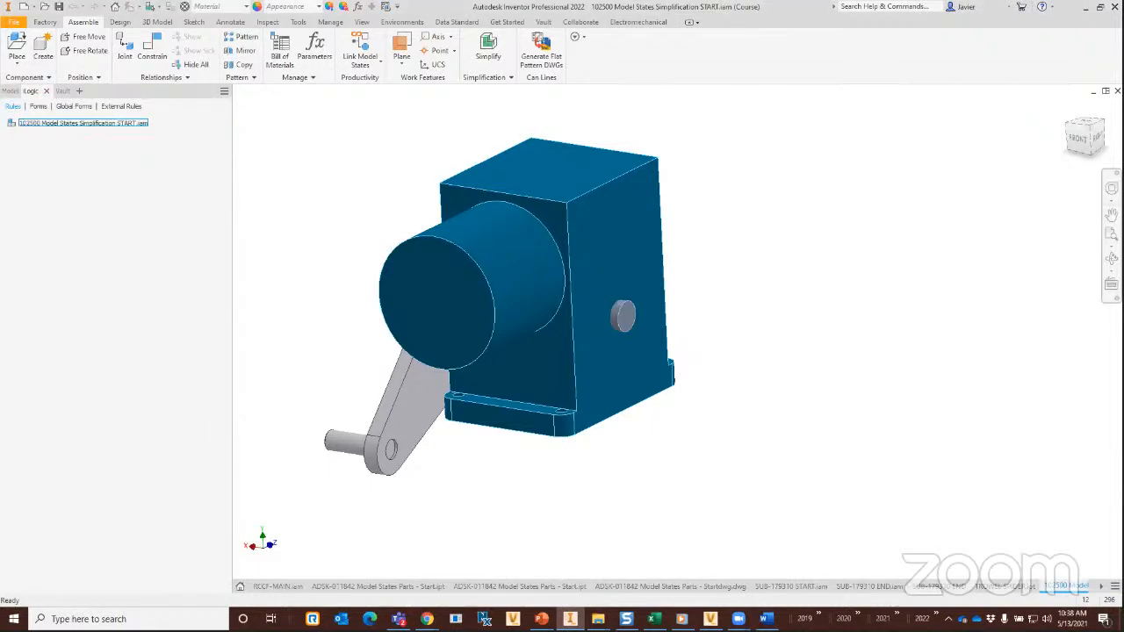
{"action": "left_click", "coordinate": [238, 240]}
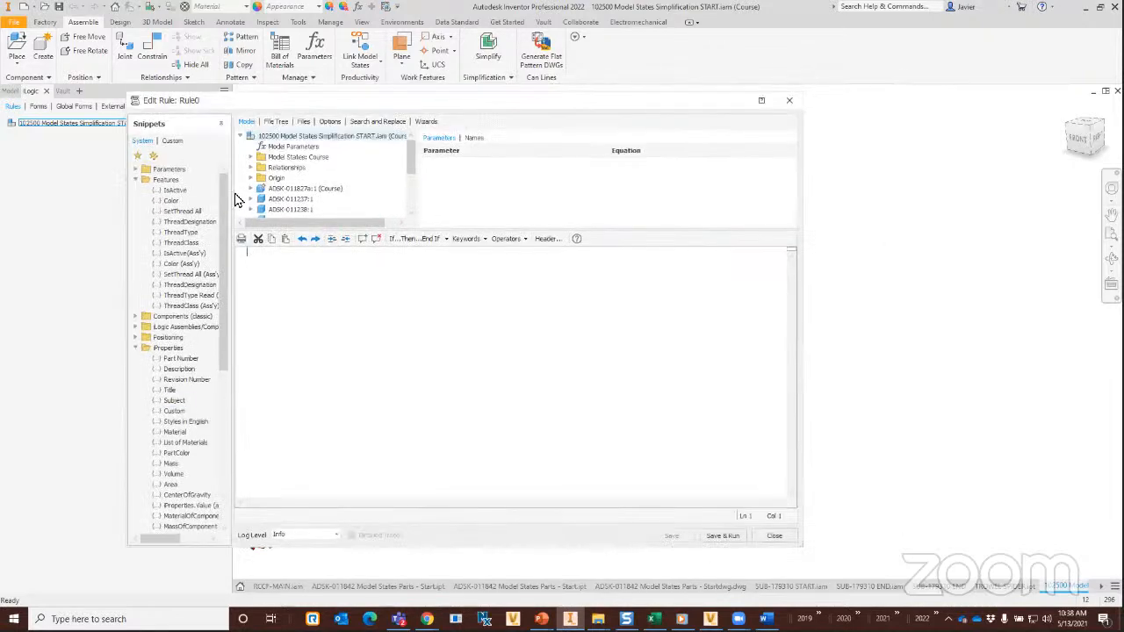
{"action": "left_click", "coordinate": [219, 190]}
{"action": "left_click_drag", "start_coordinate": [236, 304], "coordinate": [343, 307]}
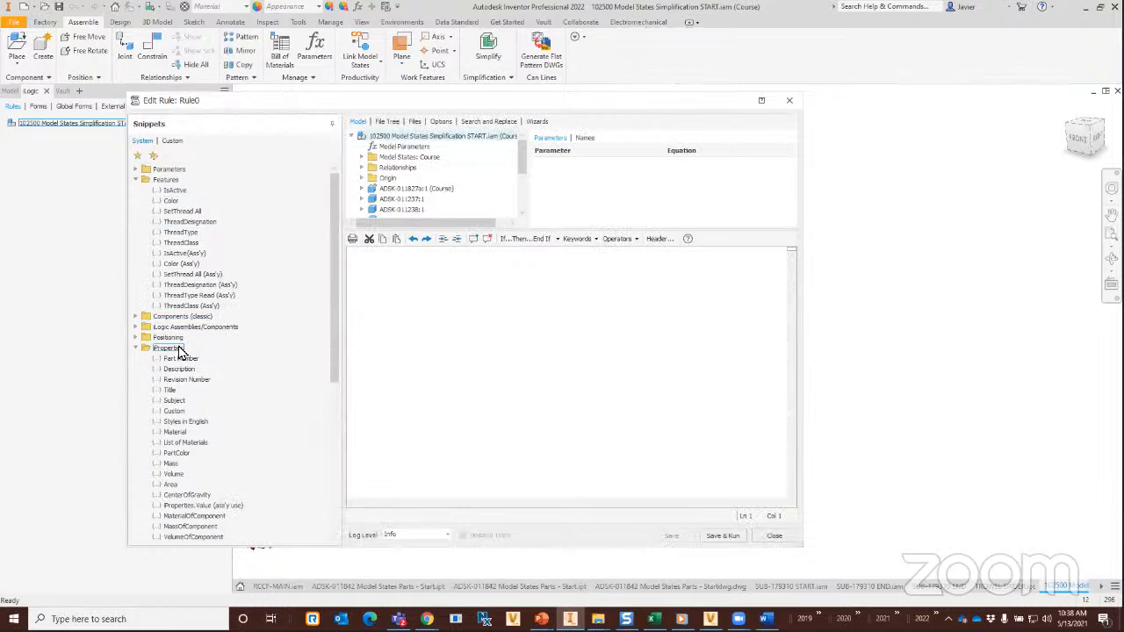
Examine the iLogic component snippets, including Active model state, and close the rule editor without saving.
{"action": "left_click", "coordinate": [136, 326]}
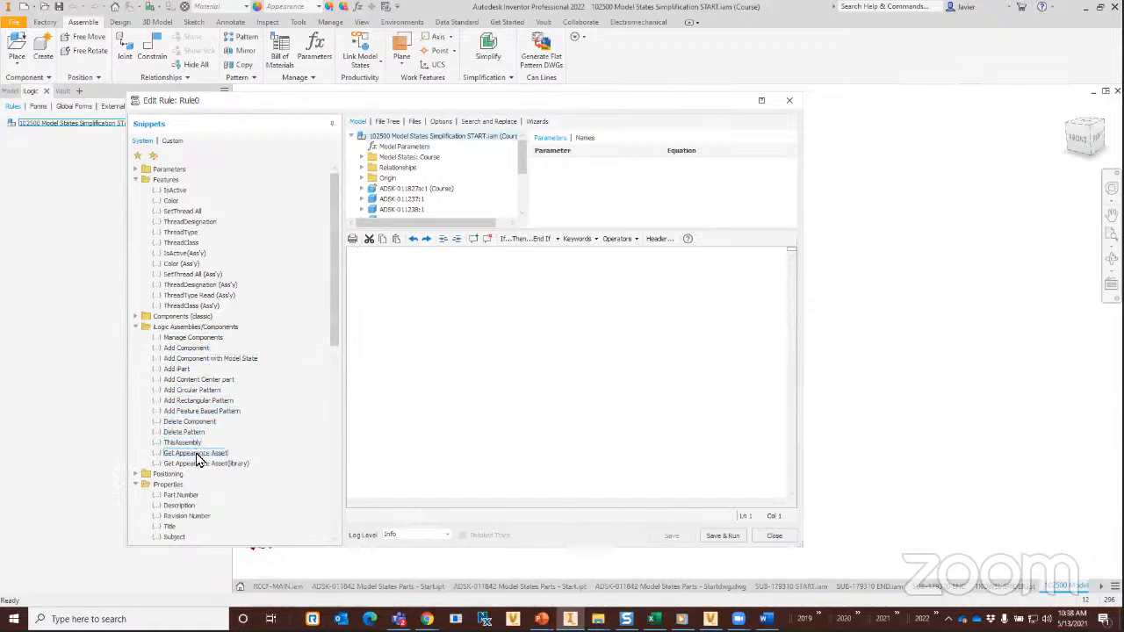
{"action": "left_click", "coordinate": [136, 316]}
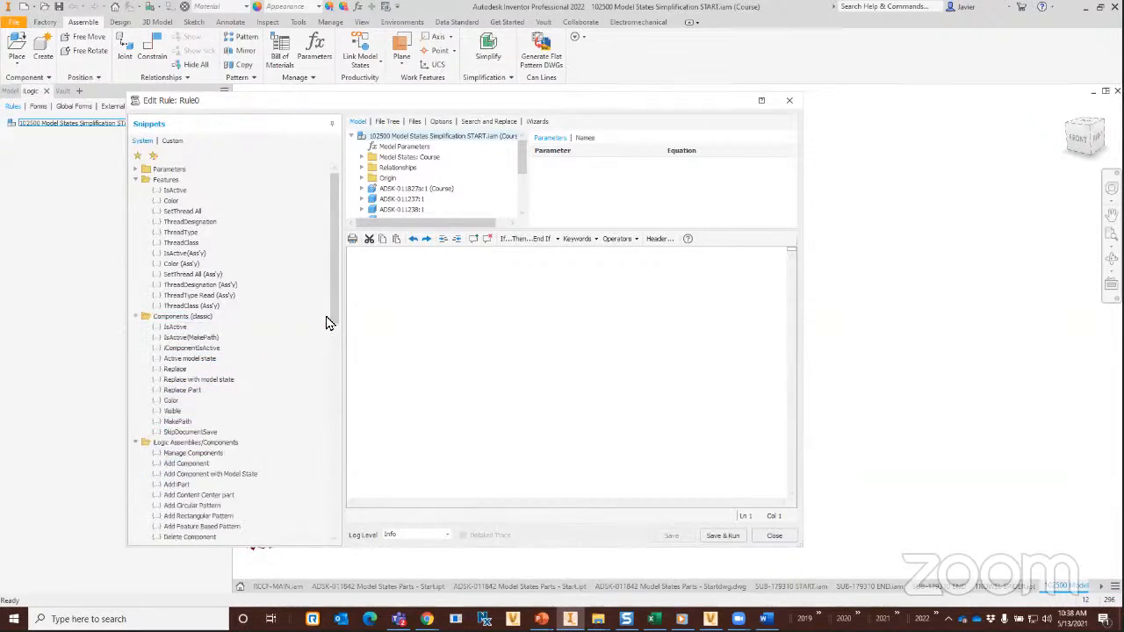
{"action": "left_click", "coordinate": [209, 360]}
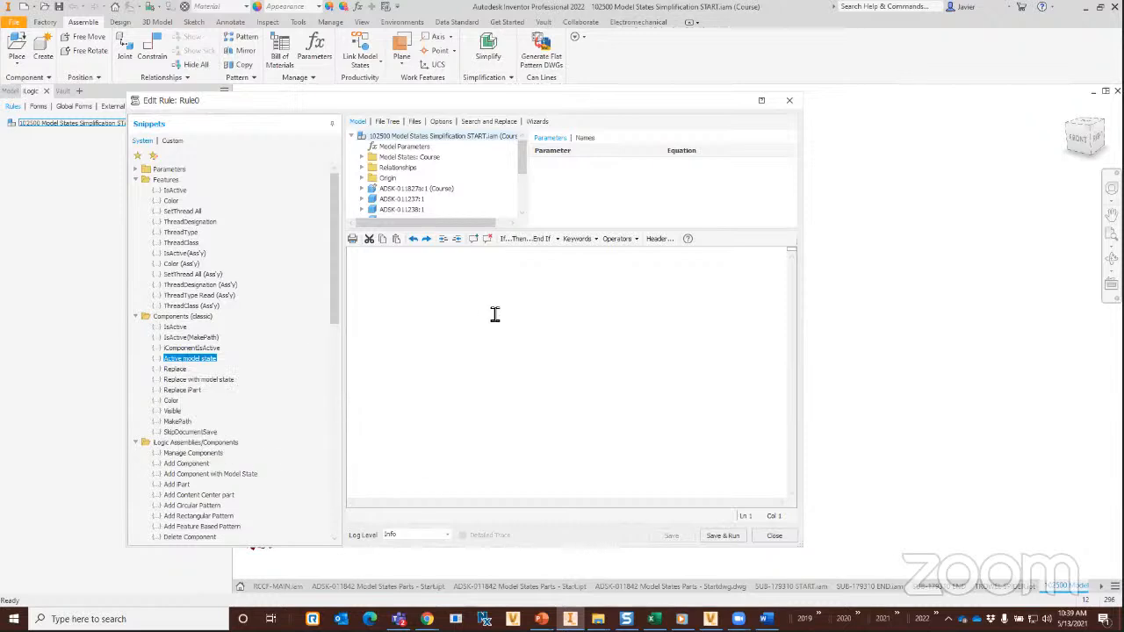
{"action": "left_click", "coordinate": [775, 534]}
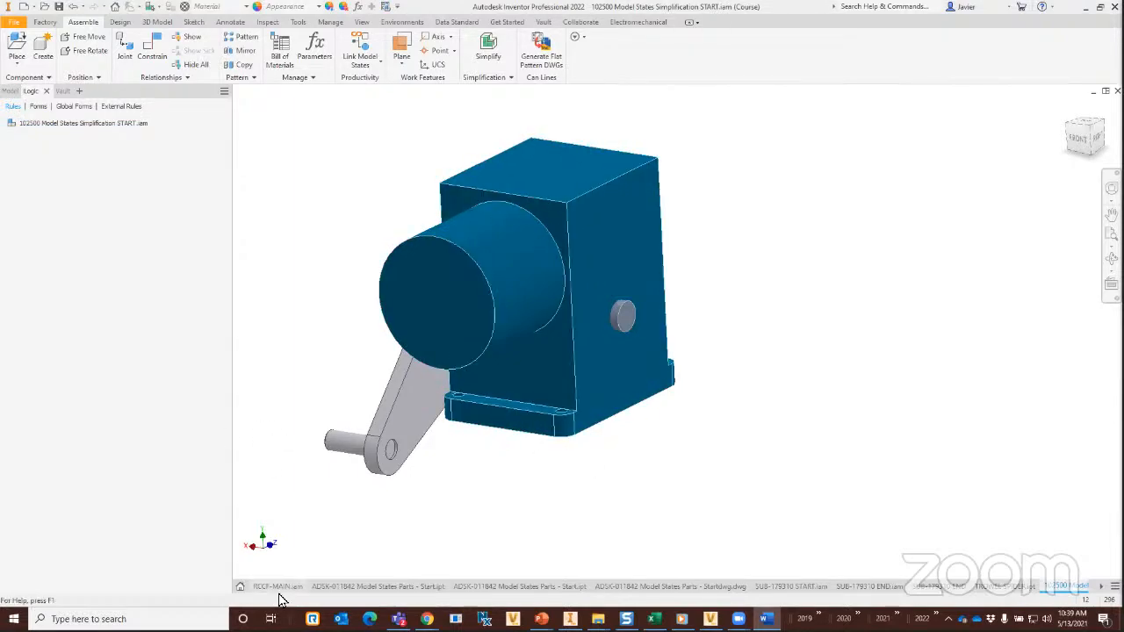
Switch to the SUB-179310 START assembly through the pinned documents and view its vacuum cup arms up close.
{"action": "left_click", "coordinate": [241, 586]}
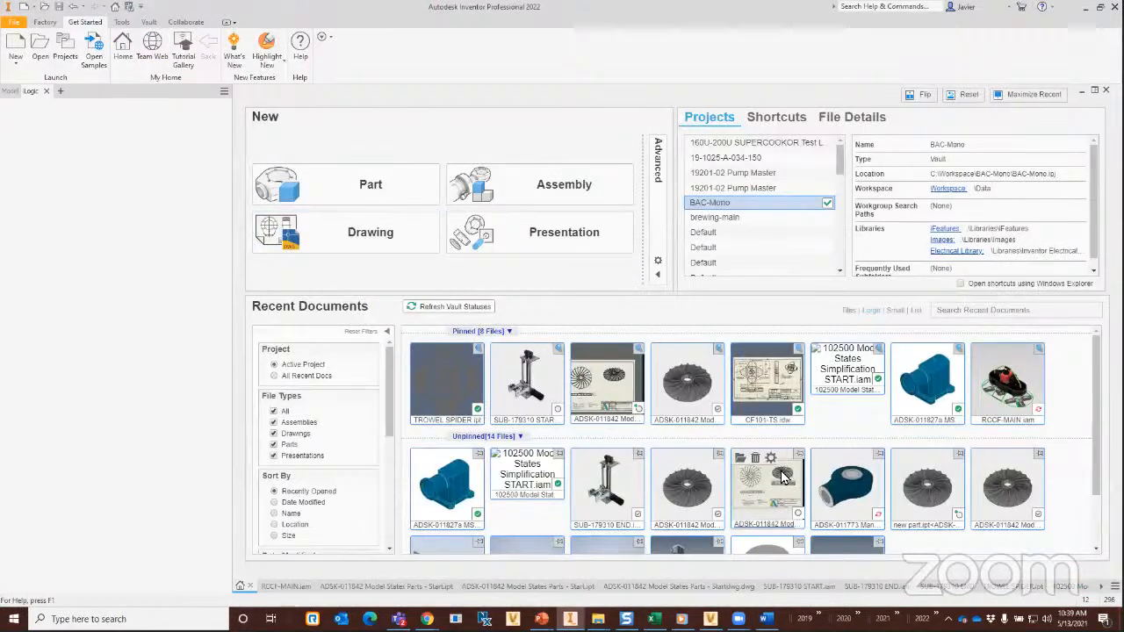
{"action": "left_click", "coordinate": [525, 411]}
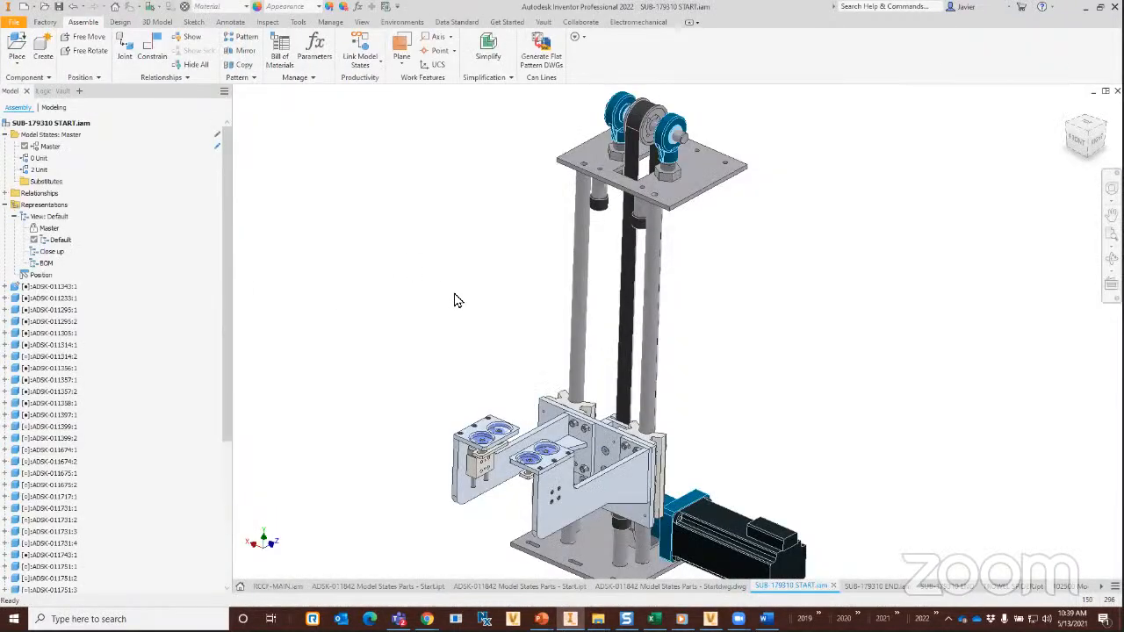
{"action": "scroll", "coordinate": [468, 315], "scroll_direction": "up", "scroll_amount": 2}
{"action": "middle_click_drag", "start_coordinate": [481, 302], "coordinate": [400, 290], "text": "shift"}
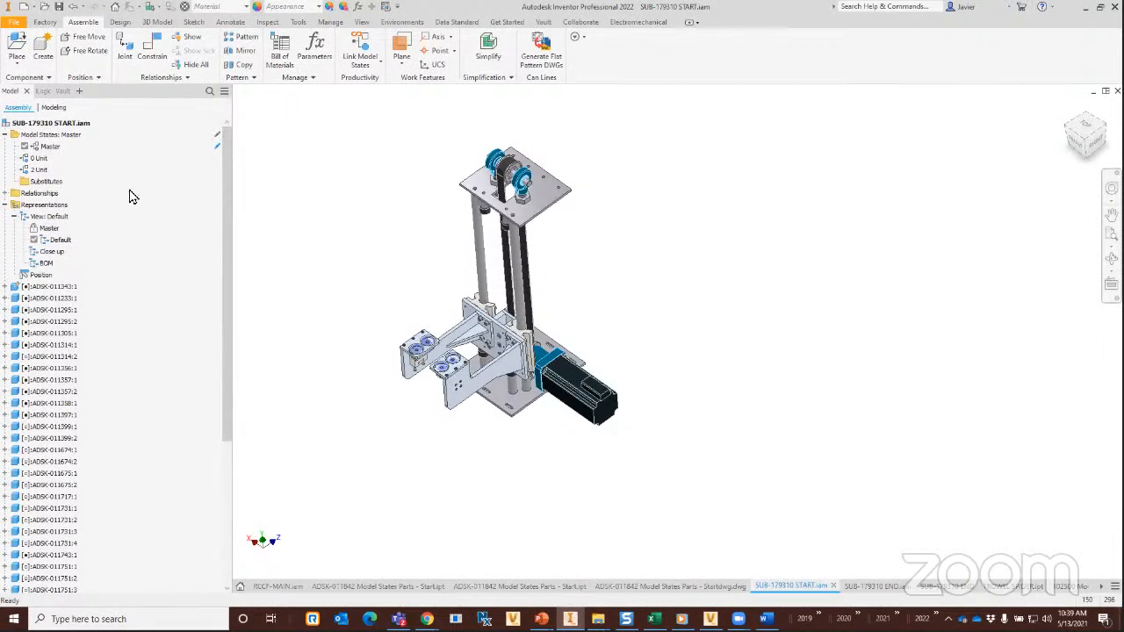
{"action": "middle_click_drag", "start_coordinate": [332, 216], "coordinate": [337, 223]}
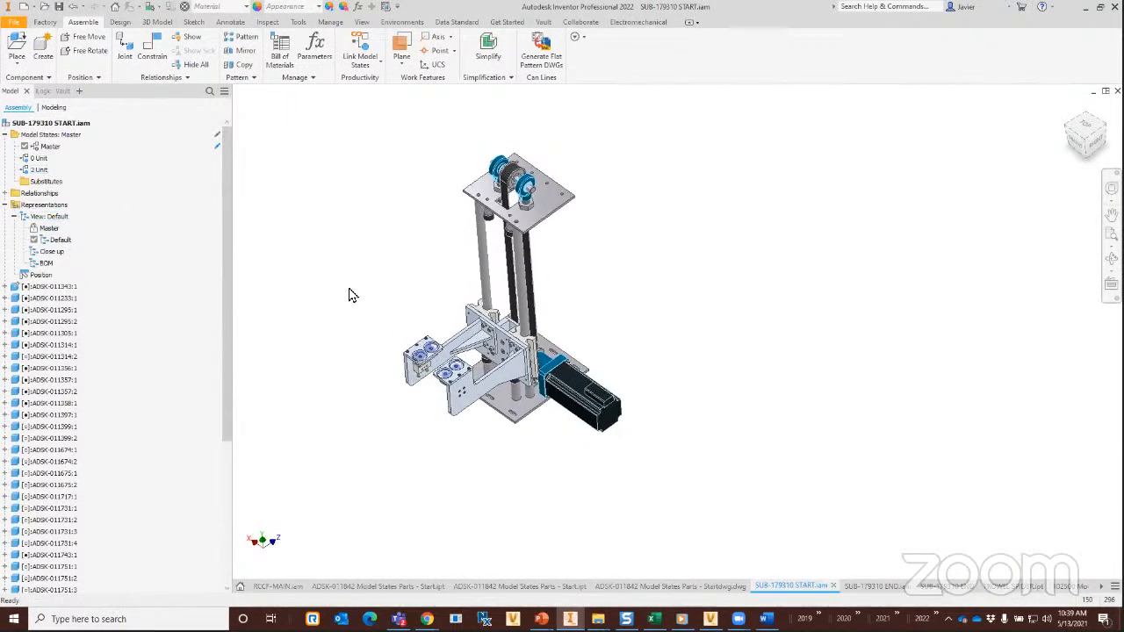
{"action": "scroll", "coordinate": [465, 380], "scroll_direction": "down", "scroll_amount": 3}
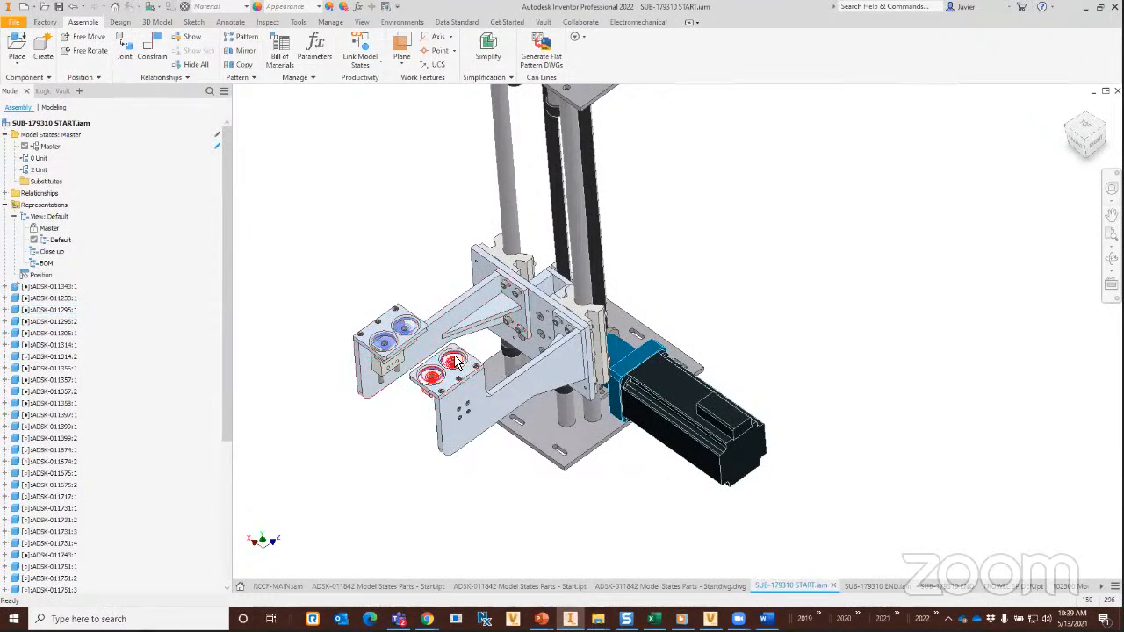
Activate the 0 Unit and 2 Unit model states in turn, dismissing the unresolved fastener link, to compare the arms.
{"action": "double_click", "coordinate": [37, 158]}
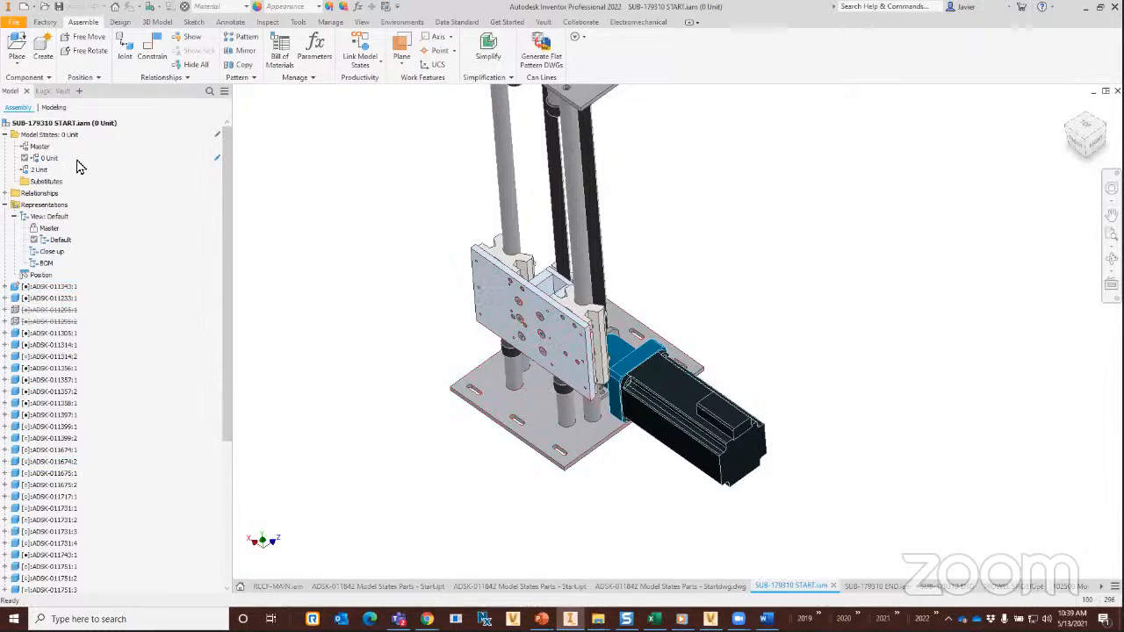
{"action": "left_click", "coordinate": [37, 169]}
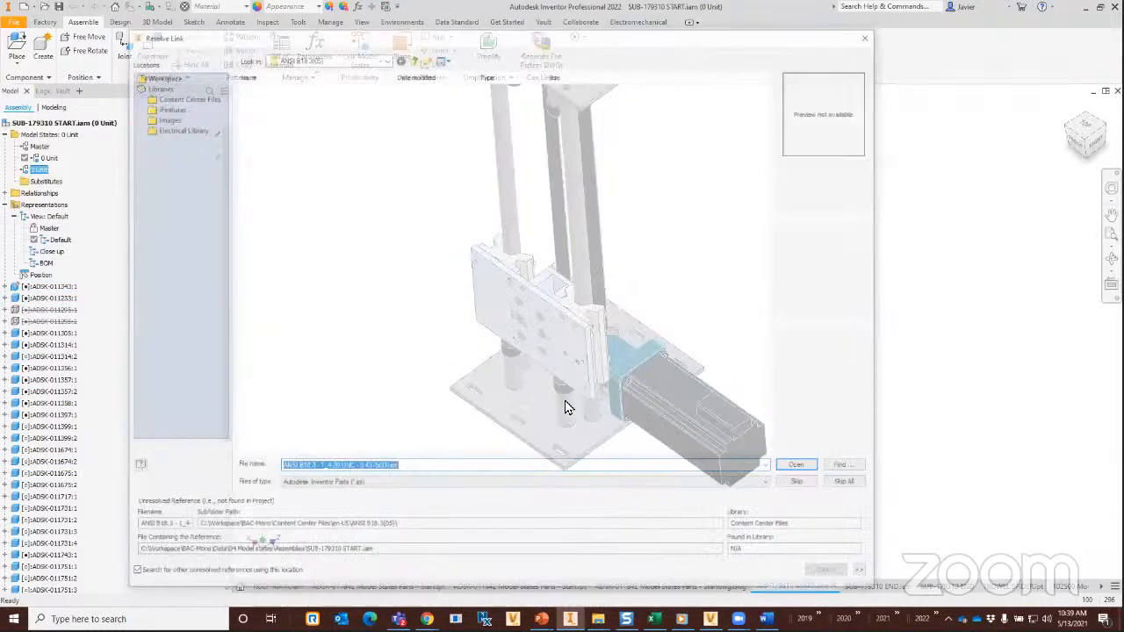
{"action": "left_click", "coordinate": [872, 35]}
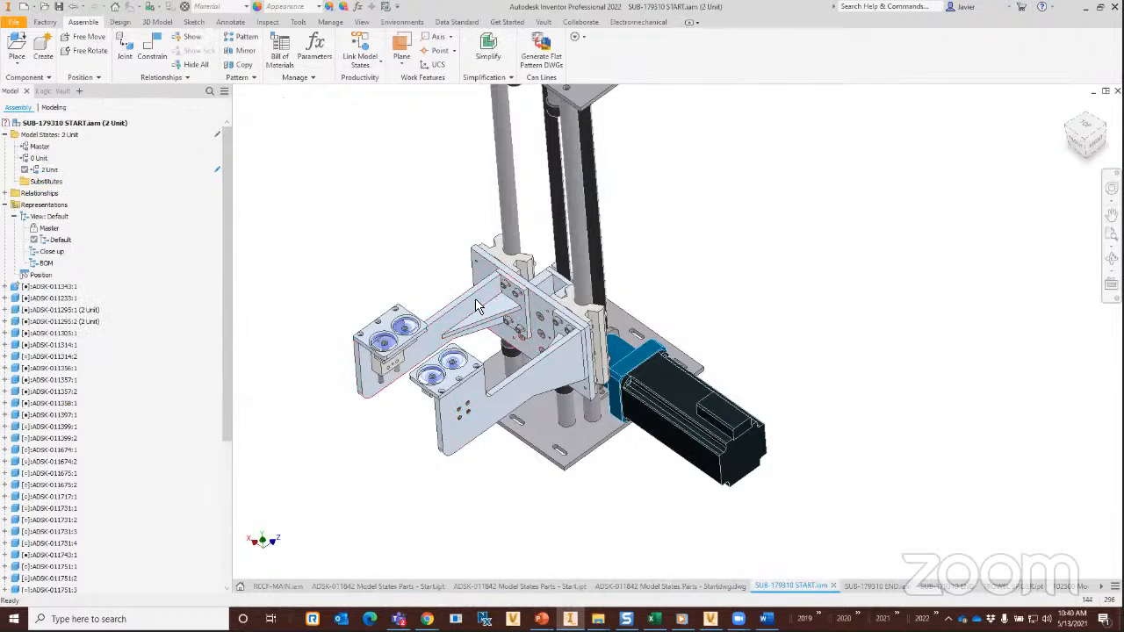
{"action": "middle_click_drag", "start_coordinate": [443, 273], "coordinate": [477, 266]}
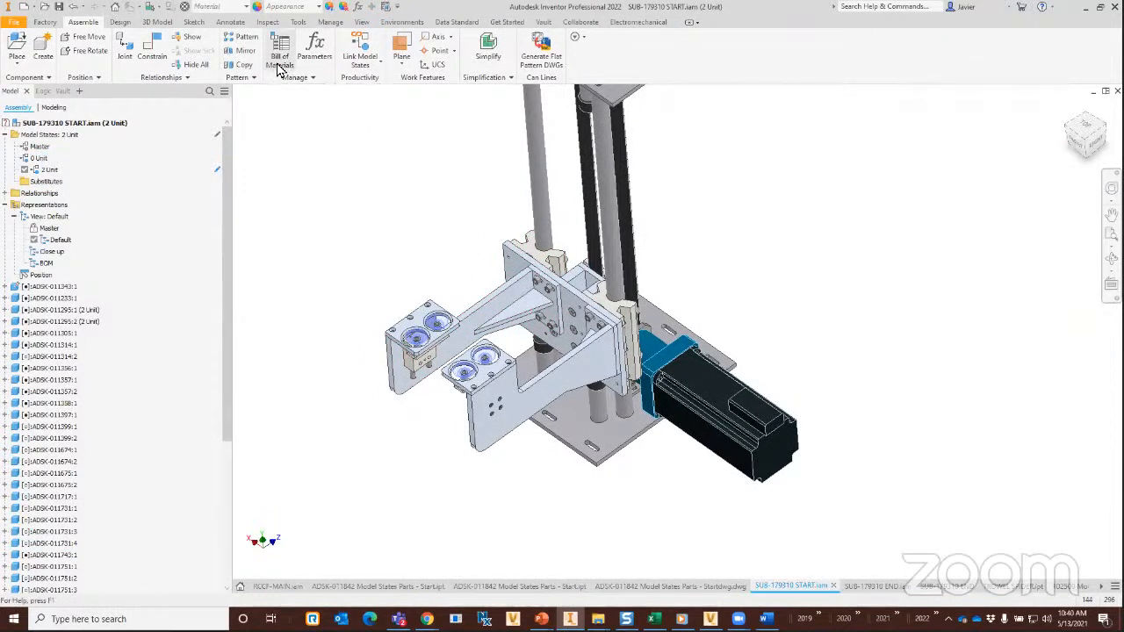
Activate the 0 Unit model state and review its structured bill of materials down to item 38.
{"action": "double_click", "coordinate": [40, 159]}
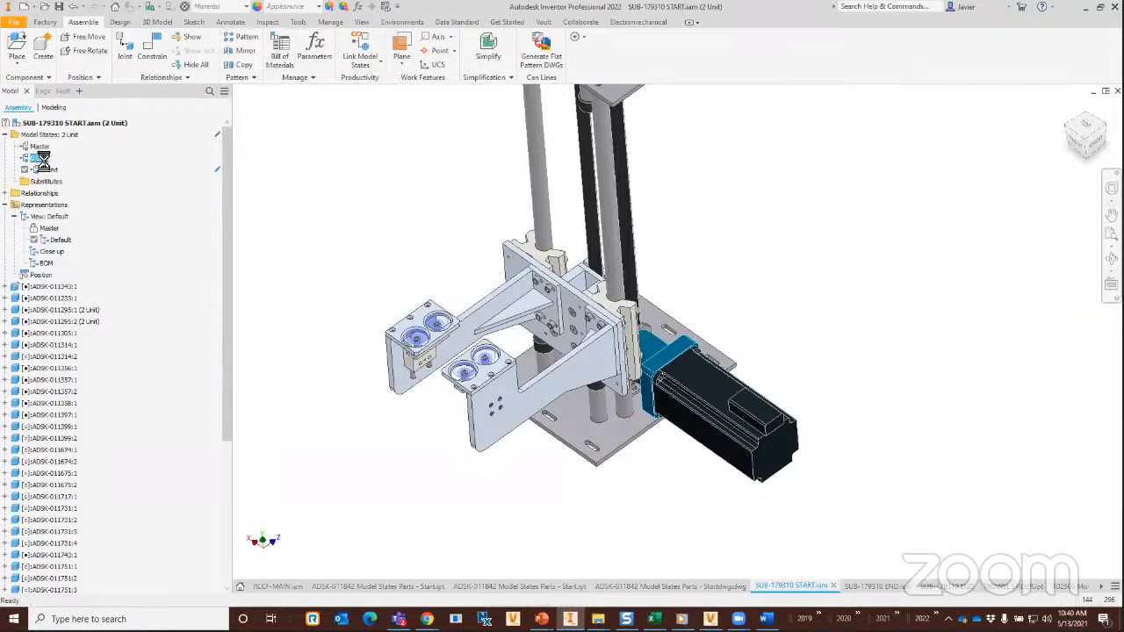
{"action": "left_click", "coordinate": [280, 51]}
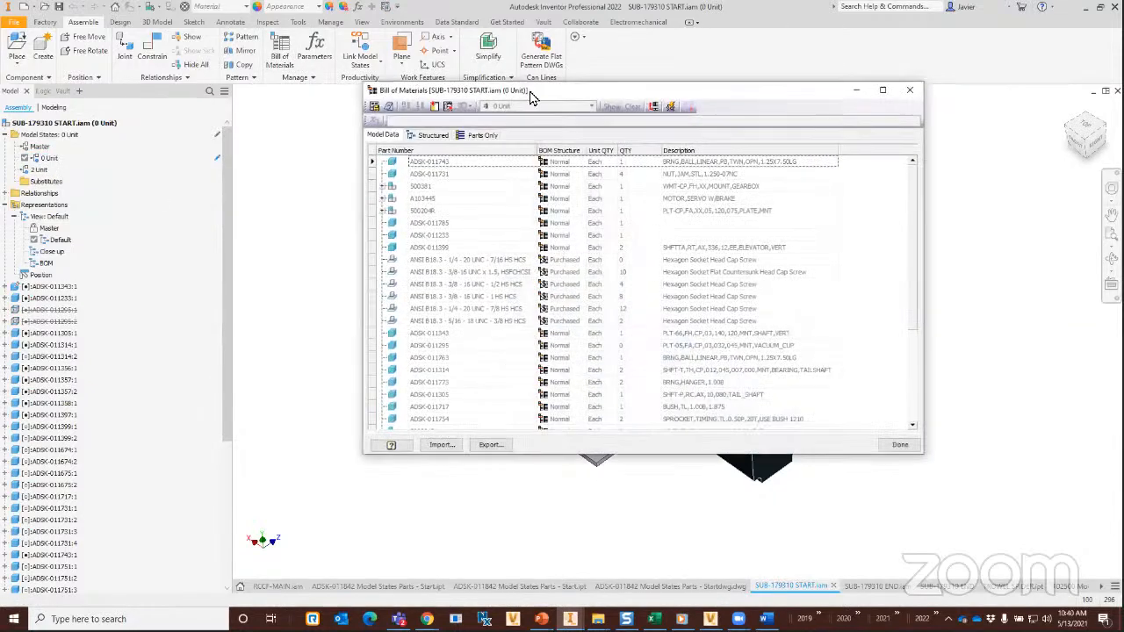
{"action": "left_click_drag", "start_coordinate": [568, 95], "coordinate": [419, 111]}
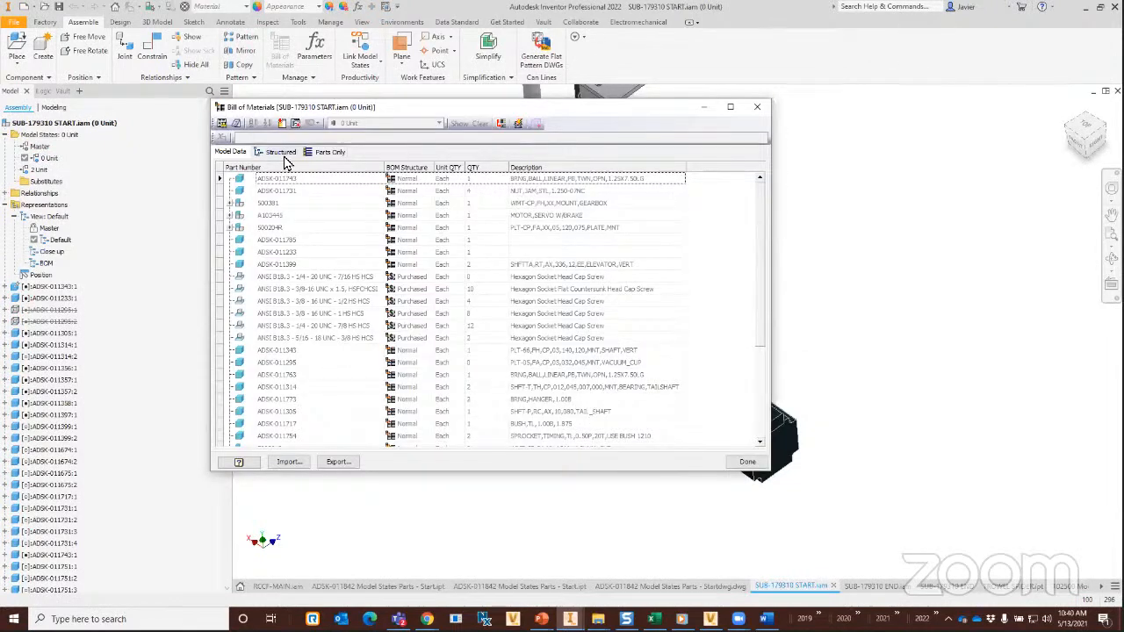
{"action": "left_click", "coordinate": [283, 156]}
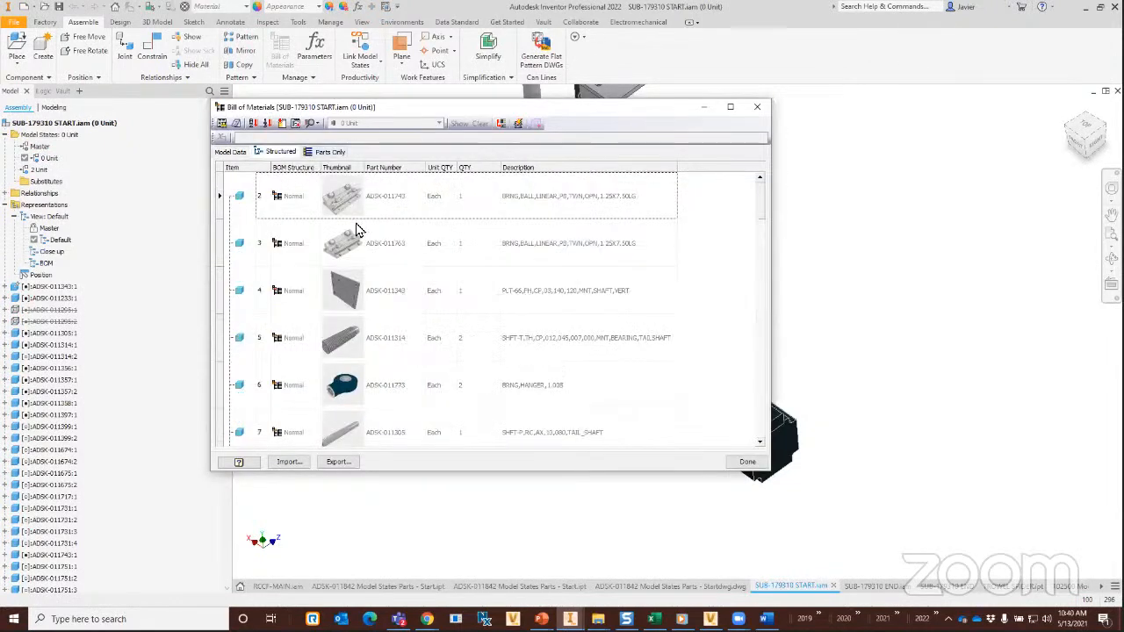
{"action": "scroll", "coordinate": [601, 323], "scroll_direction": "down", "scroll_amount": 10}
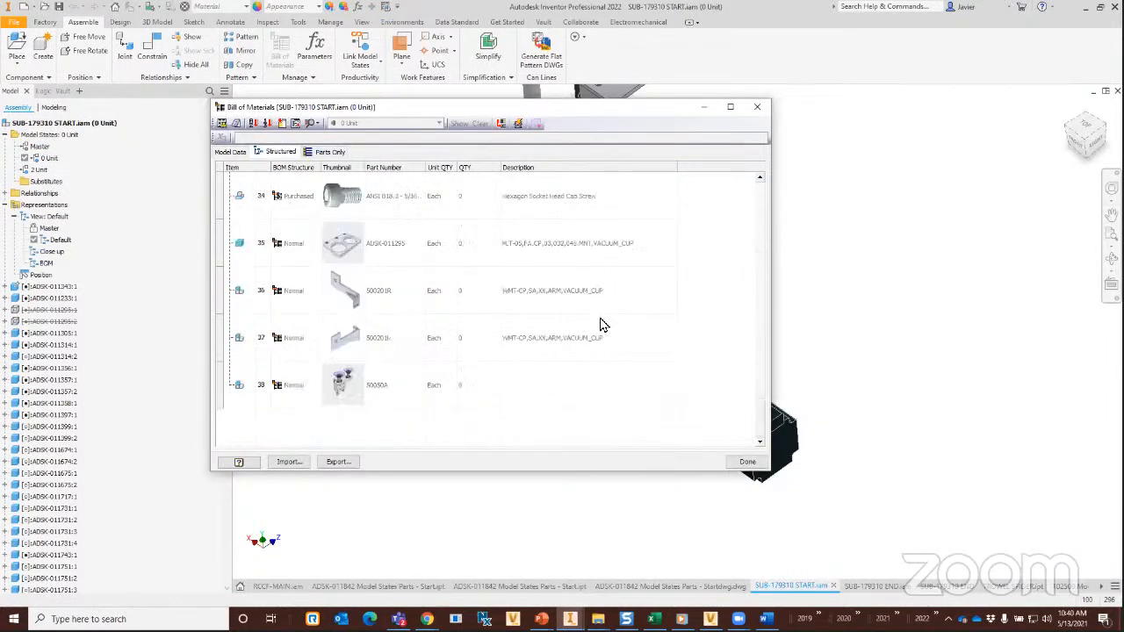
{"action": "left_click", "coordinate": [296, 387]}
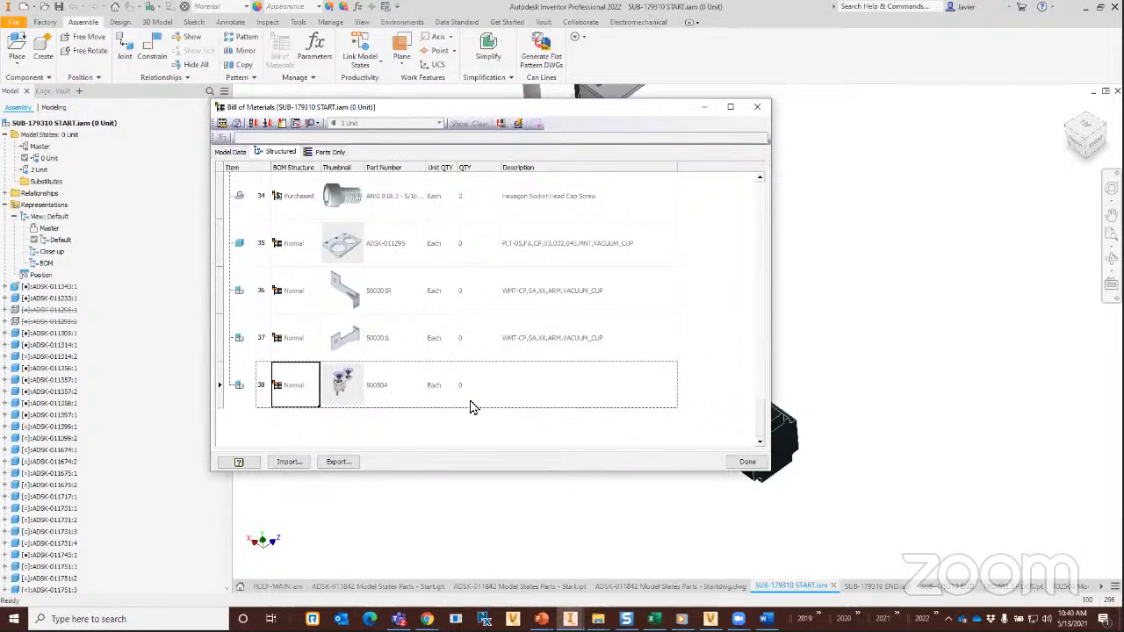
{"action": "left_click", "coordinate": [736, 462]}
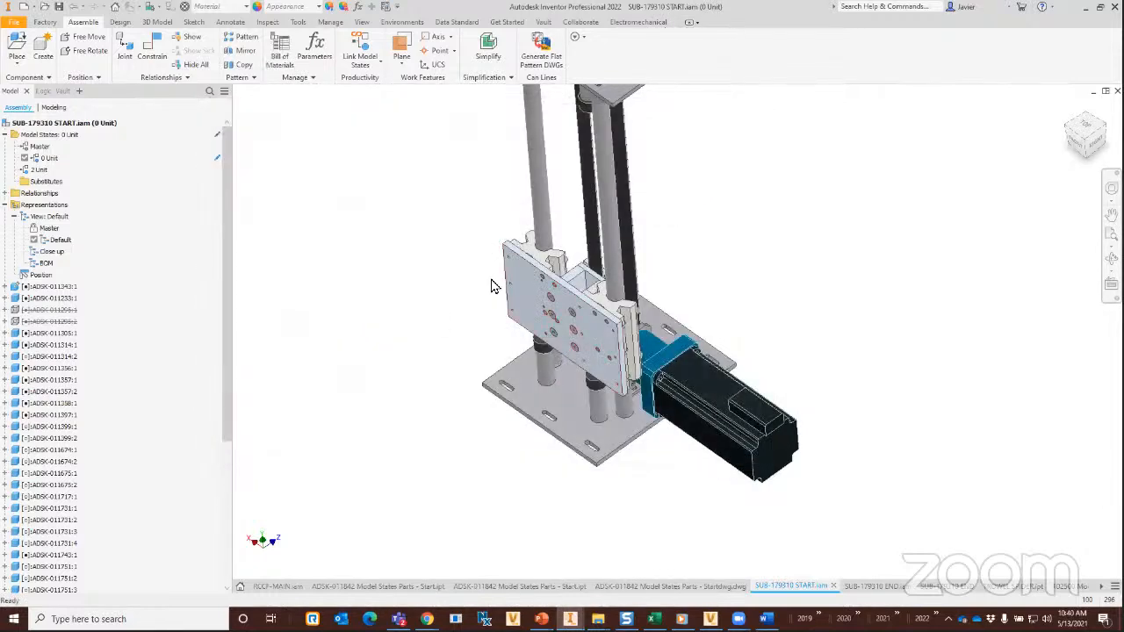
Open the SUB-179310 START assembly's model states for editing in a spreadsheet.
{"action": "middle_click_drag", "start_coordinate": [492, 286], "coordinate": [480, 318]}
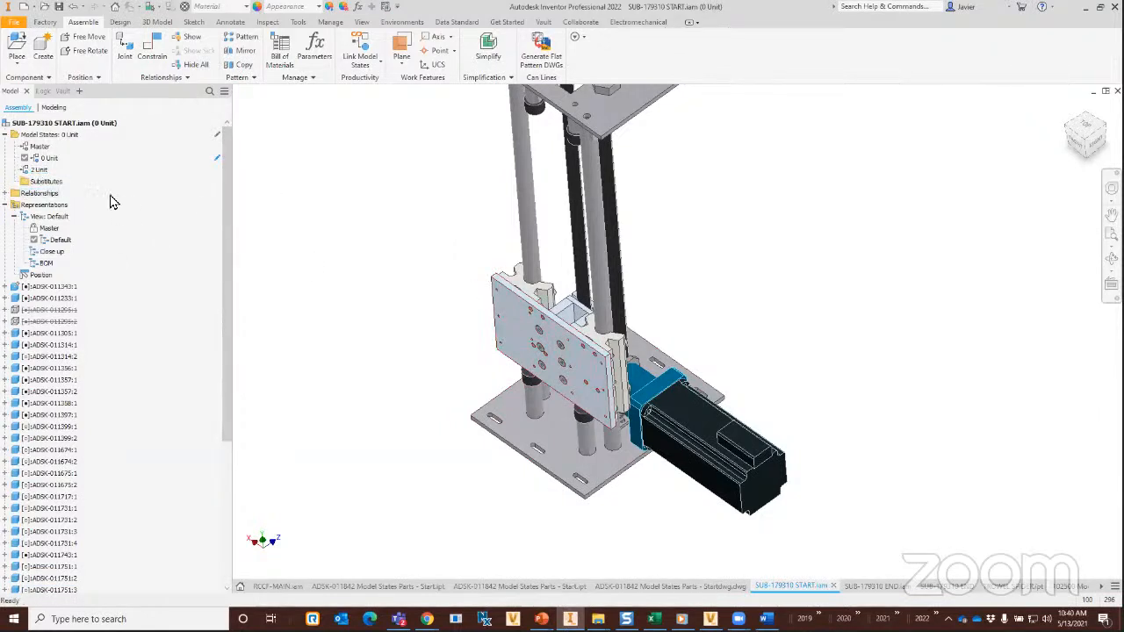
{"action": "right_click", "coordinate": [44, 137]}
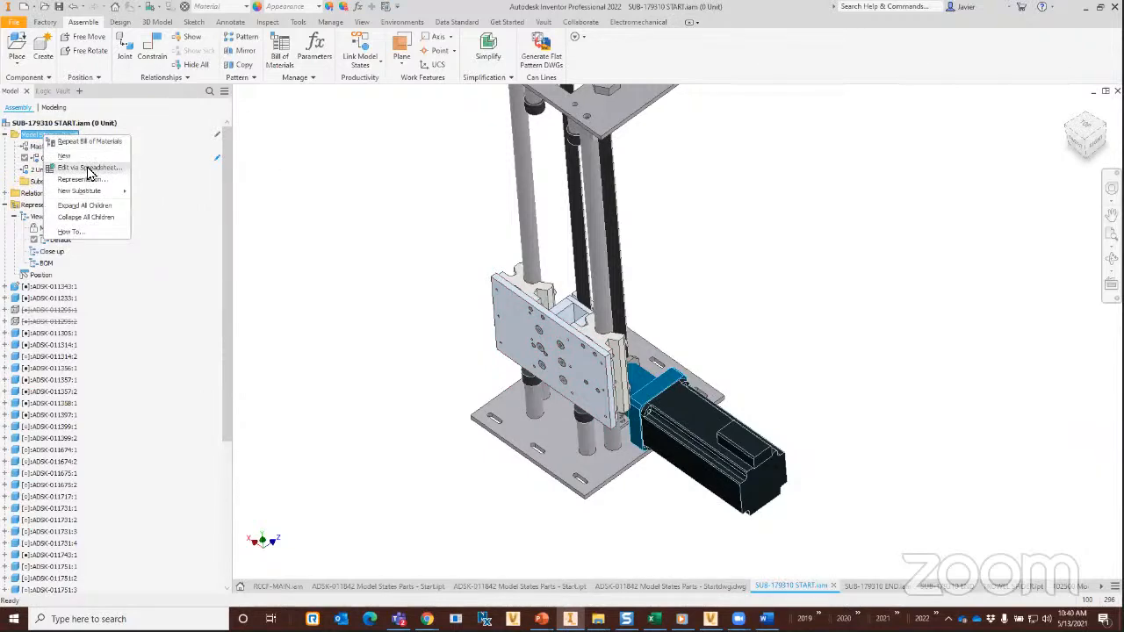
{"action": "left_click", "coordinate": [93, 168]}
{"action": "left_click", "coordinate": [530, 323]}
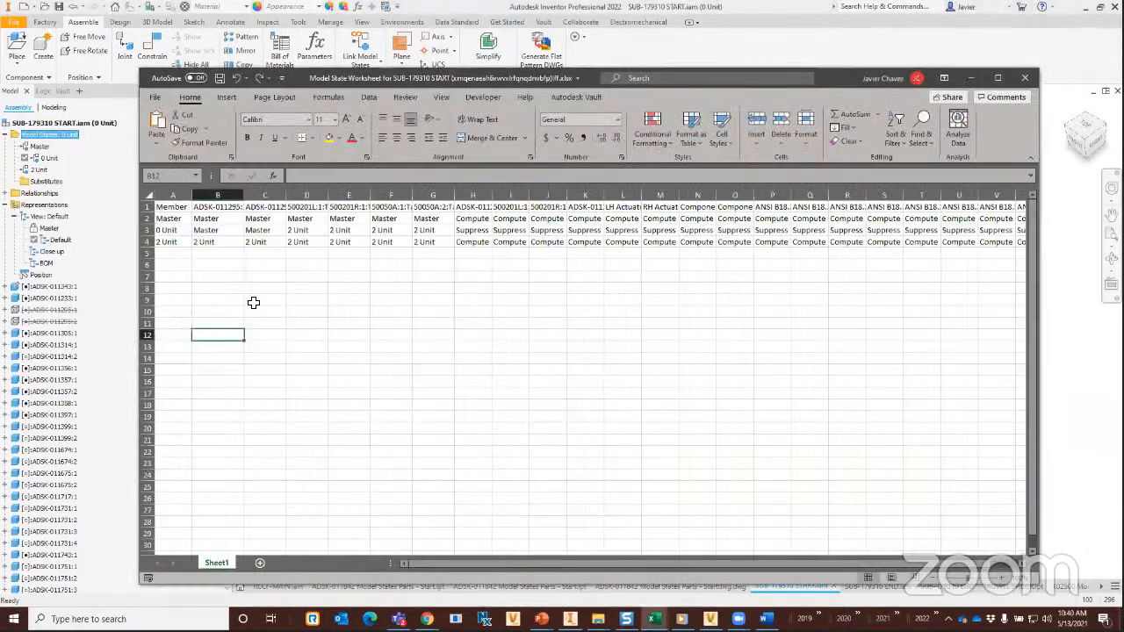
Examine the 2 Unit row and widen columns B and C to read the ADSK-011295 table replace headers.
{"action": "left_click", "coordinate": [175, 243]}
{"action": "left_click", "coordinate": [218, 244]}
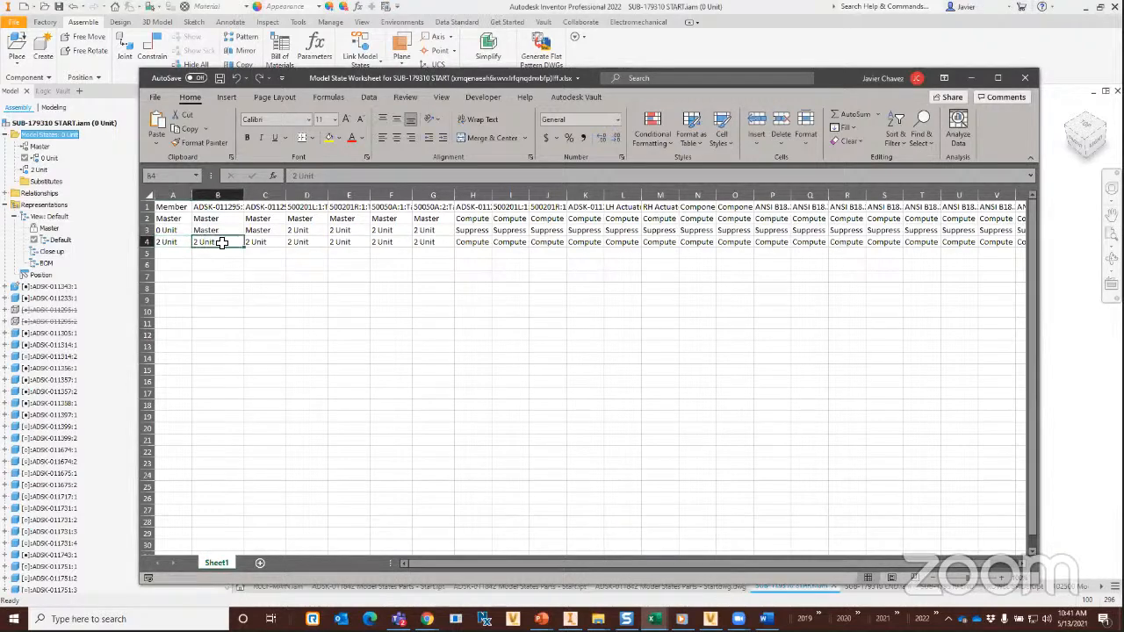
{"action": "left_click_drag", "start_coordinate": [244, 195], "coordinate": [320, 195]}
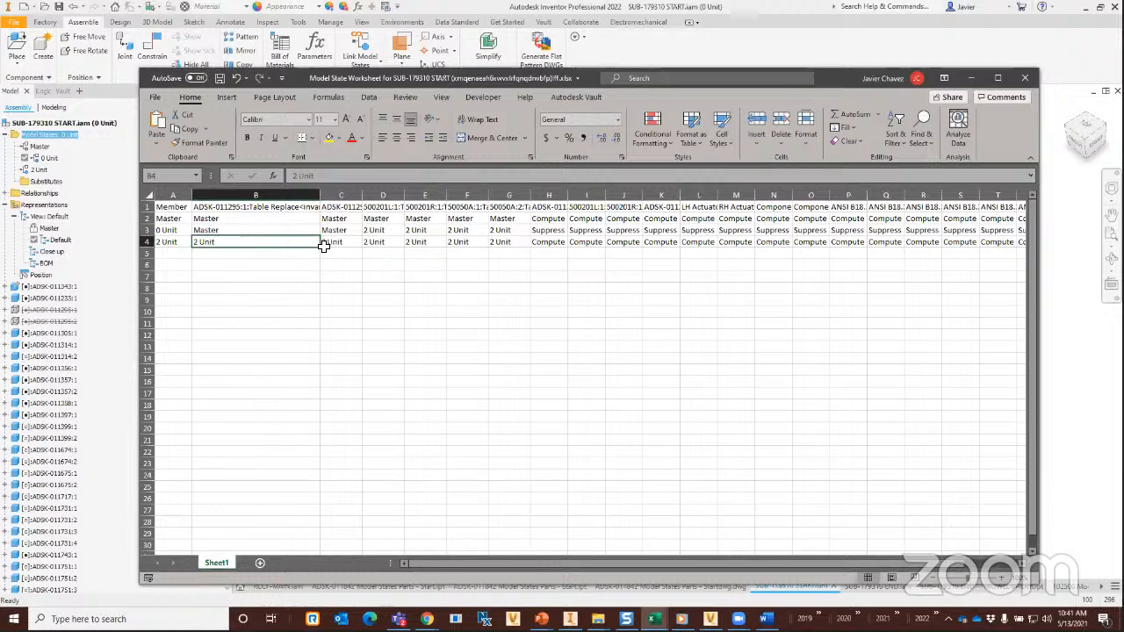
{"action": "left_click_drag", "start_coordinate": [363, 199], "coordinate": [390, 198]}
{"action": "left_click", "coordinate": [355, 195]}
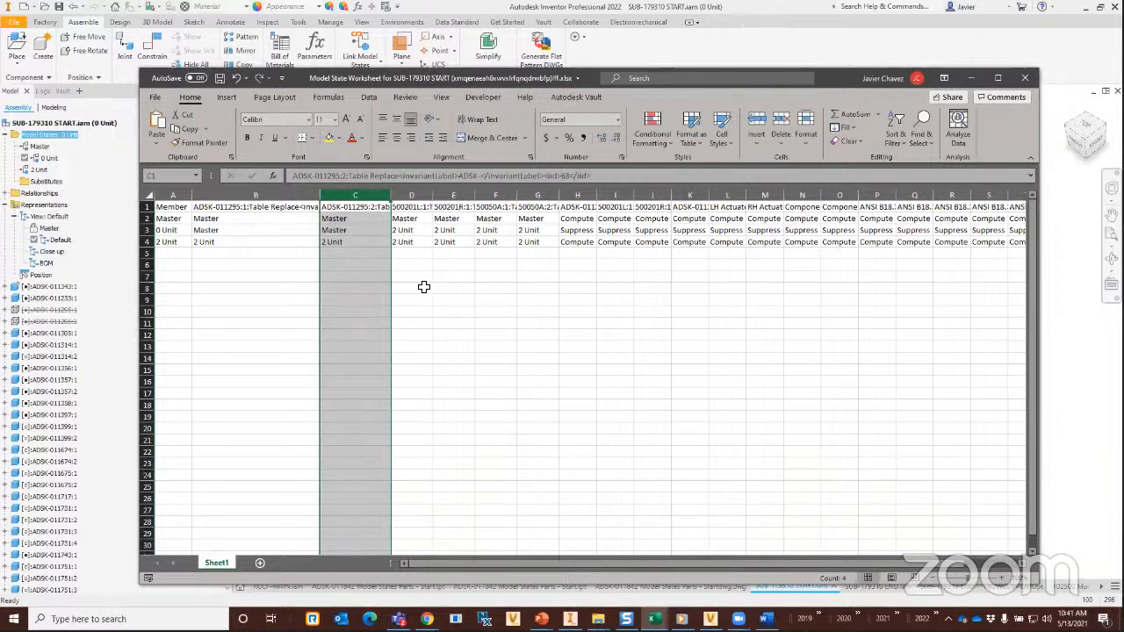
Paste the 3 Unit and 4 Unit model state rows below the 2 Unit row, starting at cell A5.
{"action": "left_click_drag", "start_coordinate": [536, 245], "coordinate": [239, 243]}
{"action": "left_click", "coordinate": [239, 243]}
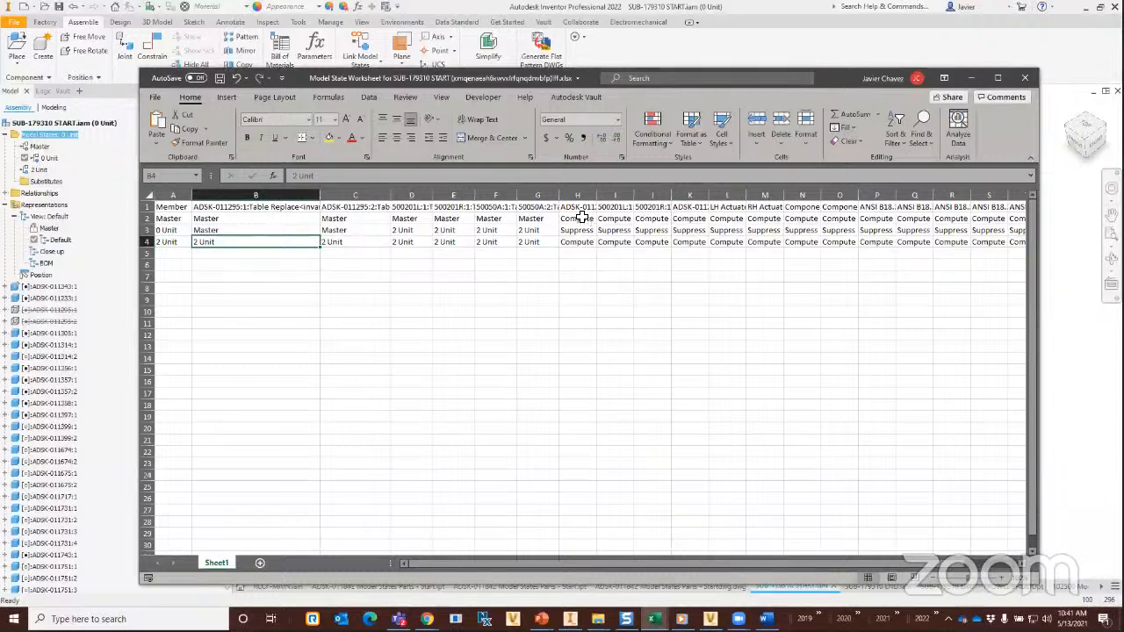
{"action": "left_click_drag", "start_coordinate": [581, 217], "coordinate": [982, 243]}
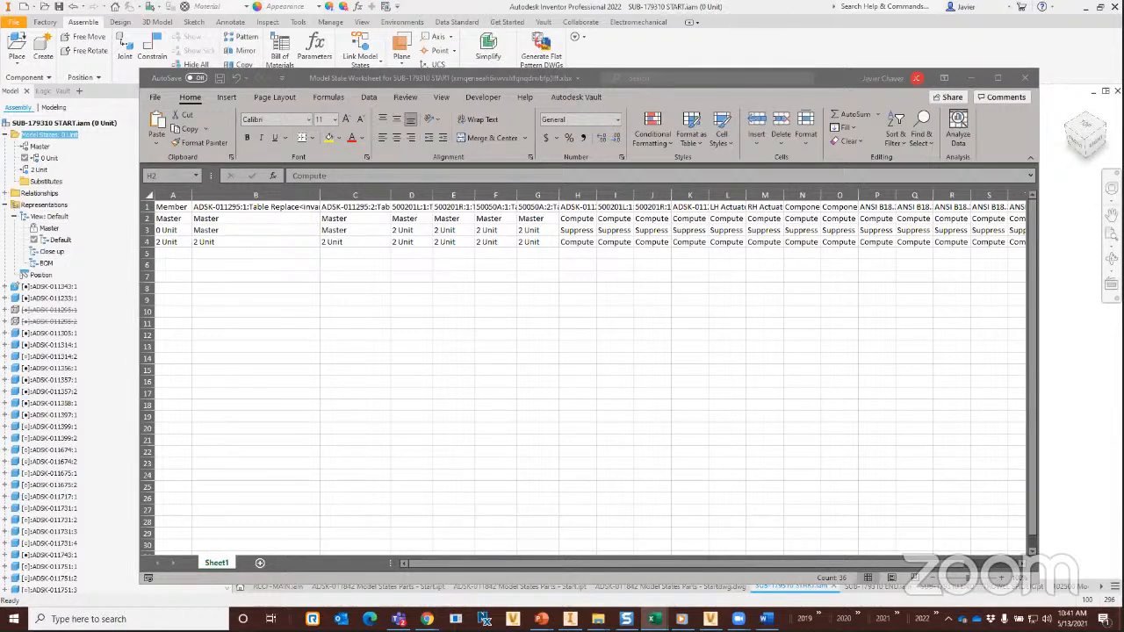
{"action": "right_click", "coordinate": [179, 258]}
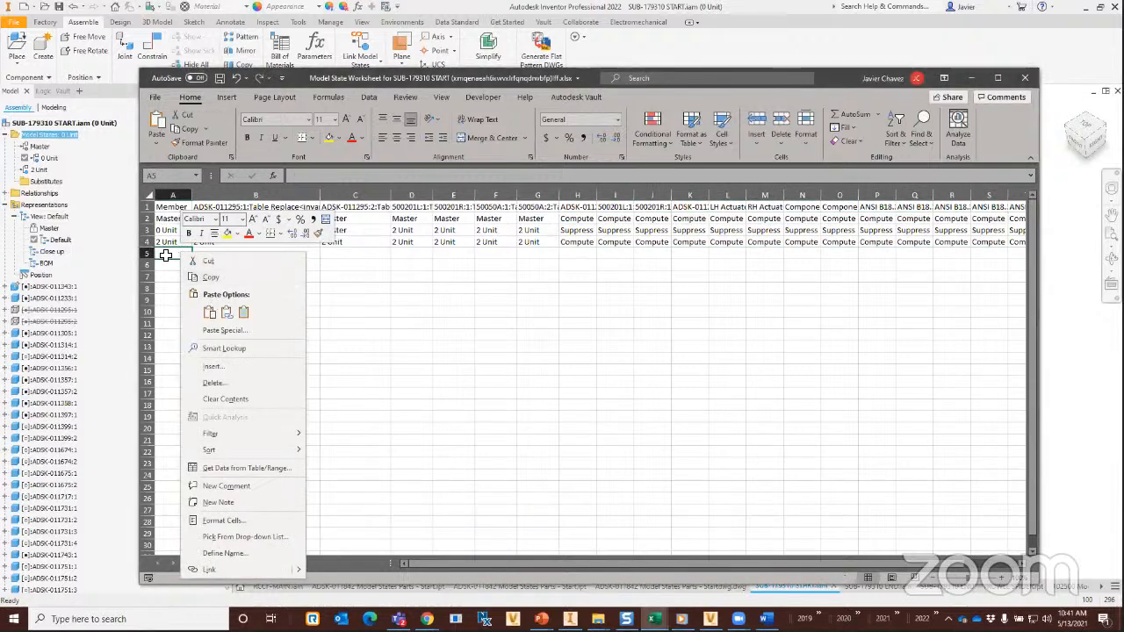
{"action": "left_click", "coordinate": [166, 255]}
{"action": "key", "text": "ctrl+v"}
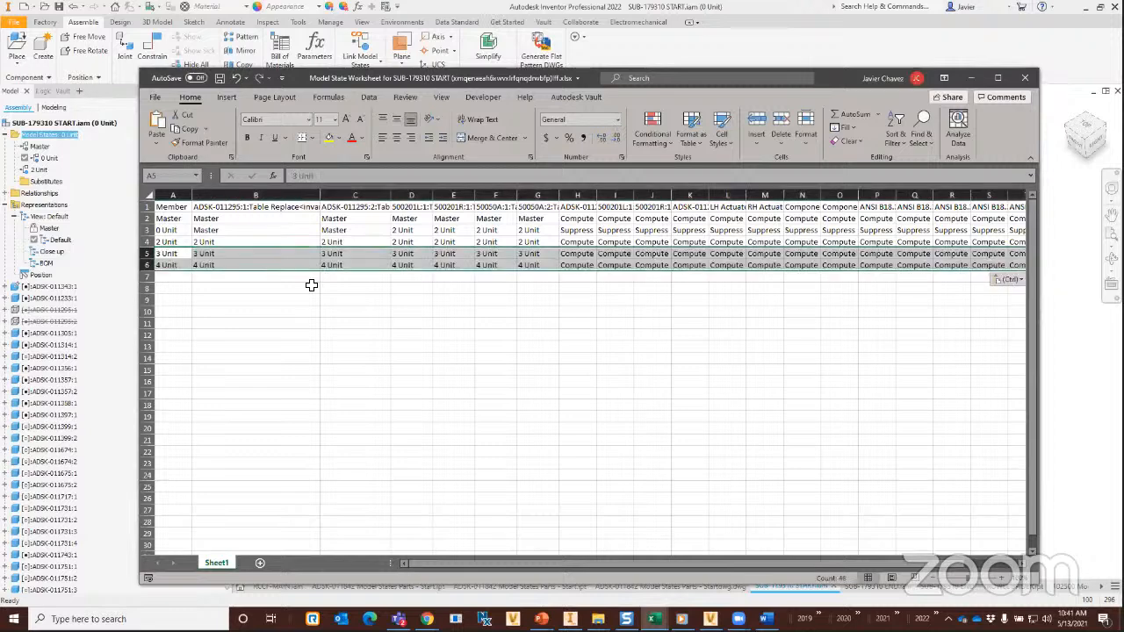
{"action": "left_click", "coordinate": [314, 289]}
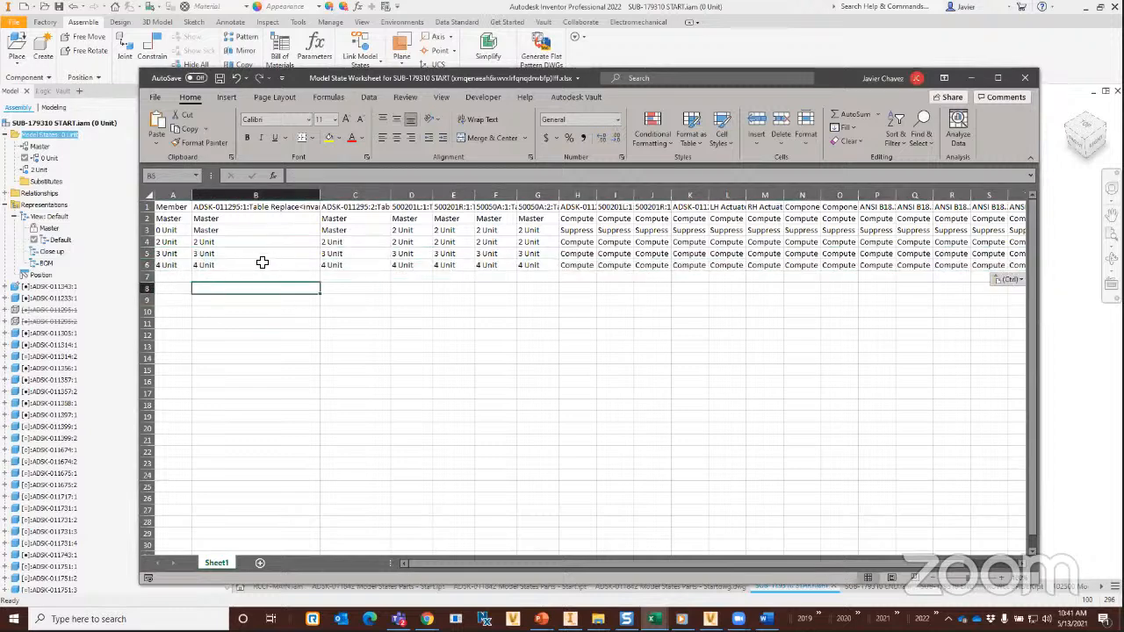
{"action": "left_click_drag", "start_coordinate": [214, 254], "coordinate": [533, 266]}
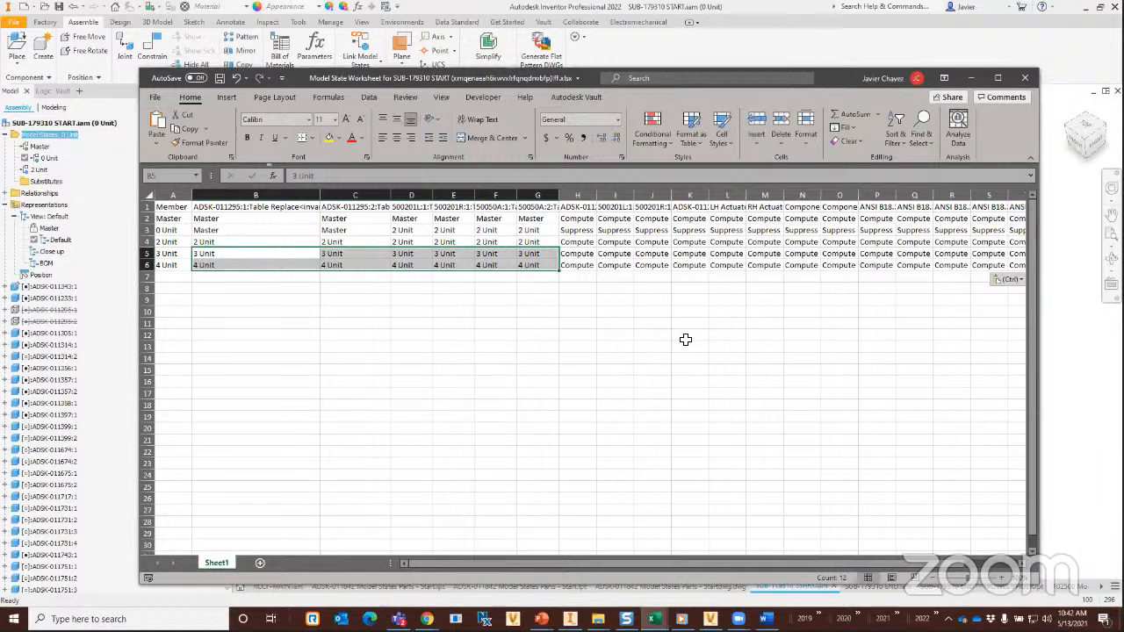
Close the model state worksheet with its changes saved and check out all the affected assembly files.
{"action": "left_click", "coordinate": [1025, 80]}
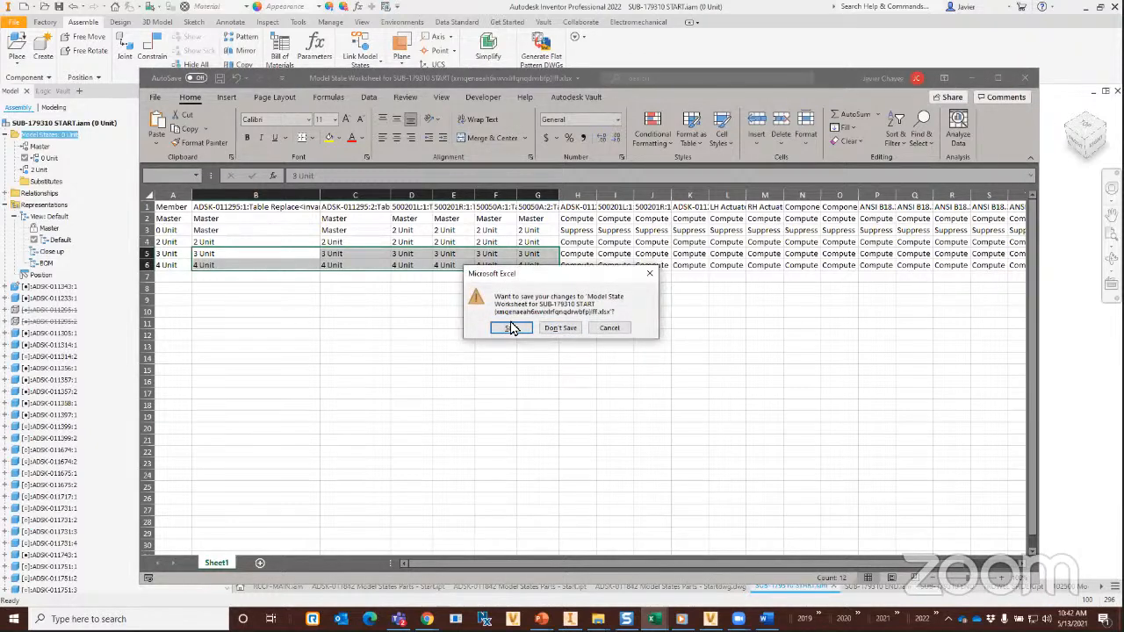
{"action": "left_click", "coordinate": [509, 328]}
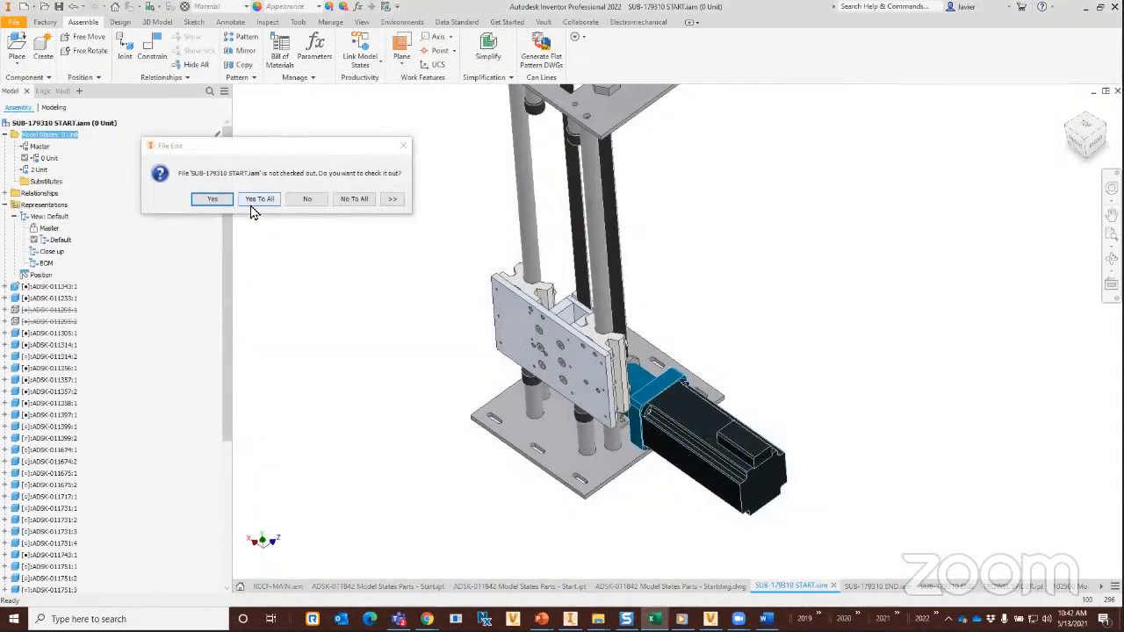
{"action": "left_click", "coordinate": [263, 202]}
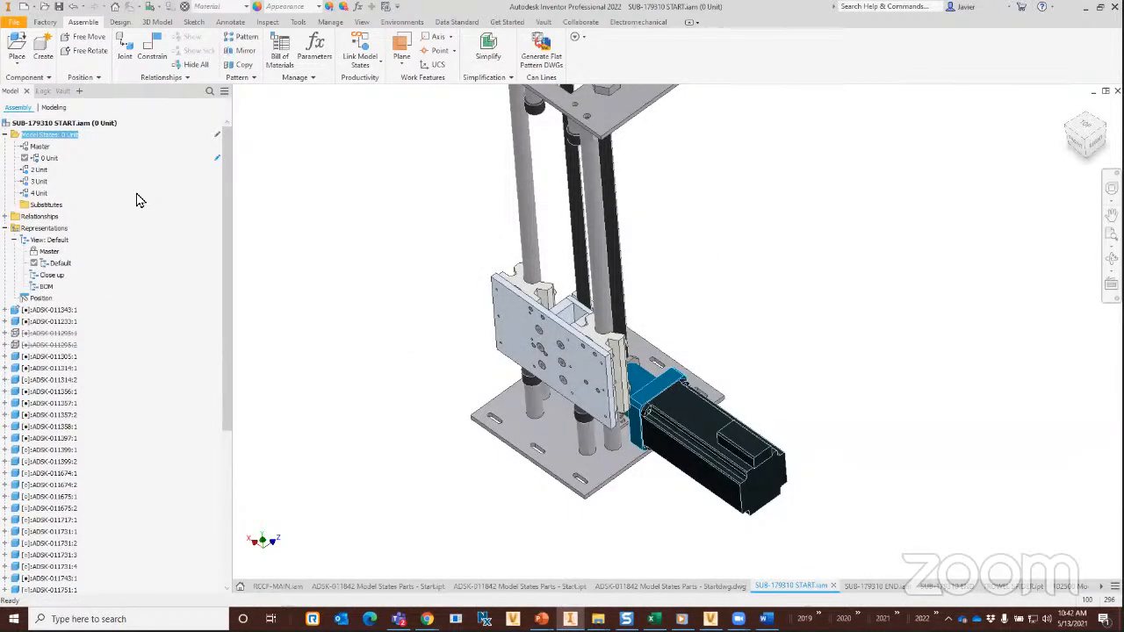
Activate the 3 Unit and 4 Unit model states in turn, skipping the unresolved fastener link, and inspect the four-unit arms.
{"action": "double_click", "coordinate": [38, 181]}
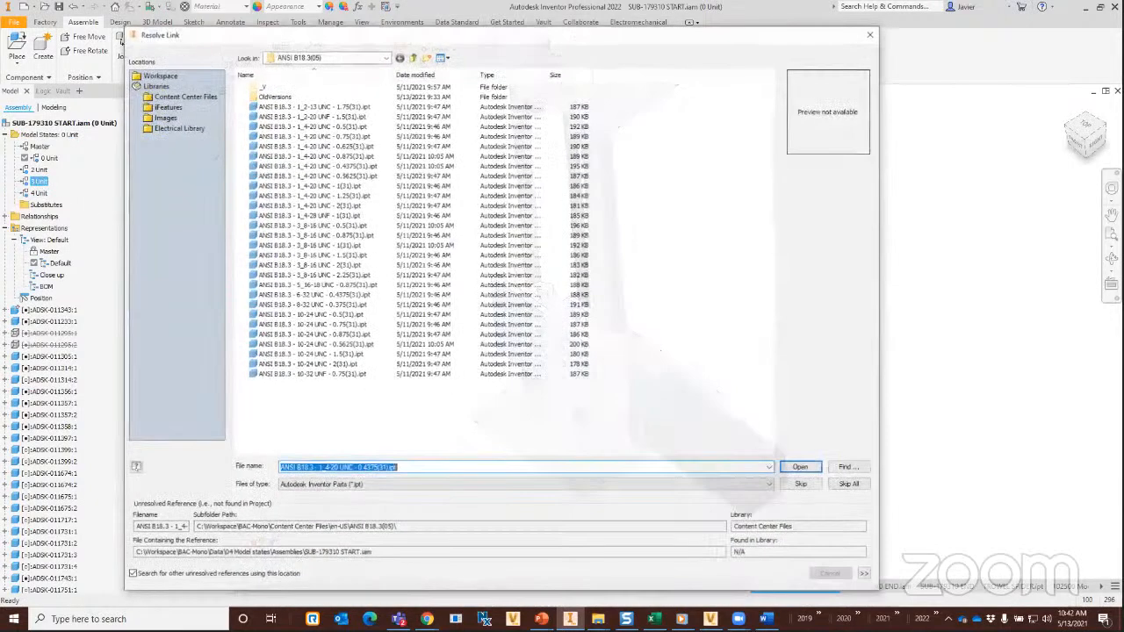
{"action": "left_click", "coordinate": [800, 484]}
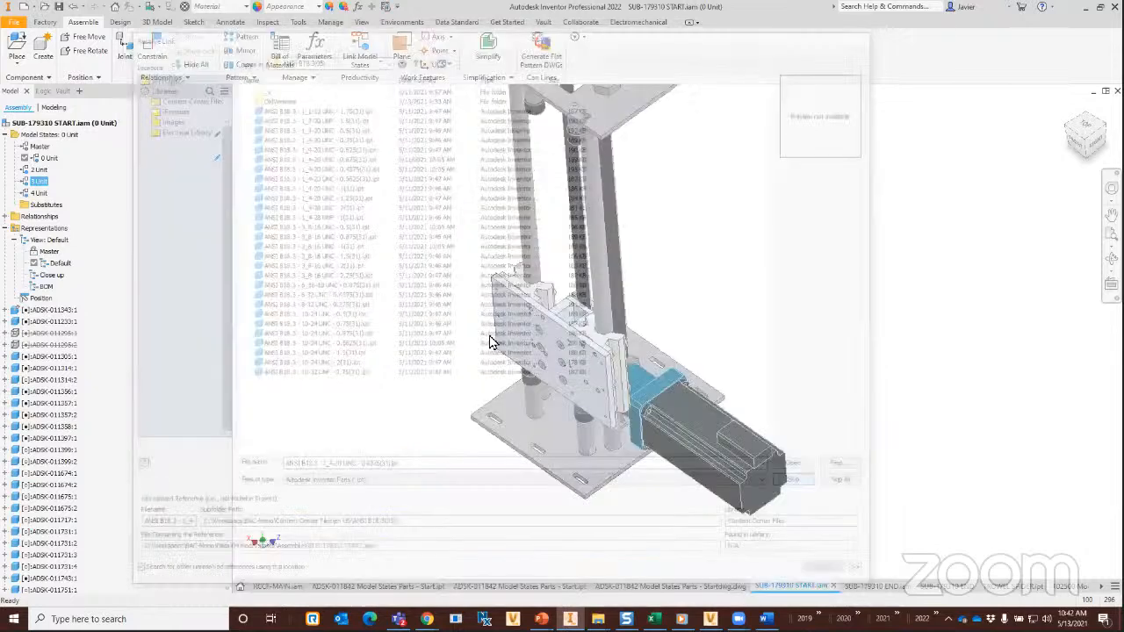
{"action": "double_click", "coordinate": [39, 193]}
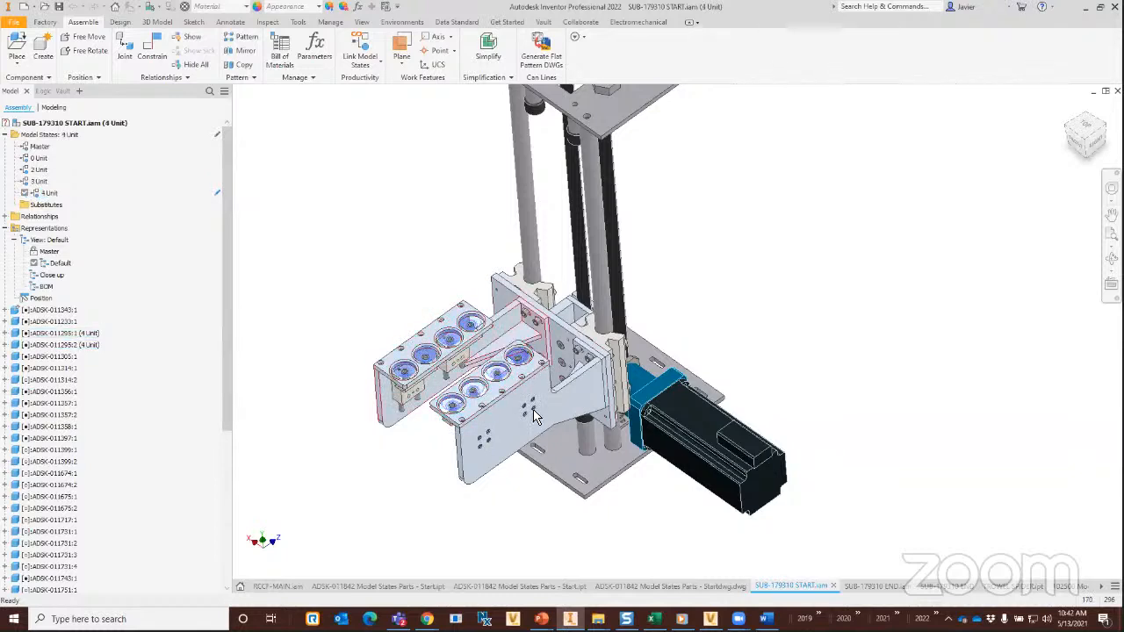
{"action": "middle_click_drag", "start_coordinate": [653, 413], "coordinate": [605, 447], "text": "shift"}
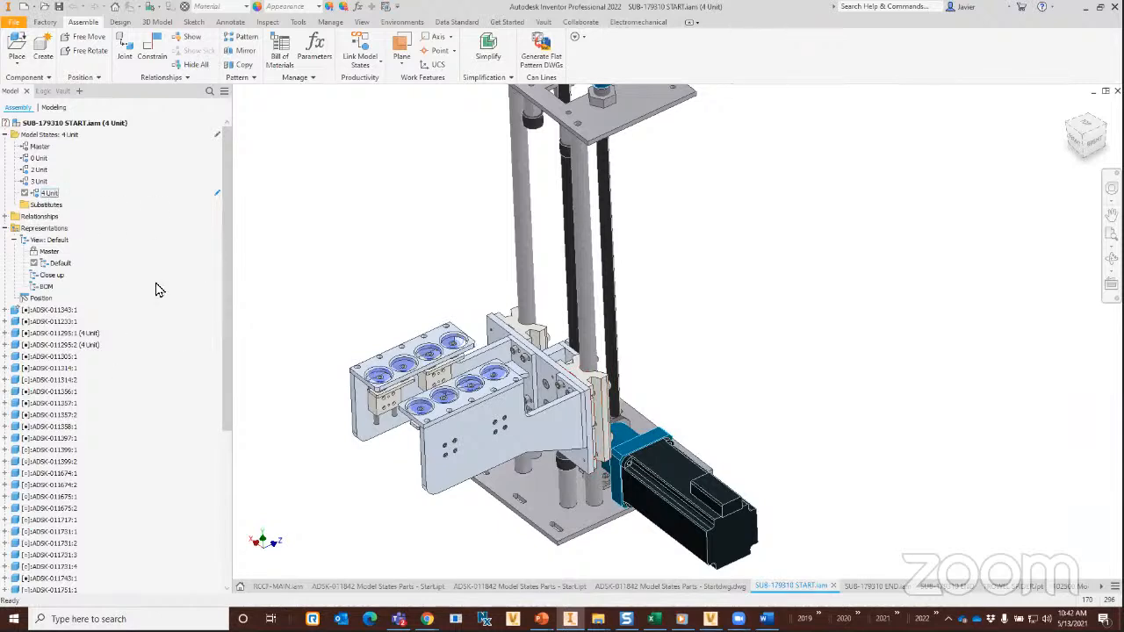
Expand component ADSK-011314:2 and its model states to check which state it uses.
{"action": "right_click", "coordinate": [55, 380]}
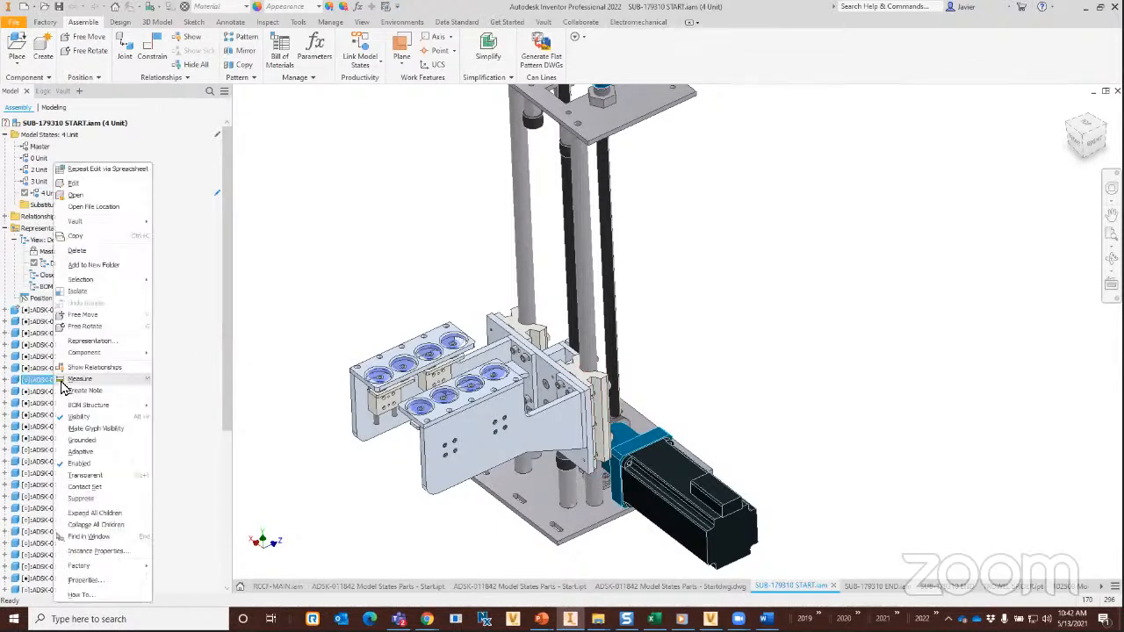
{"action": "left_click", "coordinate": [7, 381]}
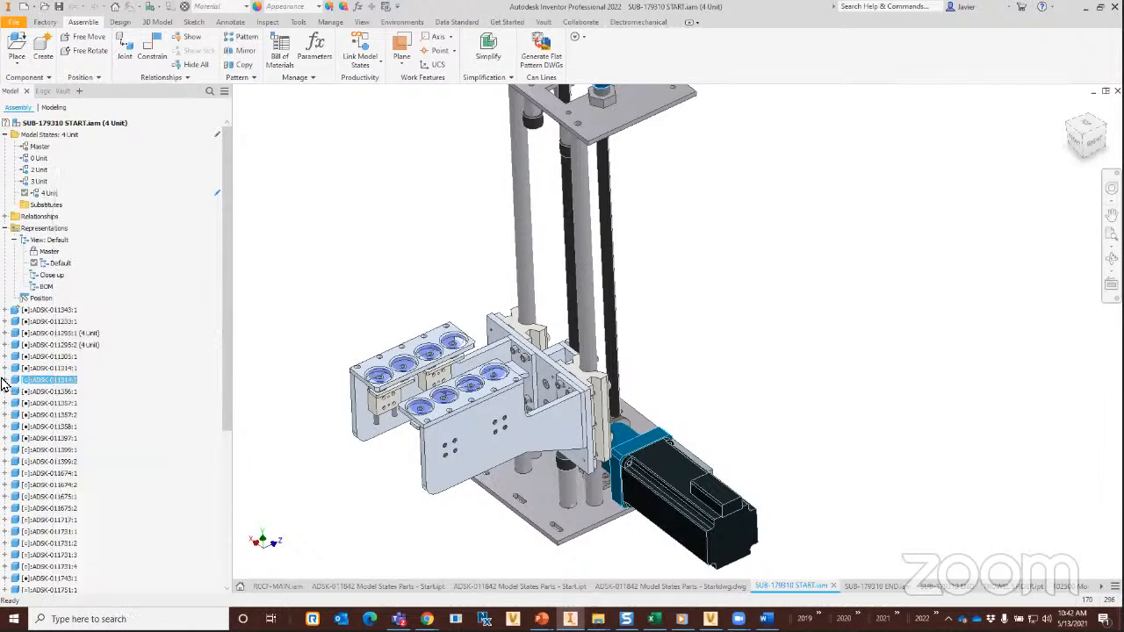
{"action": "left_click", "coordinate": [5, 379]}
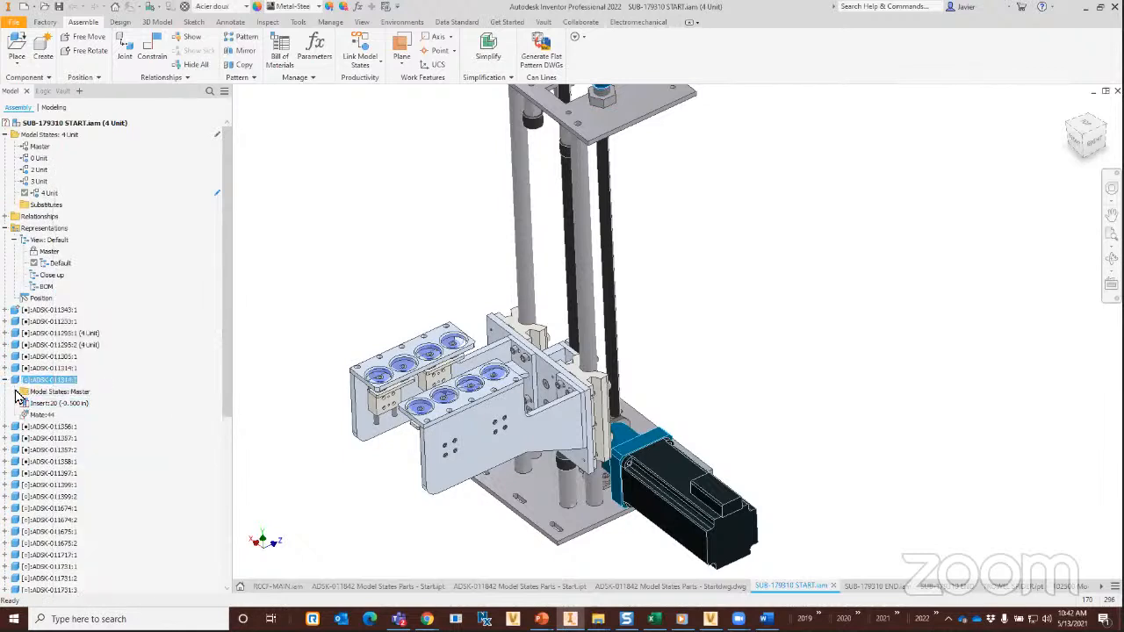
{"action": "left_click", "coordinate": [14, 392]}
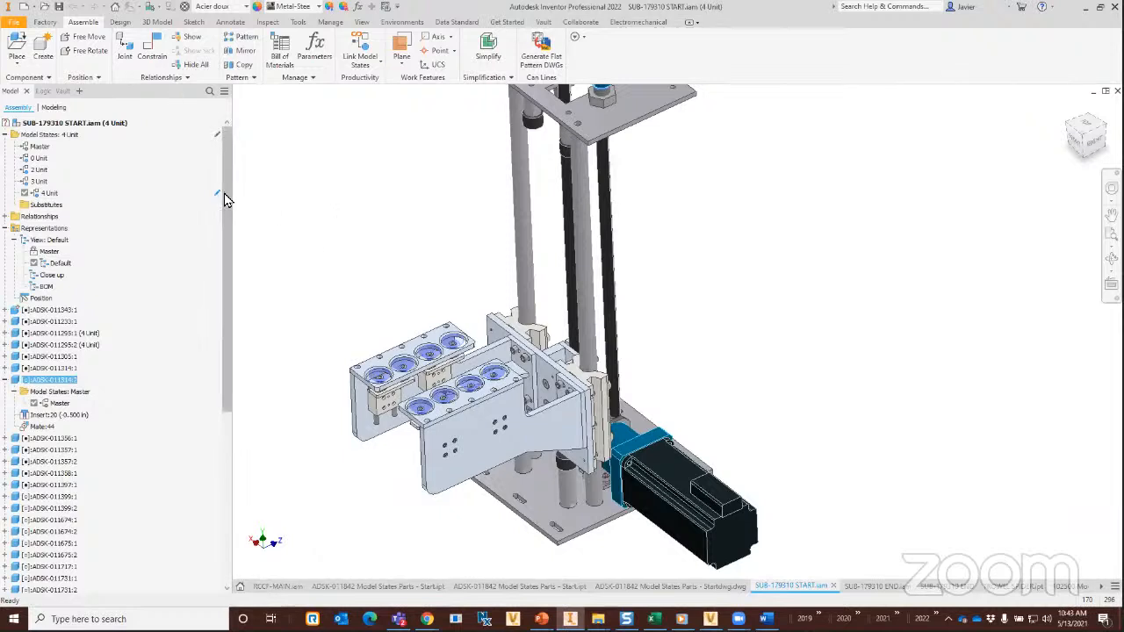
{"action": "left_click_drag", "start_coordinate": [225, 232], "coordinate": [236, 176]}
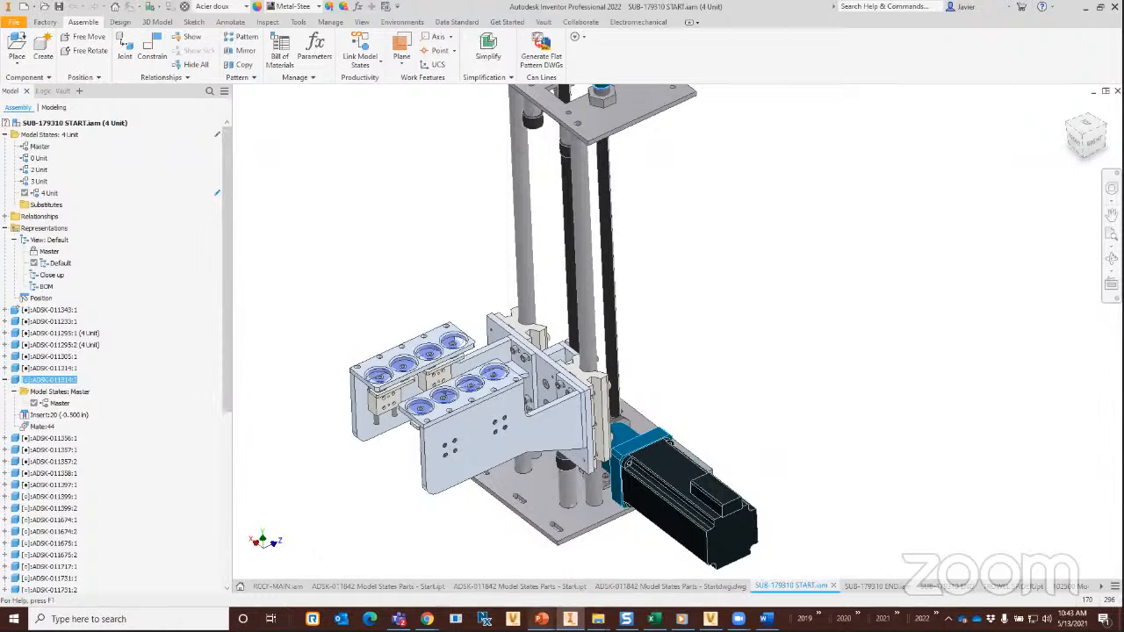
Switch to the PowerPoint slideshow and advance from Demo: Assemblies to the Behaviors slide.
{"action": "mouse_move", "coordinate": [545, 620]}
{"action": "left_click", "coordinate": [558, 567]}
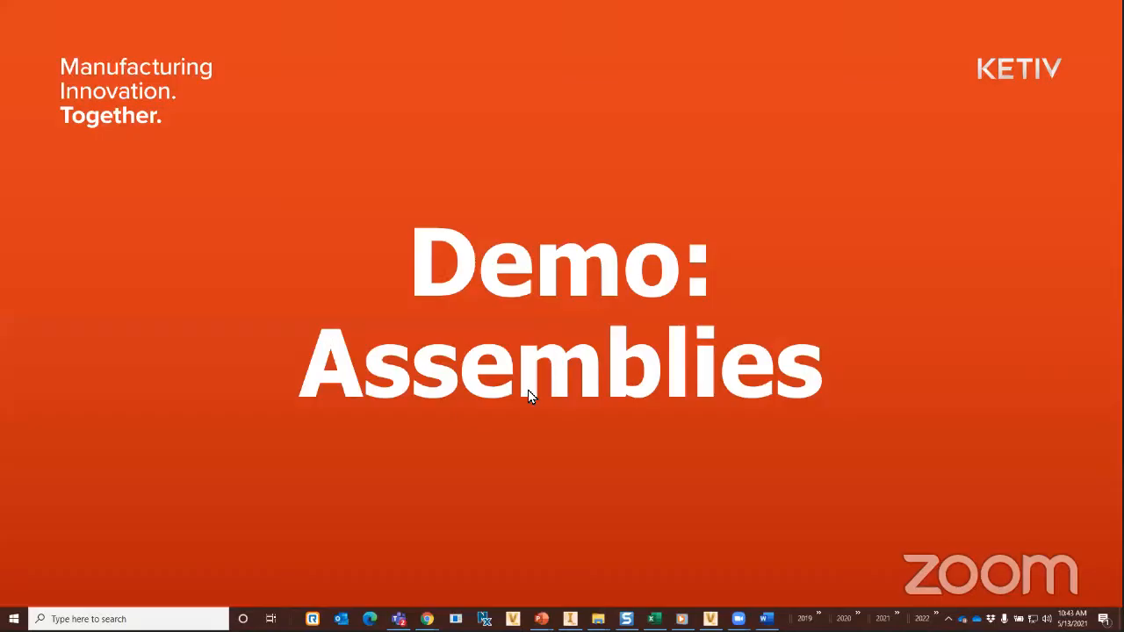
{"action": "left_click", "coordinate": [498, 338]}
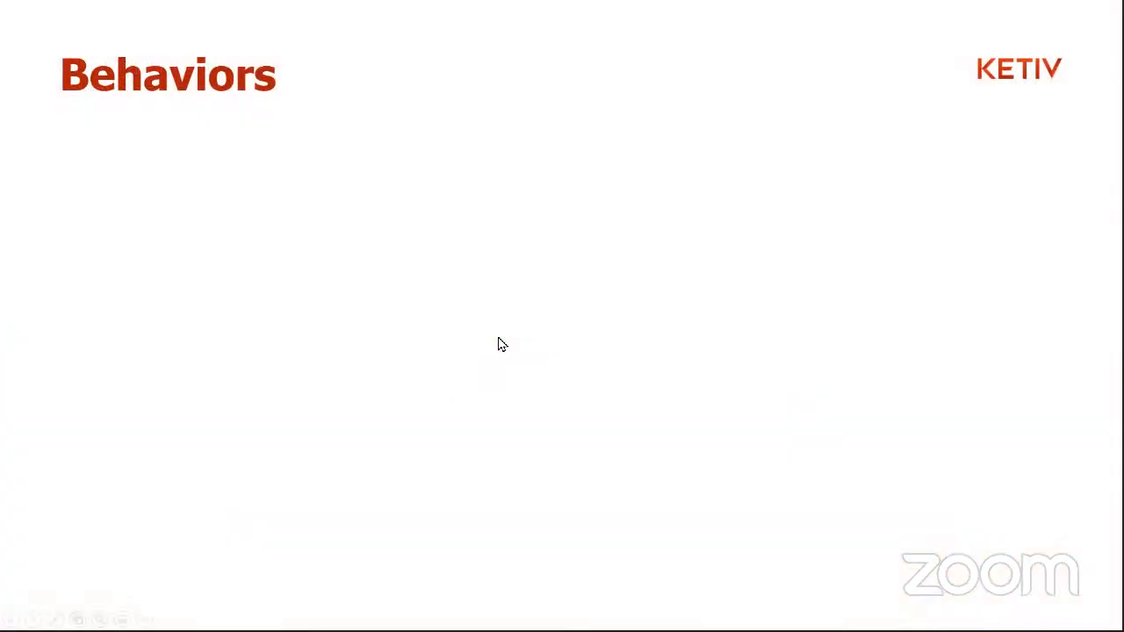
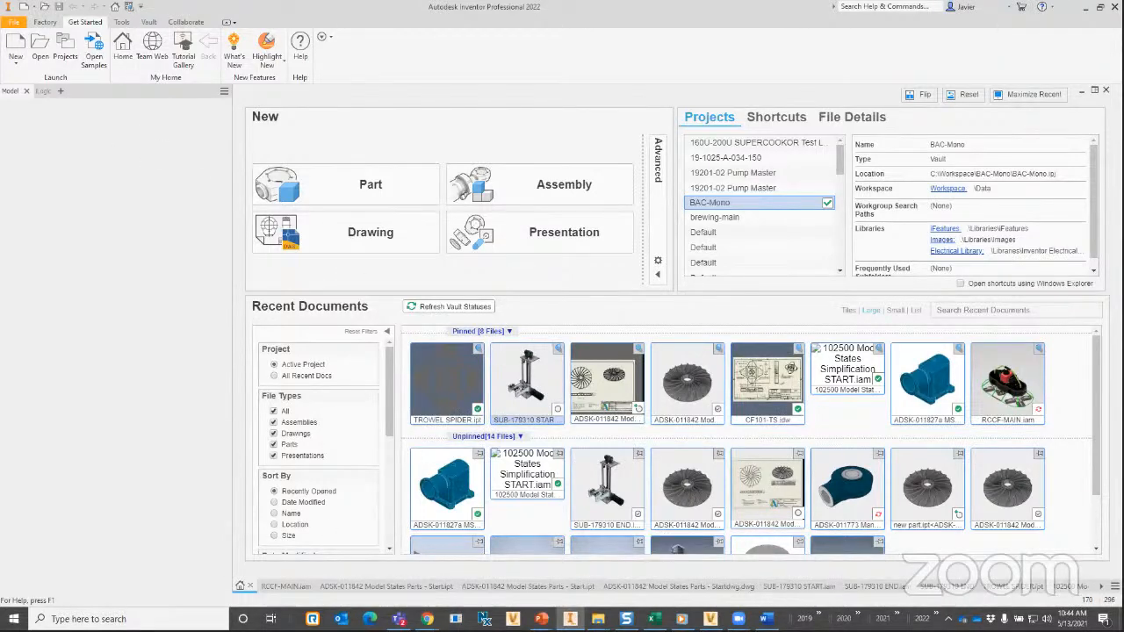
Open SUB-179310 END.iam from the Assemblies folder inside the workspace's 04 Model states folder.
{"action": "left_click", "coordinate": [1101, 587]}
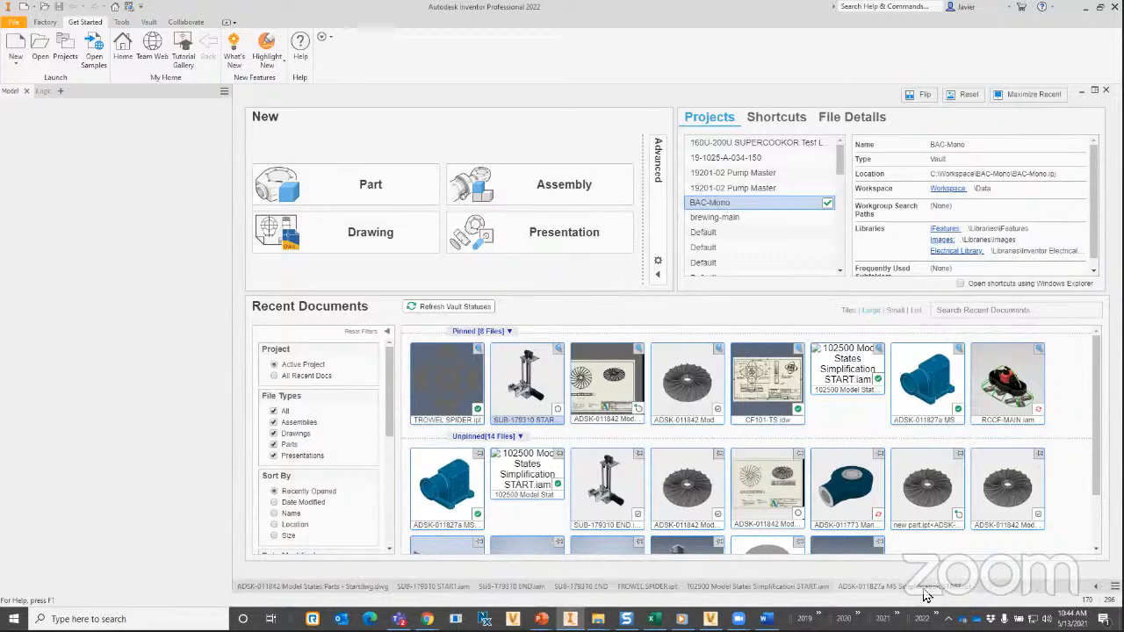
{"action": "left_click", "coordinate": [921, 586]}
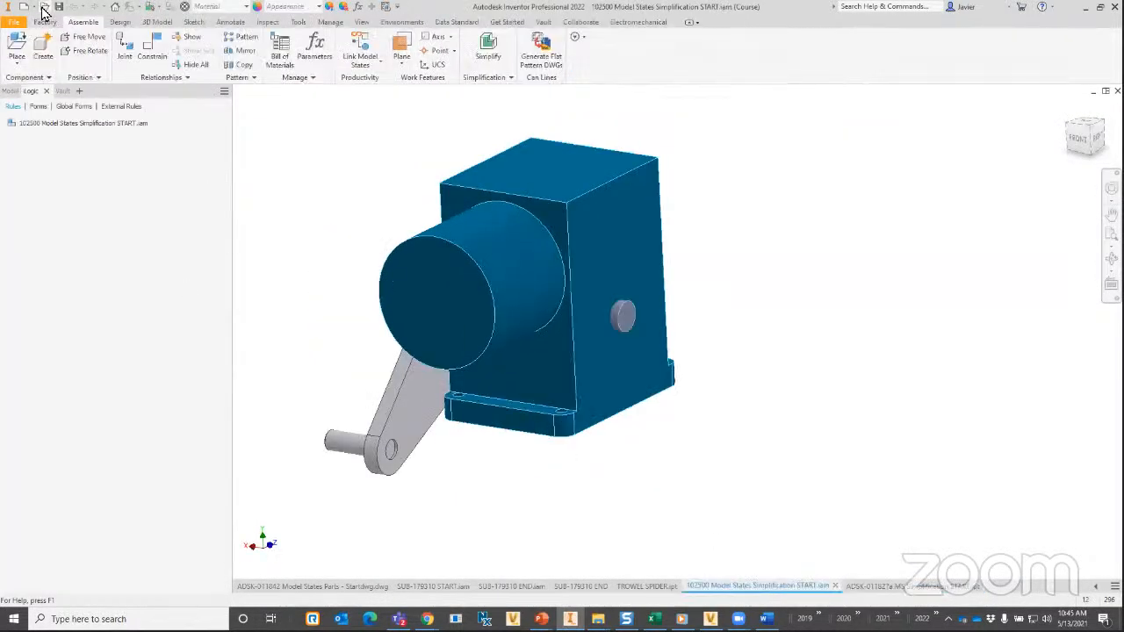
{"action": "key", "text": "ctrl+o"}
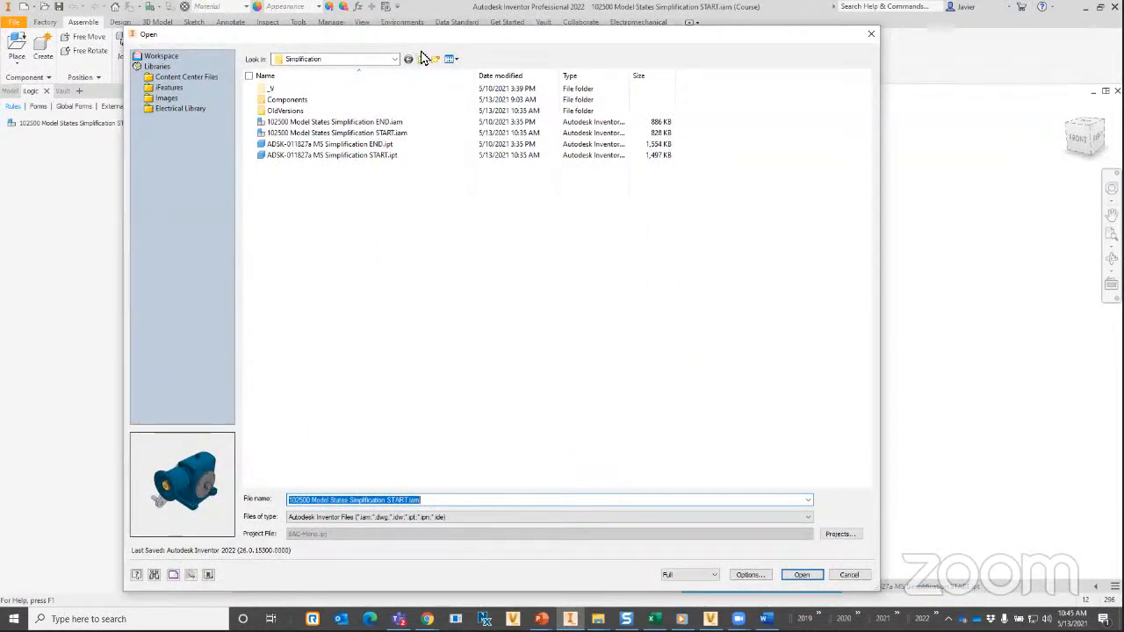
{"action": "left_click", "coordinate": [157, 56]}
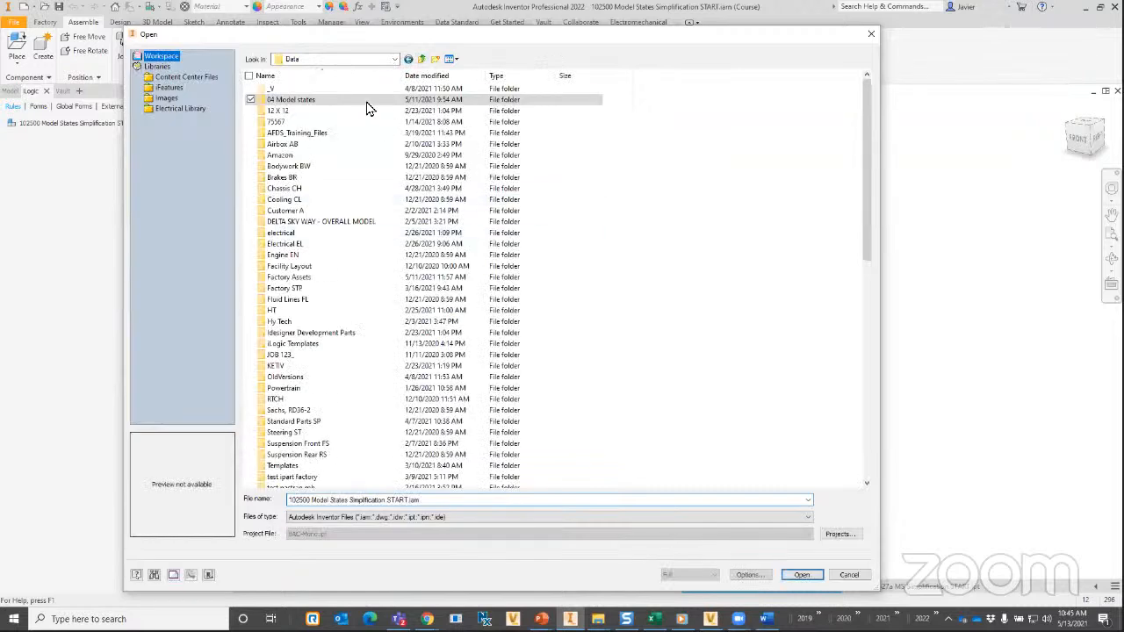
{"action": "double_click", "coordinate": [283, 101]}
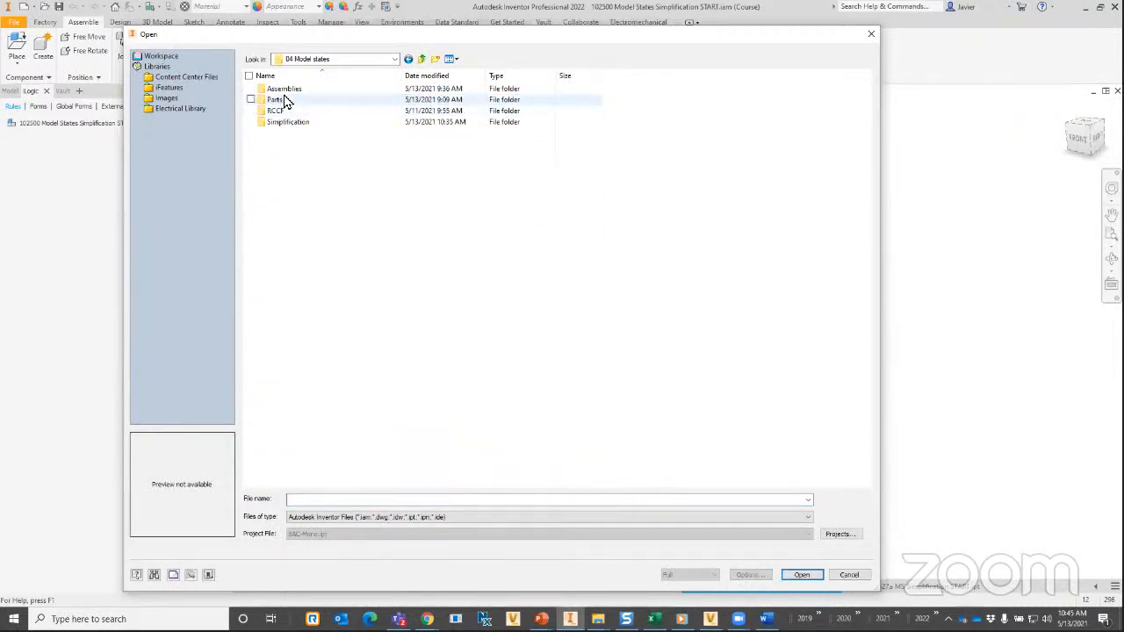
{"action": "double_click", "coordinate": [285, 92]}
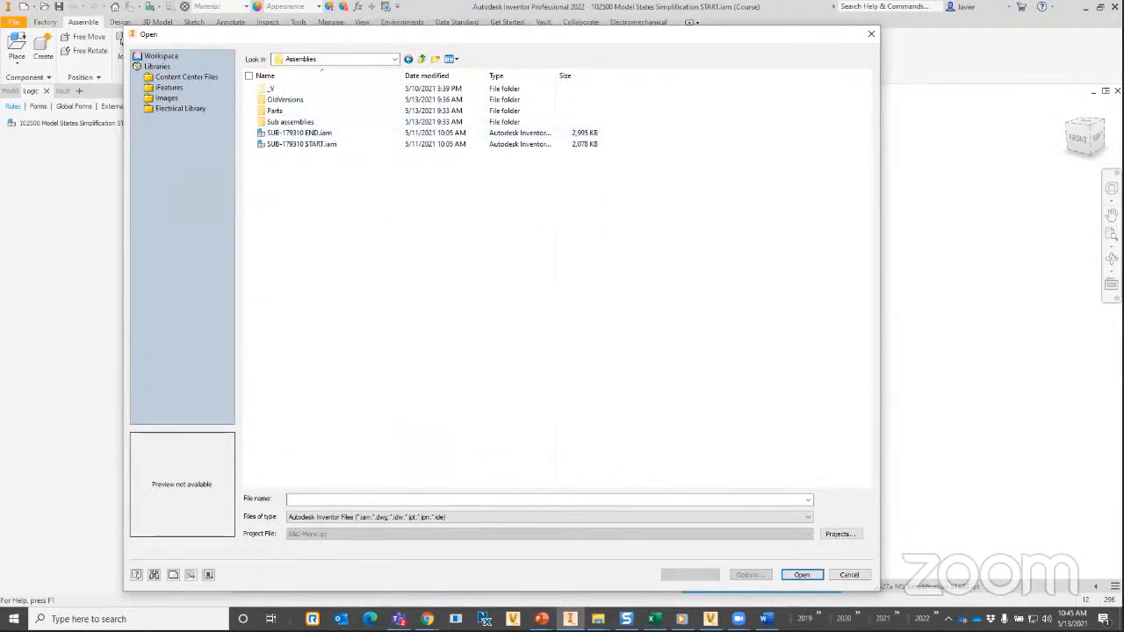
{"action": "double_click", "coordinate": [298, 133]}
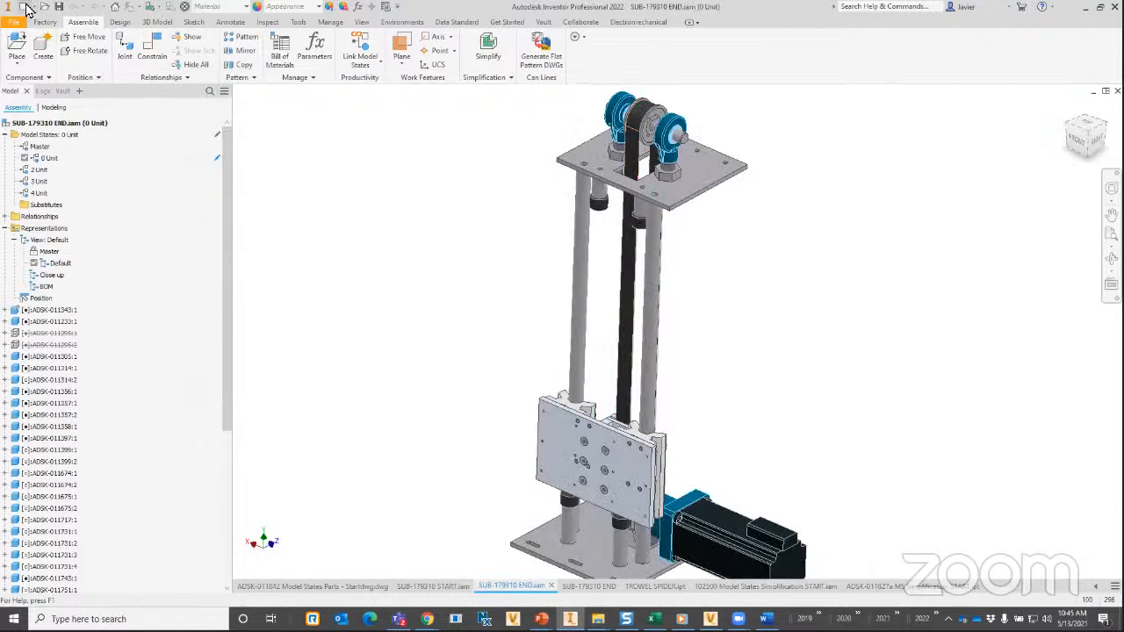
Create a drawing from the Standard.idw template and place a 1/4 scale front base view of SUB-179310 END in the 0 Unit state.
{"action": "key", "text": "ctrl+n"}
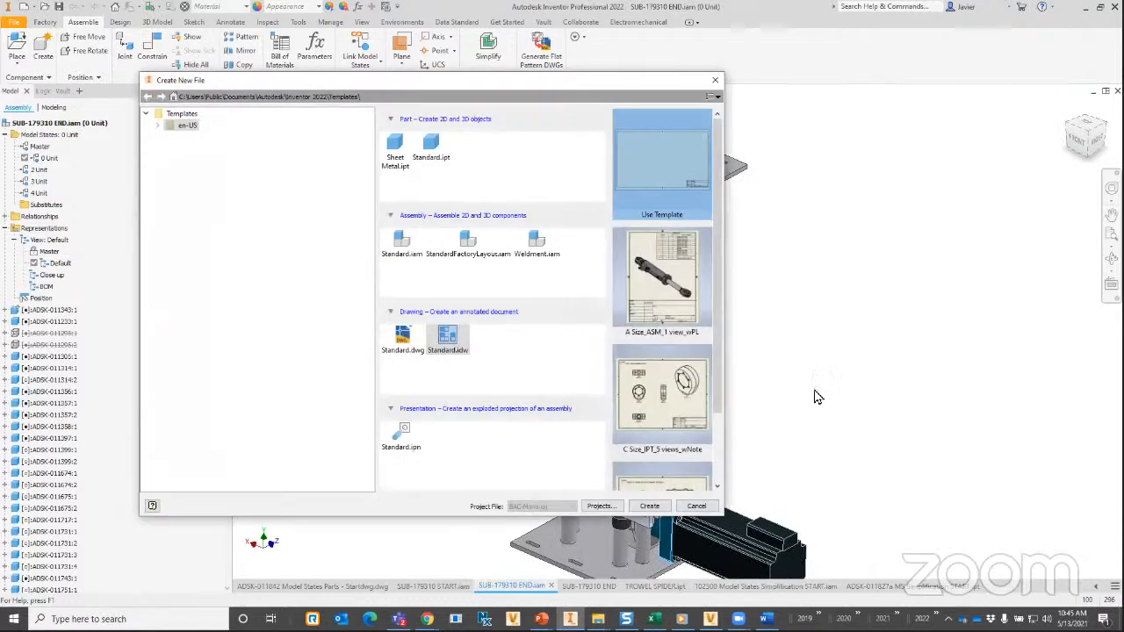
{"action": "double_click", "coordinate": [446, 343]}
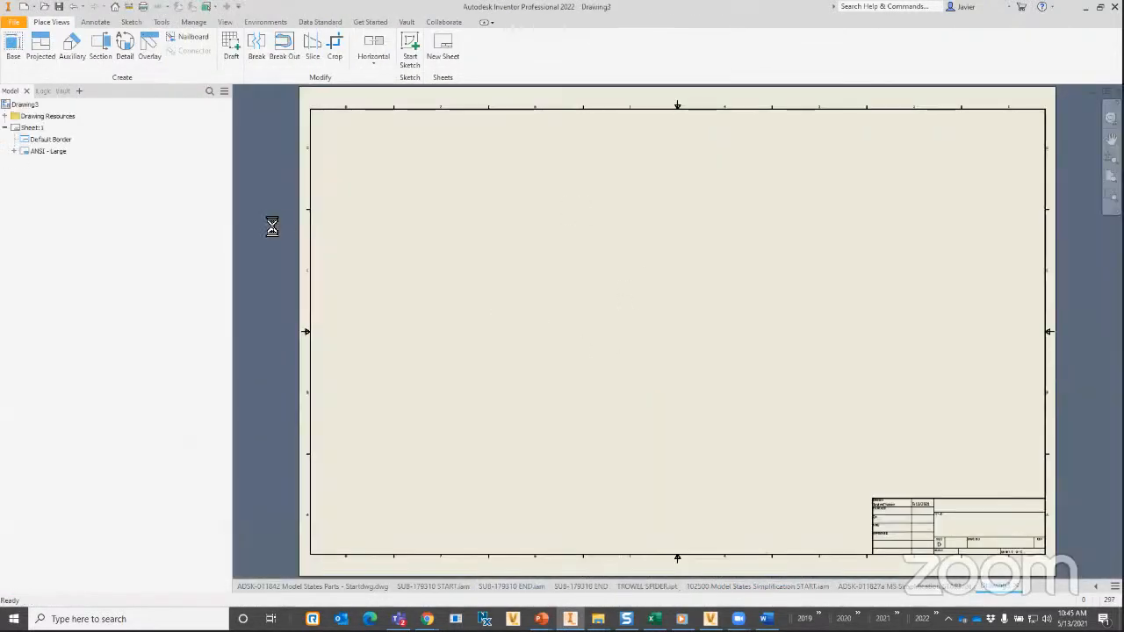
{"action": "left_click", "coordinate": [18, 46]}
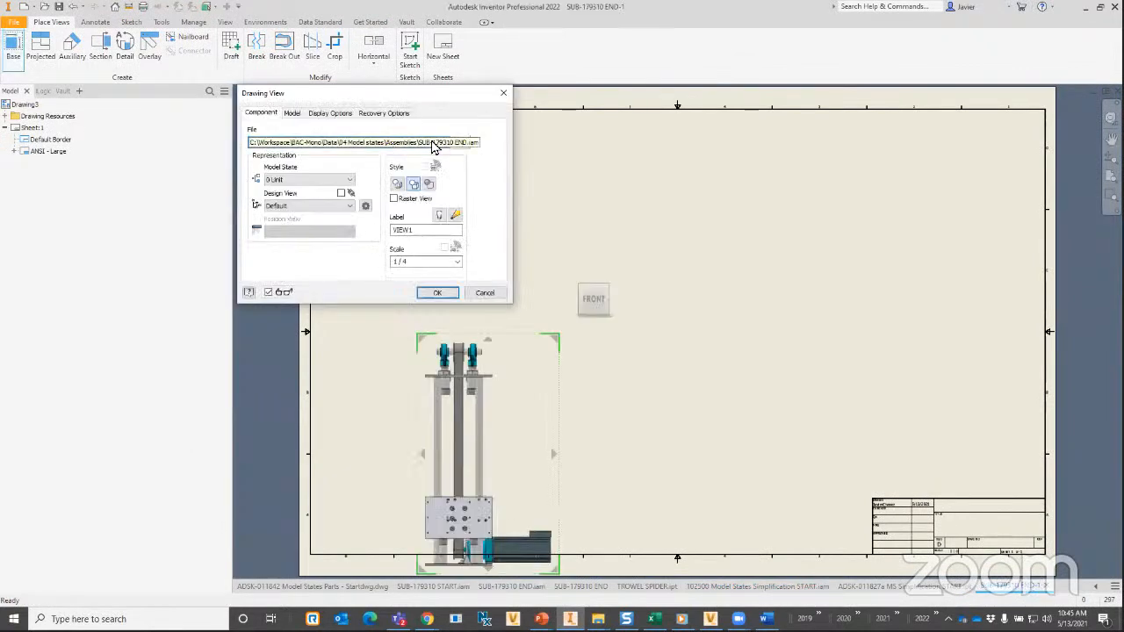
{"action": "left_click", "coordinate": [303, 180]}
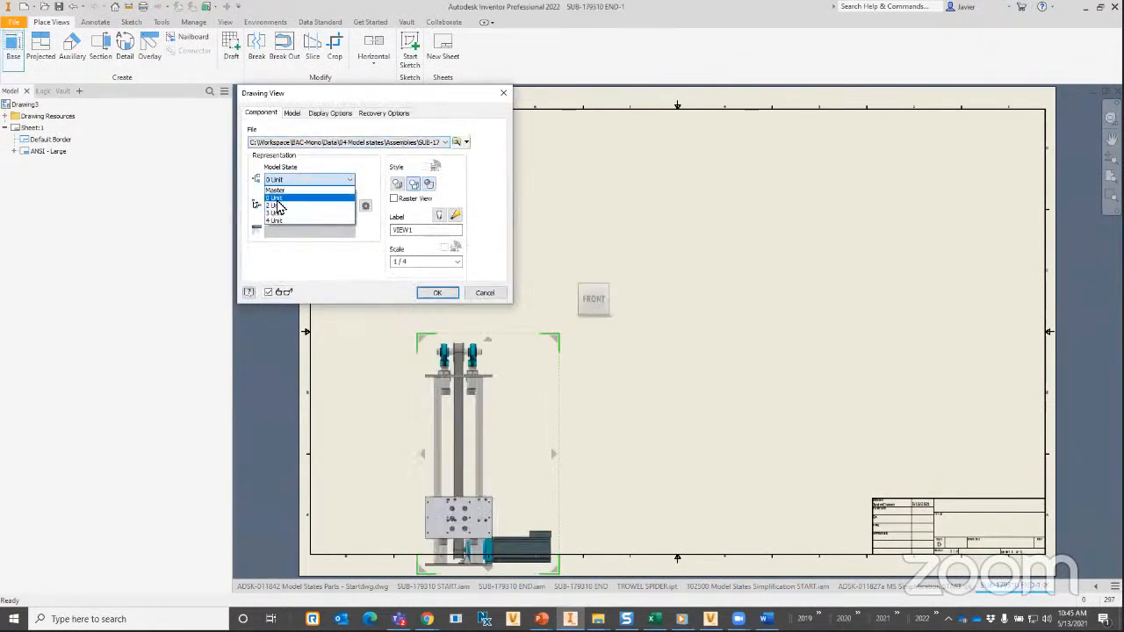
{"action": "left_click", "coordinate": [277, 200]}
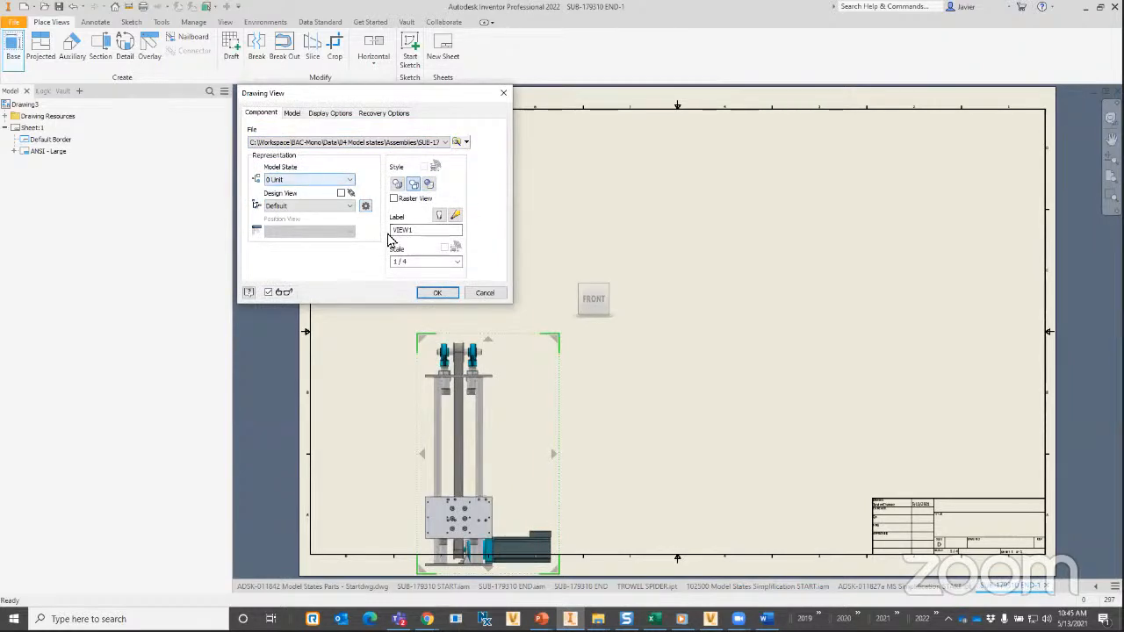
{"action": "left_click_drag", "start_coordinate": [514, 463], "coordinate": [577, 348]}
{"action": "left_click", "coordinate": [439, 294]}
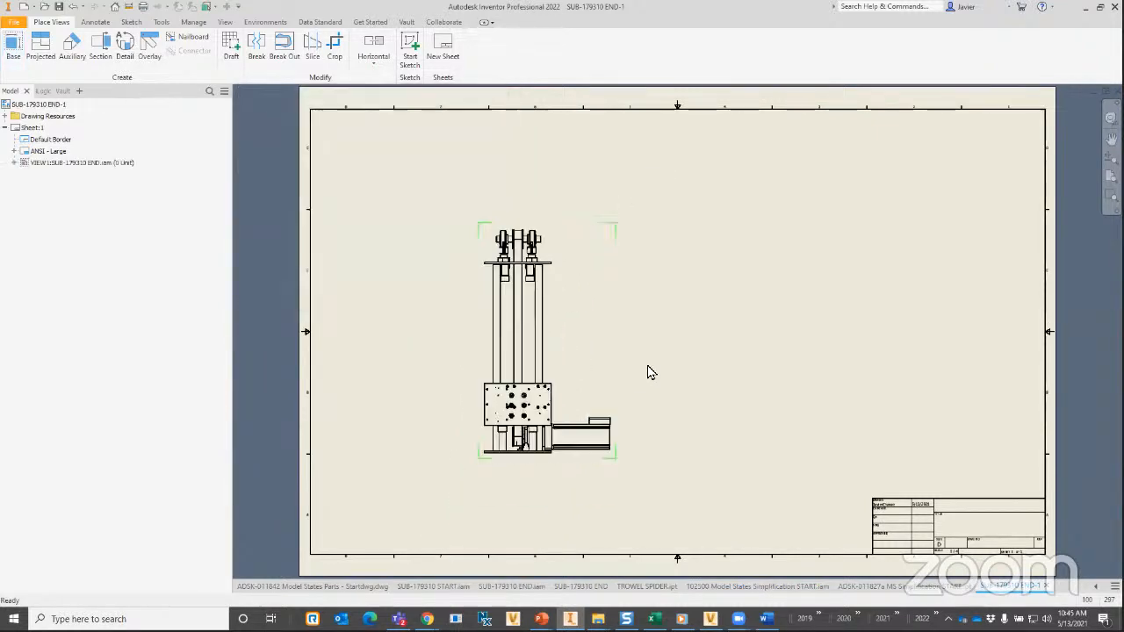
{"action": "left_click_drag", "start_coordinate": [770, 355], "coordinate": [679, 366]}
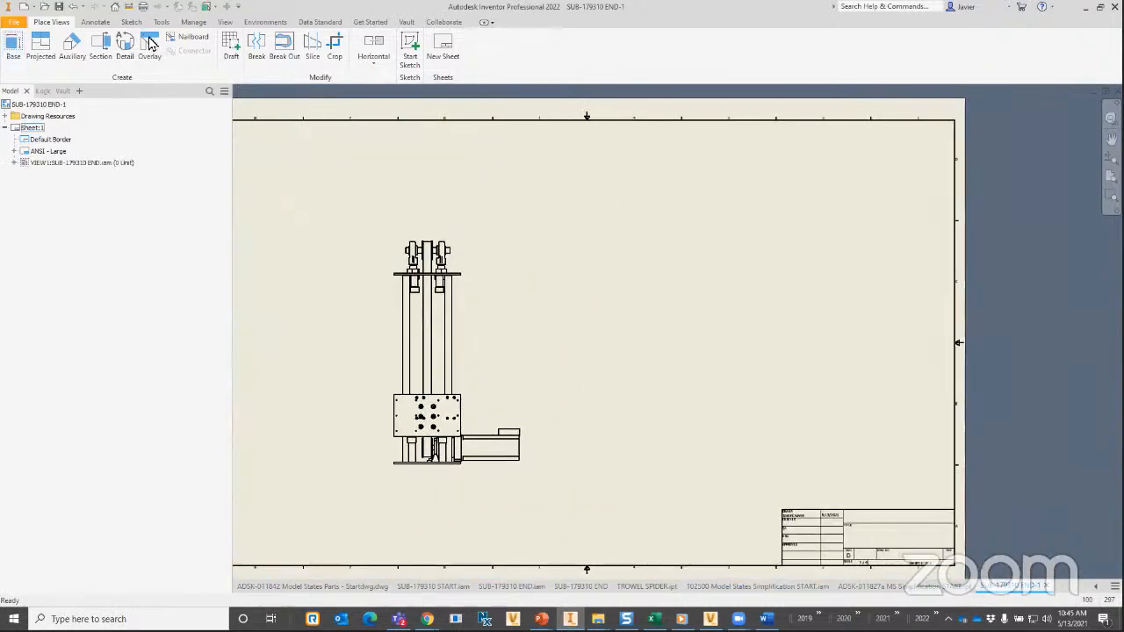
Place a structured parts list for the SUB-179310 END view in the 0 Unit state in the empty area beside the view.
{"action": "left_click", "coordinate": [95, 22]}
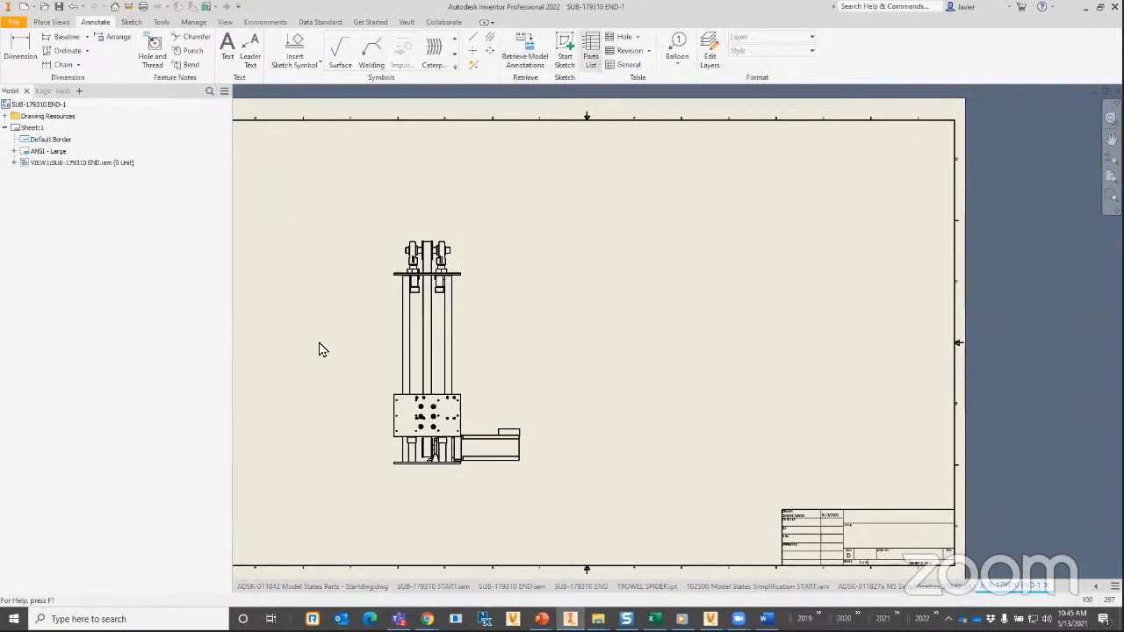
{"action": "left_click", "coordinate": [469, 326]}
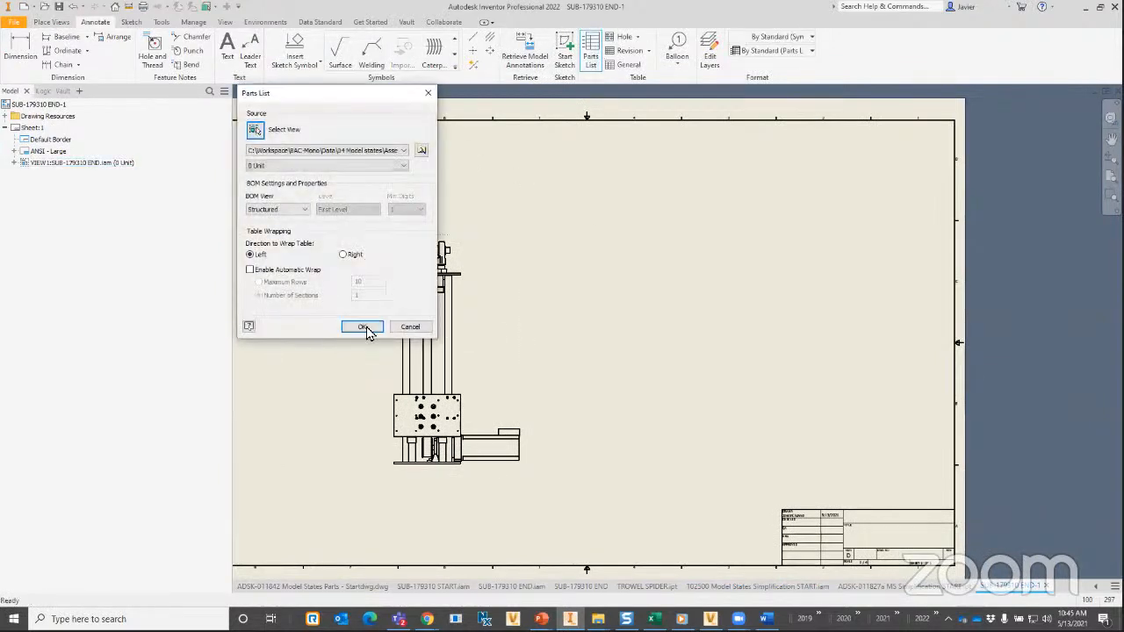
{"action": "left_click", "coordinate": [365, 327]}
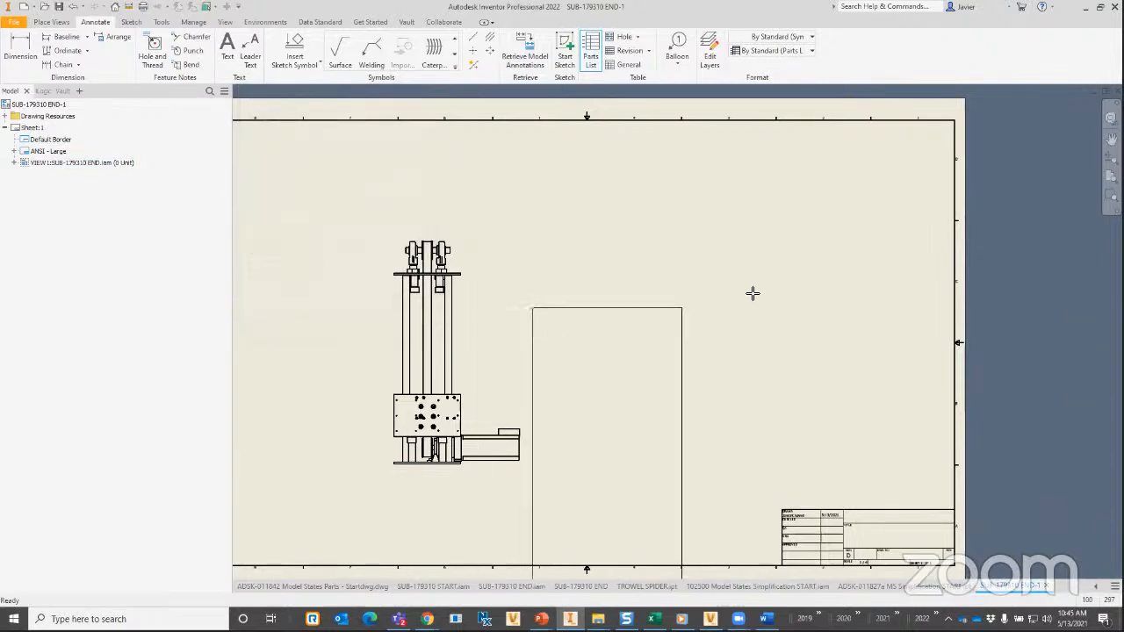
{"action": "left_click", "coordinate": [740, 174]}
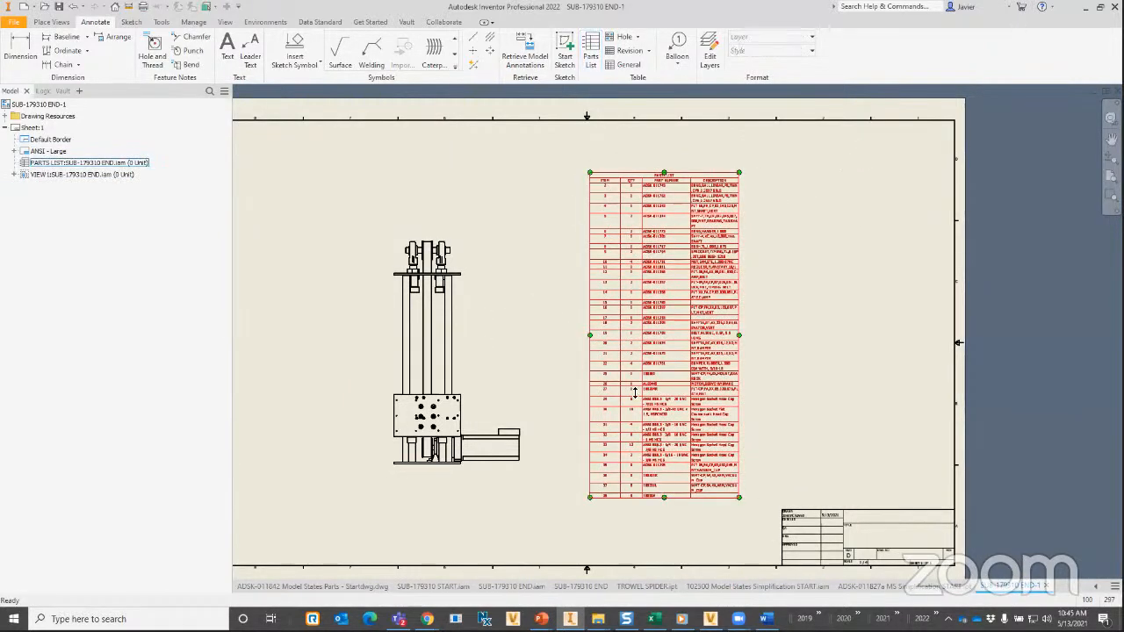
{"action": "left_click", "coordinate": [552, 371]}
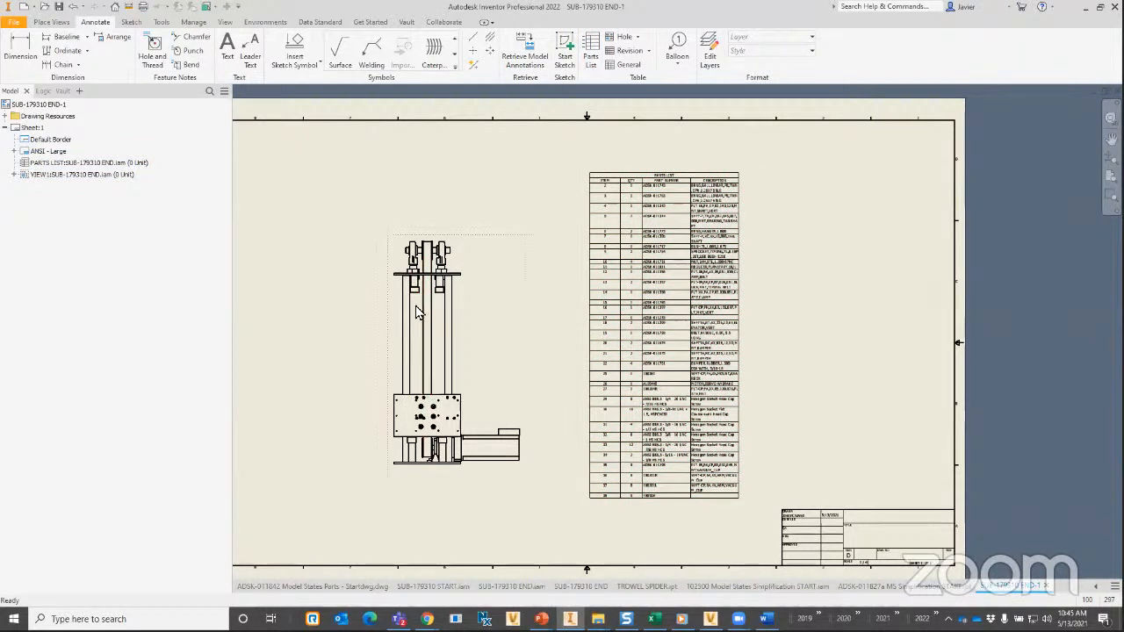
Examine the last rows of the parts list for components with zero quantity in the 0 Unit state.
{"action": "left_click", "coordinate": [605, 303]}
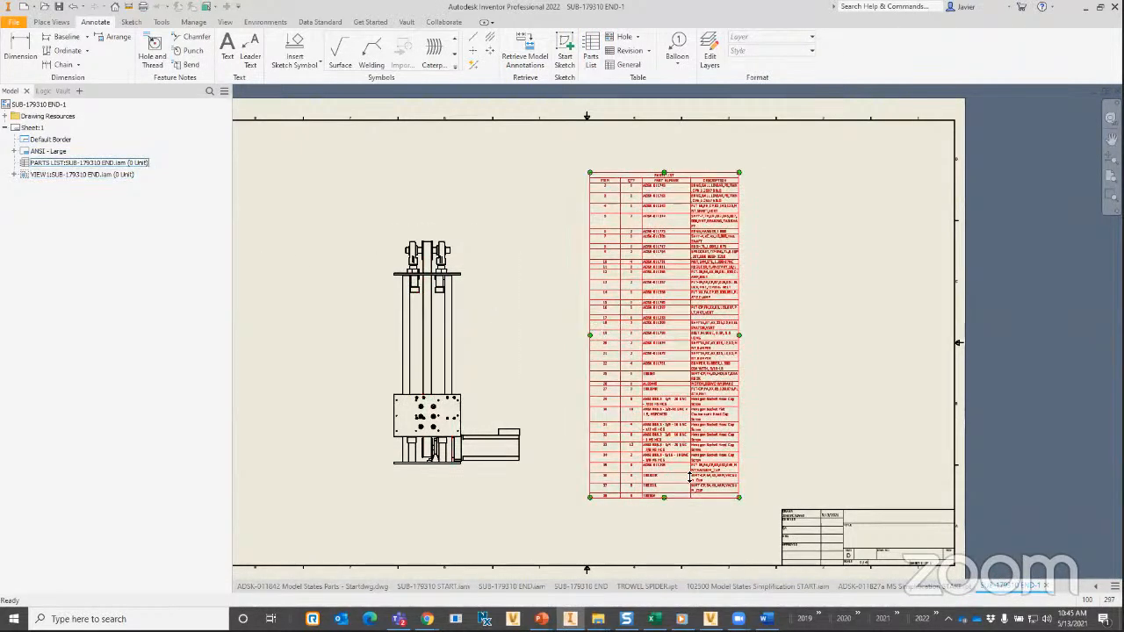
{"action": "scroll", "coordinate": [667, 512], "scroll_direction": "up", "scroll_amount": 5}
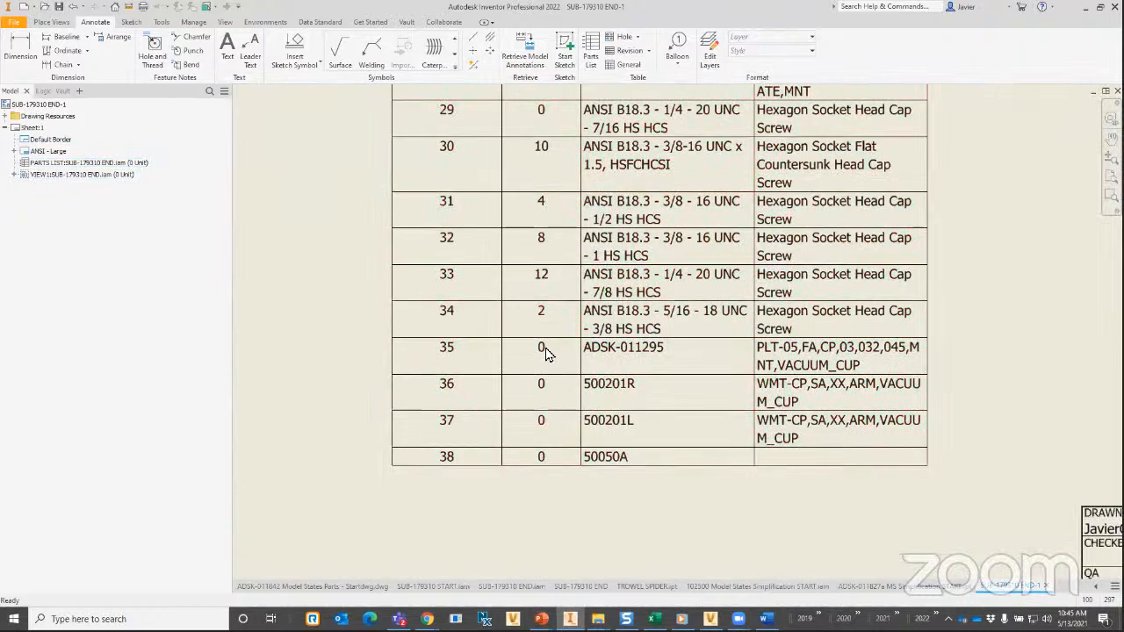
{"action": "scroll", "coordinate": [549, 466], "scroll_direction": "down", "scroll_amount": 5}
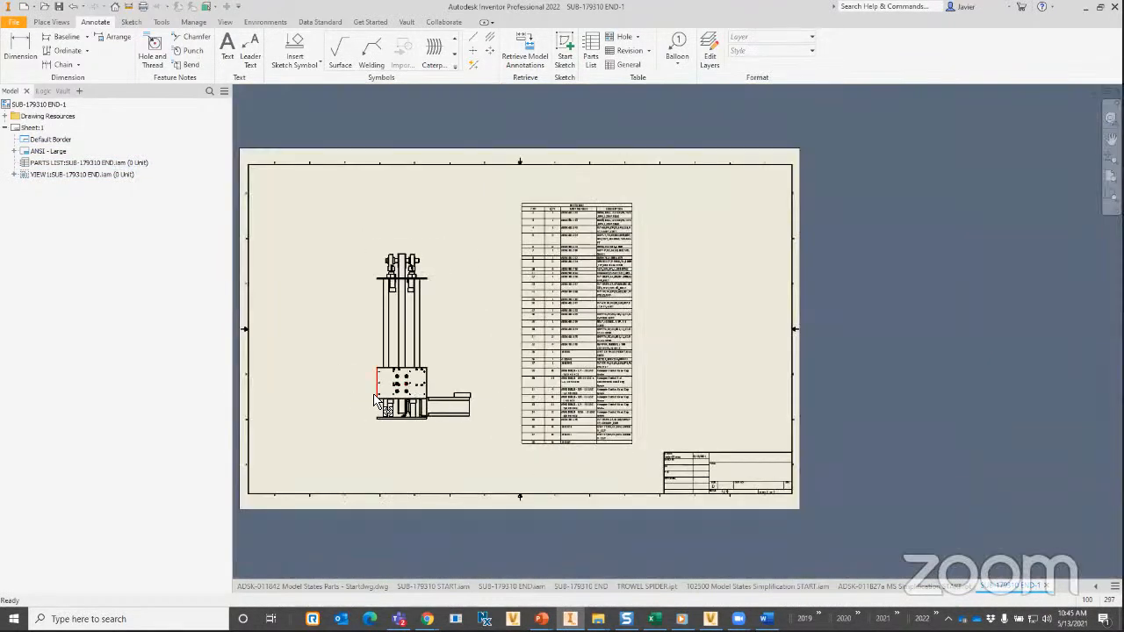
{"action": "left_click", "coordinate": [382, 395]}
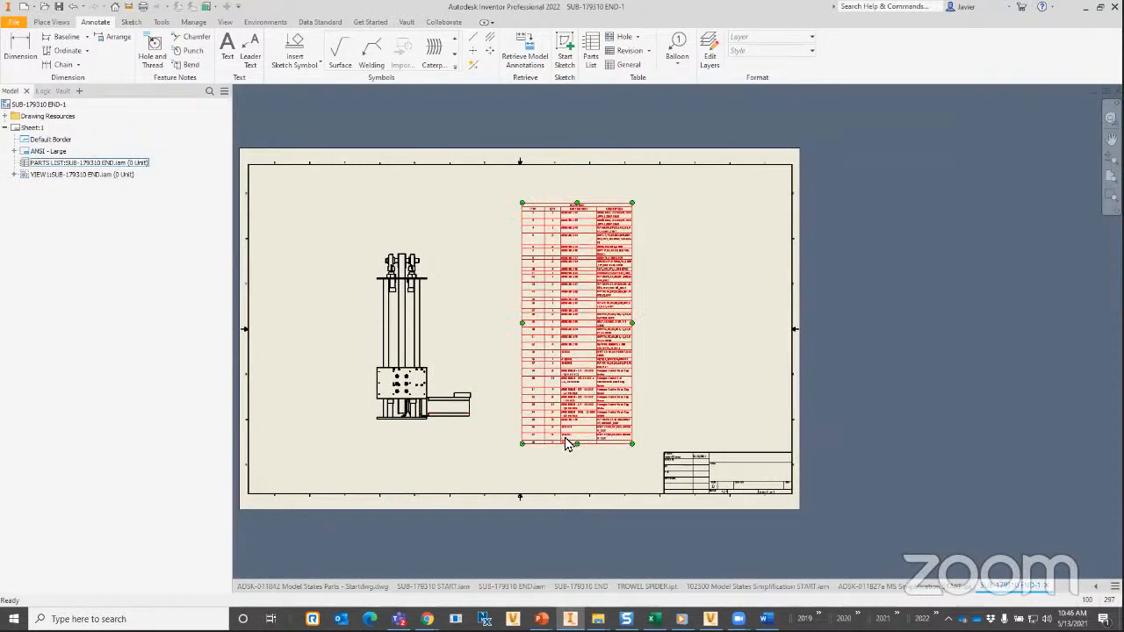
{"action": "scroll", "coordinate": [546, 423], "scroll_direction": "up", "scroll_amount": 5}
{"action": "scroll", "coordinate": [700, 403], "scroll_direction": "up", "scroll_amount": 3}
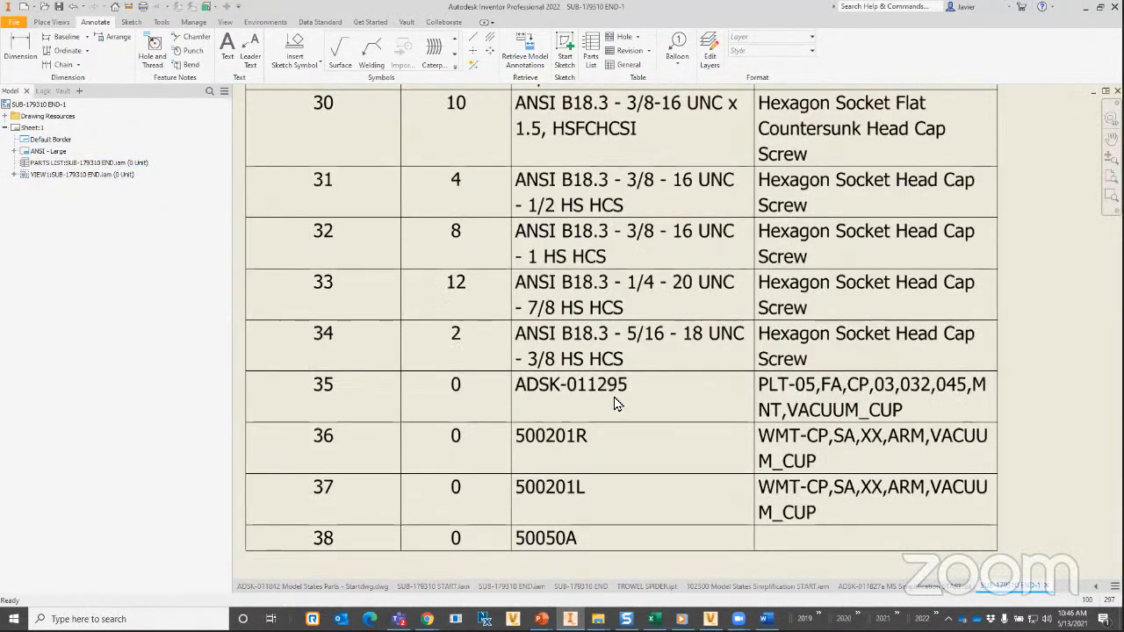
{"action": "scroll", "coordinate": [487, 416], "scroll_direction": "down", "scroll_amount": 6}
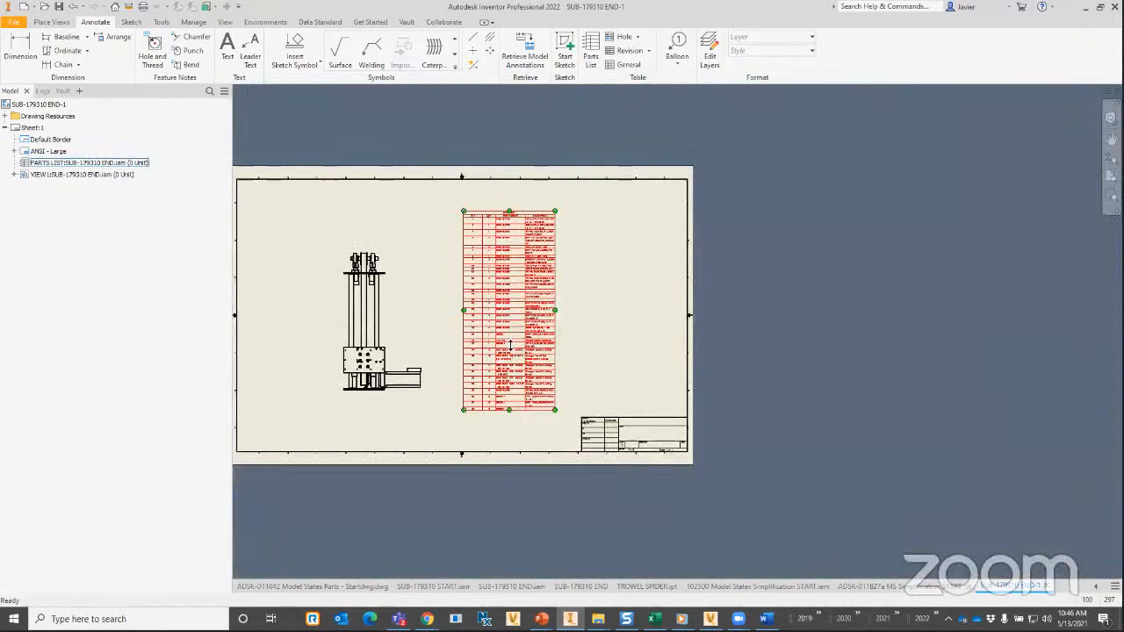
{"action": "scroll", "coordinate": [465, 229], "scroll_direction": "up", "scroll_amount": 3}
{"action": "middle_click_drag", "start_coordinate": [491, 292], "coordinate": [495, 309]}
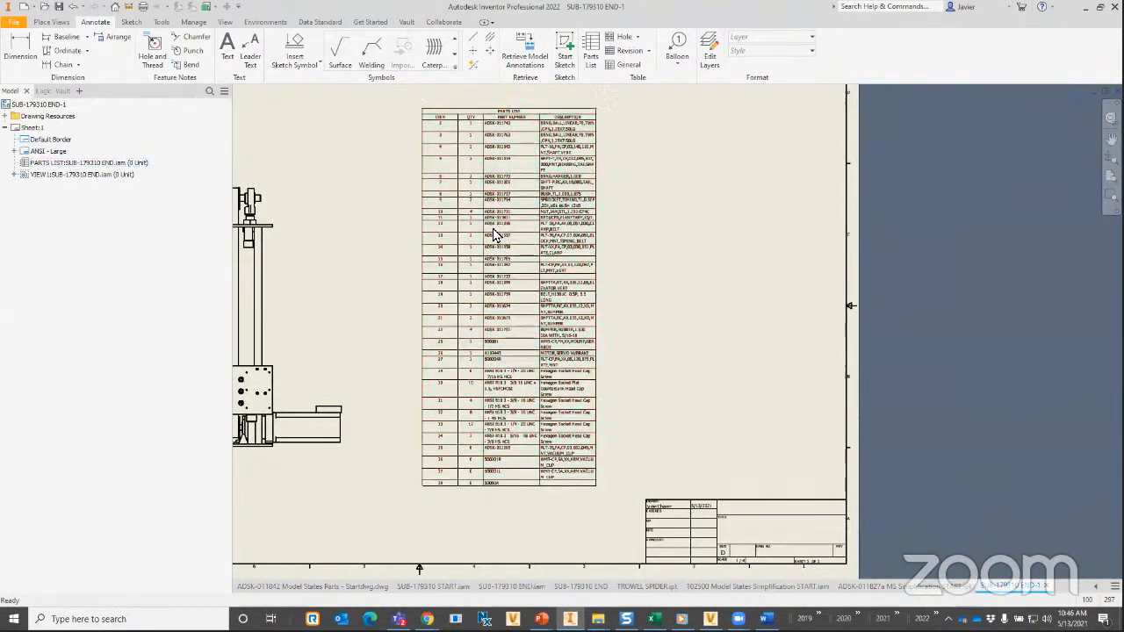
{"action": "right_click", "coordinate": [505, 204]}
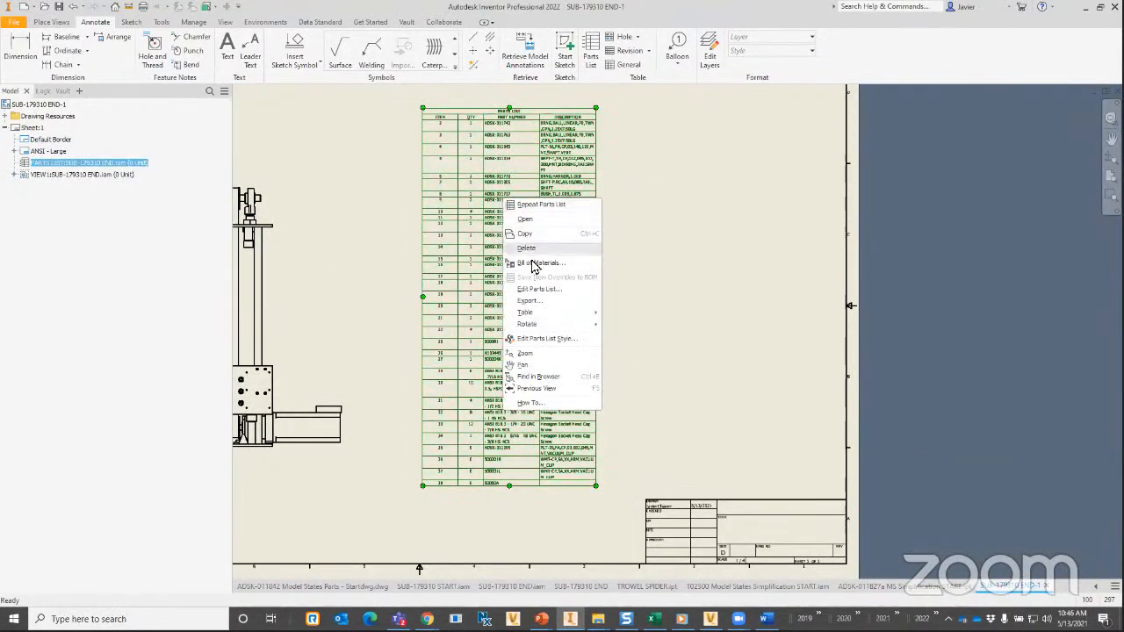
{"action": "left_click", "coordinate": [530, 290]}
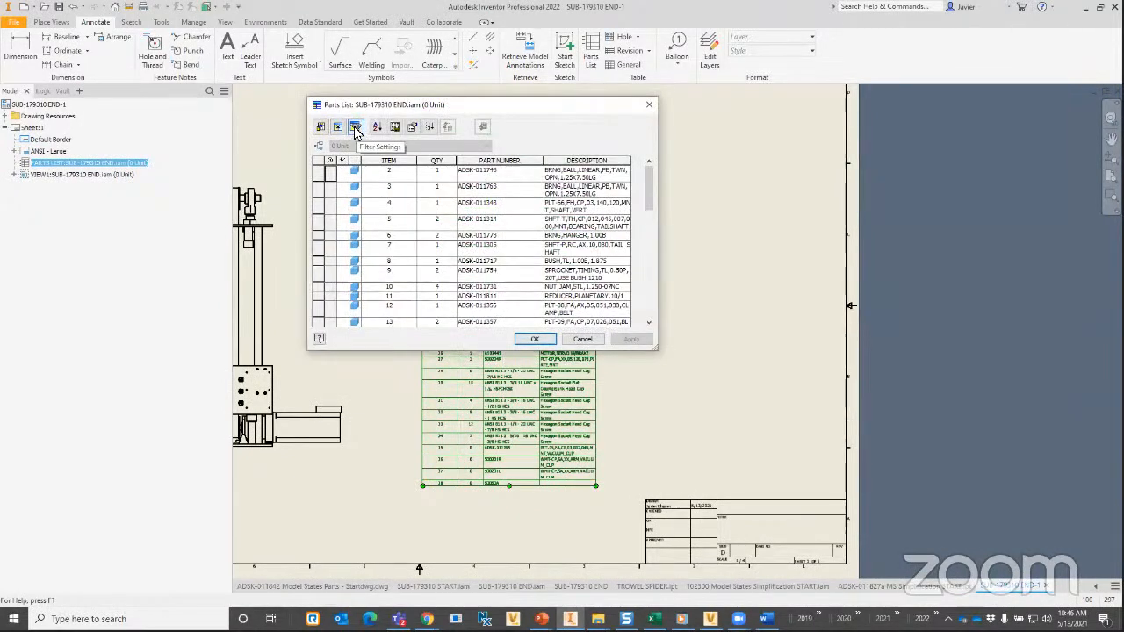
{"action": "left_click", "coordinate": [356, 128]}
{"action": "left_click", "coordinate": [359, 154]}
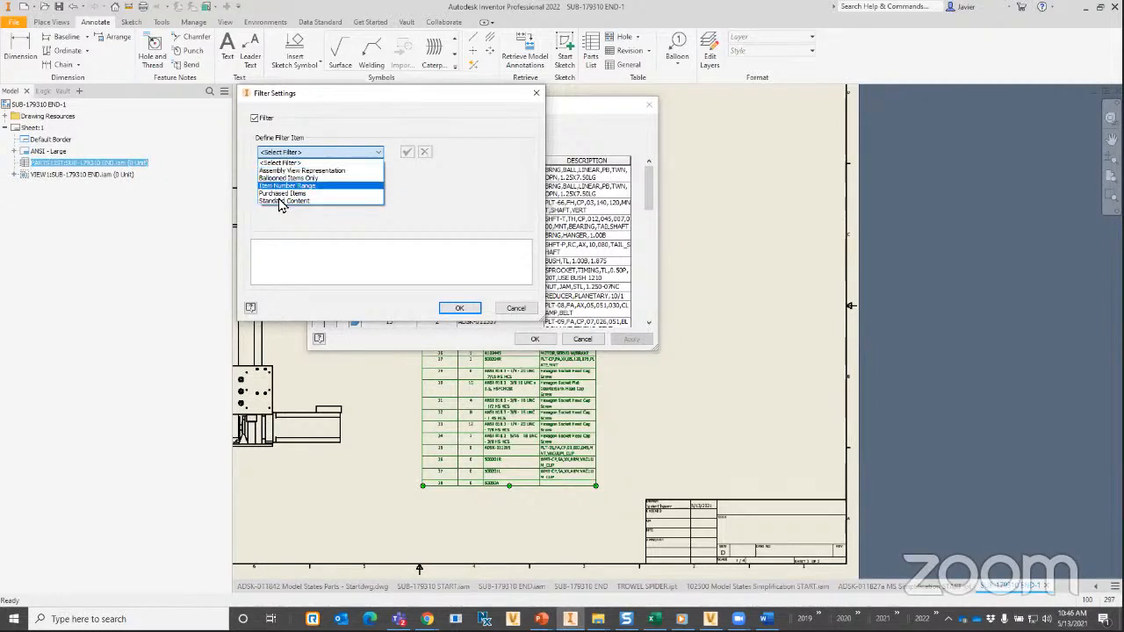
{"action": "left_click", "coordinate": [311, 170]}
{"action": "left_click", "coordinate": [313, 198]}
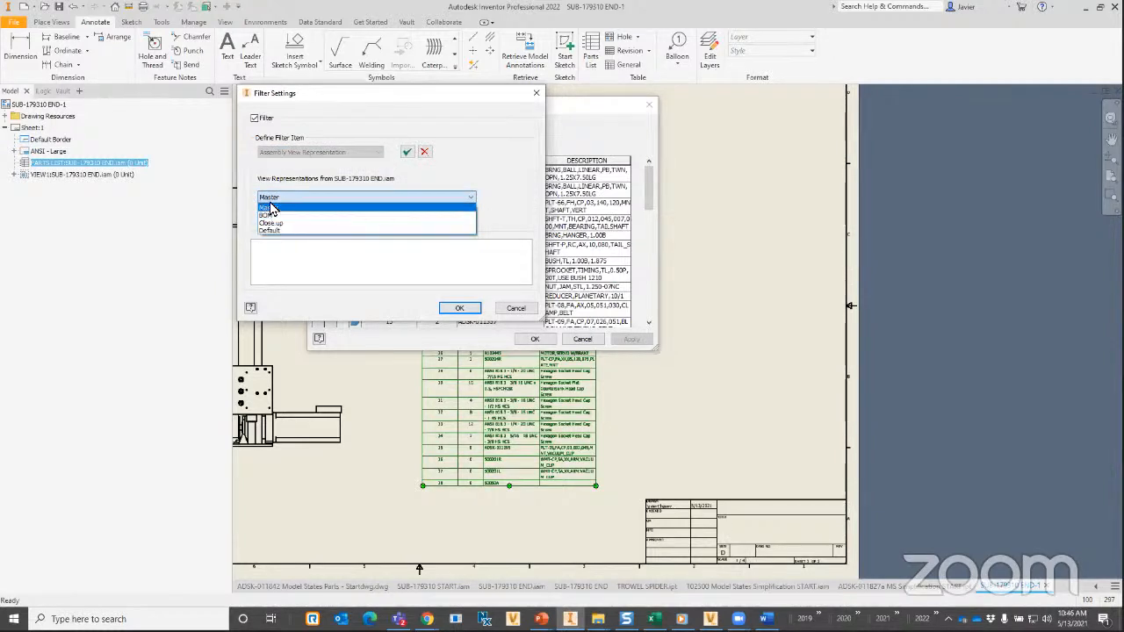
{"action": "left_click", "coordinate": [528, 176]}
{"action": "left_click", "coordinate": [516, 307]}
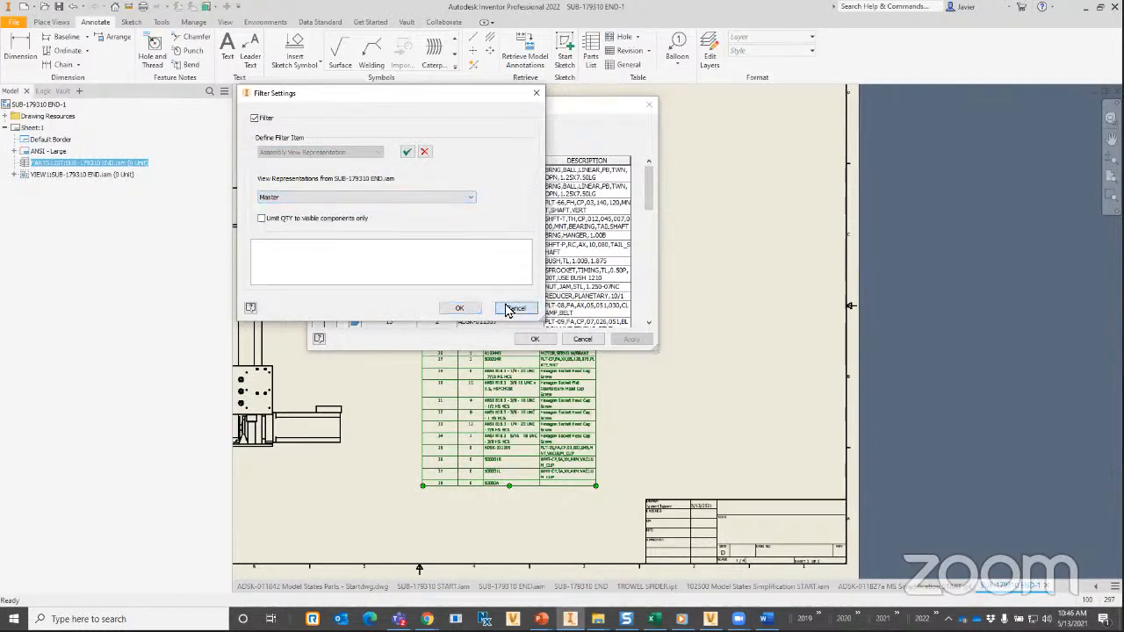
{"action": "left_click", "coordinate": [593, 340]}
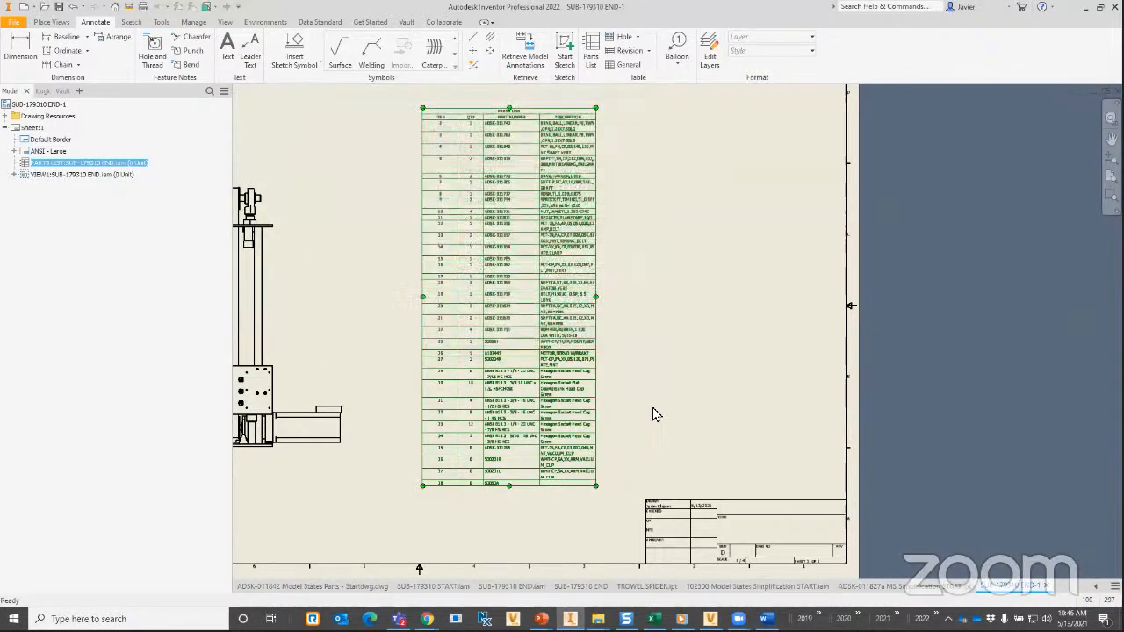
Open the SUB-179310 END assembly from its drawing view and copy the 0 Unit model state to a view representation.
{"action": "scroll", "coordinate": [655, 408], "scroll_direction": "down", "scroll_amount": 3}
{"action": "middle_click_drag", "start_coordinate": [456, 362], "coordinate": [481, 336]}
{"action": "right_click", "coordinate": [452, 255]}
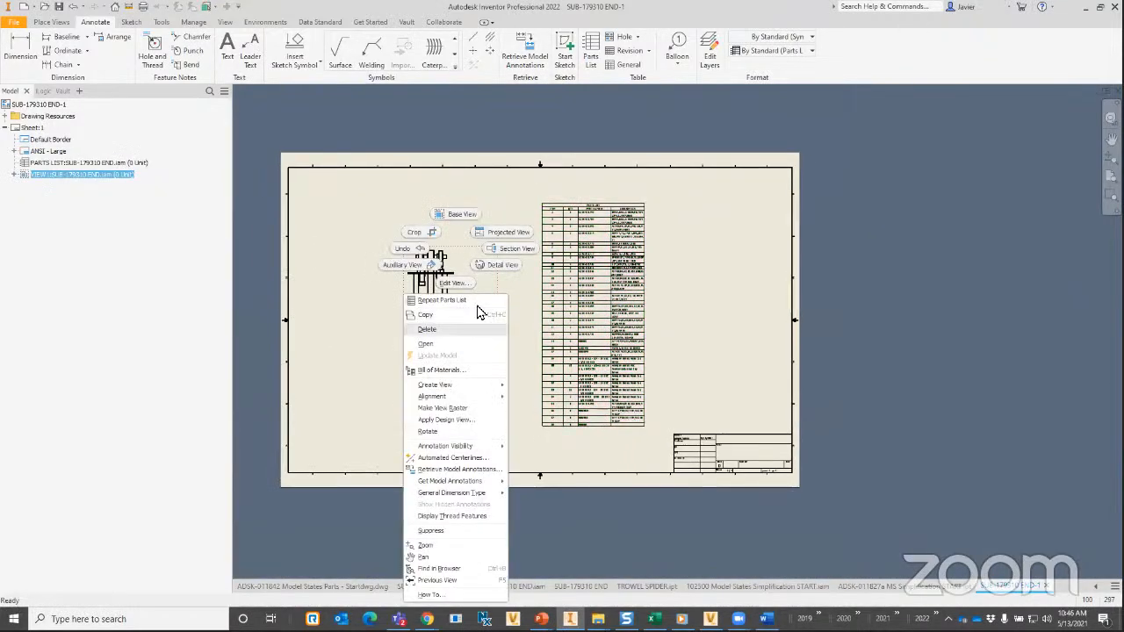
{"action": "left_click", "coordinate": [427, 343]}
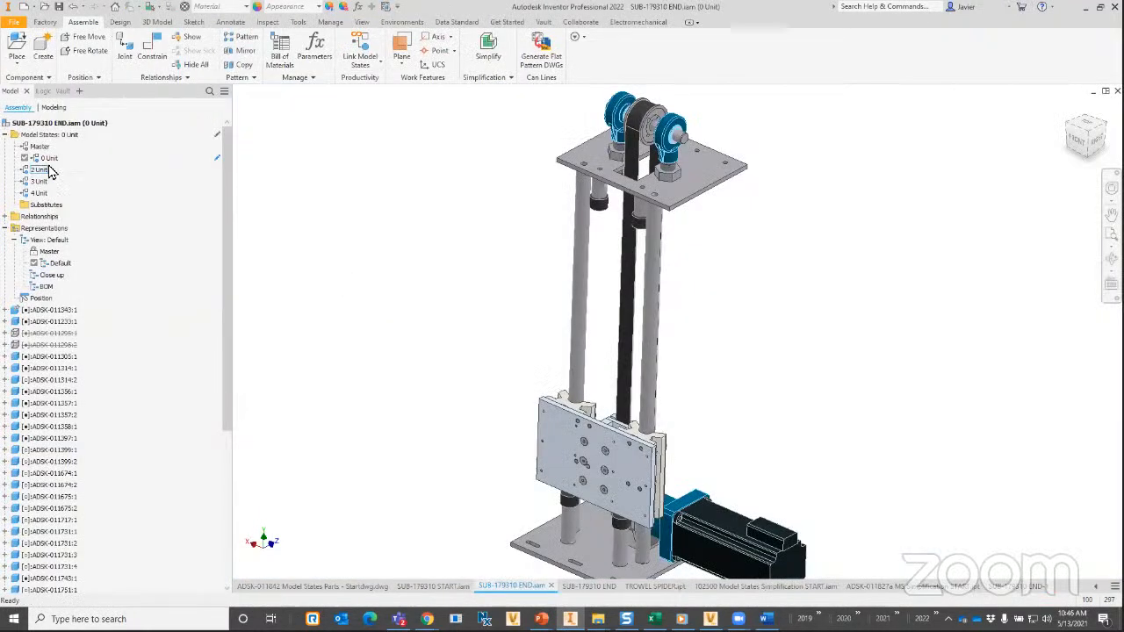
{"action": "right_click", "coordinate": [49, 160]}
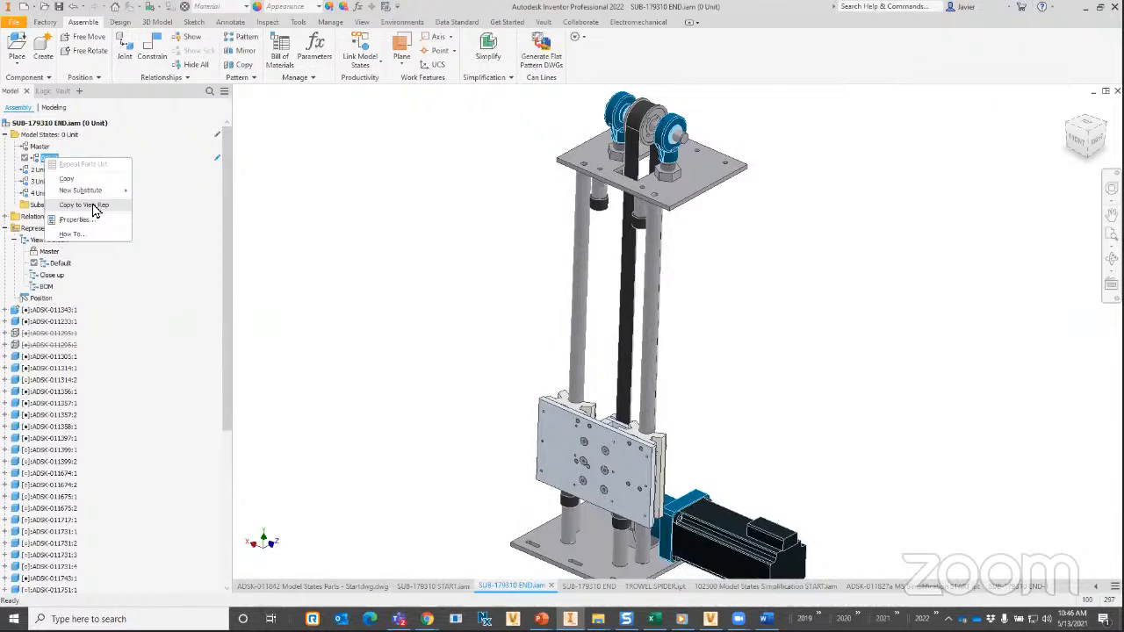
{"action": "left_click", "coordinate": [94, 208]}
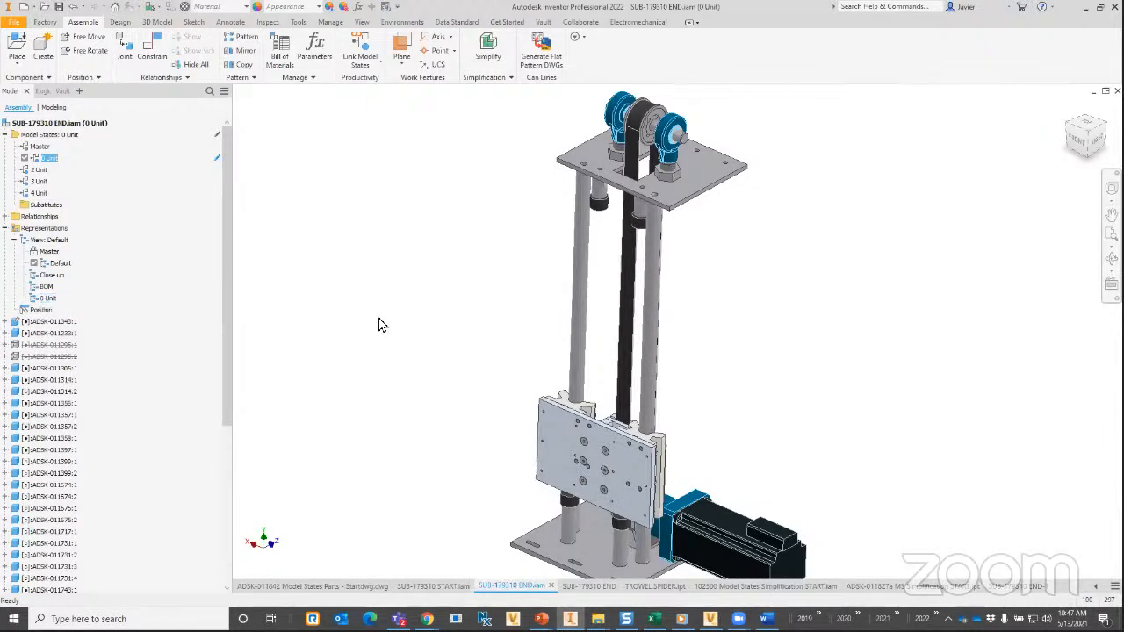
Return to the SUB-179310 END-1 drawing and filter its parts list by the 0 Unit assembly view representation.
{"action": "left_click", "coordinate": [1025, 584]}
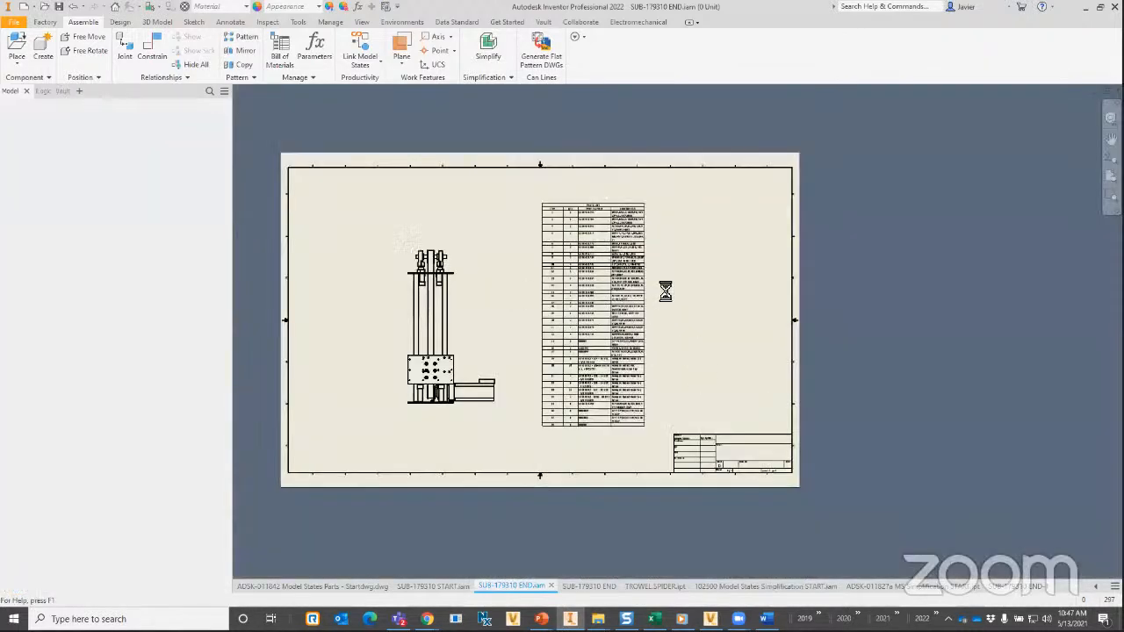
{"action": "right_click", "coordinate": [601, 301]}
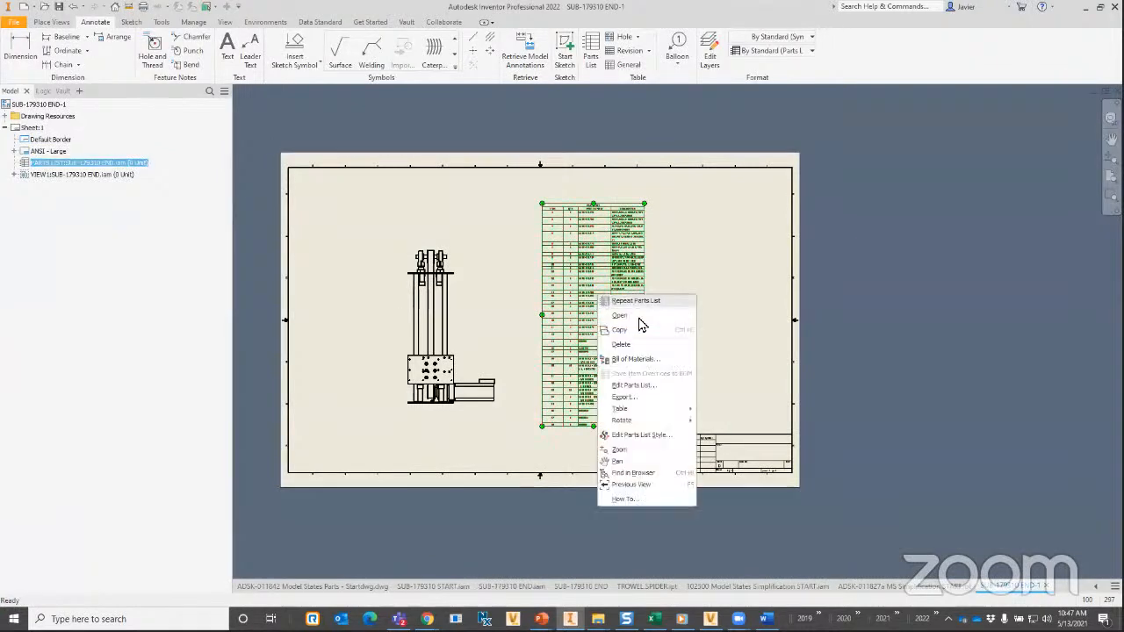
{"action": "left_click", "coordinate": [628, 386]}
{"action": "left_click", "coordinate": [335, 129]}
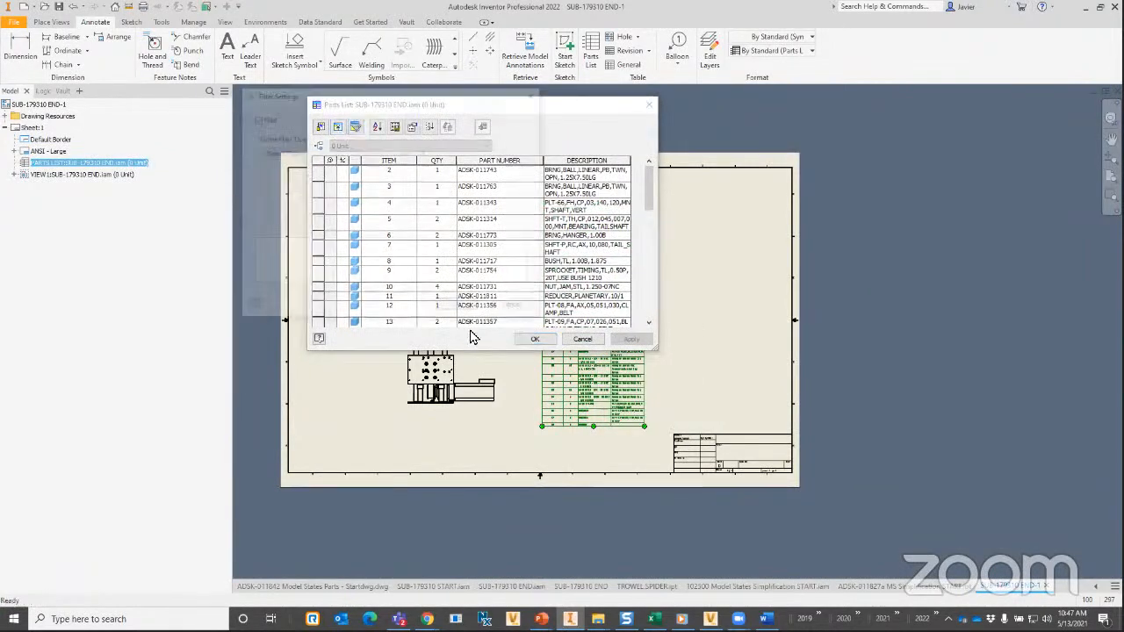
{"action": "left_click", "coordinate": [342, 154]}
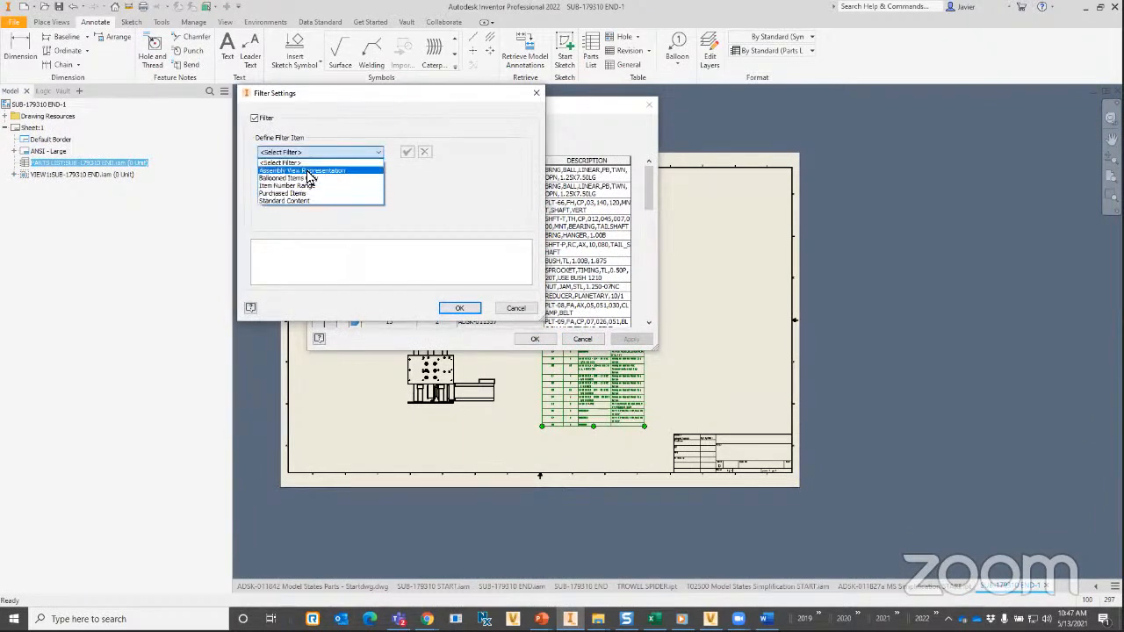
{"action": "left_click", "coordinate": [307, 169]}
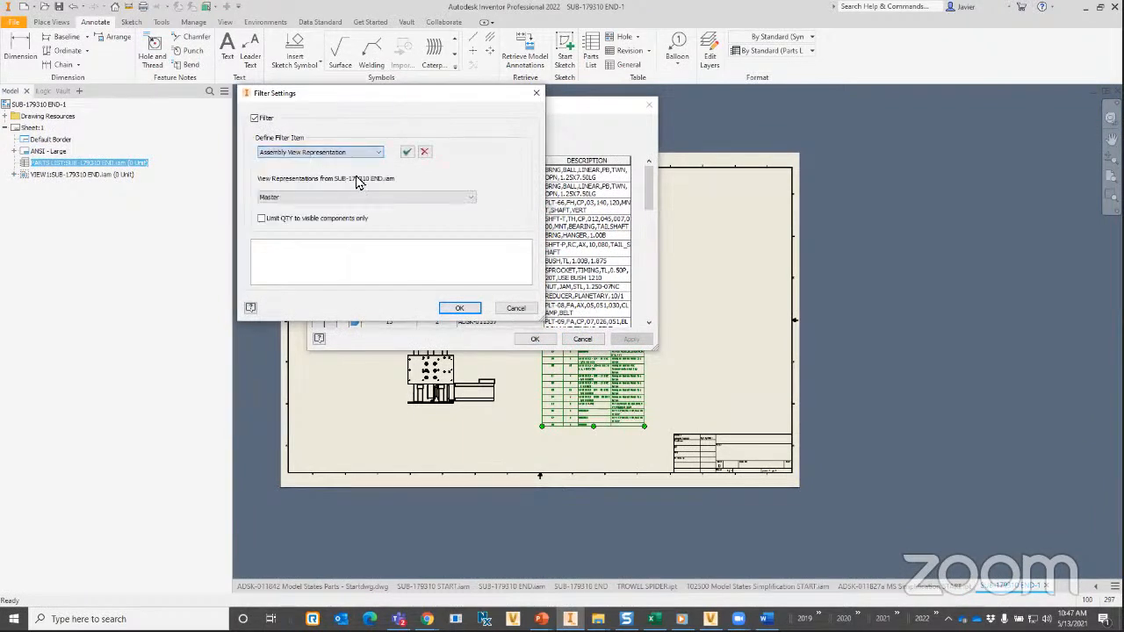
{"action": "left_click", "coordinate": [314, 200]}
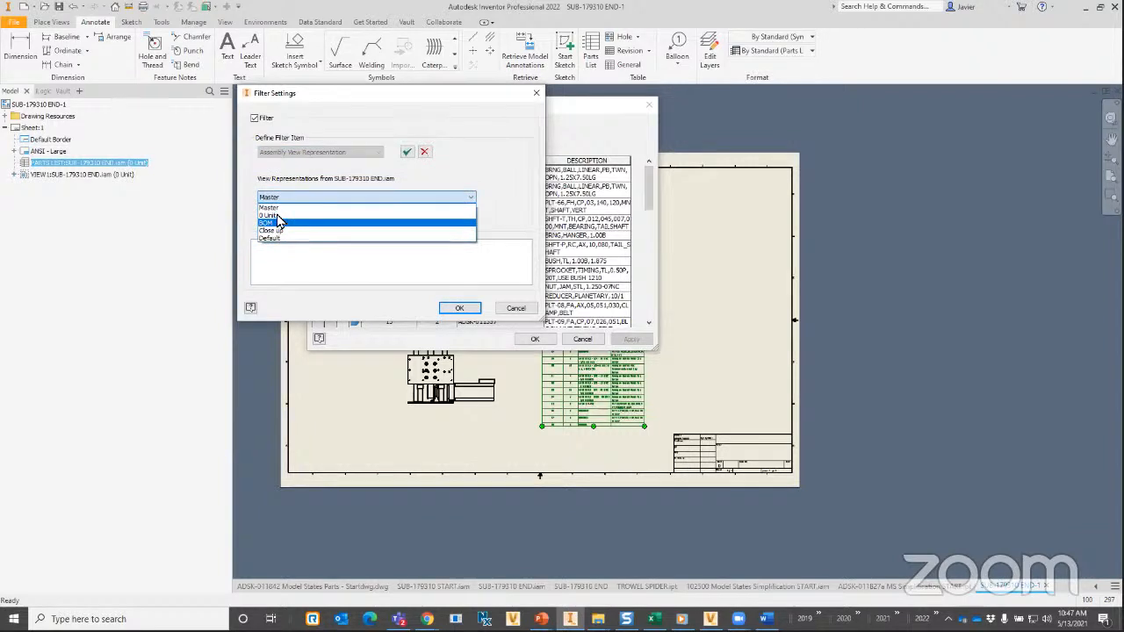
{"action": "left_click", "coordinate": [274, 215]}
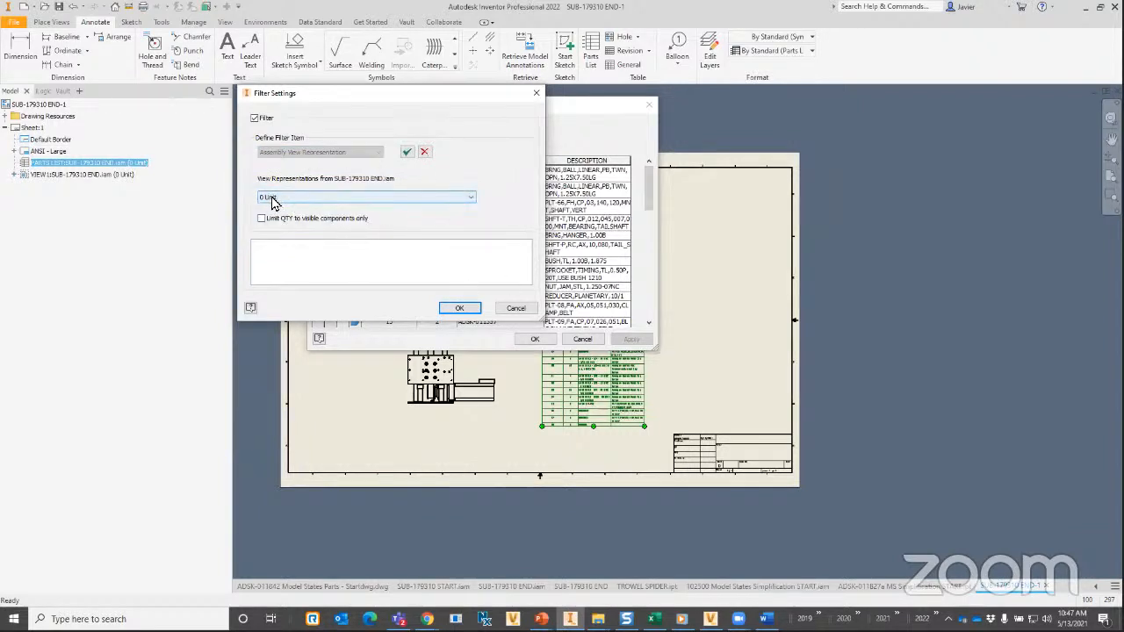
{"action": "left_click", "coordinate": [458, 309]}
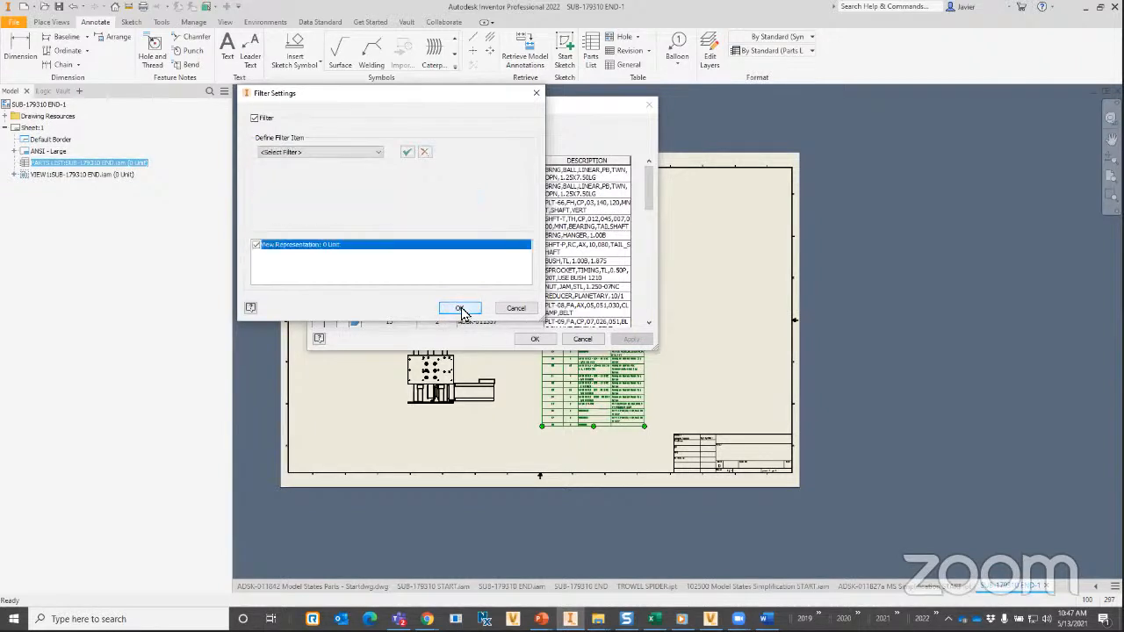
{"action": "left_click", "coordinate": [460, 309]}
{"action": "left_click", "coordinate": [533, 339]}
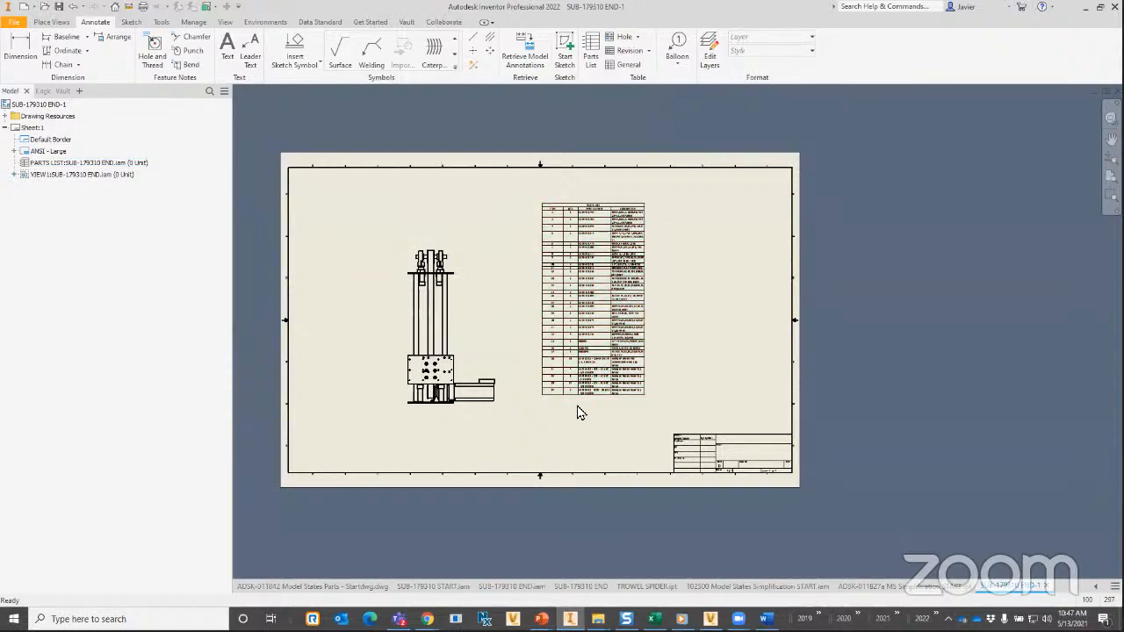
Review the filtered parts list from its last rows up to its header to check the remaining items and quantities.
{"action": "scroll", "coordinate": [577, 413], "scroll_direction": "up", "scroll_amount": 2}
{"action": "scroll", "coordinate": [569, 406], "scroll_direction": "up", "scroll_amount": 4}
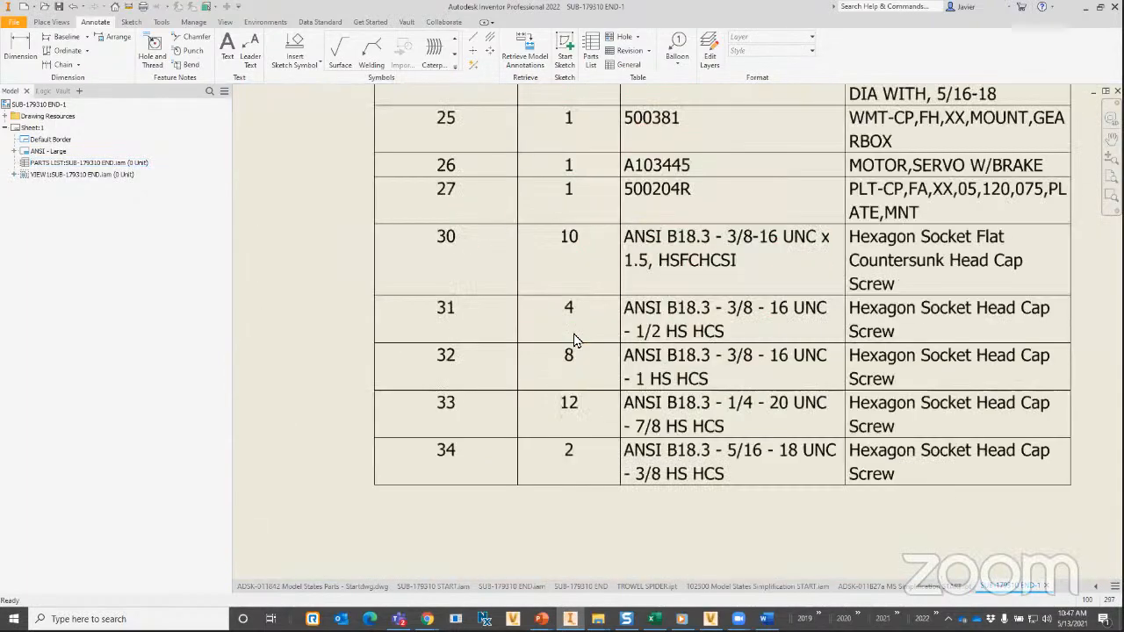
{"action": "middle_click_drag", "start_coordinate": [579, 326], "coordinate": [562, 569]}
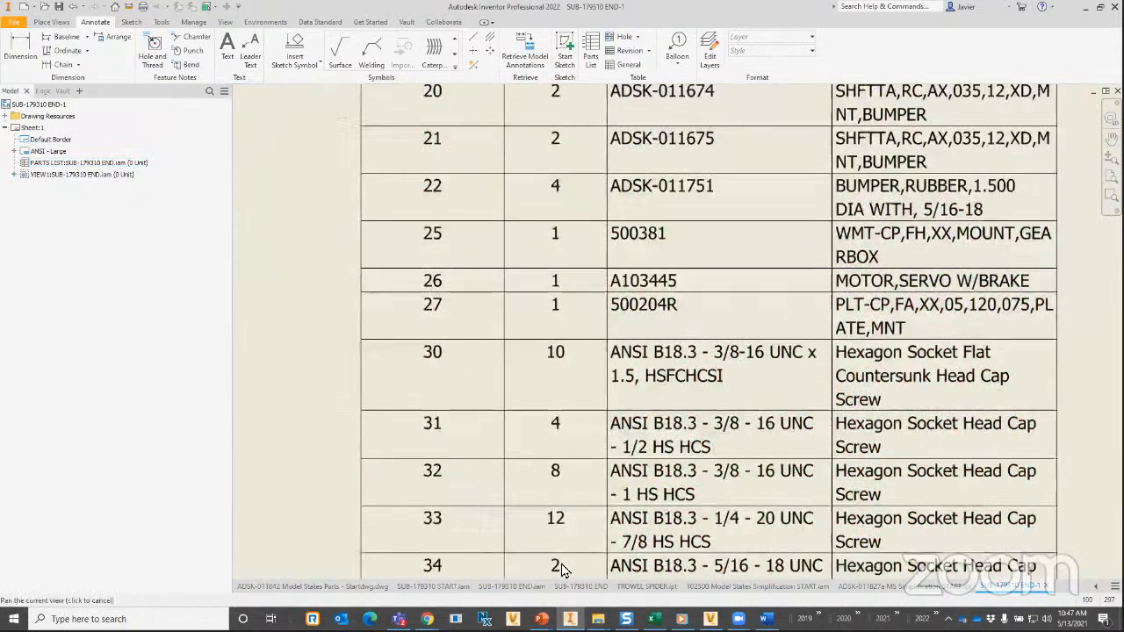
{"action": "middle_click_drag", "start_coordinate": [555, 253], "coordinate": [563, 497]}
{"action": "middle_click_drag", "start_coordinate": [539, 377], "coordinate": [541, 505]}
{"action": "scroll", "coordinate": [550, 369], "scroll_direction": "down", "scroll_amount": 5}
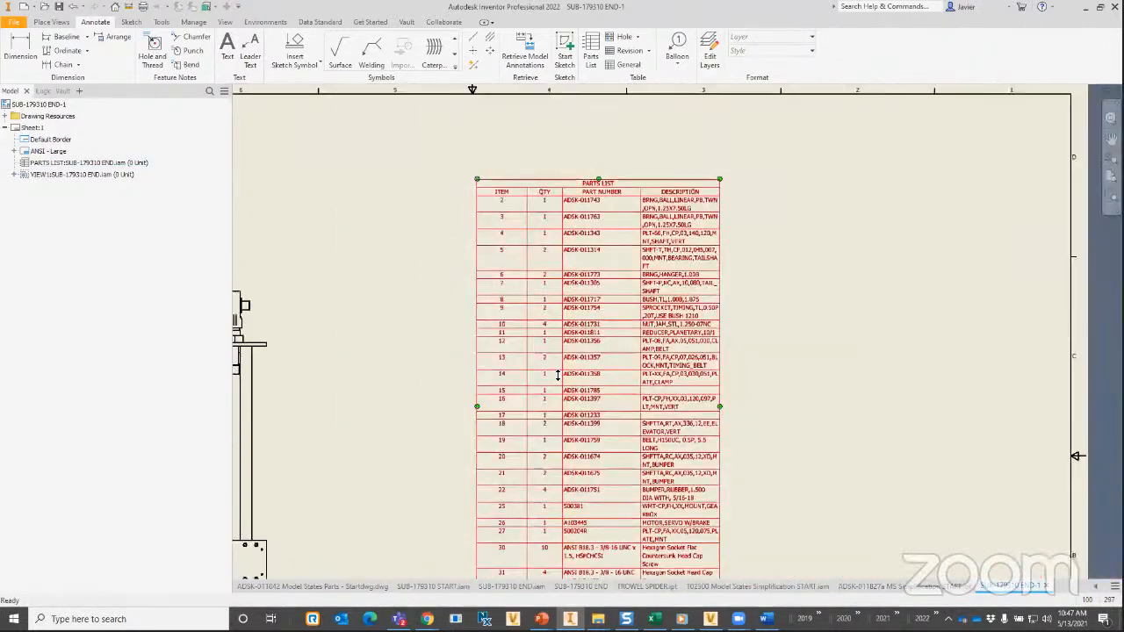
{"action": "scroll", "coordinate": [558, 376], "scroll_direction": "down", "scroll_amount": 3}
{"action": "middle_click_drag", "start_coordinate": [564, 419], "coordinate": [577, 341]}
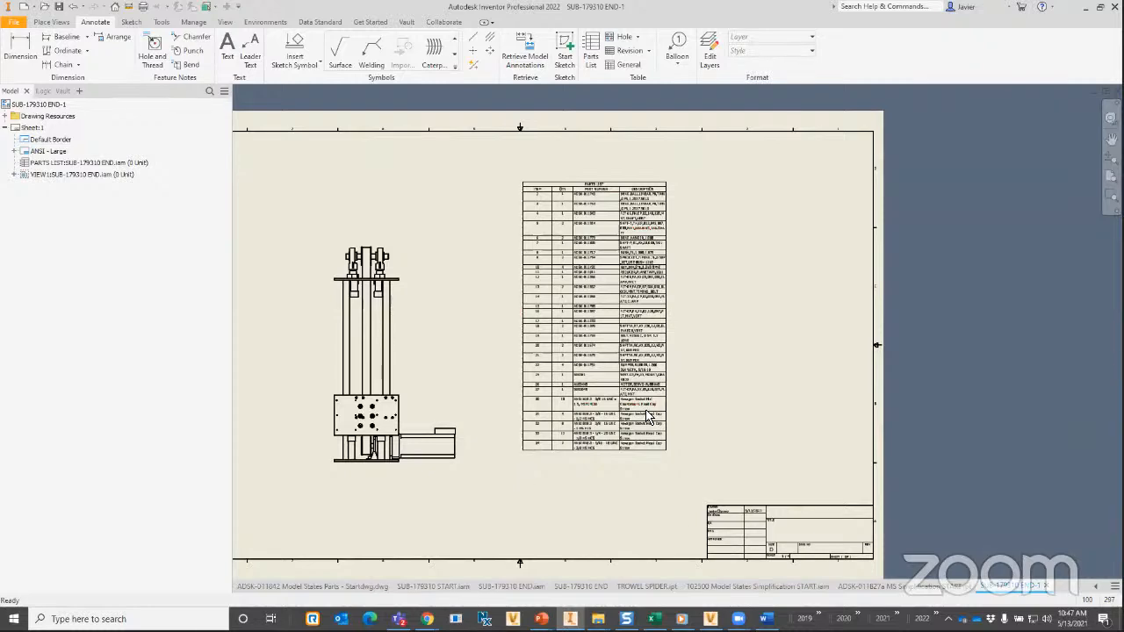
{"action": "left_click", "coordinate": [527, 437]}
{"action": "left_click", "coordinate": [581, 485]}
{"action": "middle_click_drag", "start_coordinate": [583, 490], "coordinate": [580, 498]}
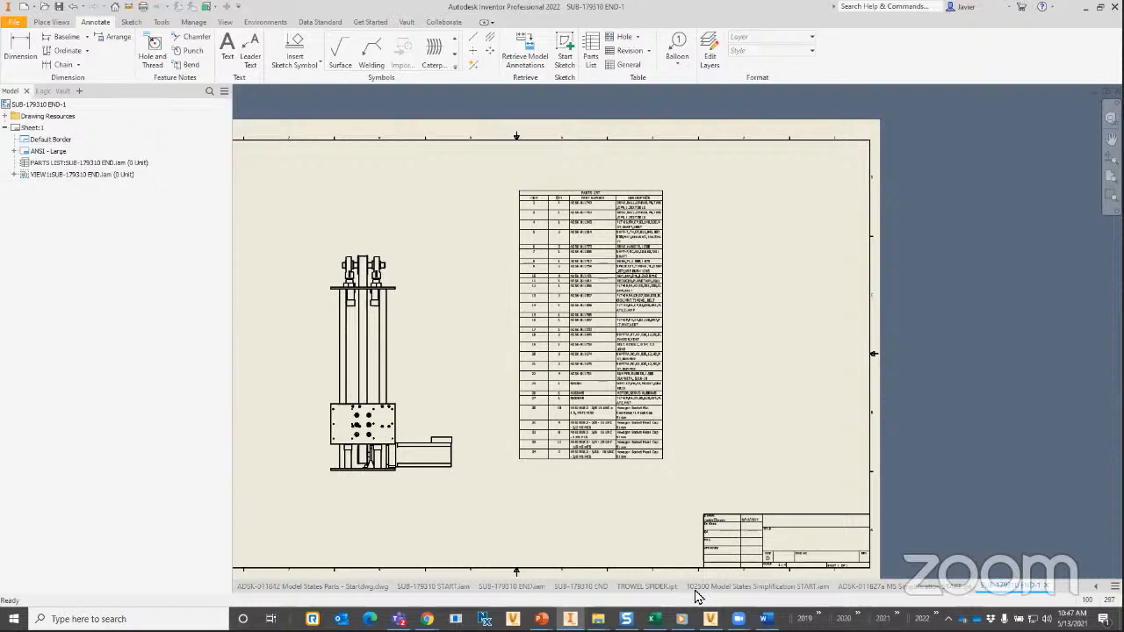
{"action": "mouse_move", "coordinate": [709, 618]}
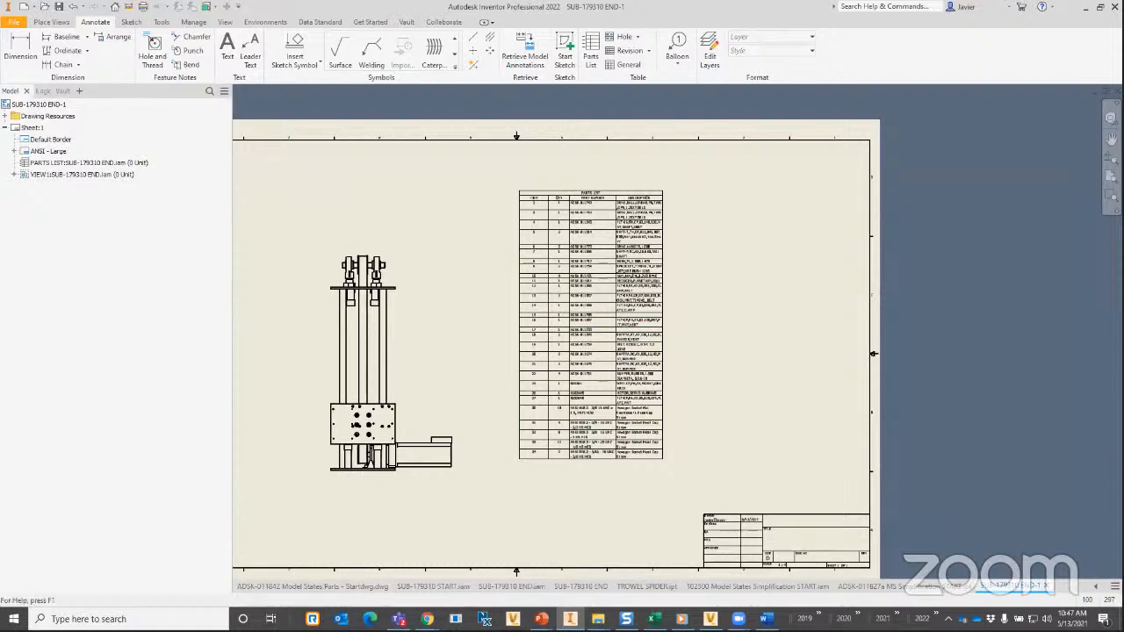
Find and activate the open ADSK-011842 Model States Parts - Start.ipt document that contains model states ADSK-011841 to ADSK-011845.
{"action": "left_click", "coordinate": [1094, 589]}
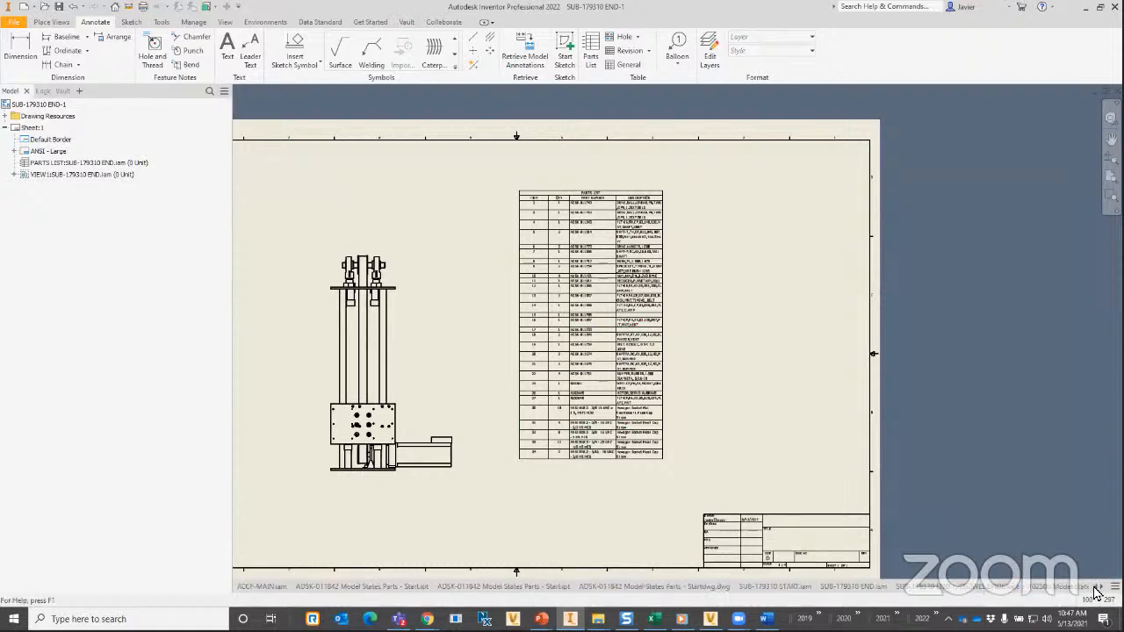
{"action": "left_click", "coordinate": [288, 588]}
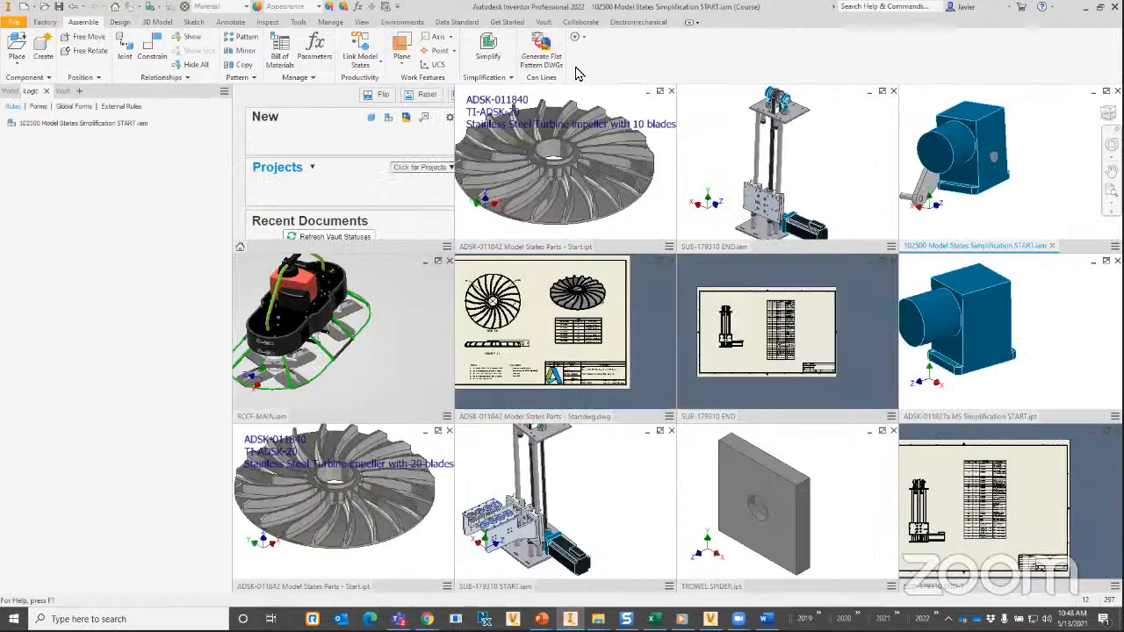
{"action": "left_click", "coordinate": [606, 211]}
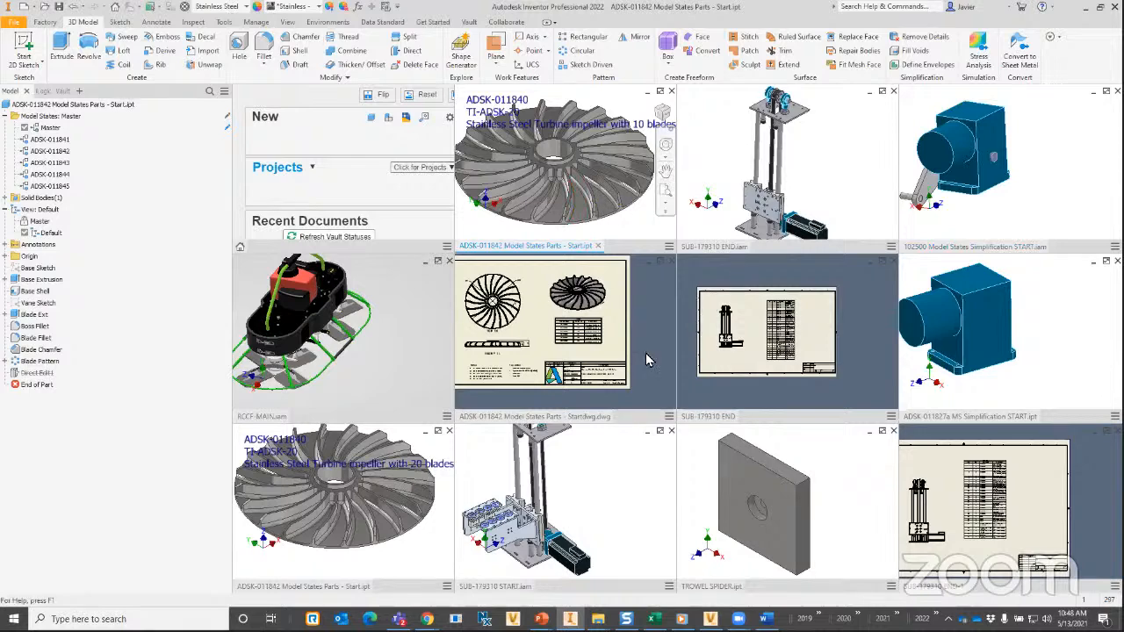
{"action": "left_click", "coordinate": [360, 527]}
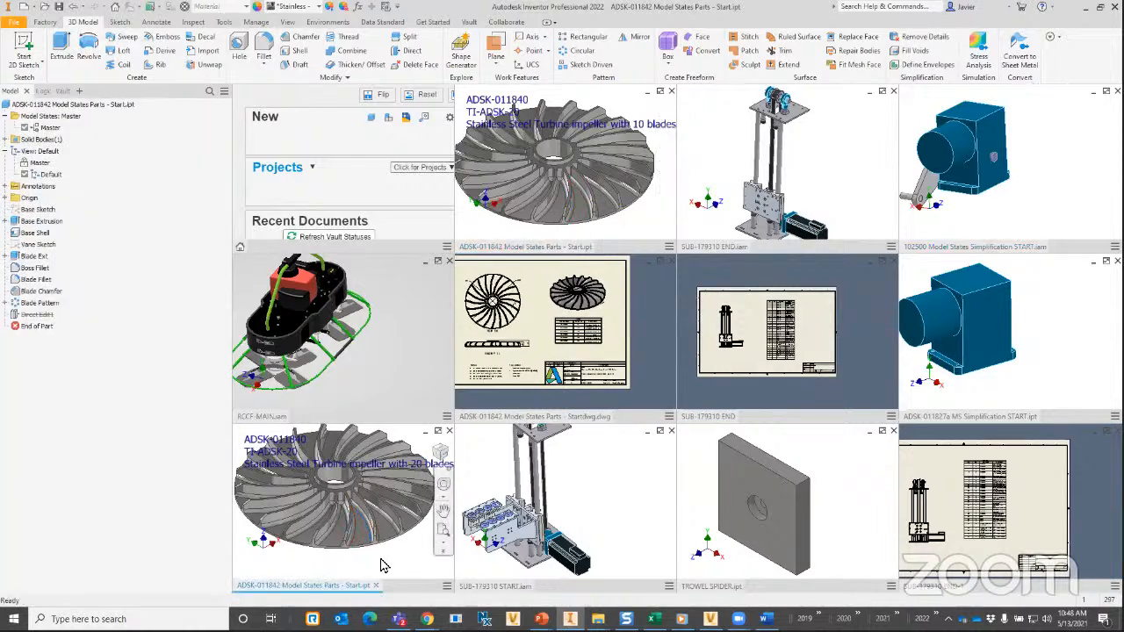
{"action": "left_click", "coordinate": [439, 432]}
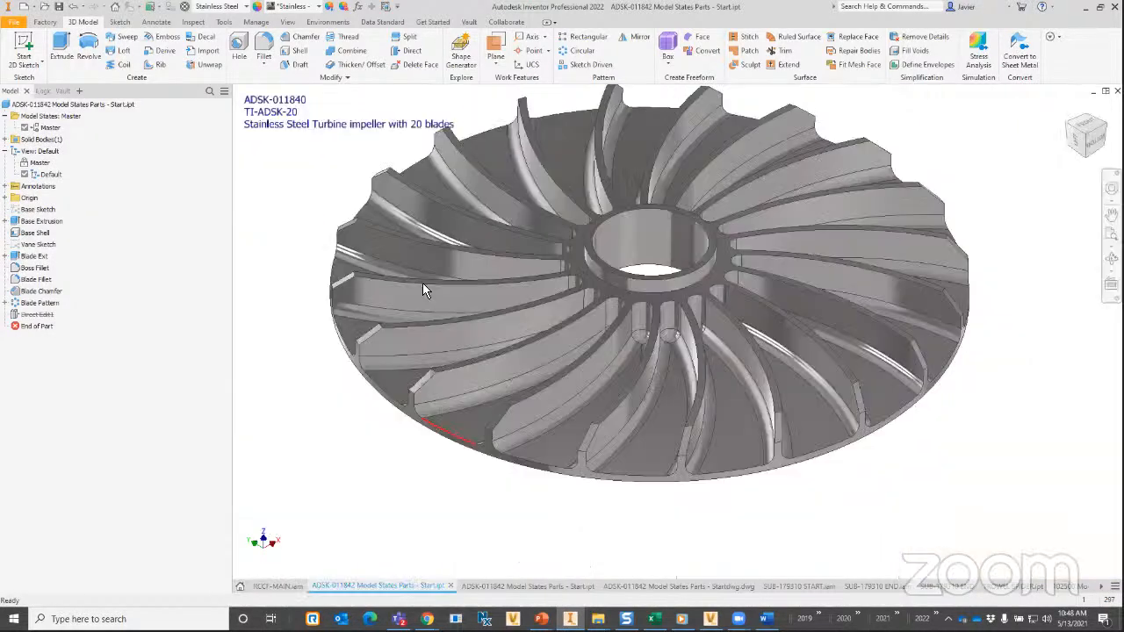
{"action": "middle_click_drag", "start_coordinate": [397, 399], "coordinate": [479, 391], "text": "shift"}
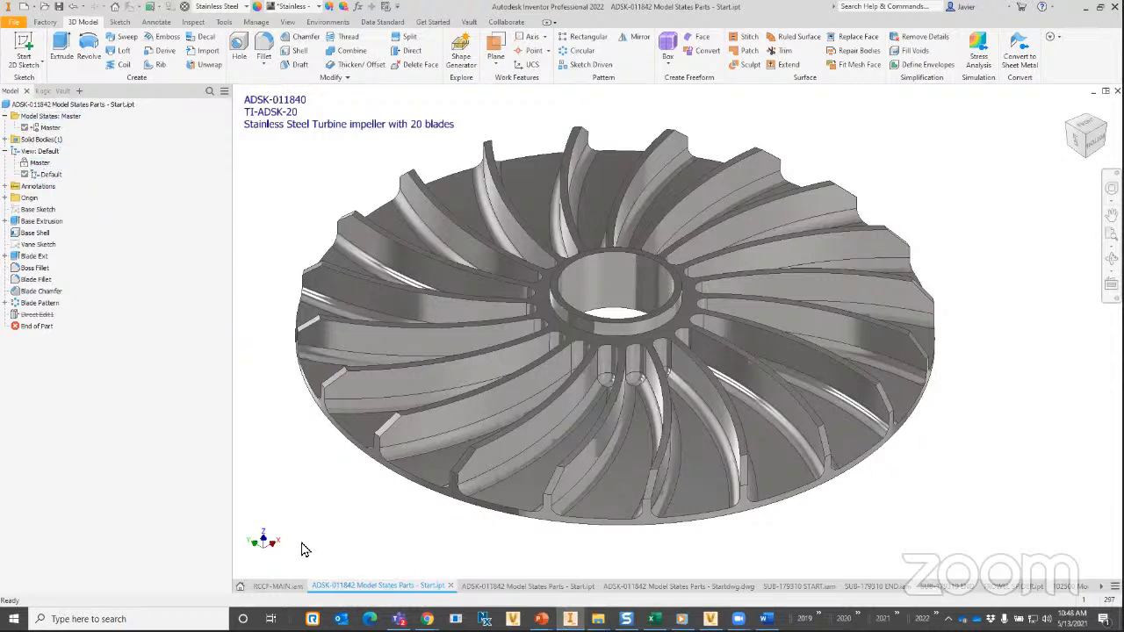
{"action": "left_click", "coordinate": [241, 586]}
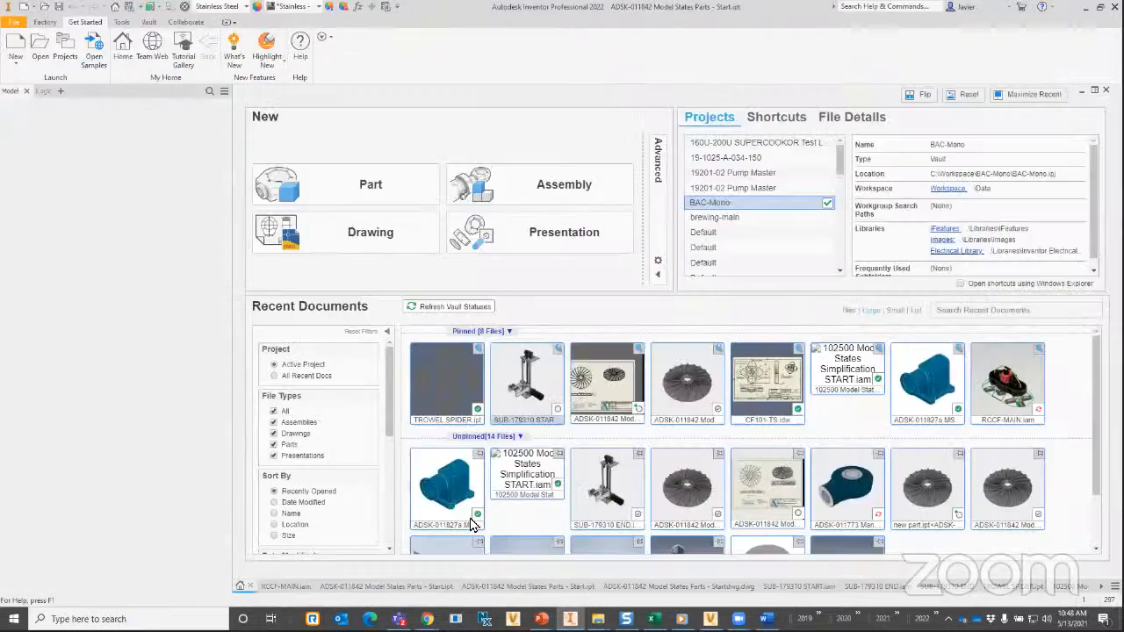
{"action": "left_click", "coordinate": [677, 416]}
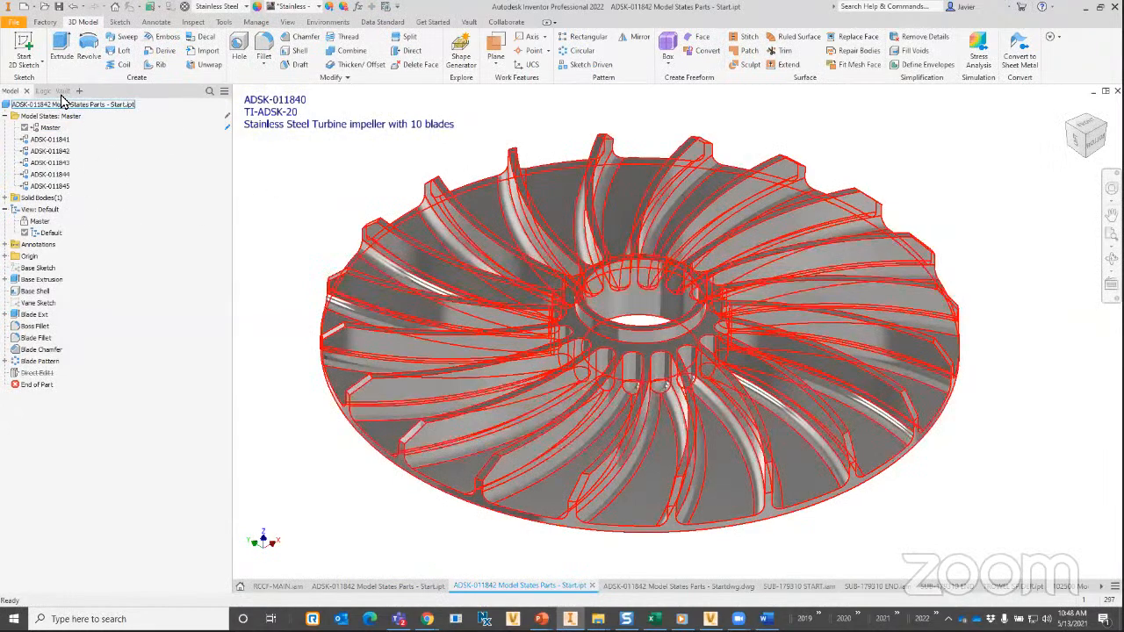
Save ADSK-011842 Model States Parts - Start.ipt and check it in to the vault.
{"action": "left_click", "coordinate": [55, 91]}
{"action": "right_click", "coordinate": [41, 128]}
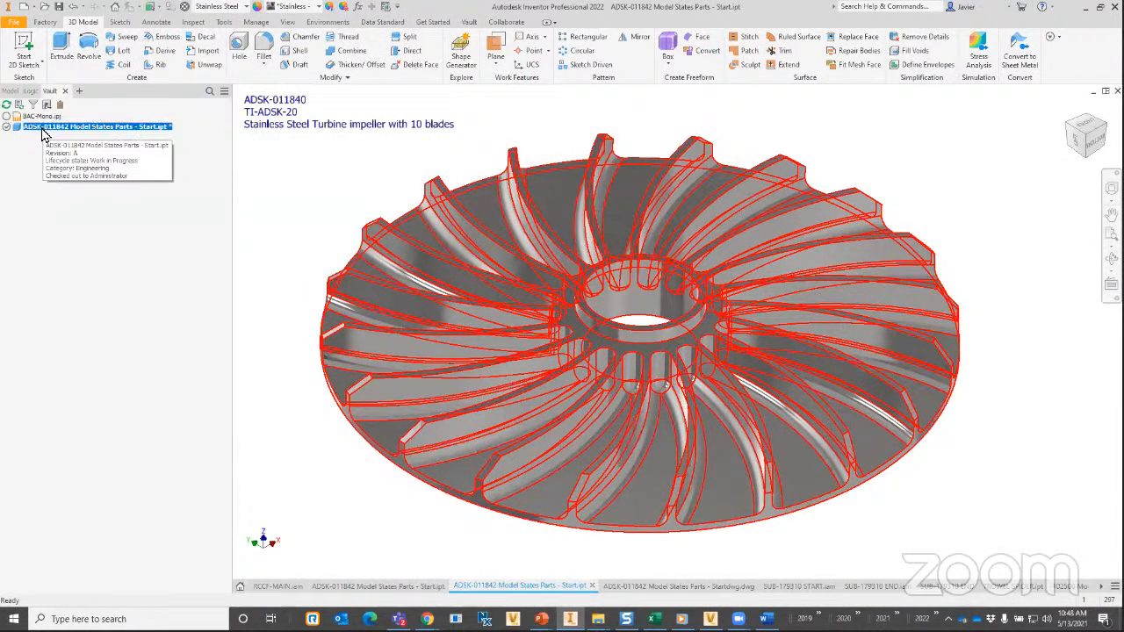
{"action": "left_click", "coordinate": [77, 202]}
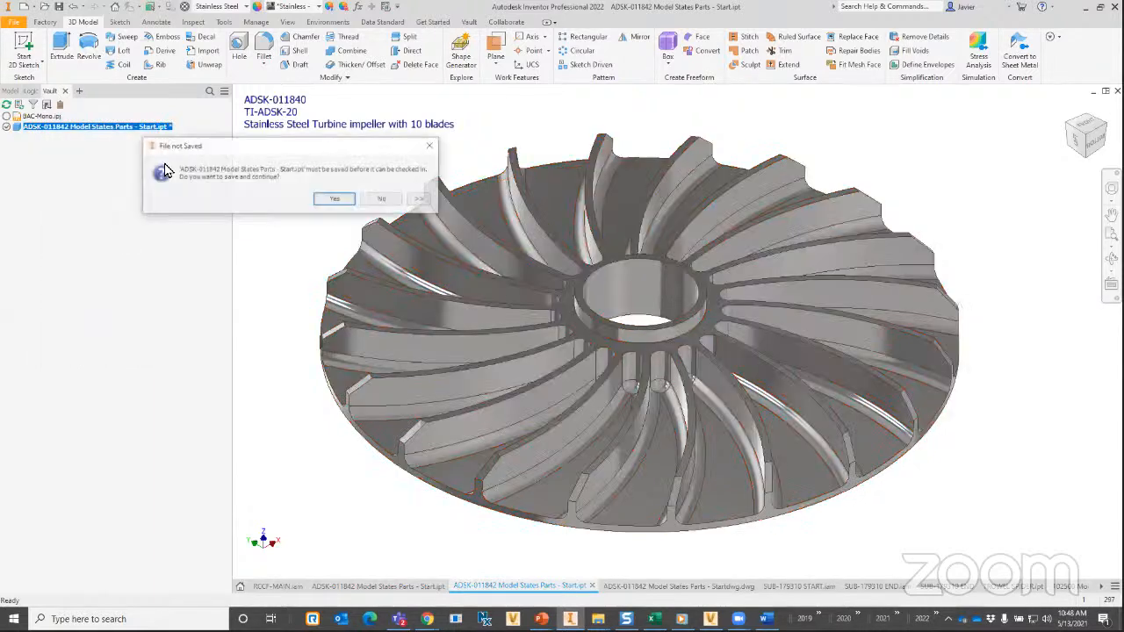
{"action": "left_click", "coordinate": [336, 201]}
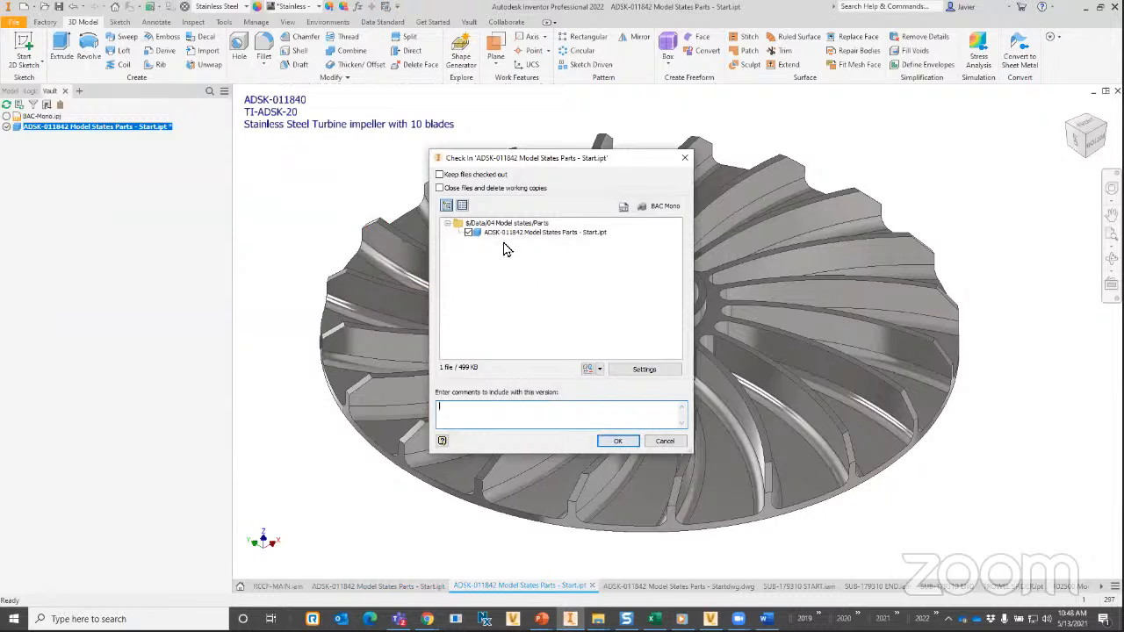
{"action": "left_click", "coordinate": [617, 442]}
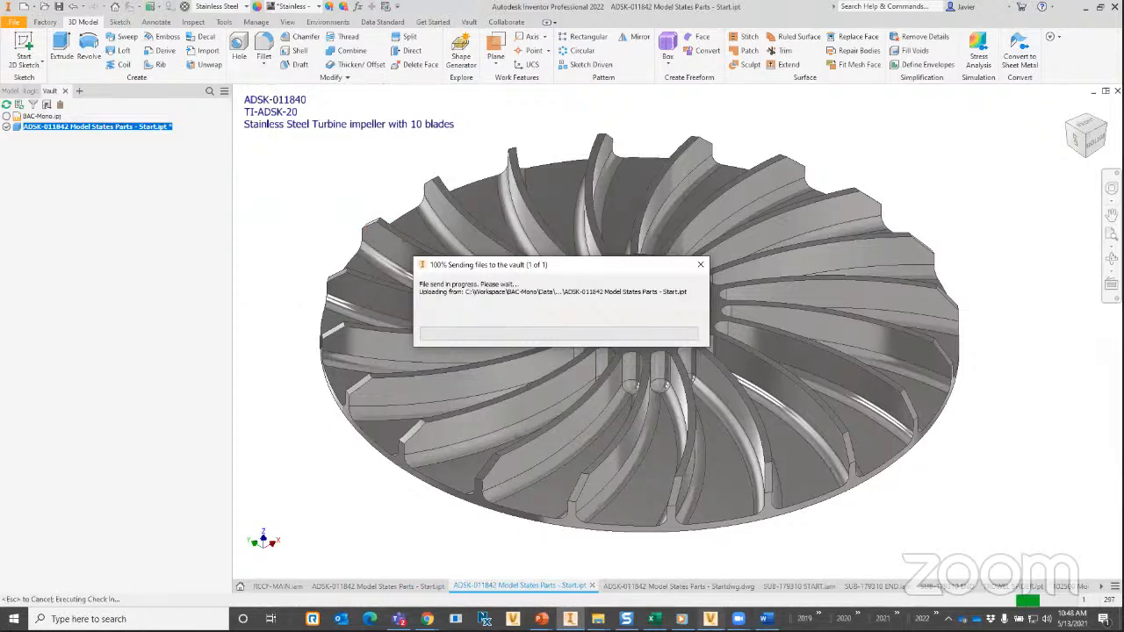
Switch to Autodesk Vault and open the Parts folder inside 04 Model states.
{"action": "left_click", "coordinate": [711, 619]}
{"action": "left_click", "coordinate": [72, 129]}
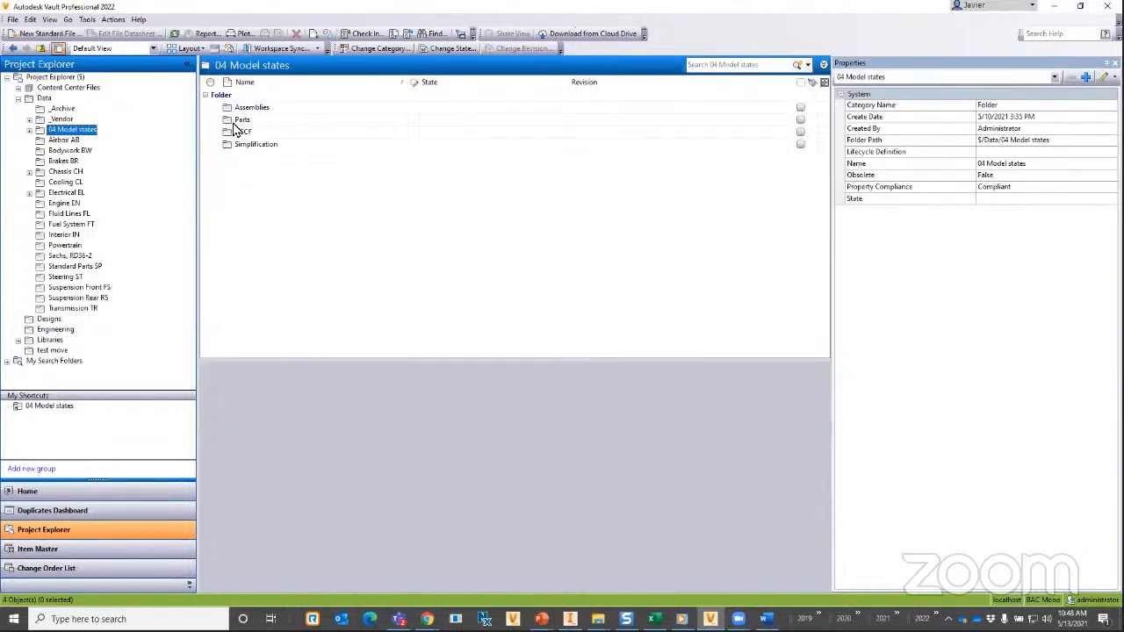
{"action": "left_click", "coordinate": [240, 121]}
{"action": "double_click", "coordinate": [241, 121]}
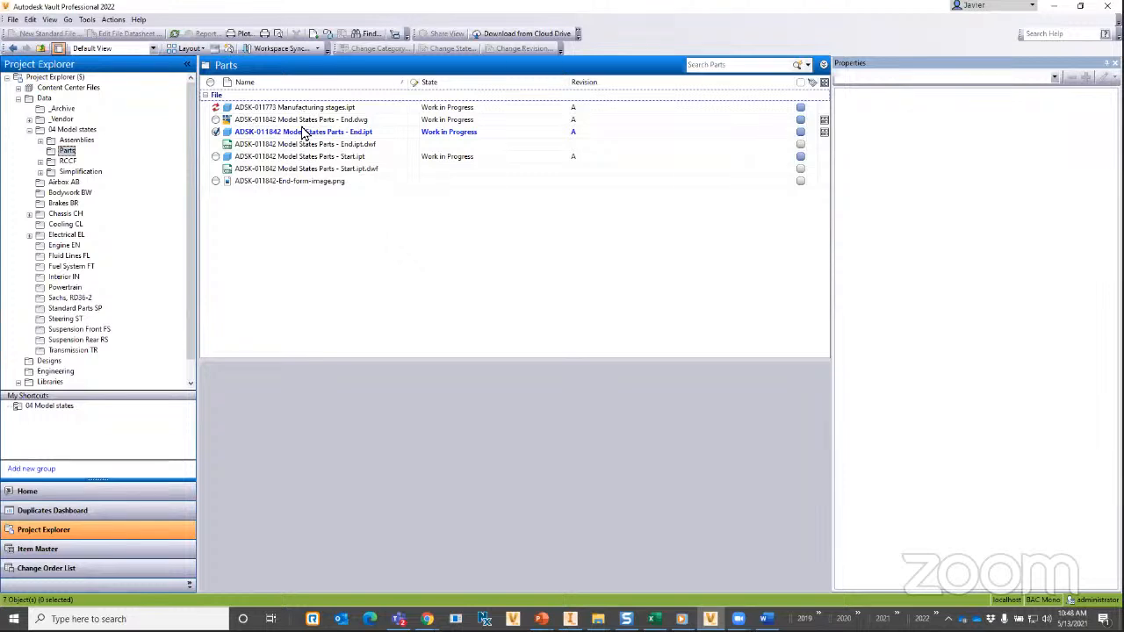
Examine the preview and the system and user-defined properties of ADSK-011842 Model States Parts - Start.ipt, including its part number.
{"action": "left_click", "coordinate": [310, 159]}
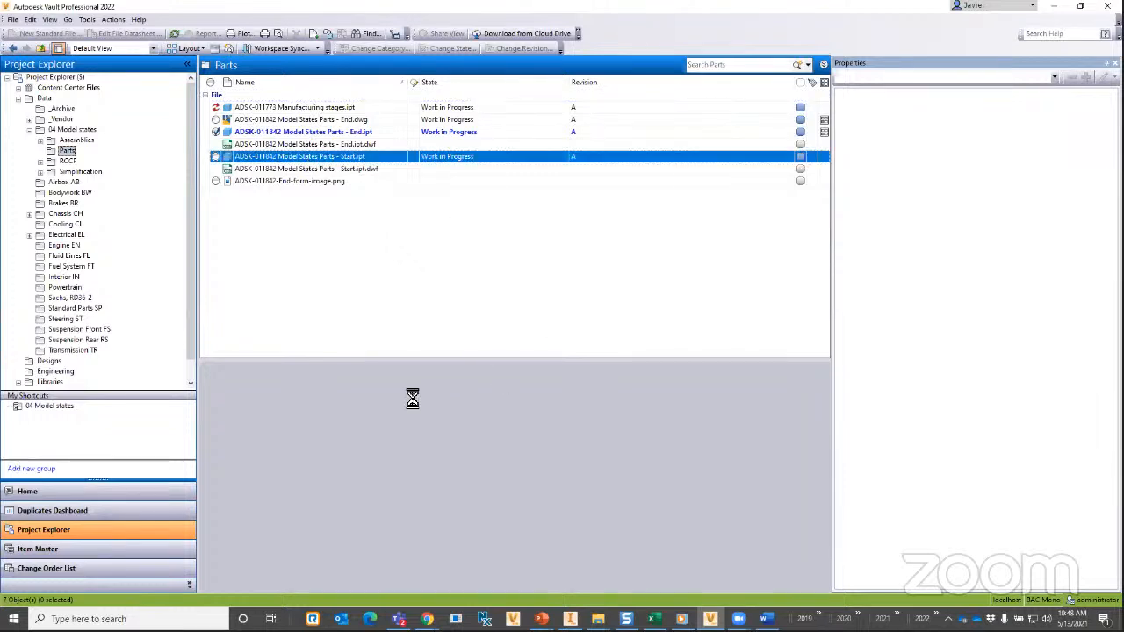
{"action": "left_click_drag", "start_coordinate": [511, 362], "coordinate": [518, 279]}
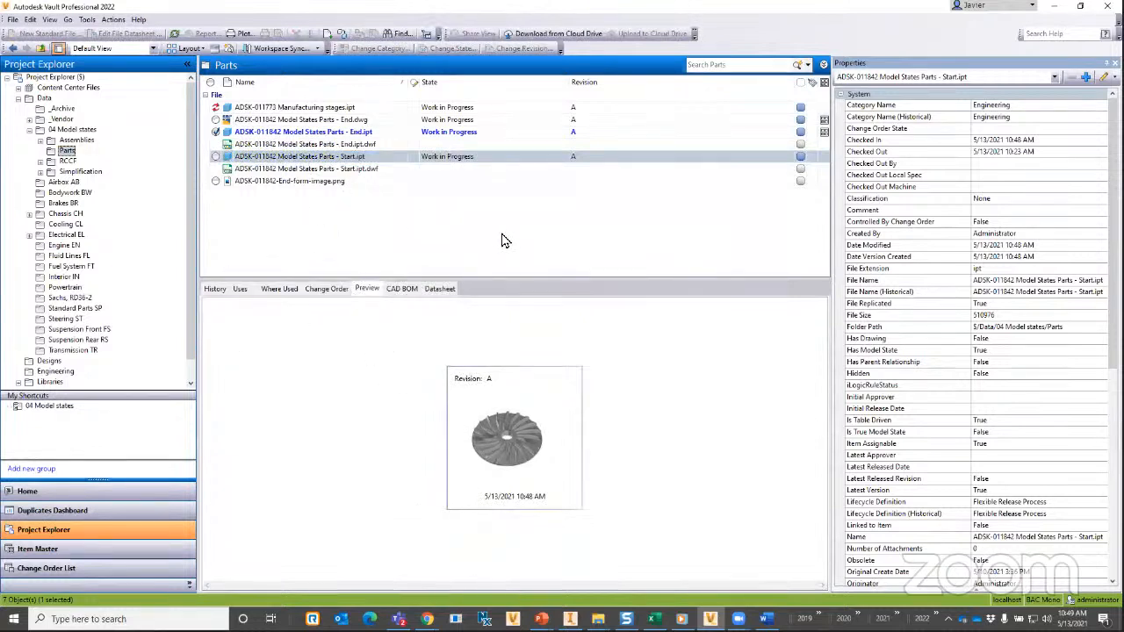
{"action": "left_click", "coordinate": [287, 157]}
{"action": "scroll", "coordinate": [1112, 263], "scroll_direction": "down", "scroll_amount": 5}
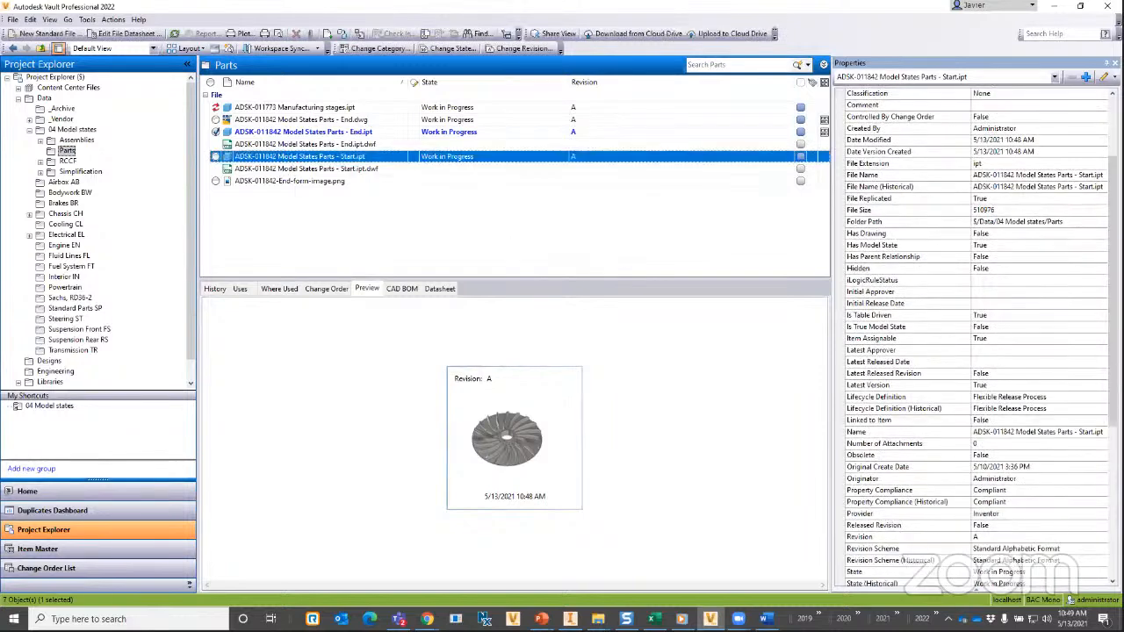
{"action": "scroll", "coordinate": [975, 342], "scroll_direction": "down", "scroll_amount": 5}
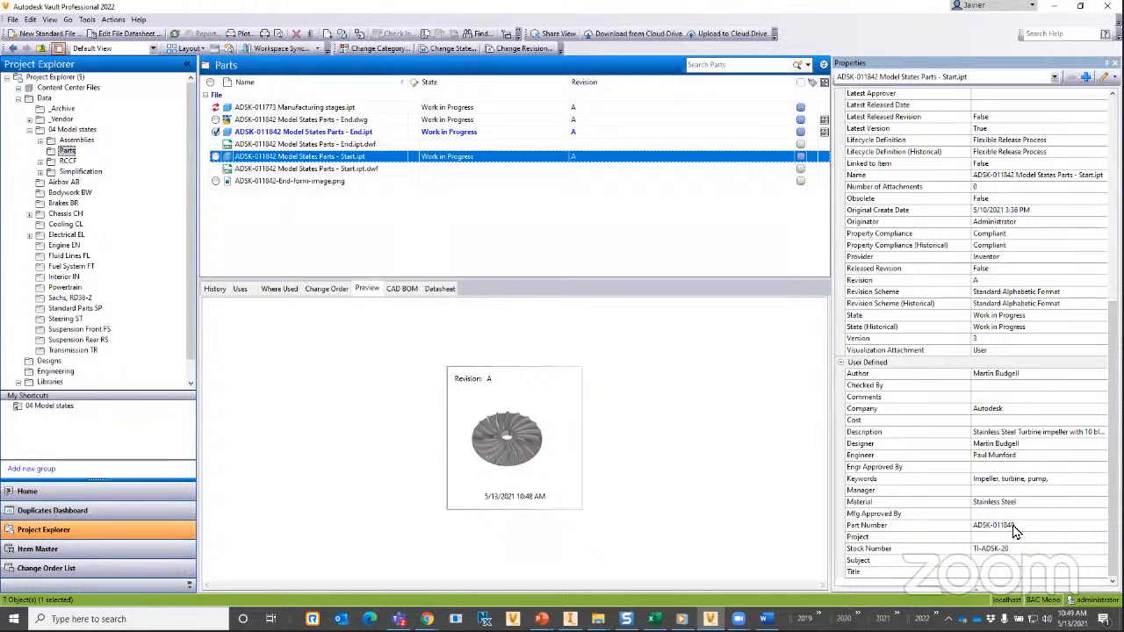
Search the Parts folder for part number 011845.
{"action": "left_click", "coordinate": [718, 65]}
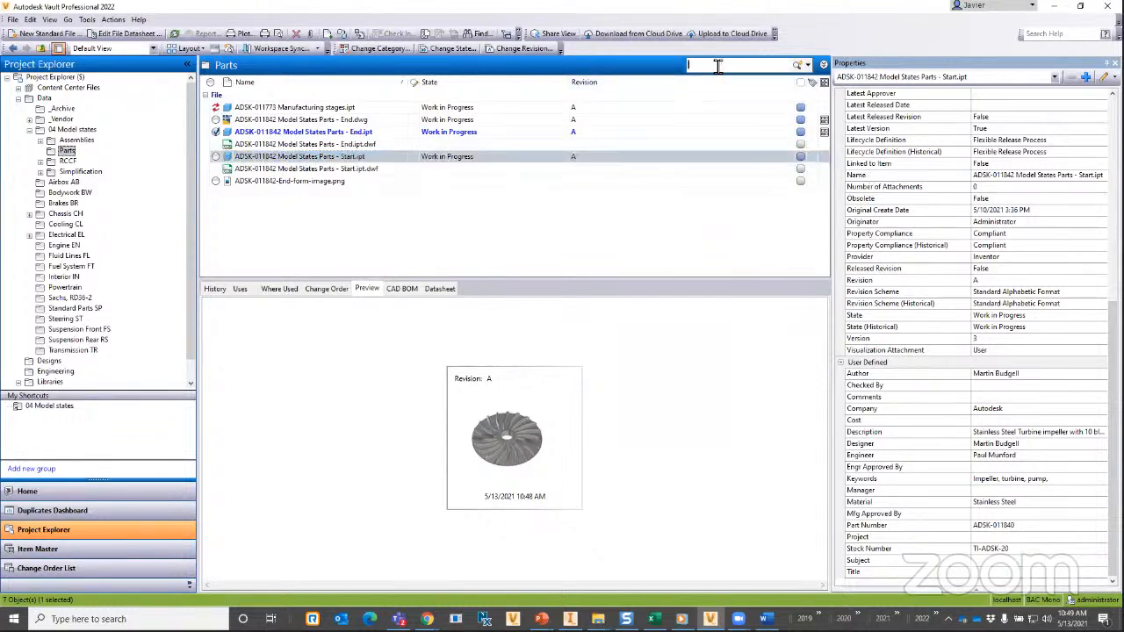
{"action": "type", "text": "011845"}
{"action": "key", "text": "Return"}
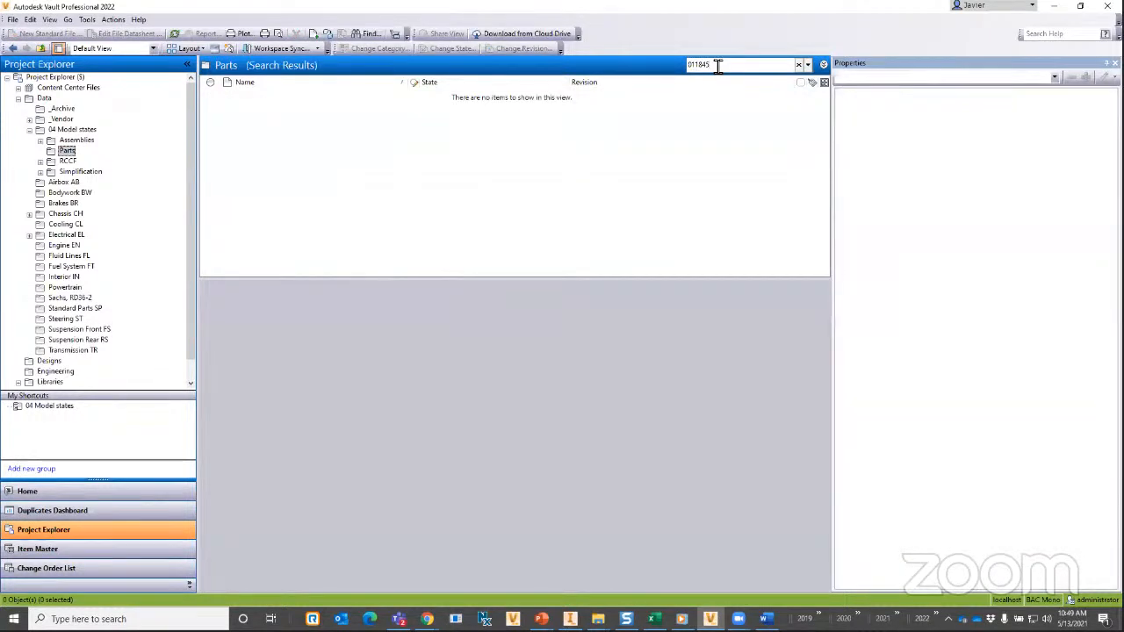
Search the Parts folder for 011840 instead and review the properties of ADSK-011842 Model States Parts - Start.ipt.
{"action": "key", "text": "BackSpace"}
{"action": "key", "text": "Return"}
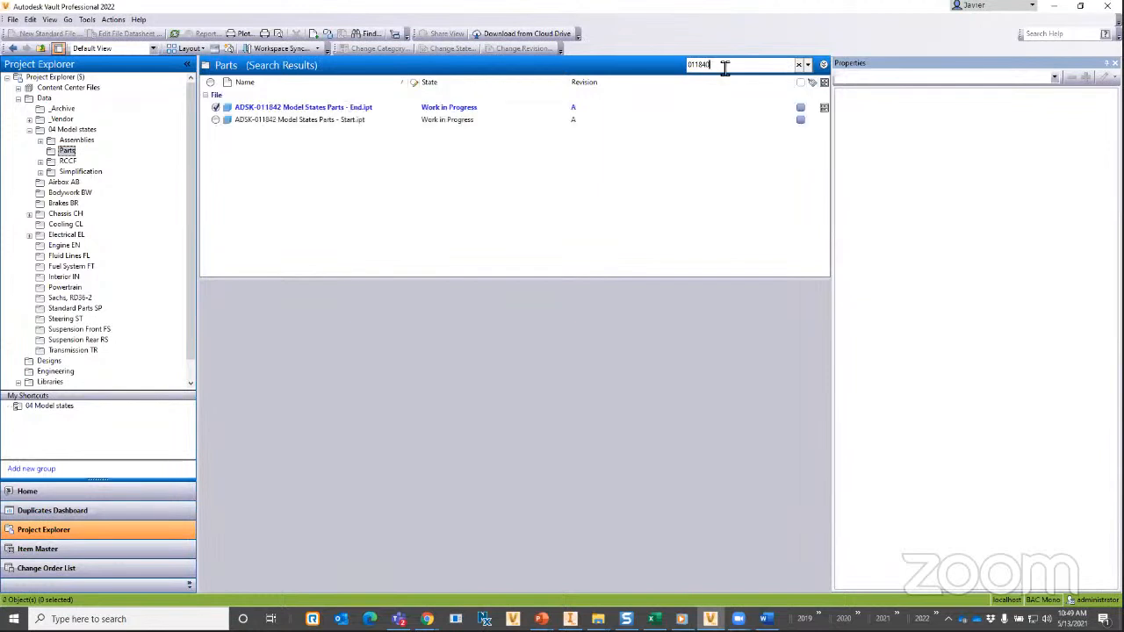
{"action": "left_click", "coordinate": [352, 121]}
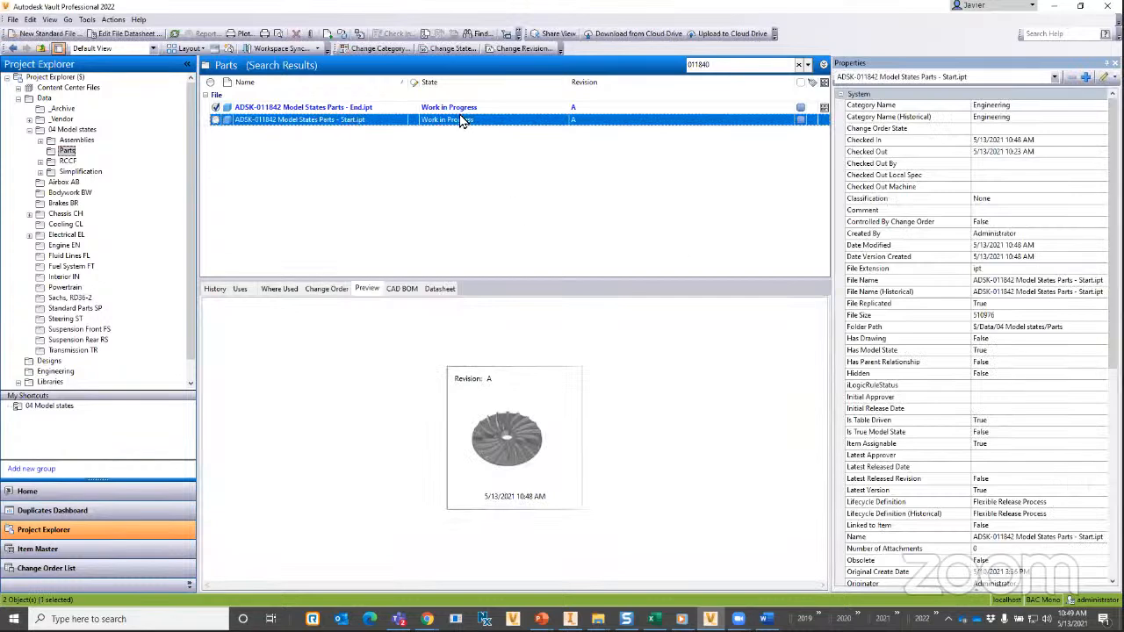
{"action": "left_click_drag", "start_coordinate": [1113, 339], "coordinate": [1113, 543]}
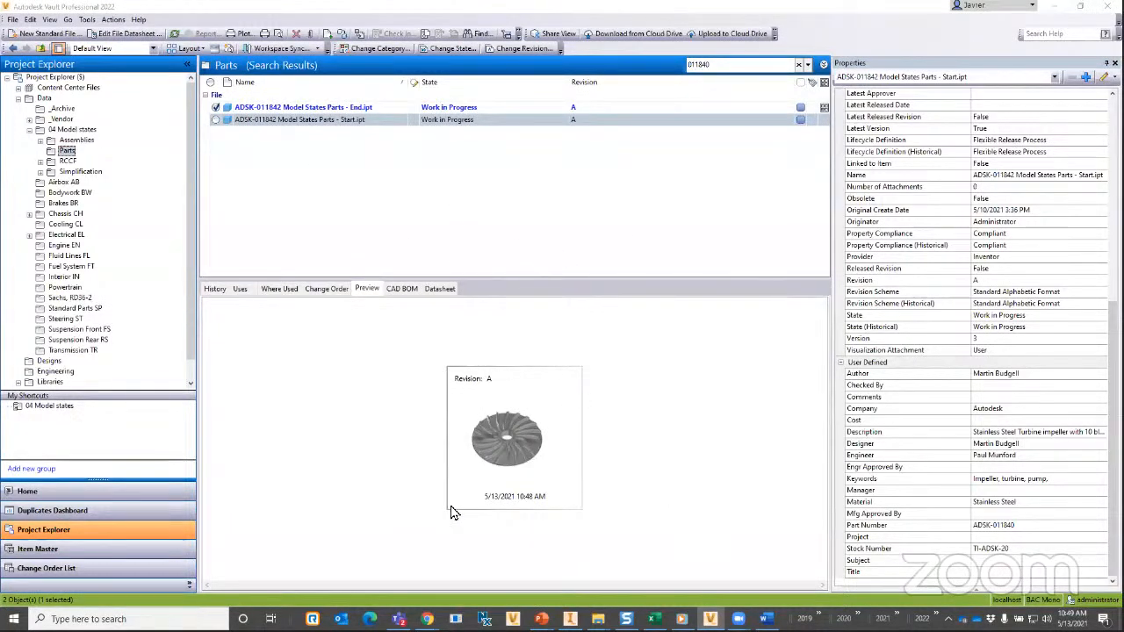
Return to Inventor and open the impeller part's model states table for editing in a spreadsheet.
{"action": "left_click", "coordinate": [570, 619]}
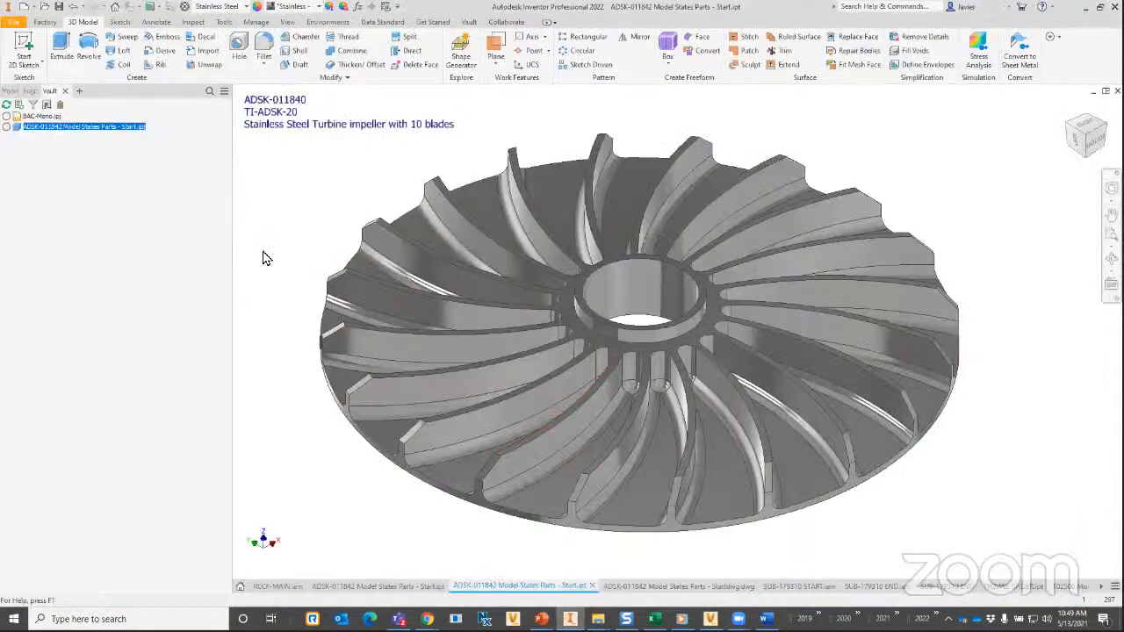
{"action": "left_click", "coordinate": [11, 91]}
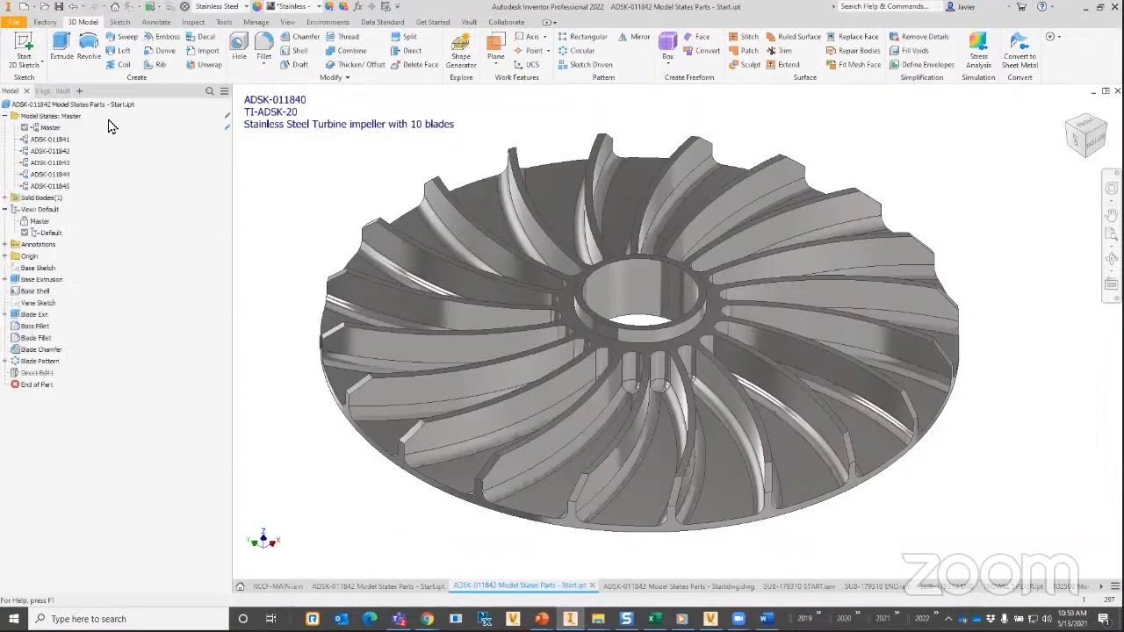
{"action": "right_click", "coordinate": [51, 116]}
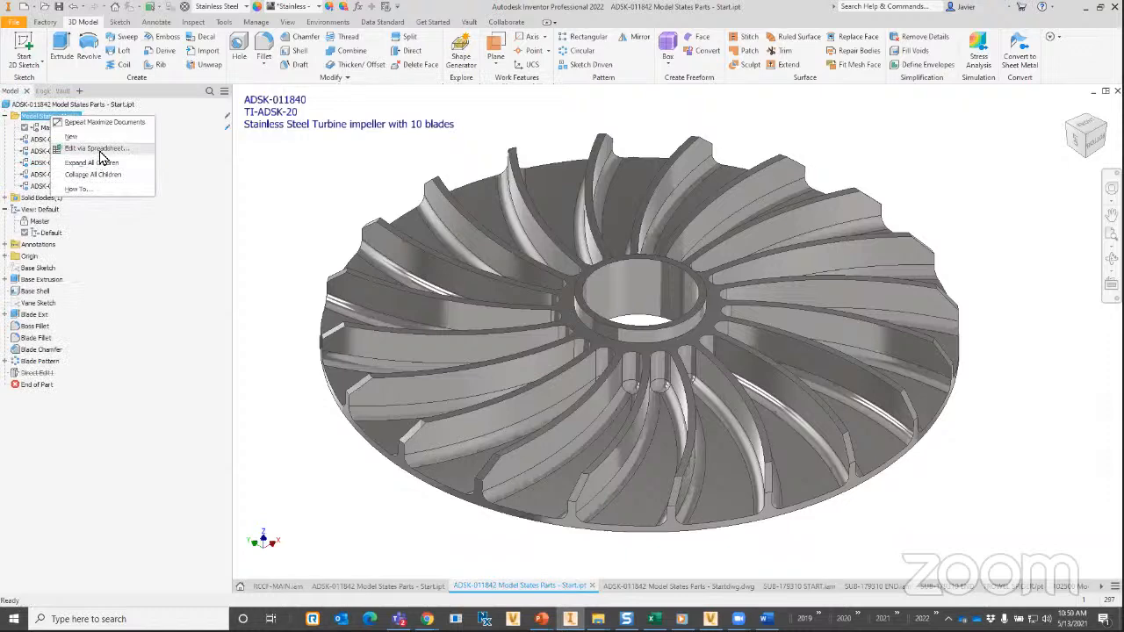
{"action": "left_click", "coordinate": [100, 149]}
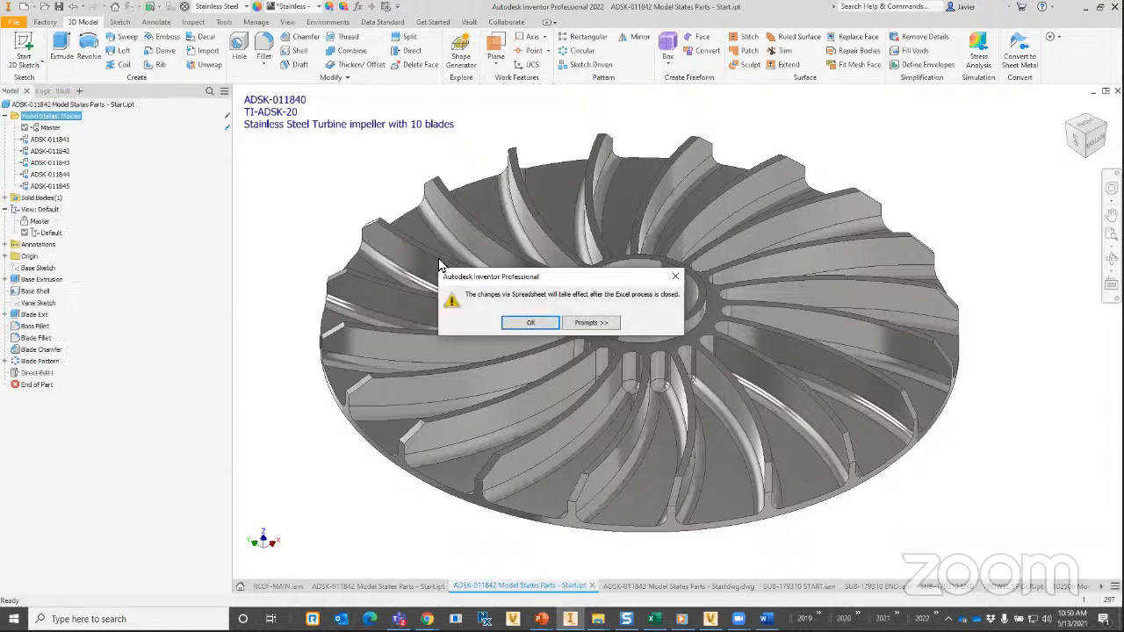
{"action": "left_click", "coordinate": [527, 324]}
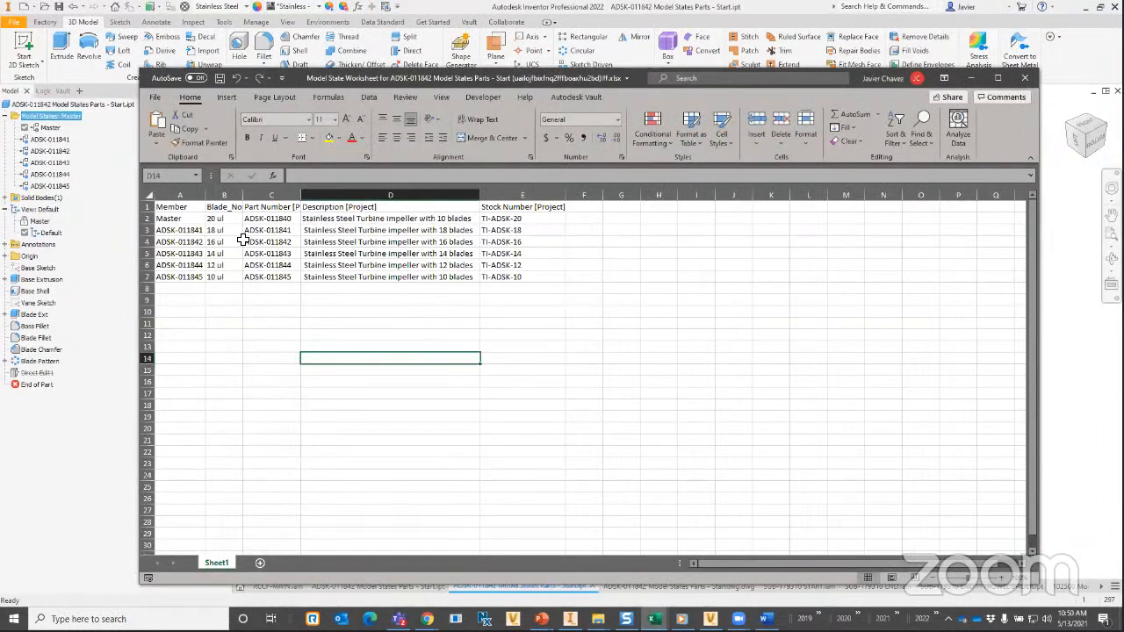
Check the Master row's part number and member name in the model state worksheet, and close the worksheet.
{"action": "left_click", "coordinate": [271, 219]}
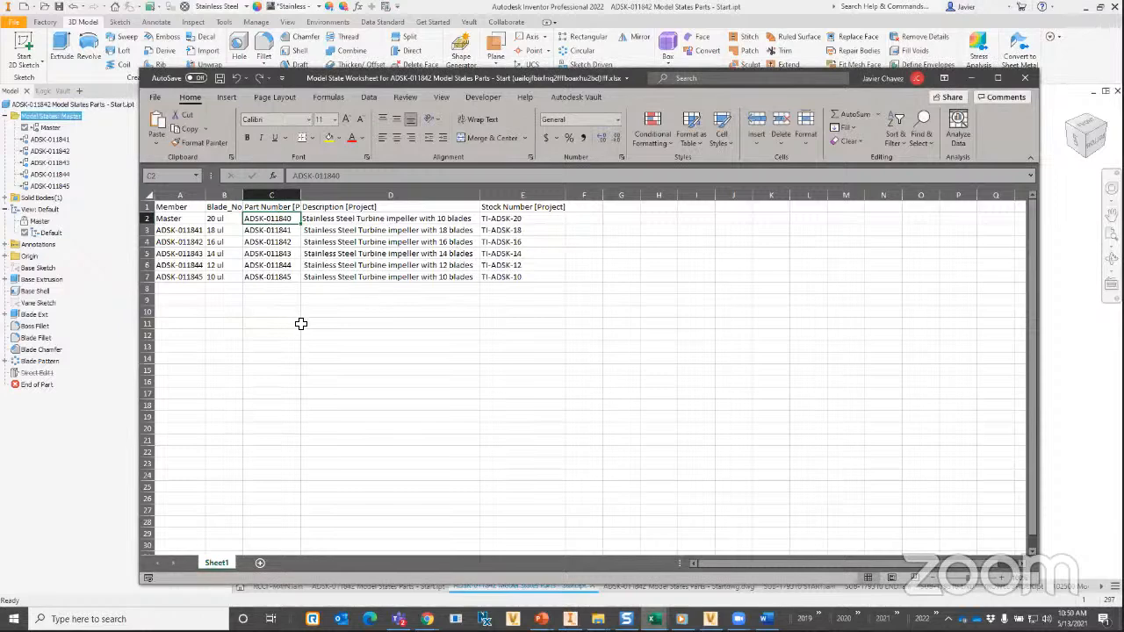
{"action": "left_click", "coordinate": [187, 218]}
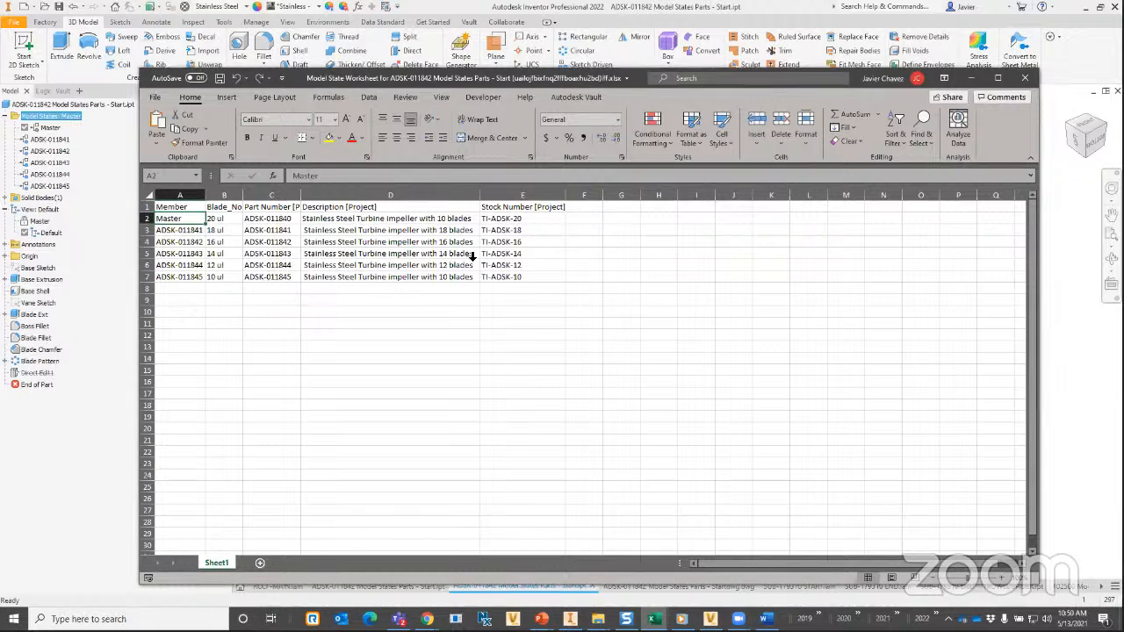
{"action": "left_click", "coordinate": [1017, 83]}
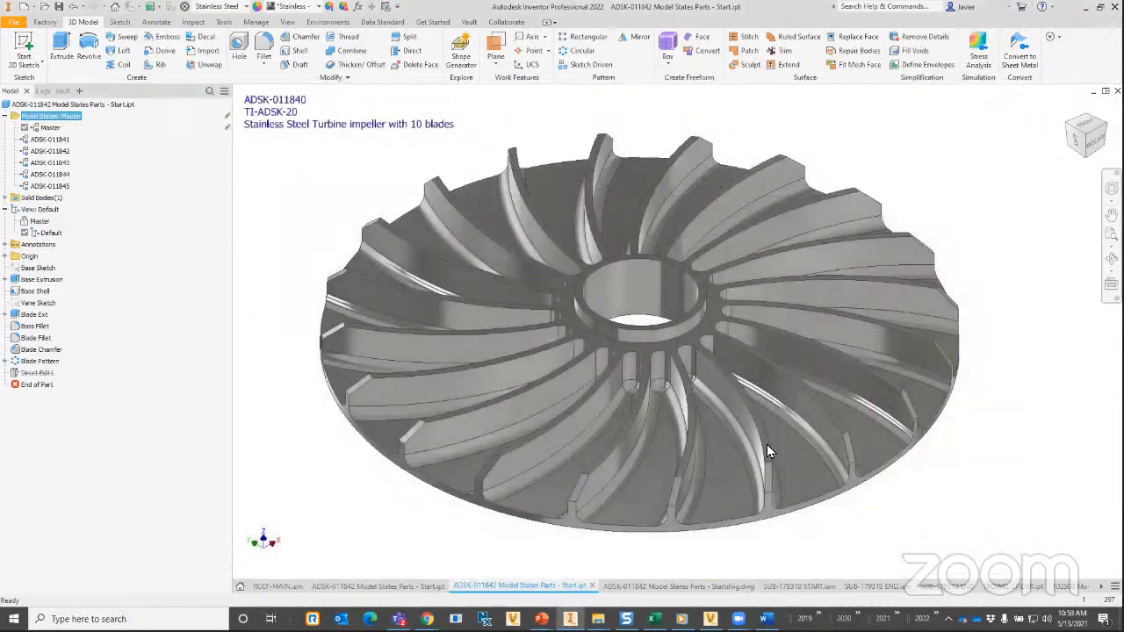
Switch to Vault and assign items to the file ADSK-011842 Model States Parts - Start.ipt.
{"action": "left_click", "coordinate": [710, 619]}
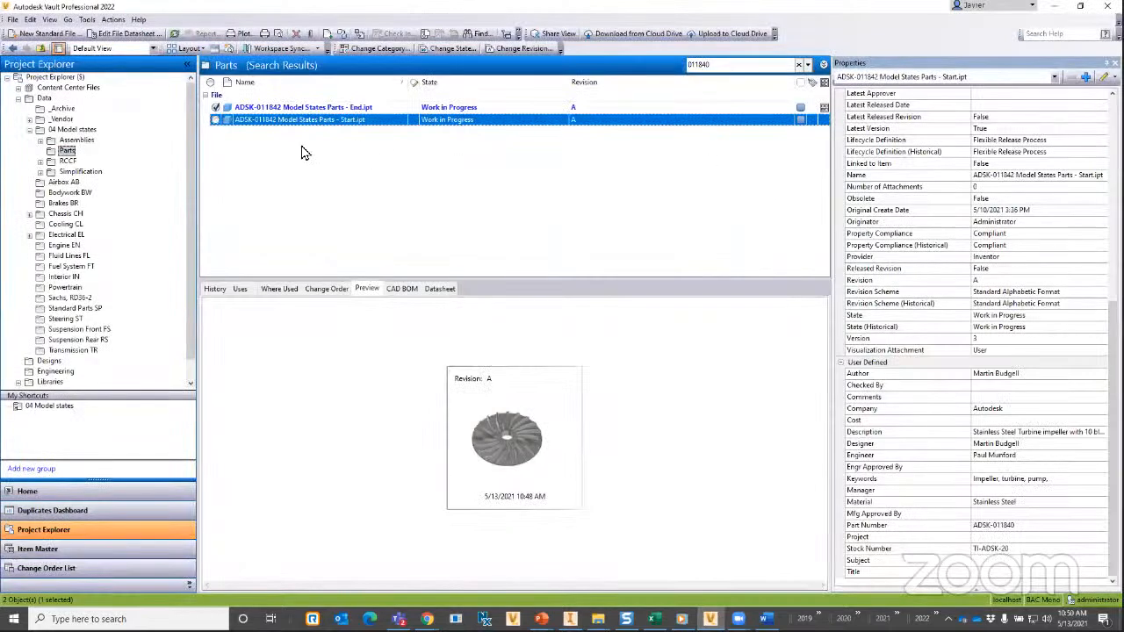
{"action": "right_click", "coordinate": [279, 126]}
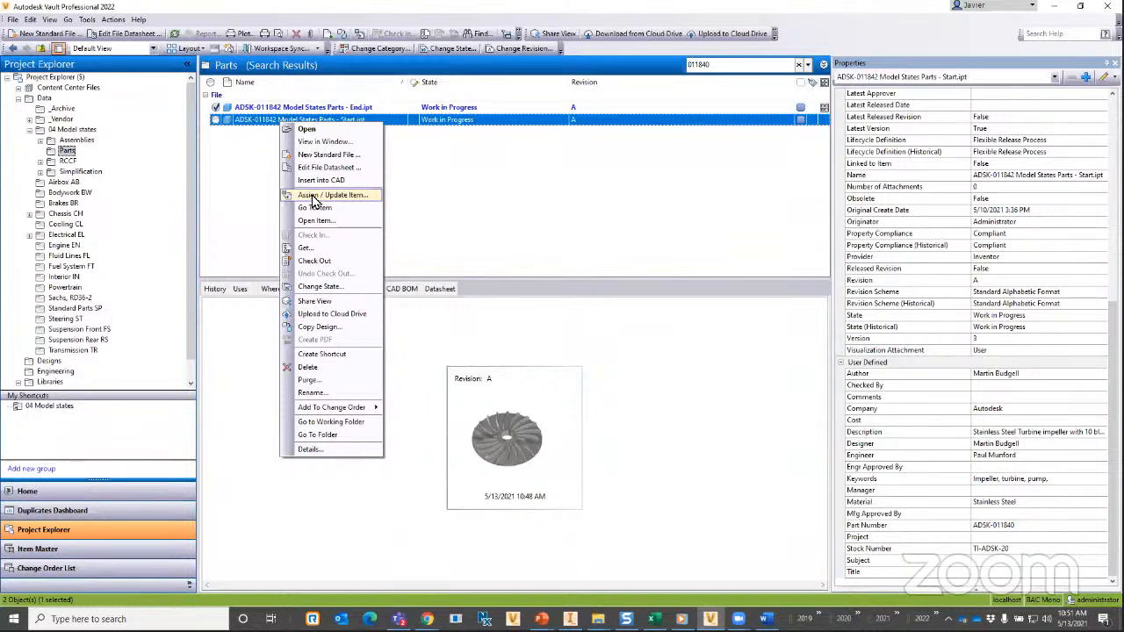
{"action": "left_click", "coordinate": [315, 195]}
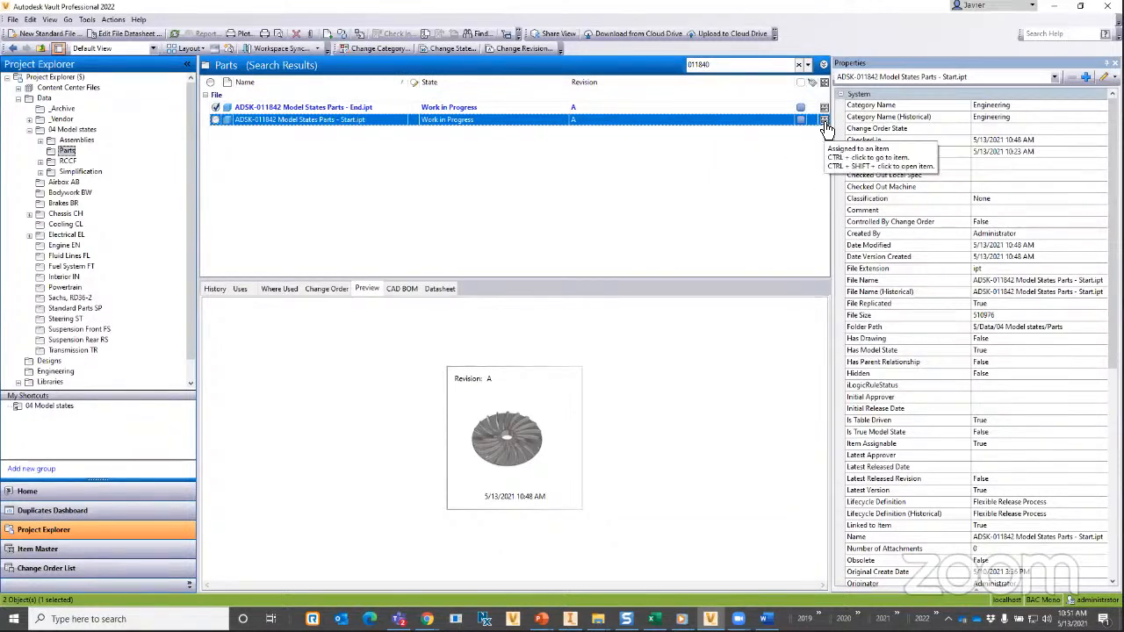
List the items associated with the Start part file, look through ADSK-011841 to ADSK-011845, and cancel the item selection.
{"action": "left_click", "coordinate": [824, 119]}
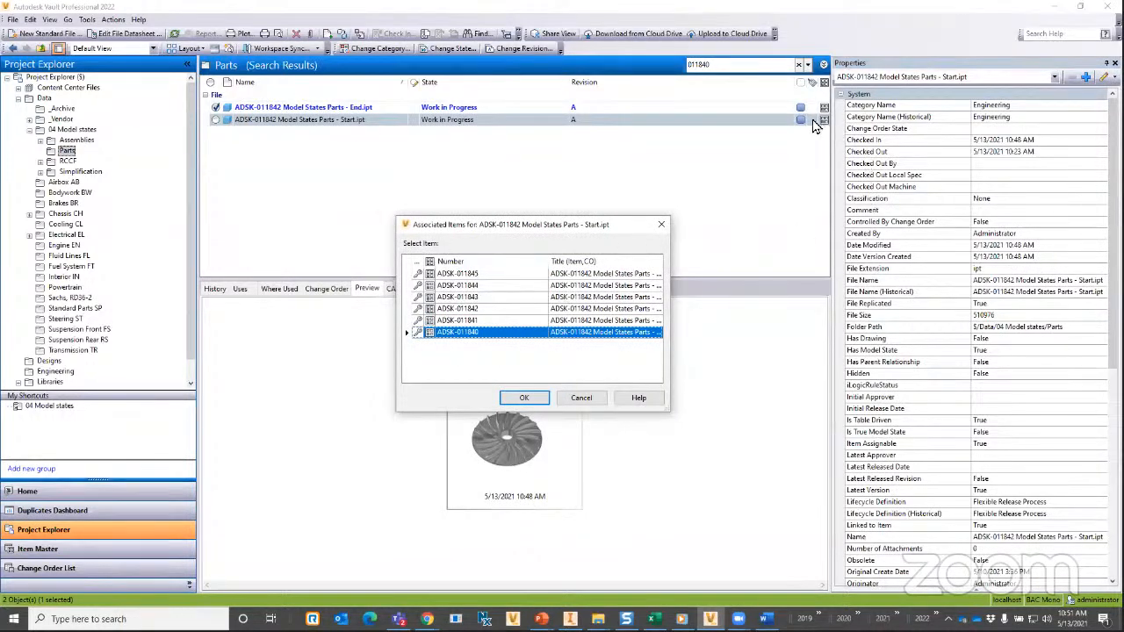
{"action": "left_click", "coordinate": [475, 321]}
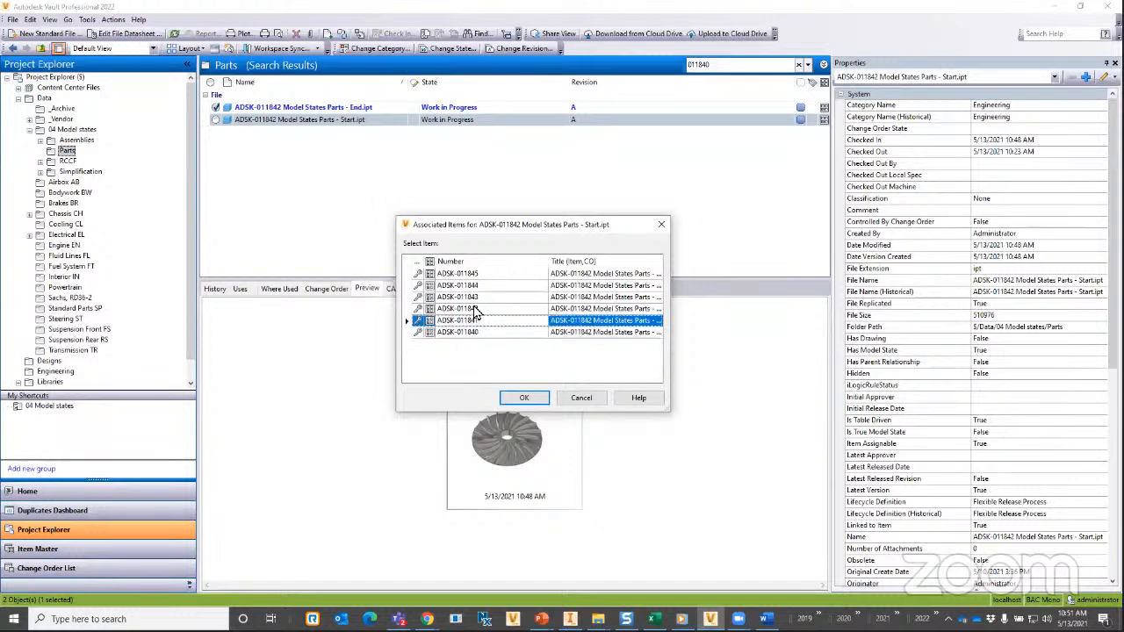
{"action": "left_click", "coordinate": [475, 307]}
{"action": "left_click", "coordinate": [475, 296]}
{"action": "left_click", "coordinate": [475, 284]}
{"action": "left_click", "coordinate": [475, 274]}
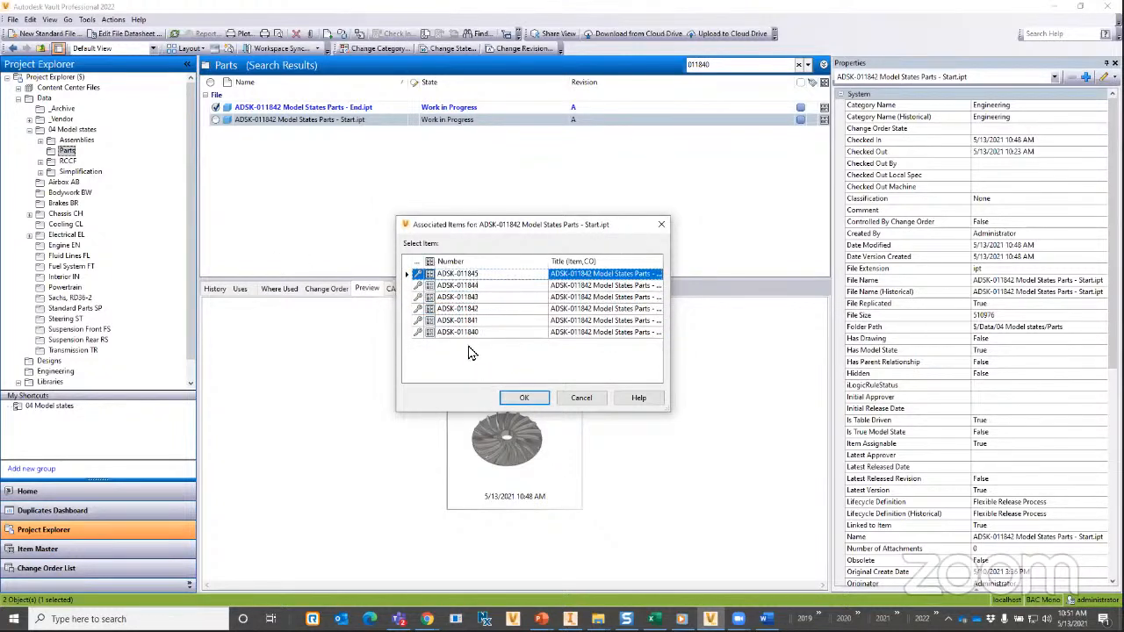
{"action": "left_click", "coordinate": [578, 400]}
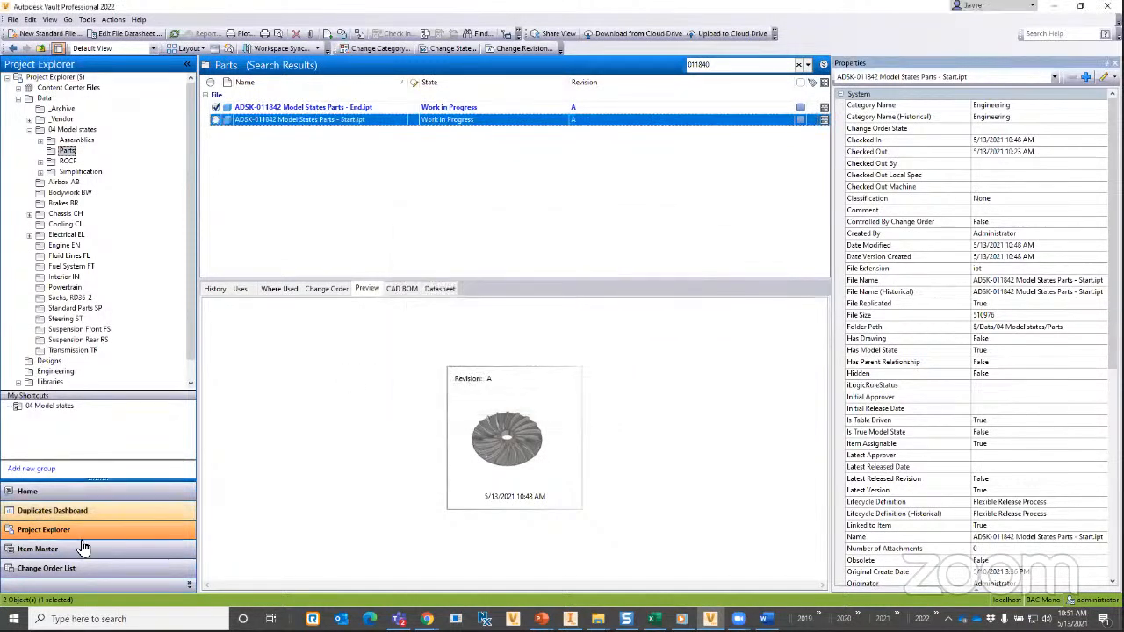
Open the Item Master and review the general details and descriptions of items ADSK-011840, ADSK-011841 and ADSK-011842.
{"action": "left_click", "coordinate": [38, 549]}
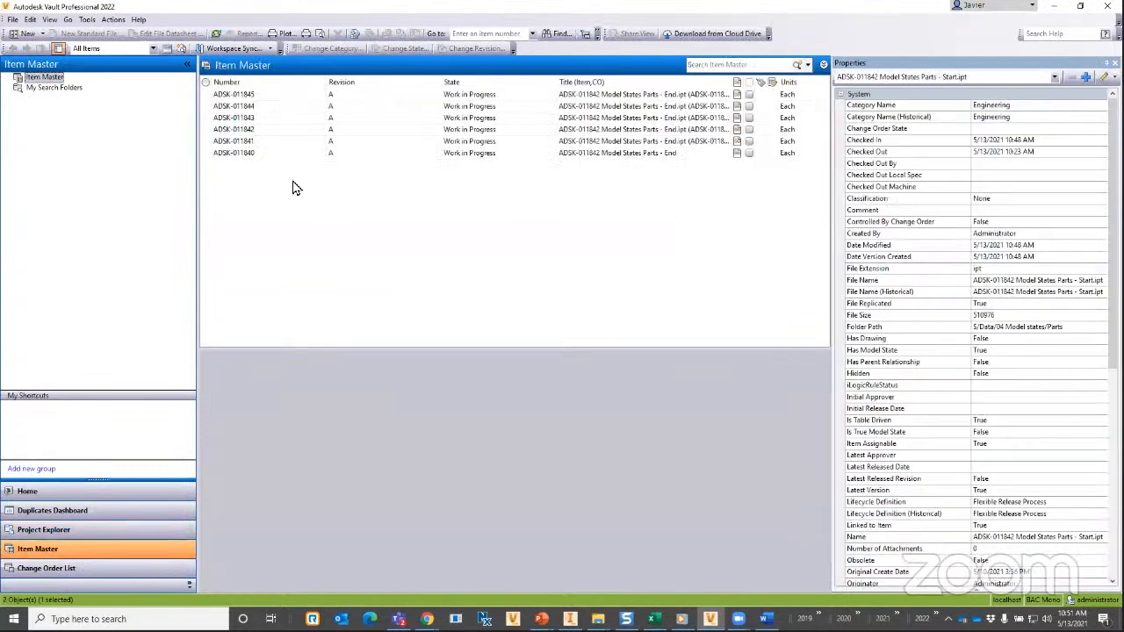
{"action": "left_click", "coordinate": [254, 155]}
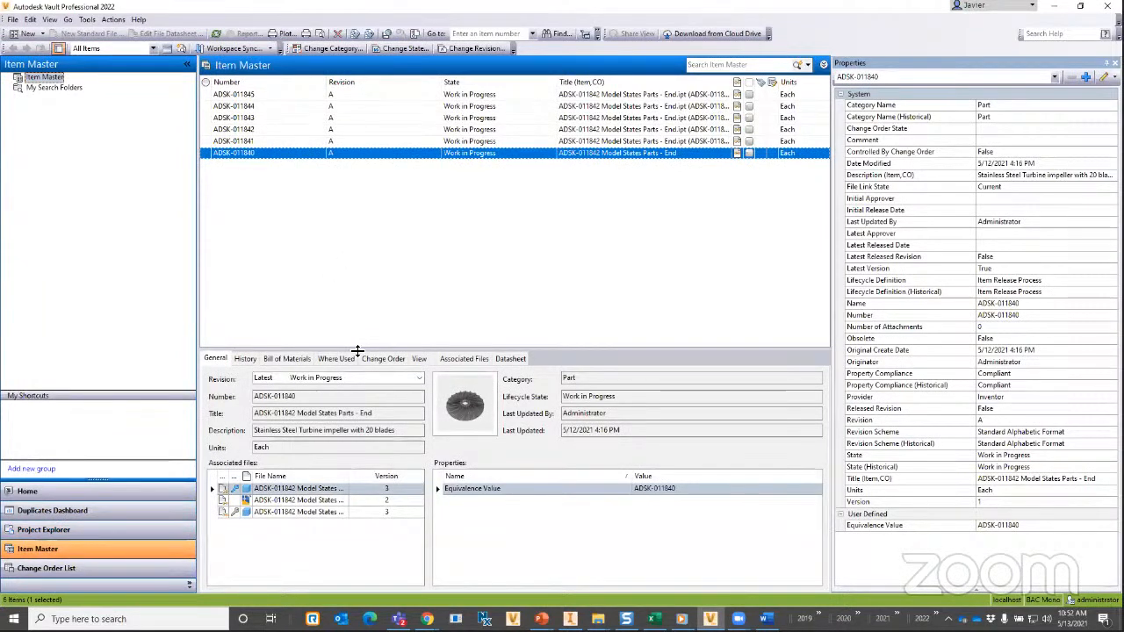
{"action": "left_click_drag", "start_coordinate": [355, 351], "coordinate": [353, 272]}
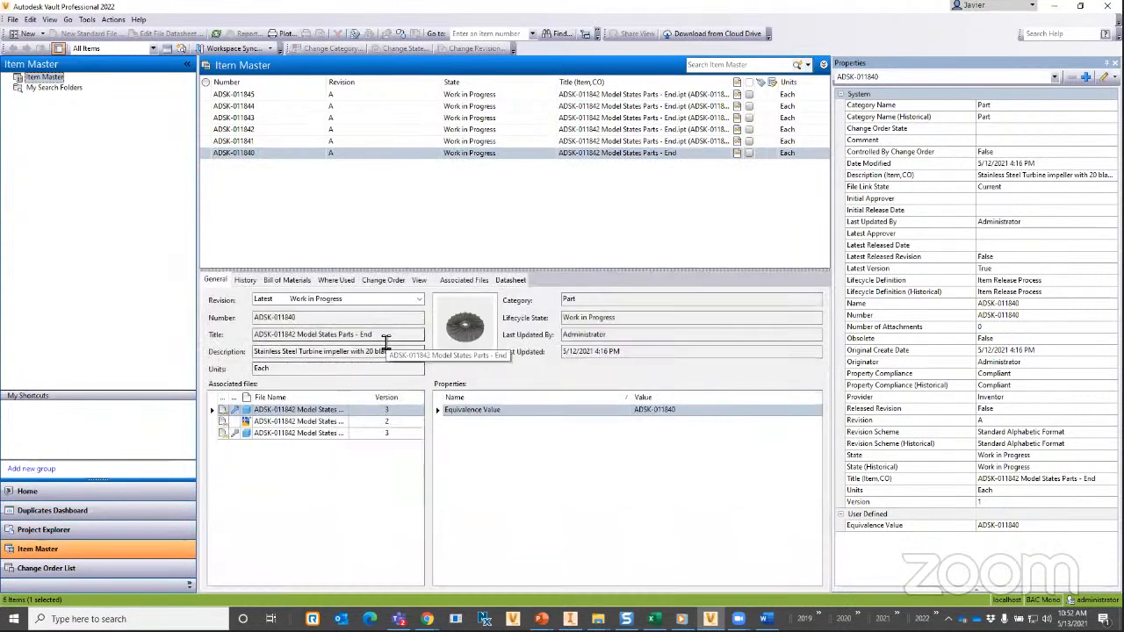
{"action": "left_click", "coordinate": [243, 141]}
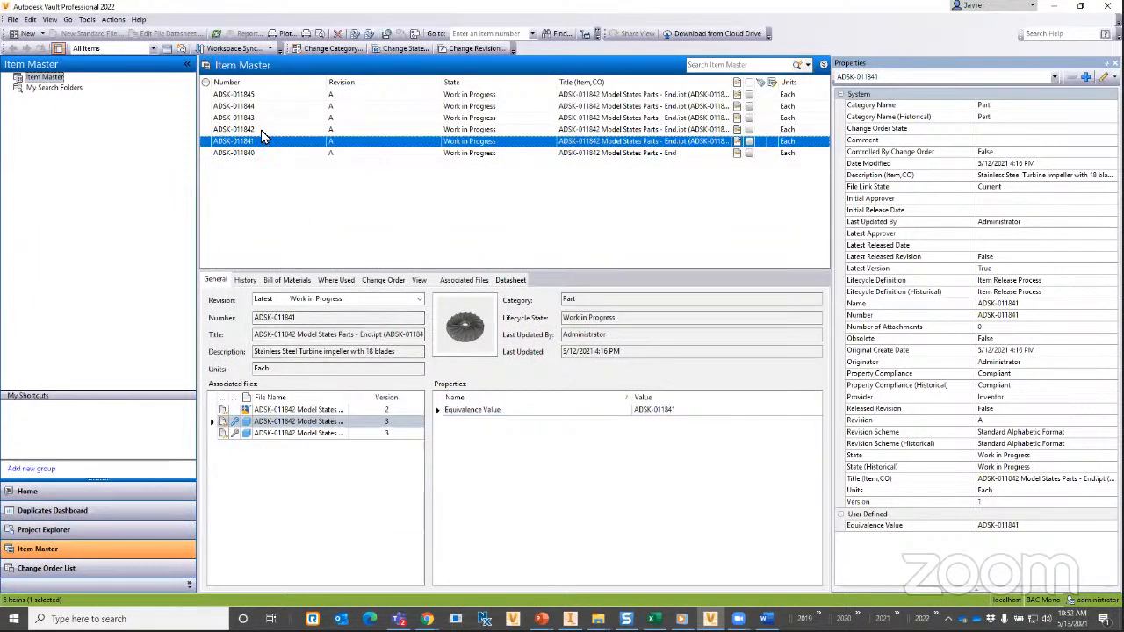
{"action": "key", "text": "Up"}
{"action": "left_click_drag", "start_coordinate": [379, 353], "coordinate": [332, 360]}
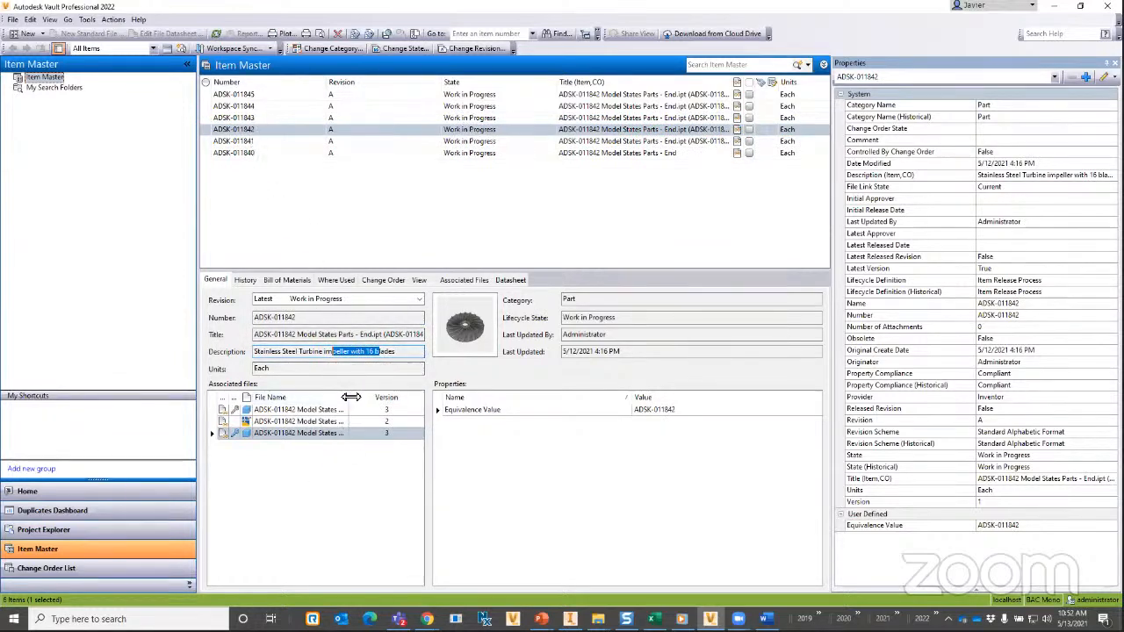
Widen the associated files' name column and check the files linked to items ADSK-011842, ADSK-011841 and ADSK-011843.
{"action": "left_click_drag", "start_coordinate": [345, 401], "coordinate": [392, 401]}
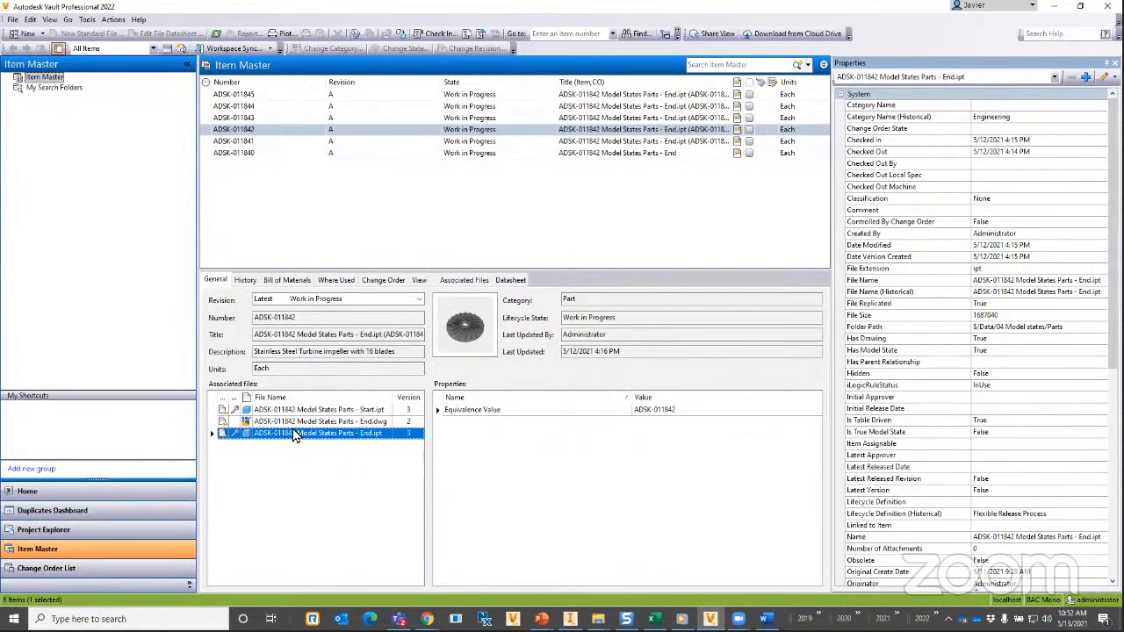
{"action": "left_click", "coordinate": [248, 149]}
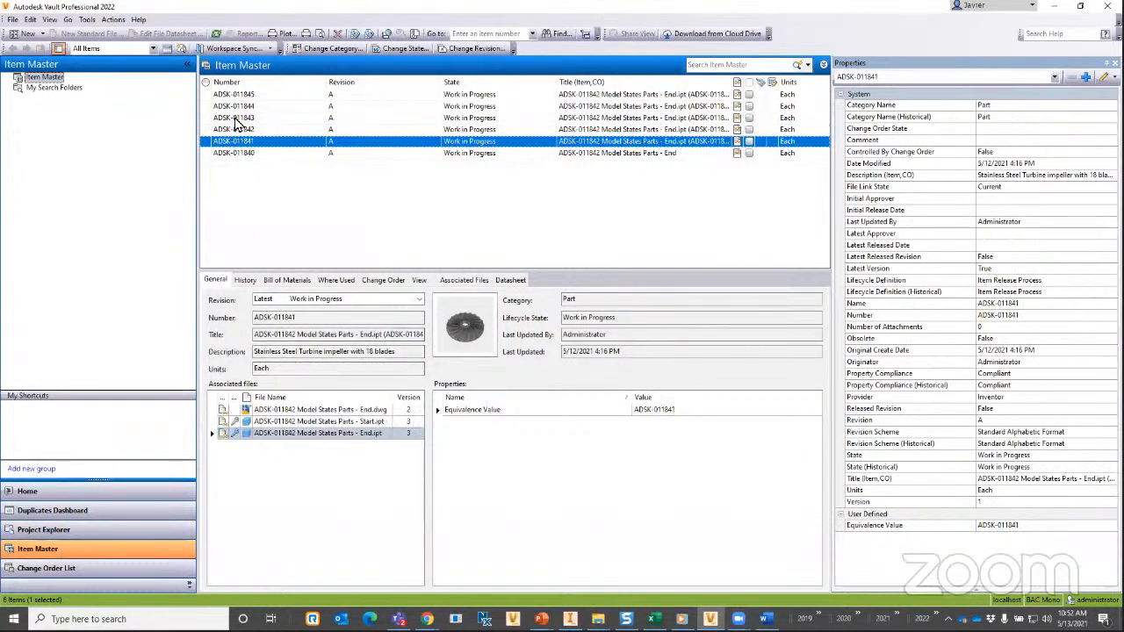
{"action": "left_click", "coordinate": [235, 119]}
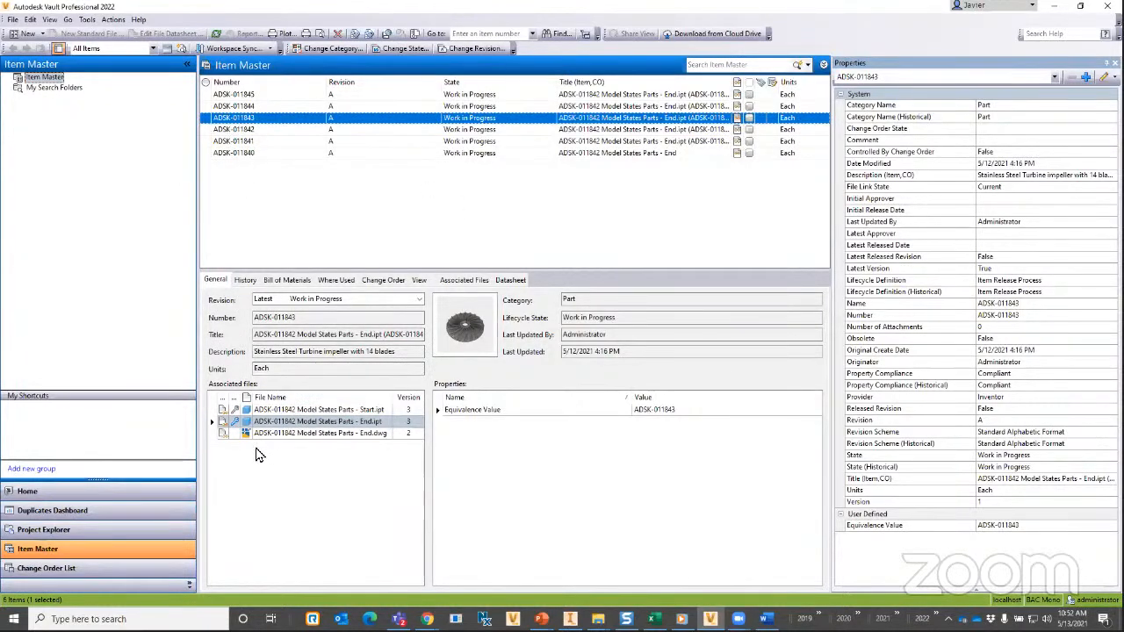
Switch to the PowerPoint slide show with the Behaviors slide on BOMs and Vault.
{"action": "left_click", "coordinate": [542, 620]}
{"action": "left_click", "coordinate": [546, 575]}
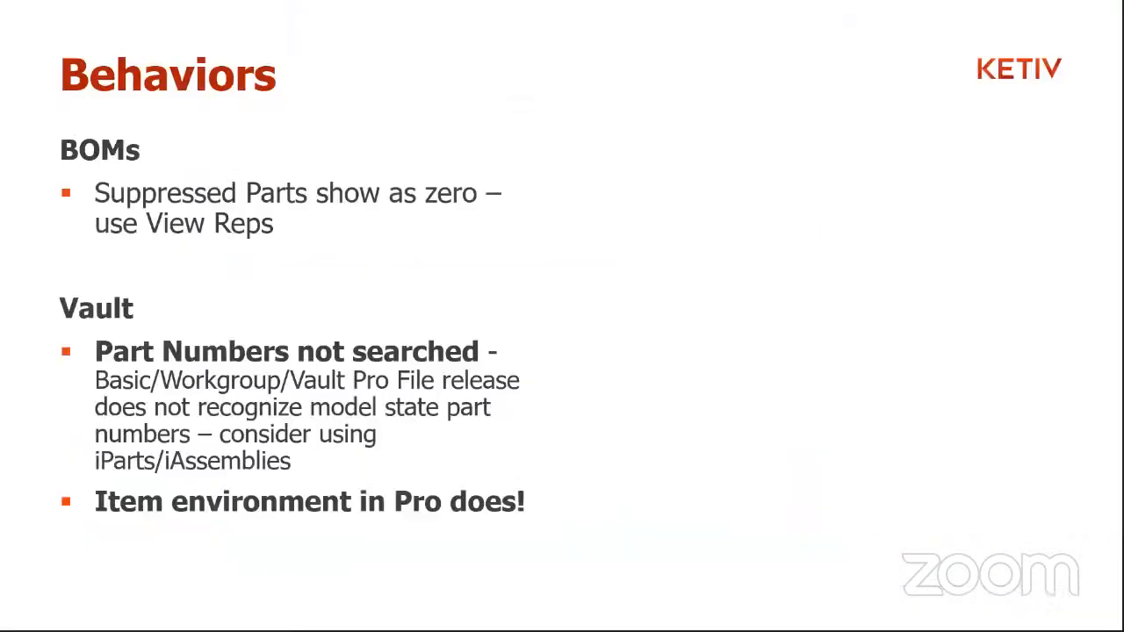